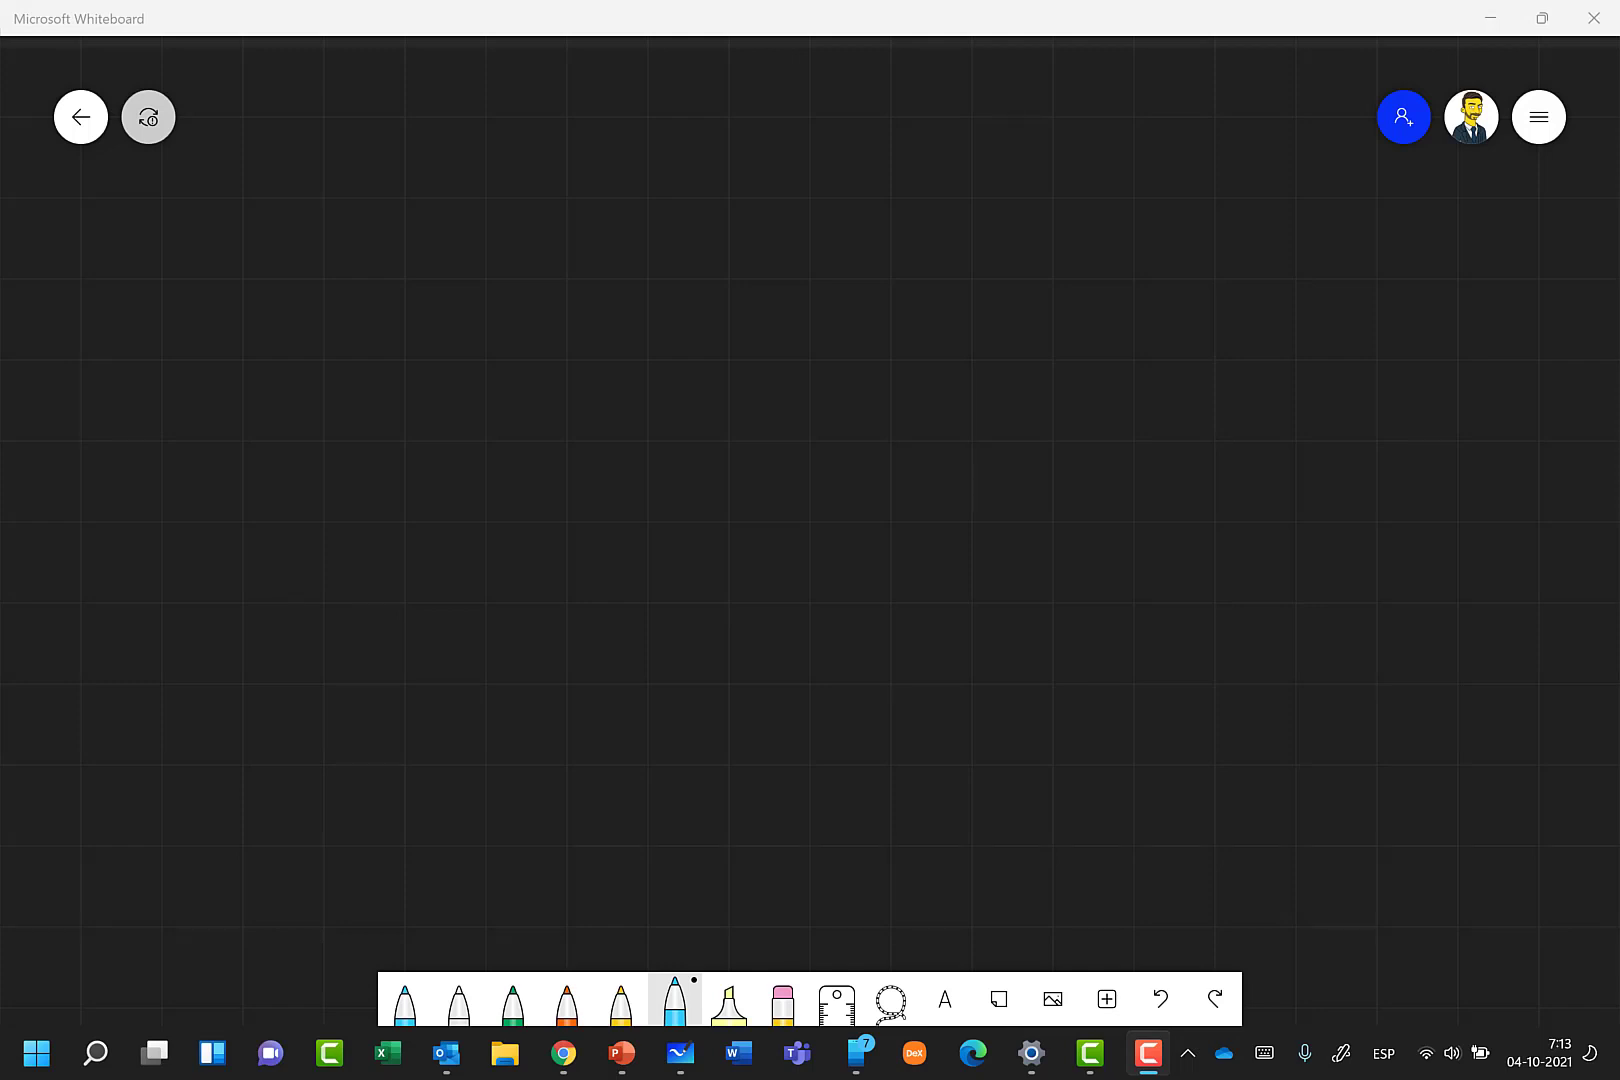
- Handwrite the title "RECOLECCIÓN CONTRASEÑAS" on two lines with the light grey pen
{"action": "left_click", "coordinate": [459, 1000]}
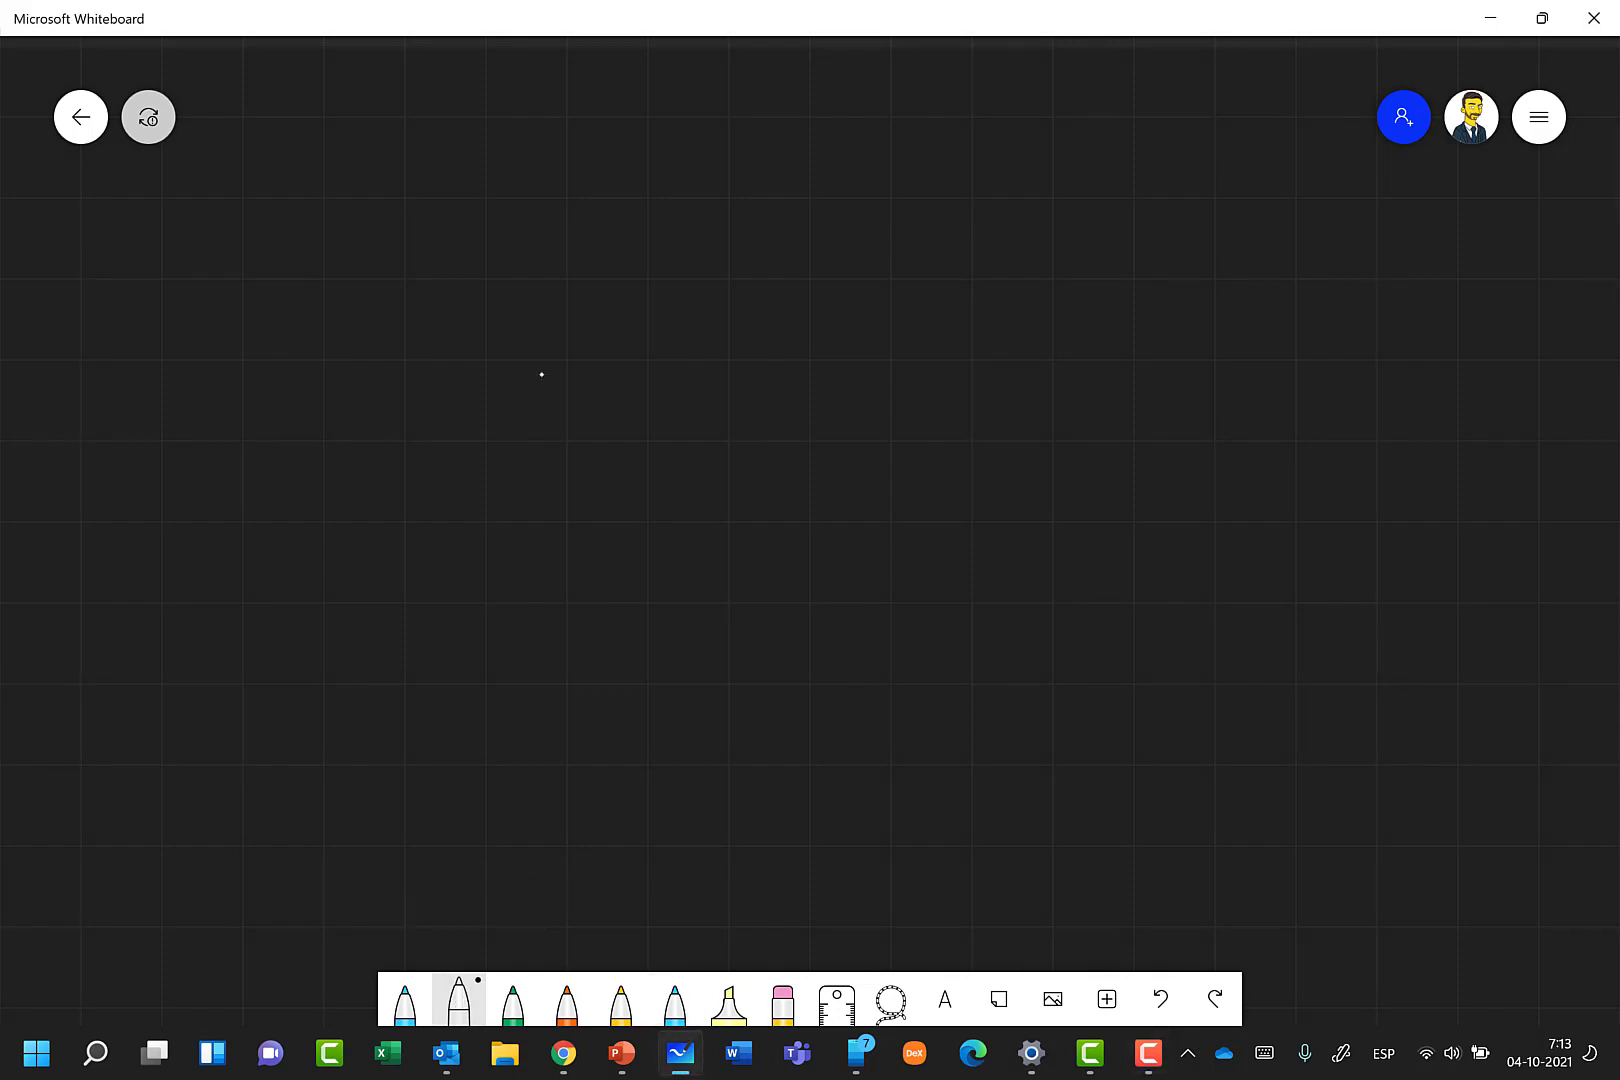
{"action": "mouse_move", "coordinate": [511, 363]}
{"action": "left_mouse_down"}
{"action": "mouse_move", "coordinate": [510, 408]}
{"action": "mouse_move", "coordinate": [558, 408]}
{"action": "left_mouse_up"}
{"action": "mouse_move", "coordinate": [540, 391]}
{"action": "left_mouse_down"}
{"action": "mouse_move", "coordinate": [556, 392]}
{"action": "mouse_move", "coordinate": [553, 371]}
{"action": "mouse_move", "coordinate": [579, 405]}
{"action": "mouse_move", "coordinate": [611, 371]}
{"action": "mouse_move", "coordinate": [625, 406]}
{"action": "left_mouse_up"}
{"action": "mouse_move", "coordinate": [630, 378]}
{"action": "left_mouse_down"}
{"action": "mouse_move", "coordinate": [645, 406]}
{"action": "mouse_move", "coordinate": [642, 391]}
{"action": "left_mouse_up"}
{"action": "mouse_move", "coordinate": [631, 376]}
{"action": "left_mouse_down"}
{"action": "mouse_move", "coordinate": [660, 405]}
{"action": "mouse_move", "coordinate": [700, 397]}
{"action": "left_mouse_up"}
{"action": "mouse_move", "coordinate": [715, 378]}
{"action": "left_mouse_down"}
{"action": "mouse_move", "coordinate": [758, 382]}
{"action": "mouse_move", "coordinate": [736, 355]}
{"action": "left_mouse_up"}
{"action": "mouse_move", "coordinate": [556, 433]}
{"action": "left_mouse_down"}
{"action": "mouse_move", "coordinate": [552, 467]}
{"action": "mouse_move", "coordinate": [581, 438]}
{"action": "left_mouse_up"}
{"action": "mouse_move", "coordinate": [588, 440]}
{"action": "left_mouse_down"}
{"action": "mouse_move", "coordinate": [589, 460]}
{"action": "mouse_move", "coordinate": [611, 464]}
{"action": "left_mouse_up"}
{"action": "left_click_drag", "start_coordinate": [618, 427], "coordinate": [624, 467]}
{"action": "mouse_move", "coordinate": [606, 430]}
{"action": "left_mouse_down"}
{"action": "mouse_move", "coordinate": [627, 423]}
{"action": "mouse_move", "coordinate": [634, 466]}
{"action": "mouse_move", "coordinate": [664, 465]}
{"action": "left_mouse_up"}
{"action": "mouse_move", "coordinate": [659, 428]}
{"action": "left_mouse_down"}
{"action": "mouse_move", "coordinate": [672, 466]}
{"action": "mouse_move", "coordinate": [732, 465]}
{"action": "left_mouse_up"}
{"action": "mouse_move", "coordinate": [716, 452]}
{"action": "left_mouse_down"}
{"action": "mouse_move", "coordinate": [735, 452]}
{"action": "mouse_move", "coordinate": [728, 432]}
{"action": "mouse_move", "coordinate": [750, 440]}
{"action": "left_mouse_up"}
{"action": "mouse_move", "coordinate": [746, 438]}
{"action": "left_mouse_down"}
{"action": "mouse_move", "coordinate": [765, 470]}
{"action": "mouse_move", "coordinate": [776, 432]}
{"action": "left_mouse_up"}
{"action": "mouse_move", "coordinate": [776, 430]}
{"action": "left_mouse_down"}
{"action": "mouse_move", "coordinate": [786, 466]}
{"action": "mouse_move", "coordinate": [801, 439]}
{"action": "left_mouse_up"}
{"action": "left_click_drag", "start_coordinate": [812, 437], "coordinate": [792, 455]}
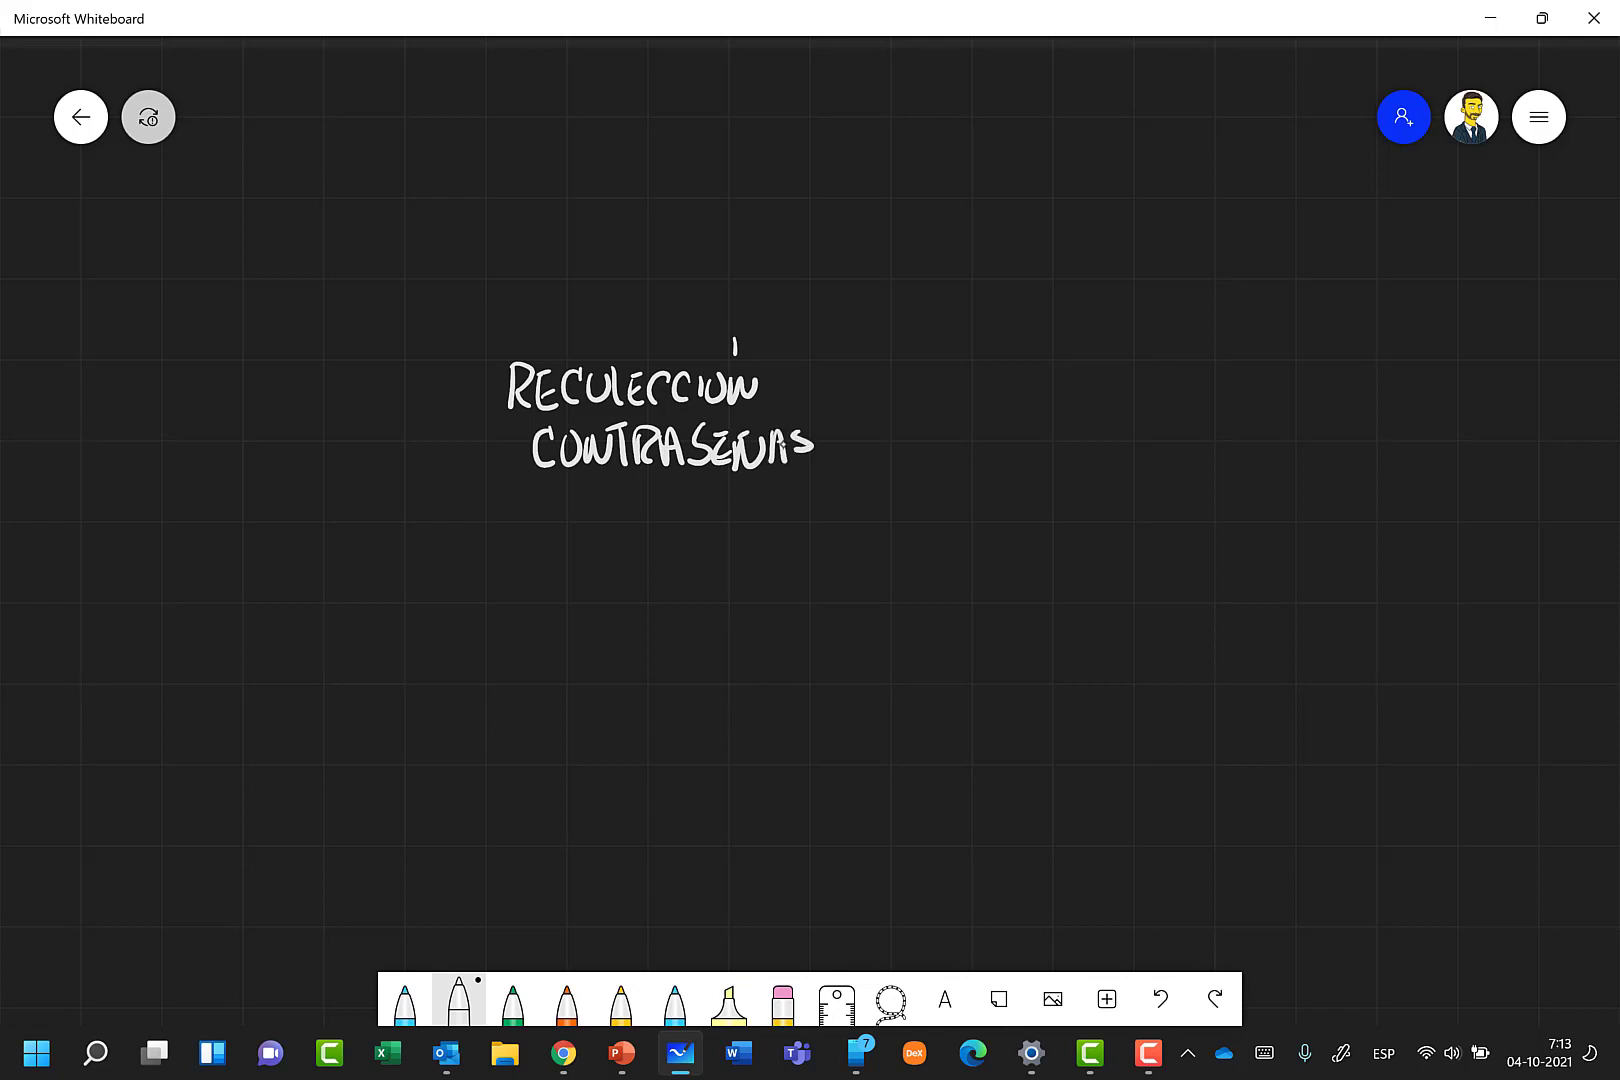
- Draw short light blue rays all around the "RECOLECCIÓN CONTRASEÑAS" title
{"action": "left_click", "coordinate": [405, 998]}
{"action": "left_click_drag", "start_coordinate": [793, 362], "coordinate": [810, 347]}
{"action": "mouse_move", "coordinate": [682, 318]}
{"action": "left_mouse_down"}
{"action": "mouse_move", "coordinate": [686, 339]}
{"action": "mouse_move", "coordinate": [516, 338]}
{"action": "mouse_move", "coordinate": [450, 407]}
{"action": "left_mouse_up"}
{"action": "left_click_drag", "start_coordinate": [519, 482], "coordinate": [510, 508]}
{"action": "mouse_move", "coordinate": [618, 483]}
{"action": "left_mouse_down"}
{"action": "mouse_move", "coordinate": [613, 515]}
{"action": "mouse_move", "coordinate": [784, 514]}
{"action": "left_mouse_up"}
{"action": "mouse_move", "coordinate": [832, 419]}
{"action": "left_mouse_down"}
{"action": "mouse_move", "coordinate": [855, 411]}
{"action": "mouse_move", "coordinate": [856, 453]}
{"action": "left_mouse_up"}
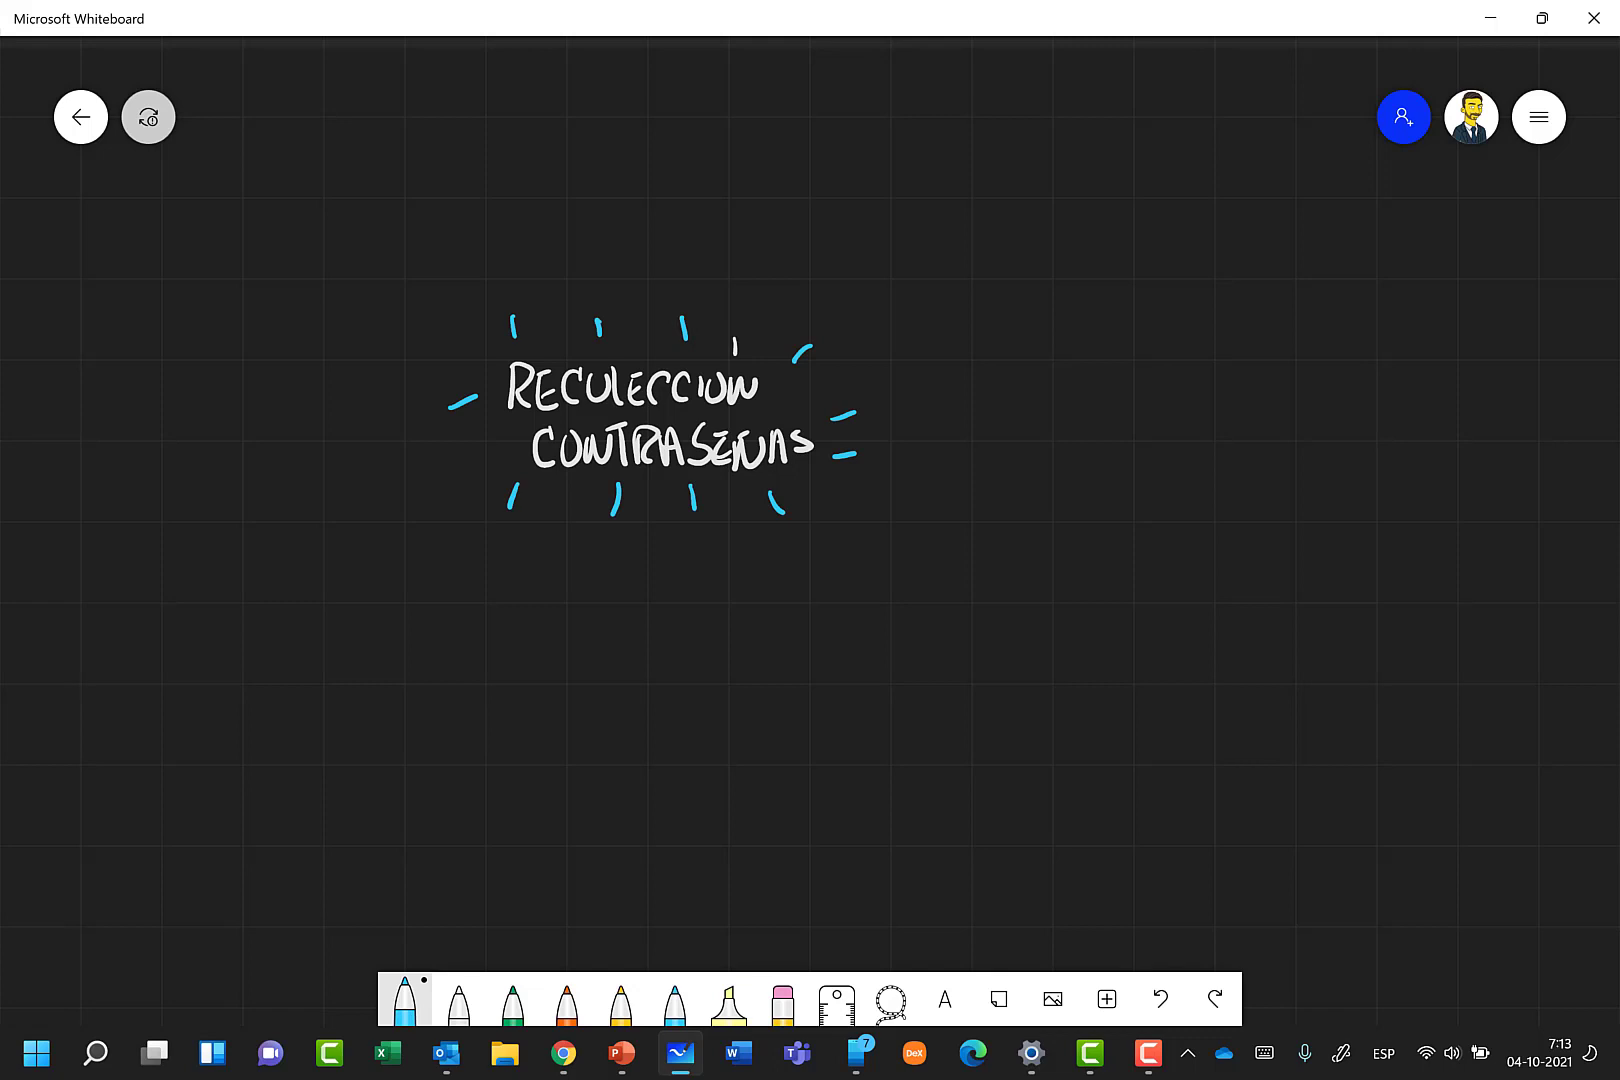
- Draw three light grey stick figures in a row, up and to the right of the title
{"action": "left_click", "coordinate": [459, 998]}
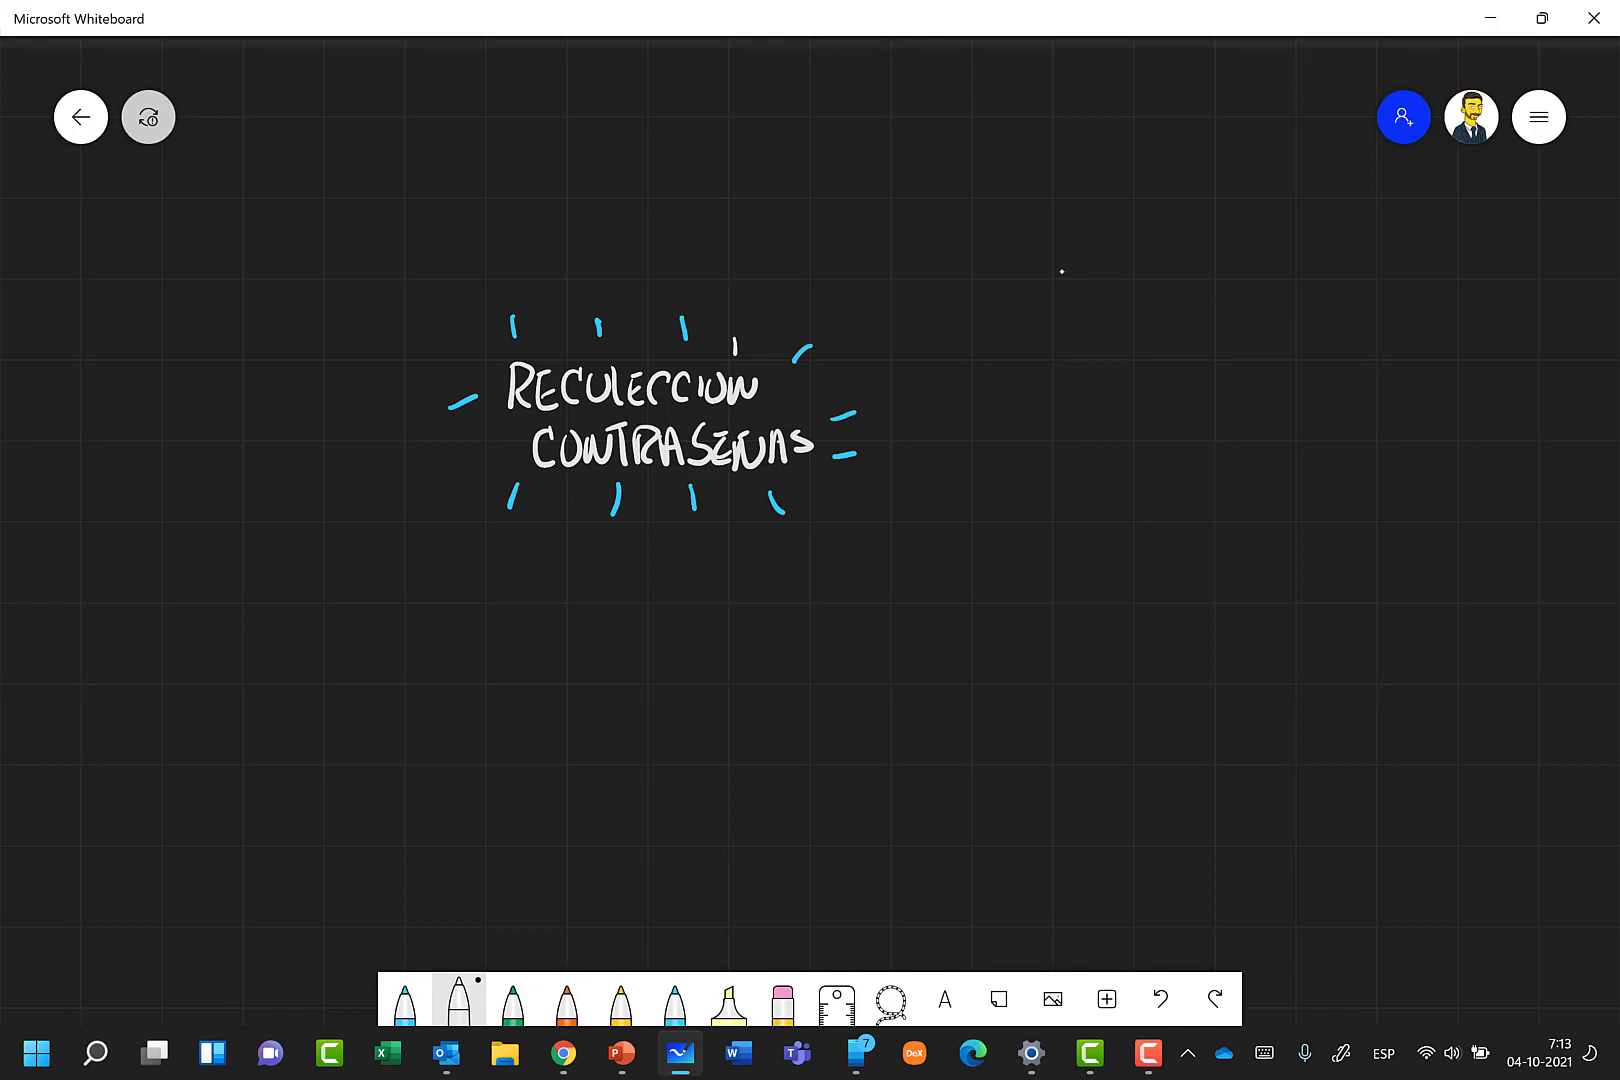
{"action": "left_click_drag", "start_coordinate": [1057, 263], "coordinate": [1060, 265]}
{"action": "mouse_move", "coordinate": [1046, 358]}
{"action": "left_mouse_down"}
{"action": "mouse_move", "coordinate": [1048, 325]}
{"action": "mouse_move", "coordinate": [1070, 358]}
{"action": "left_mouse_up"}
{"action": "left_click_drag", "start_coordinate": [1128, 268], "coordinate": [1124, 290]}
{"action": "mouse_move", "coordinate": [1112, 320]}
{"action": "left_mouse_down"}
{"action": "mouse_move", "coordinate": [1106, 360]}
{"action": "mouse_move", "coordinate": [1135, 352]}
{"action": "left_mouse_up"}
{"action": "mouse_move", "coordinate": [1185, 272]}
{"action": "left_mouse_down"}
{"action": "mouse_move", "coordinate": [1168, 285]}
{"action": "mouse_move", "coordinate": [1180, 268]}
{"action": "left_mouse_up"}
{"action": "mouse_move", "coordinate": [1163, 322]}
{"action": "left_mouse_down"}
{"action": "mouse_move", "coordinate": [1160, 355]}
{"action": "mouse_move", "coordinate": [1185, 348]}
{"action": "left_mouse_up"}
- Draw a light blue arrow pointing down into the head of each of the three stick figures
{"action": "left_click", "coordinate": [405, 1000]}
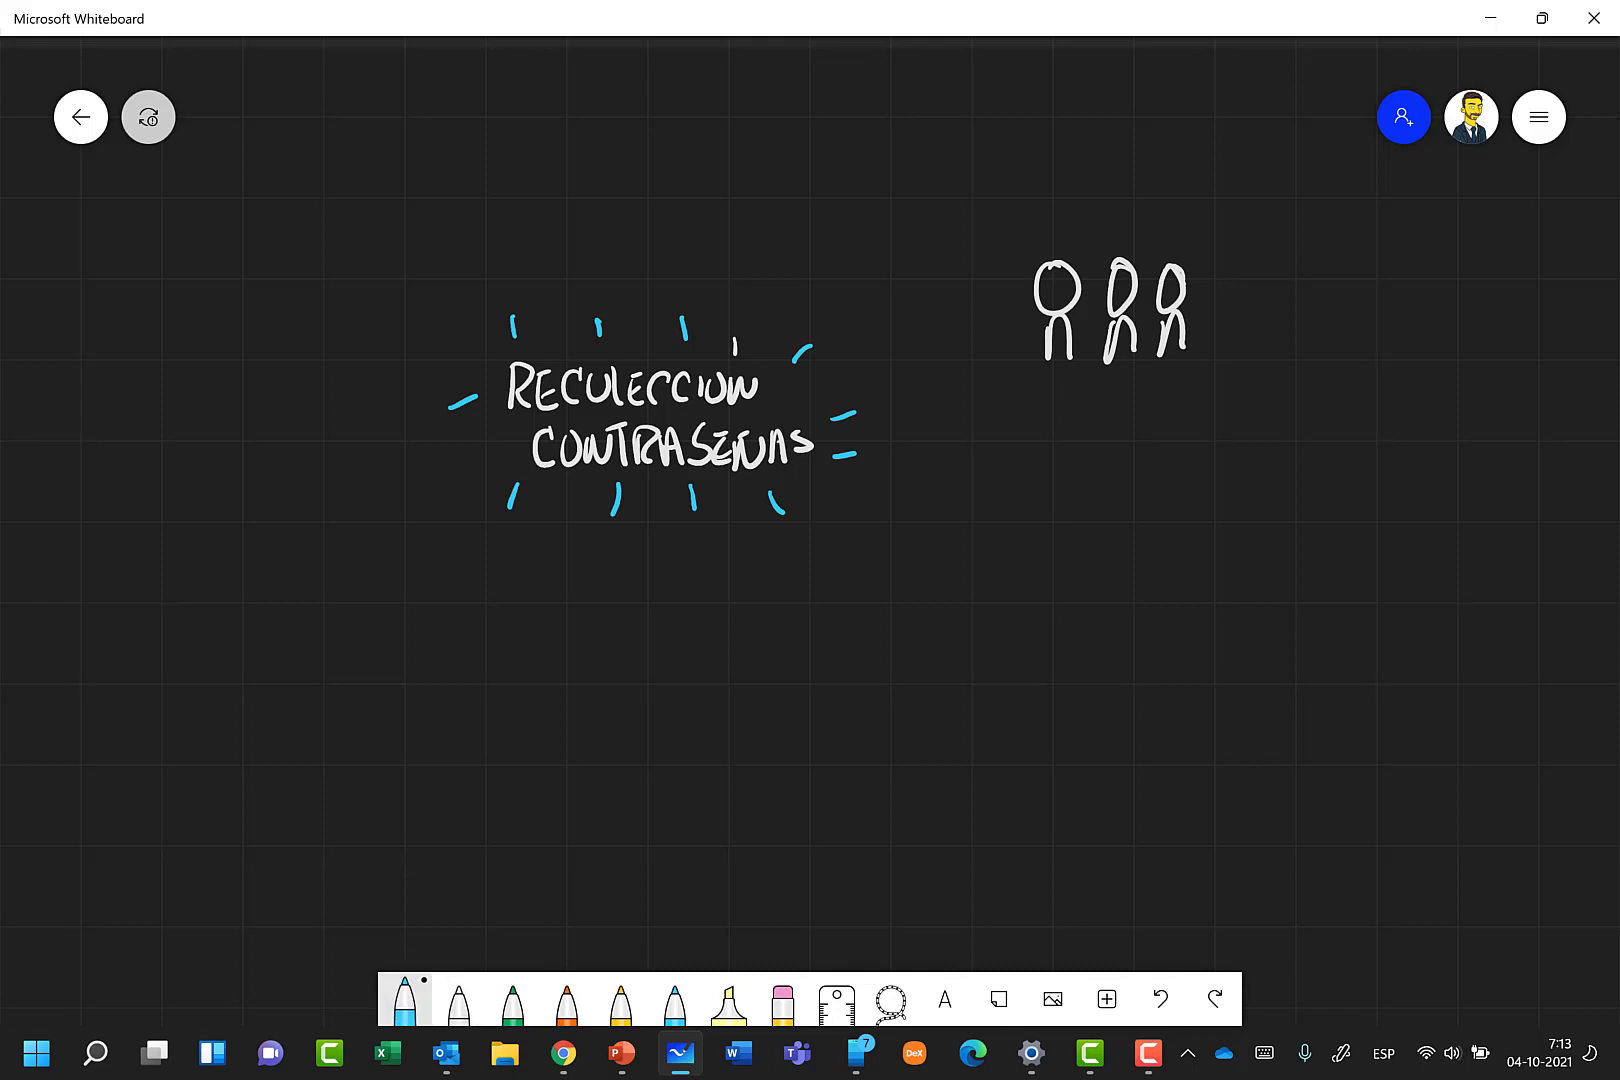
{"action": "left_click_drag", "start_coordinate": [1046, 183], "coordinate": [1060, 272]}
{"action": "left_click_drag", "start_coordinate": [1152, 188], "coordinate": [1127, 290]}
{"action": "left_click_drag", "start_coordinate": [1222, 212], "coordinate": [1172, 290]}
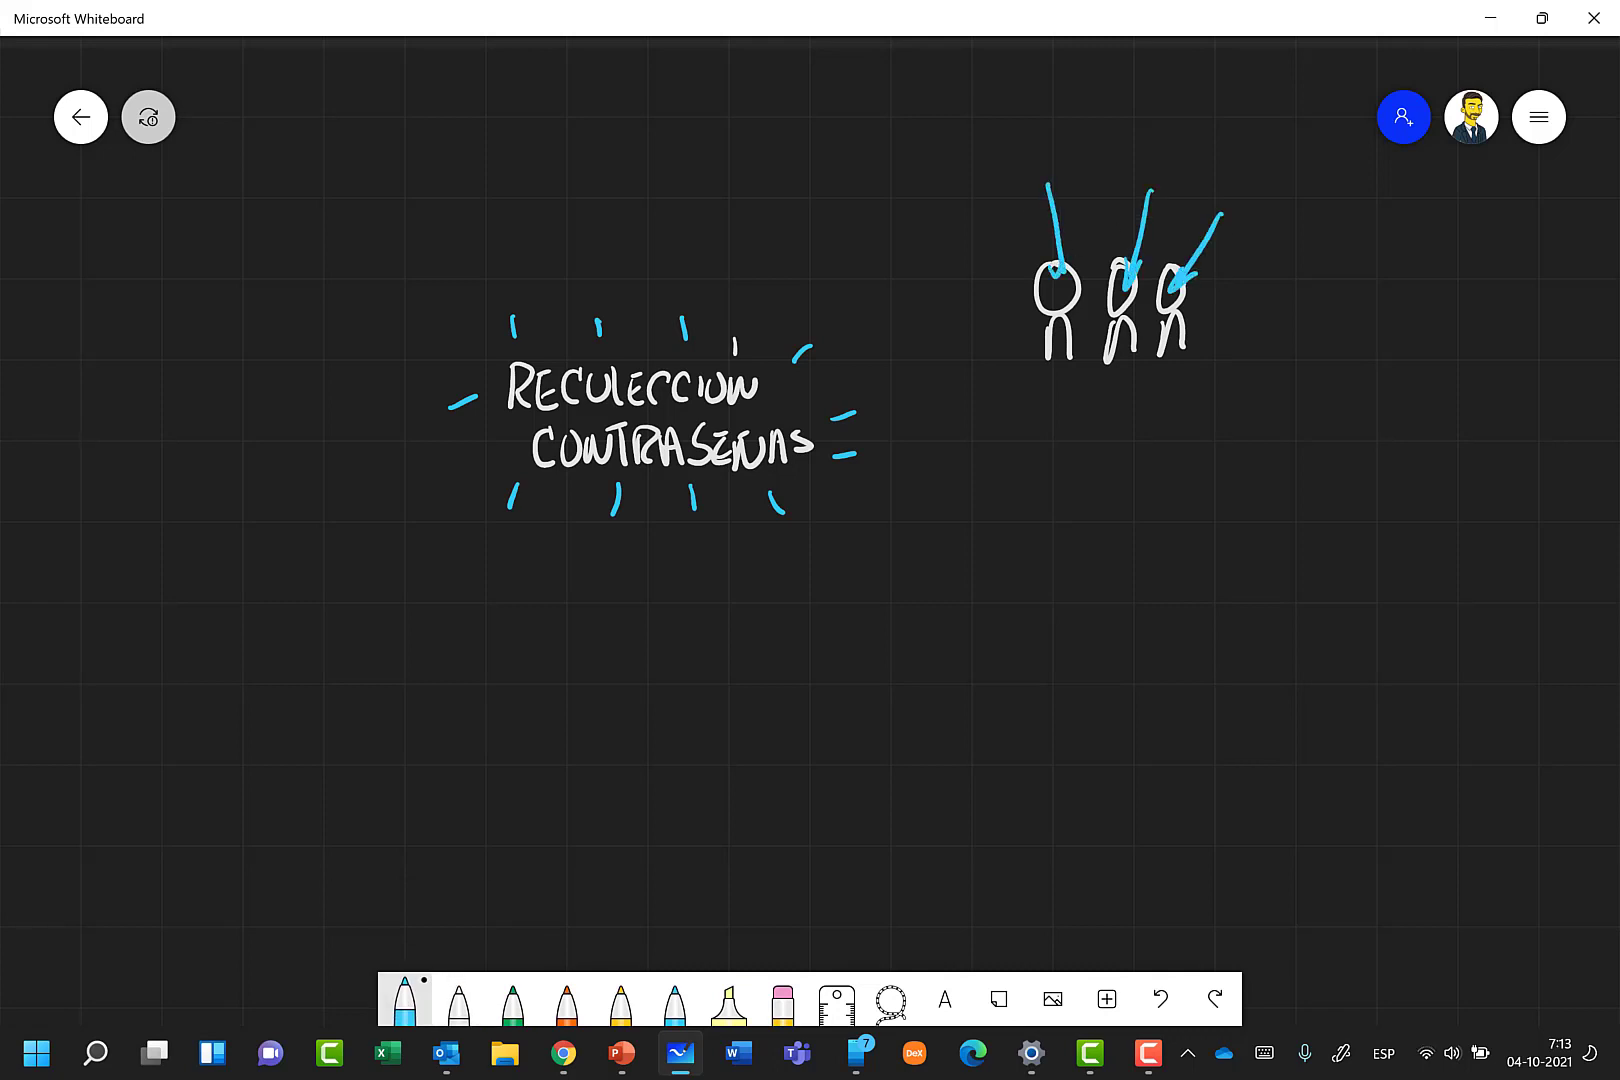
- Handwrite "CFO" and "CEO" in light grey beneath the three stick figures
{"action": "left_click", "coordinate": [458, 1007]}
{"action": "left_click_drag", "start_coordinate": [1100, 389], "coordinate": [1097, 423]}
{"action": "mouse_move", "coordinate": [1113, 392]}
{"action": "left_mouse_down"}
{"action": "mouse_move", "coordinate": [1113, 424]}
{"action": "mouse_move", "coordinate": [1128, 388]}
{"action": "left_mouse_up"}
{"action": "mouse_move", "coordinate": [1116, 406]}
{"action": "left_mouse_down"}
{"action": "mouse_move", "coordinate": [1136, 418]}
{"action": "mouse_move", "coordinate": [1092, 468]}
{"action": "mouse_move", "coordinate": [1120, 471]}
{"action": "mouse_move", "coordinate": [1123, 446]}
{"action": "left_mouse_up"}
{"action": "left_click_drag", "start_coordinate": [1140, 435], "coordinate": [1138, 436]}
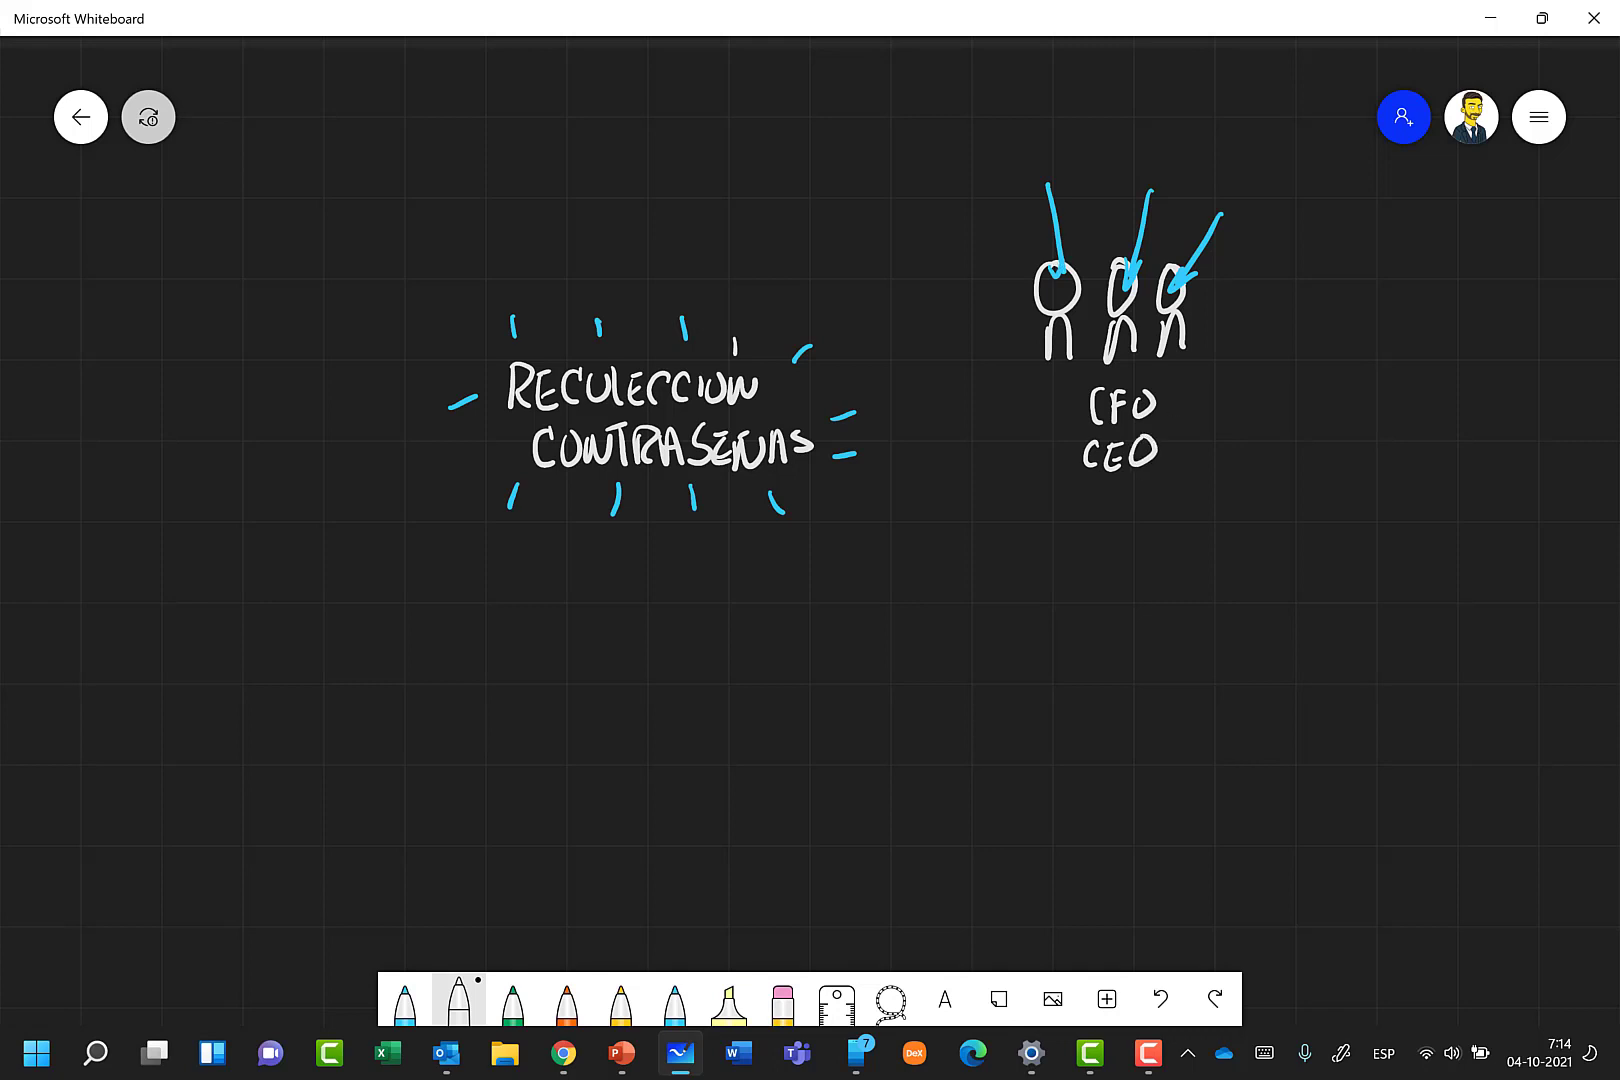
- Add light grey feather strokes to the tails of the blue arrows and draw an arrow from the title to the figures
{"action": "left_click_drag", "start_coordinate": [1031, 178], "coordinate": [1052, 187]}
{"action": "mouse_move", "coordinate": [1065, 173]}
{"action": "left_mouse_down"}
{"action": "mouse_move", "coordinate": [1050, 196]}
{"action": "mouse_move", "coordinate": [1147, 209]}
{"action": "left_mouse_up"}
{"action": "mouse_move", "coordinate": [1161, 201]}
{"action": "left_mouse_down"}
{"action": "mouse_move", "coordinate": [1142, 209]}
{"action": "mouse_move", "coordinate": [1155, 207]}
{"action": "left_mouse_up"}
{"action": "left_click_drag", "start_coordinate": [1135, 186], "coordinate": [1204, 219]}
{"action": "mouse_move", "coordinate": [1206, 216]}
{"action": "left_mouse_down"}
{"action": "mouse_move", "coordinate": [1199, 236]}
{"action": "mouse_move", "coordinate": [1223, 230]}
{"action": "left_mouse_up"}
{"action": "left_click_drag", "start_coordinate": [1222, 206], "coordinate": [1221, 229]}
{"action": "mouse_move", "coordinate": [900, 396]}
{"action": "left_mouse_down"}
{"action": "mouse_move", "coordinate": [977, 362]}
{"action": "mouse_move", "coordinate": [966, 350]}
{"action": "left_mouse_up"}
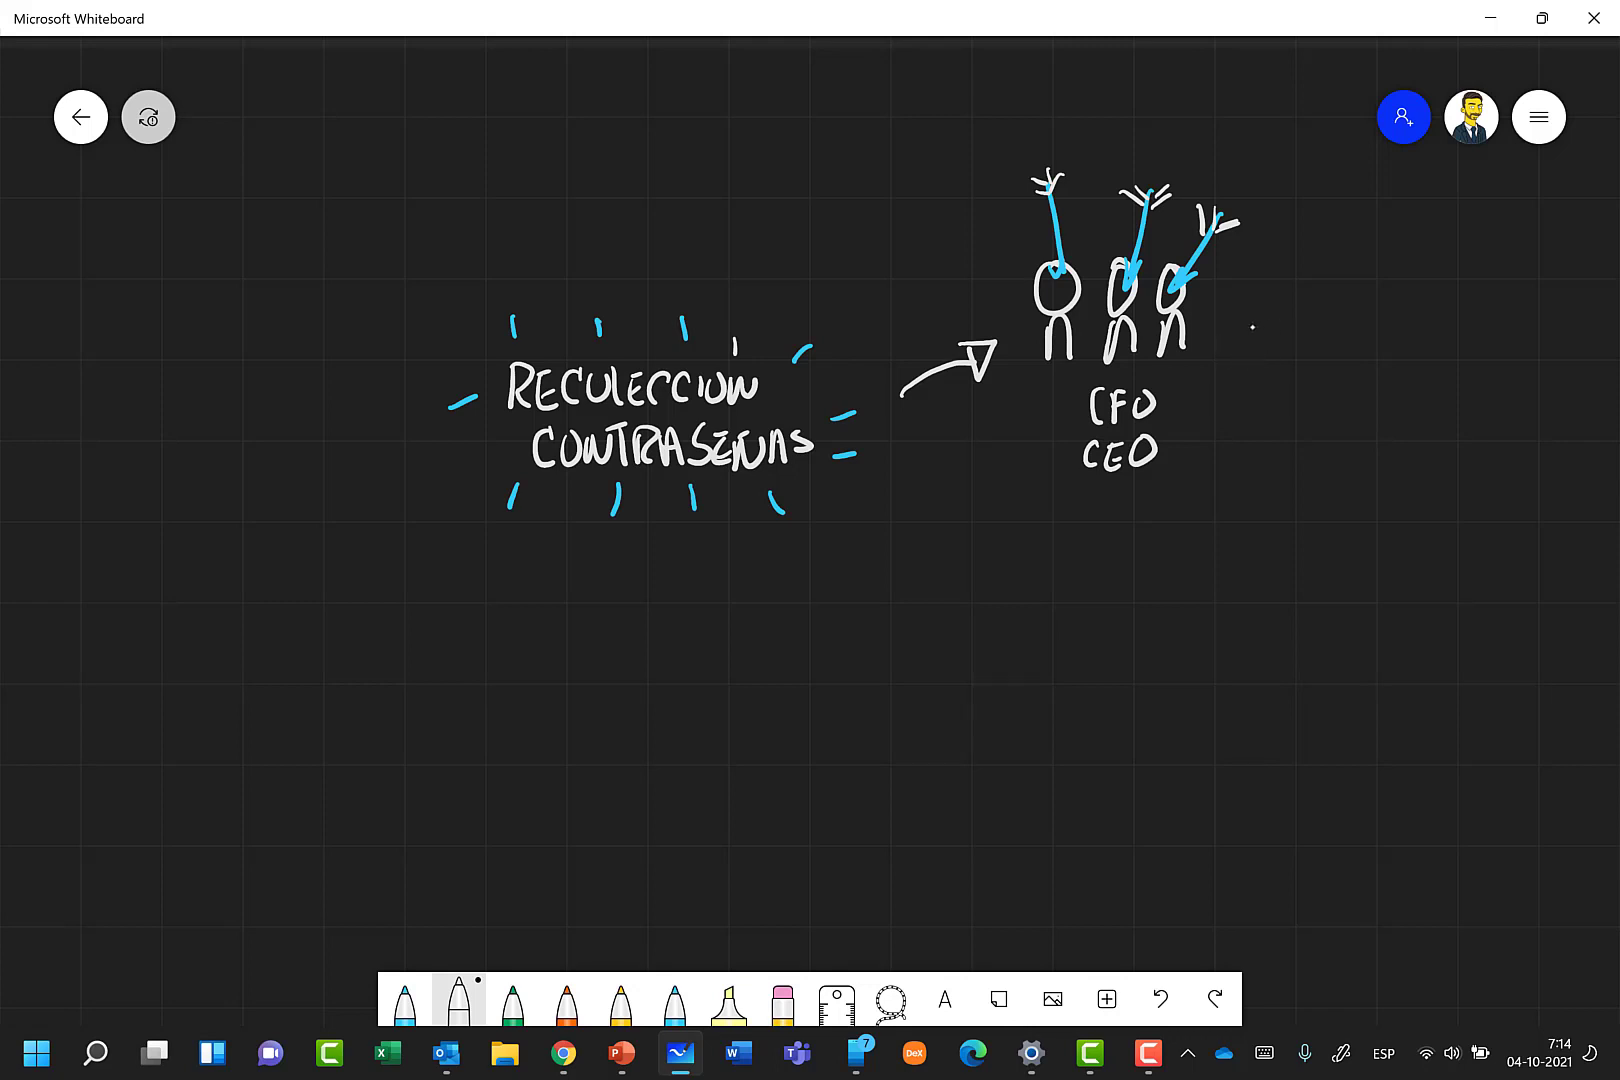
- Draw a light grey arrow leading away from the stick figures to a light blue envelope
{"action": "left_click_drag", "start_coordinate": [1241, 322], "coordinate": [1283, 336]}
{"action": "mouse_move", "coordinate": [1279, 318]}
{"action": "left_mouse_down"}
{"action": "mouse_move", "coordinate": [1292, 325]}
{"action": "mouse_move", "coordinate": [1277, 341]}
{"action": "left_mouse_up"}
{"action": "left_click", "coordinate": [405, 998]}
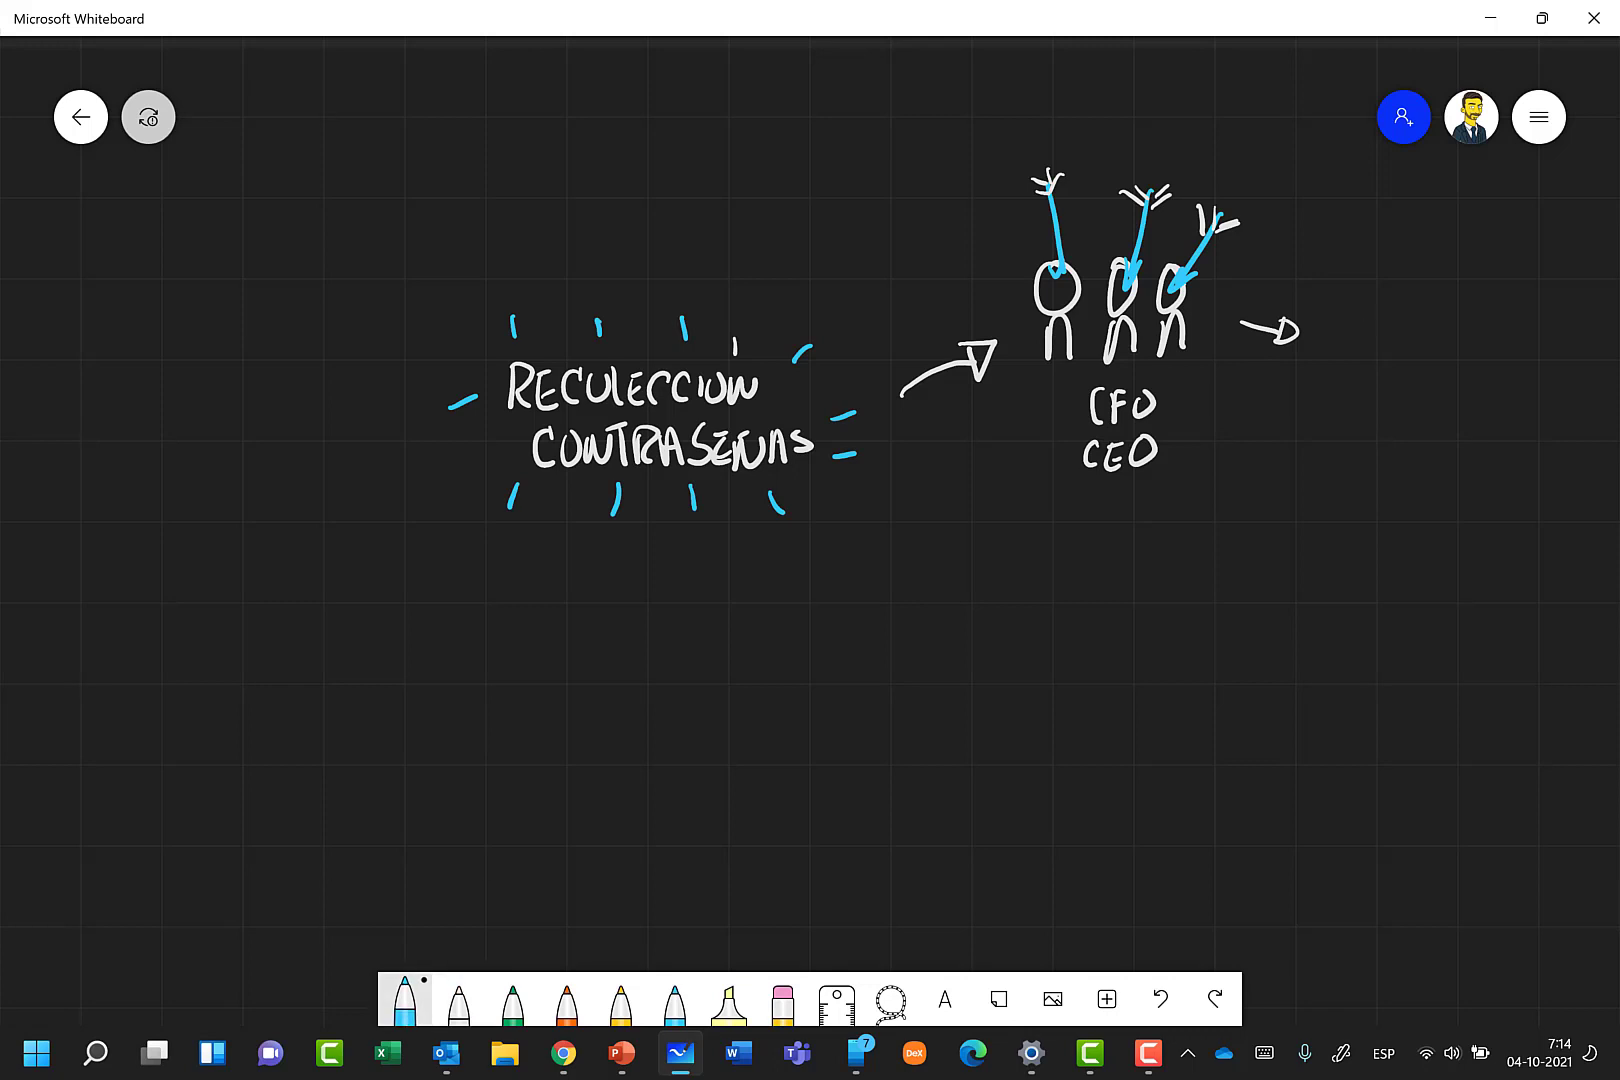
{"action": "mouse_move", "coordinate": [1369, 296]}
{"action": "left_mouse_down"}
{"action": "mouse_move", "coordinate": [1430, 354]}
{"action": "mouse_move", "coordinate": [1462, 352]}
{"action": "mouse_move", "coordinate": [1458, 294]}
{"action": "mouse_move", "coordinate": [1459, 352]}
{"action": "mouse_move", "coordinate": [1409, 328]}
{"action": "mouse_move", "coordinate": [1445, 296]}
{"action": "mouse_move", "coordinate": [1367, 358]}
{"action": "mouse_move", "coordinate": [1450, 352]}
{"action": "left_mouse_up"}
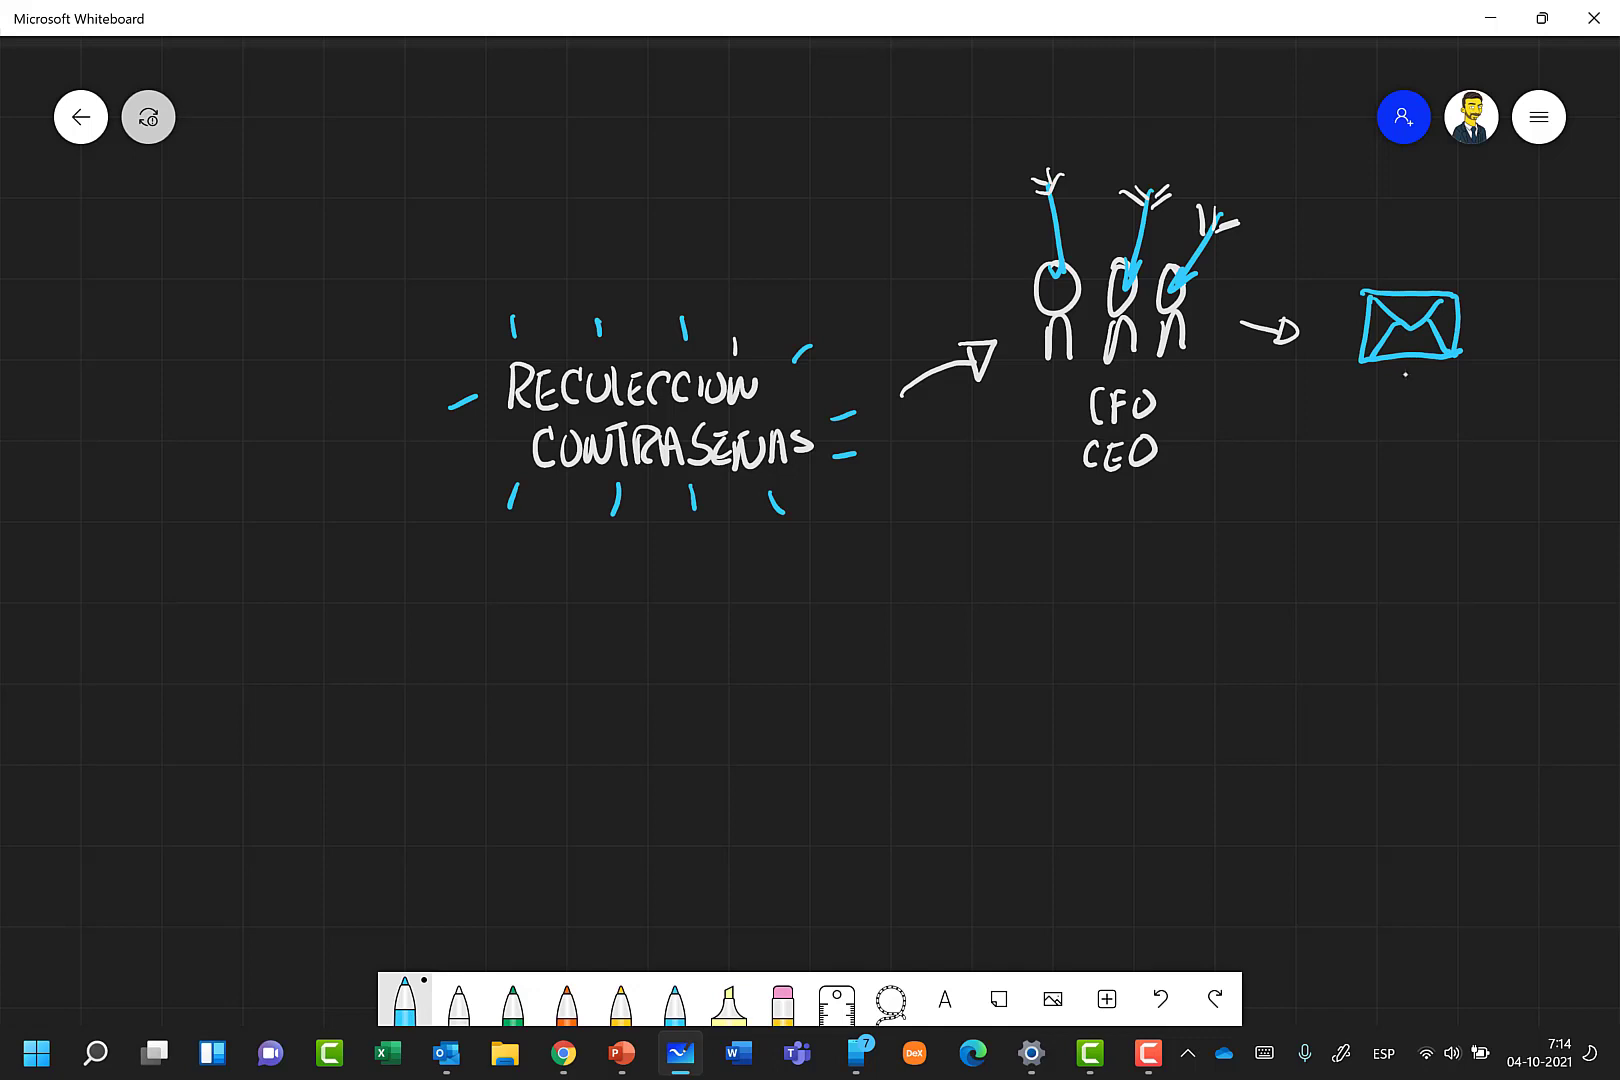
- Handwrite a light grey "(-)" beneath the envelope and draw a downward arrow below it
{"action": "left_click", "coordinate": [459, 1010]}
{"action": "left_click_drag", "start_coordinate": [1420, 360], "coordinate": [1408, 388]}
{"action": "left_click_drag", "start_coordinate": [1415, 377], "coordinate": [1446, 387]}
{"action": "left_click", "coordinate": [1435, 378]}
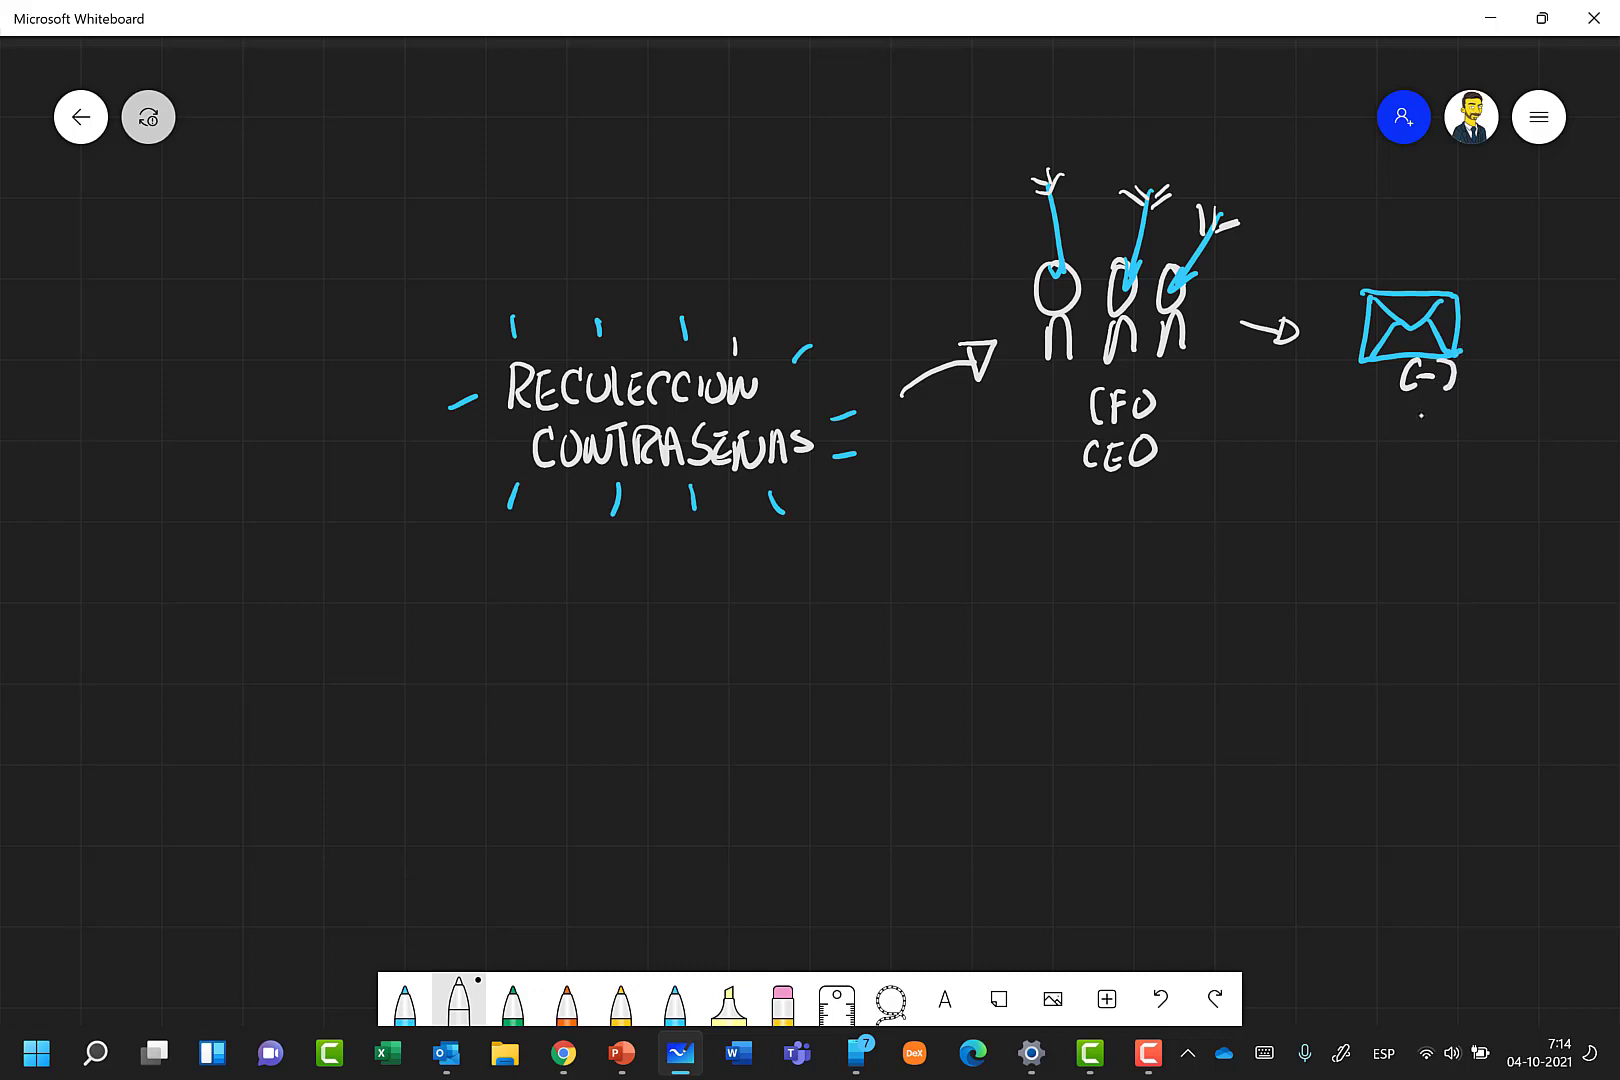
{"action": "left_click_drag", "start_coordinate": [1422, 415], "coordinate": [1421, 458]}
{"action": "mouse_move", "coordinate": [1407, 442]}
{"action": "left_mouse_down"}
{"action": "mouse_move", "coordinate": [1416, 466]}
{"action": "mouse_move", "coordinate": [1433, 442]}
{"action": "left_mouse_up"}
- Draw a light grey box below the arrow and handwrite "USER:" and "PASS:" inside it
{"action": "mouse_move", "coordinate": [1355, 488]}
{"action": "left_mouse_down"}
{"action": "mouse_move", "coordinate": [1355, 568]}
{"action": "mouse_move", "coordinate": [1452, 514]}
{"action": "mouse_move", "coordinate": [1451, 552]}
{"action": "left_mouse_up"}
{"action": "left_click_drag", "start_coordinate": [1356, 571], "coordinate": [1440, 571]}
{"action": "left_click_drag", "start_coordinate": [1363, 500], "coordinate": [1392, 516]}
{"action": "left_click_drag", "start_coordinate": [1396, 502], "coordinate": [1390, 522]}
{"action": "mouse_move", "coordinate": [1397, 500]}
{"action": "left_mouse_down"}
{"action": "mouse_move", "coordinate": [1414, 498]}
{"action": "mouse_move", "coordinate": [1410, 518]}
{"action": "left_mouse_up"}
{"action": "left_click_drag", "start_coordinate": [1414, 498], "coordinate": [1428, 508]}
{"action": "left_click_drag", "start_coordinate": [1366, 558], "coordinate": [1378, 550]}
{"action": "mouse_move", "coordinate": [1383, 557]}
{"action": "left_mouse_down"}
{"action": "mouse_move", "coordinate": [1392, 536]}
{"action": "mouse_move", "coordinate": [1394, 556]}
{"action": "mouse_move", "coordinate": [1428, 545]}
{"action": "left_mouse_up"}
{"action": "left_click", "coordinate": [1431, 507]}
{"action": "left_click", "coordinate": [1431, 518]}
{"action": "left_click", "coordinate": [1428, 550]}
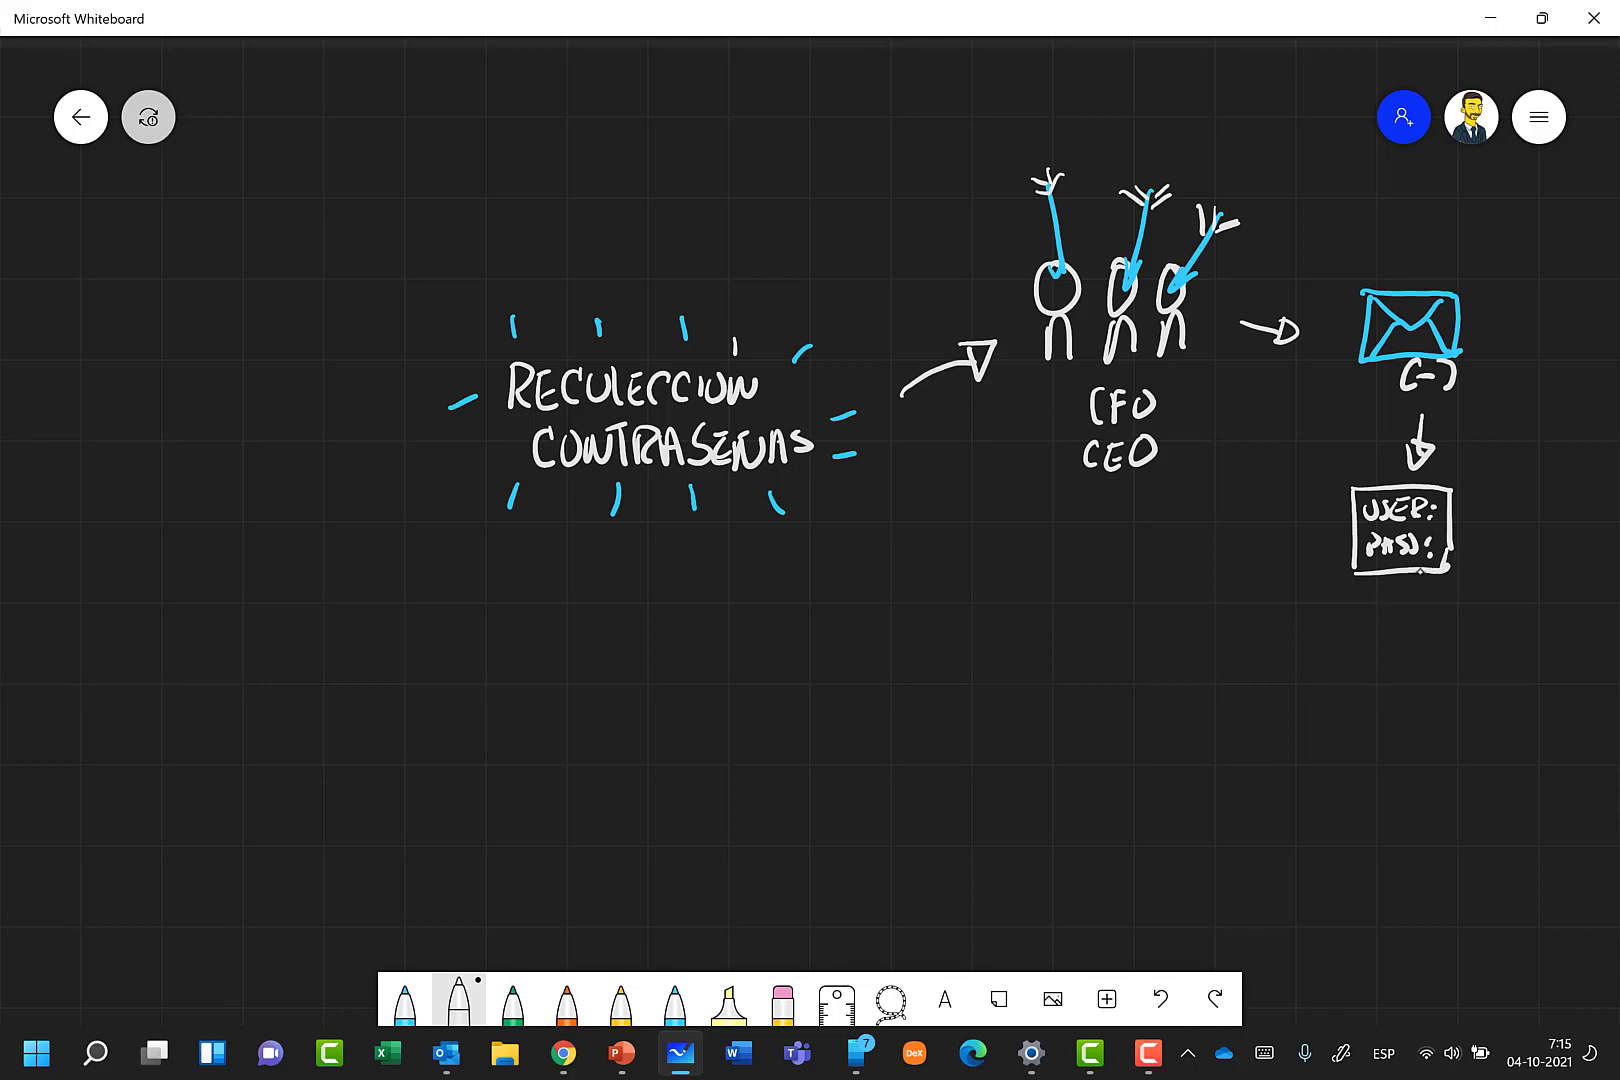
- Draw a light grey arrow down from the credentials box to a globe, and shade the globe's edge in light blue
{"action": "left_click", "coordinate": [412, 1012]}
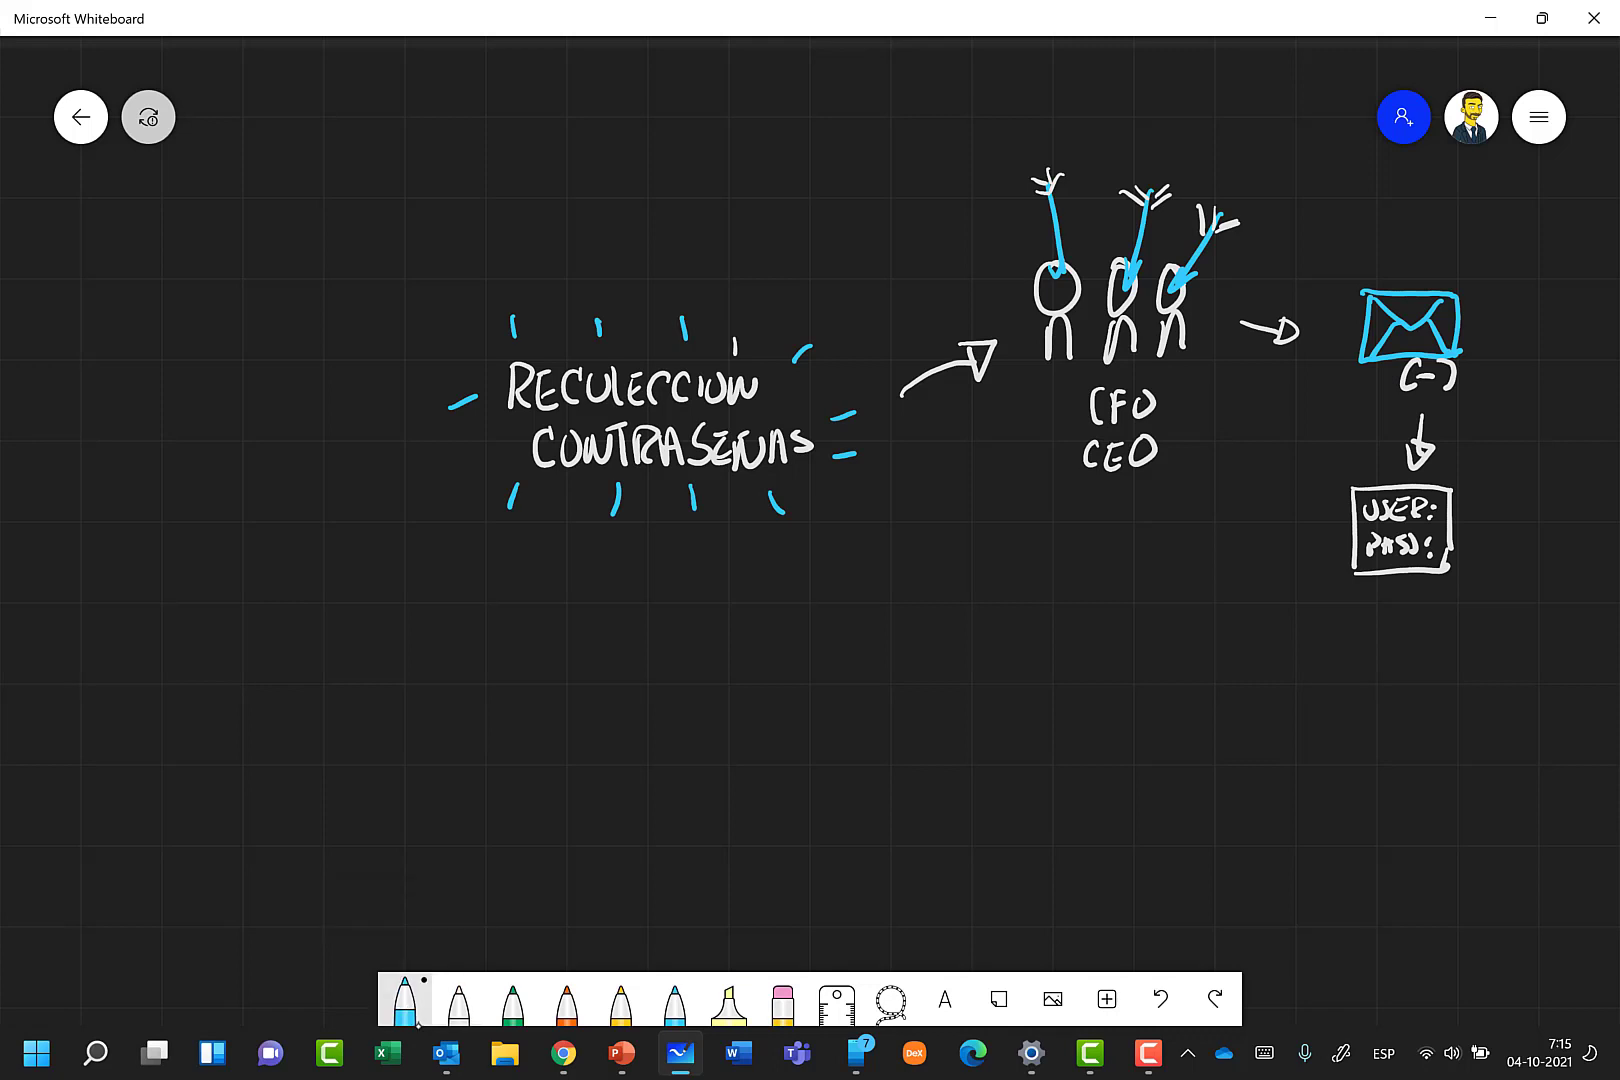
{"action": "left_click", "coordinate": [459, 1000]}
{"action": "mouse_move", "coordinate": [1397, 587]}
{"action": "left_mouse_down"}
{"action": "mouse_move", "coordinate": [1391, 646]}
{"action": "mouse_move", "coordinate": [1405, 634]}
{"action": "mouse_move", "coordinate": [1340, 740]}
{"action": "mouse_move", "coordinate": [1400, 680]}
{"action": "mouse_move", "coordinate": [1399, 745]}
{"action": "mouse_move", "coordinate": [1434, 693]}
{"action": "mouse_move", "coordinate": [1434, 708]}
{"action": "mouse_move", "coordinate": [1362, 748]}
{"action": "left_mouse_up"}
{"action": "mouse_move", "coordinate": [1426, 687]}
{"action": "left_mouse_down"}
{"action": "mouse_move", "coordinate": [1408, 750]}
{"action": "mouse_move", "coordinate": [1443, 726]}
{"action": "mouse_move", "coordinate": [1450, 690]}
{"action": "left_mouse_up"}
{"action": "left_click", "coordinate": [412, 1012]}
- Handwrite "EXTERNO" with a double underline beside the globe and add a small arrow pointing at the "(-)" mark
{"action": "left_click", "coordinate": [459, 1000]}
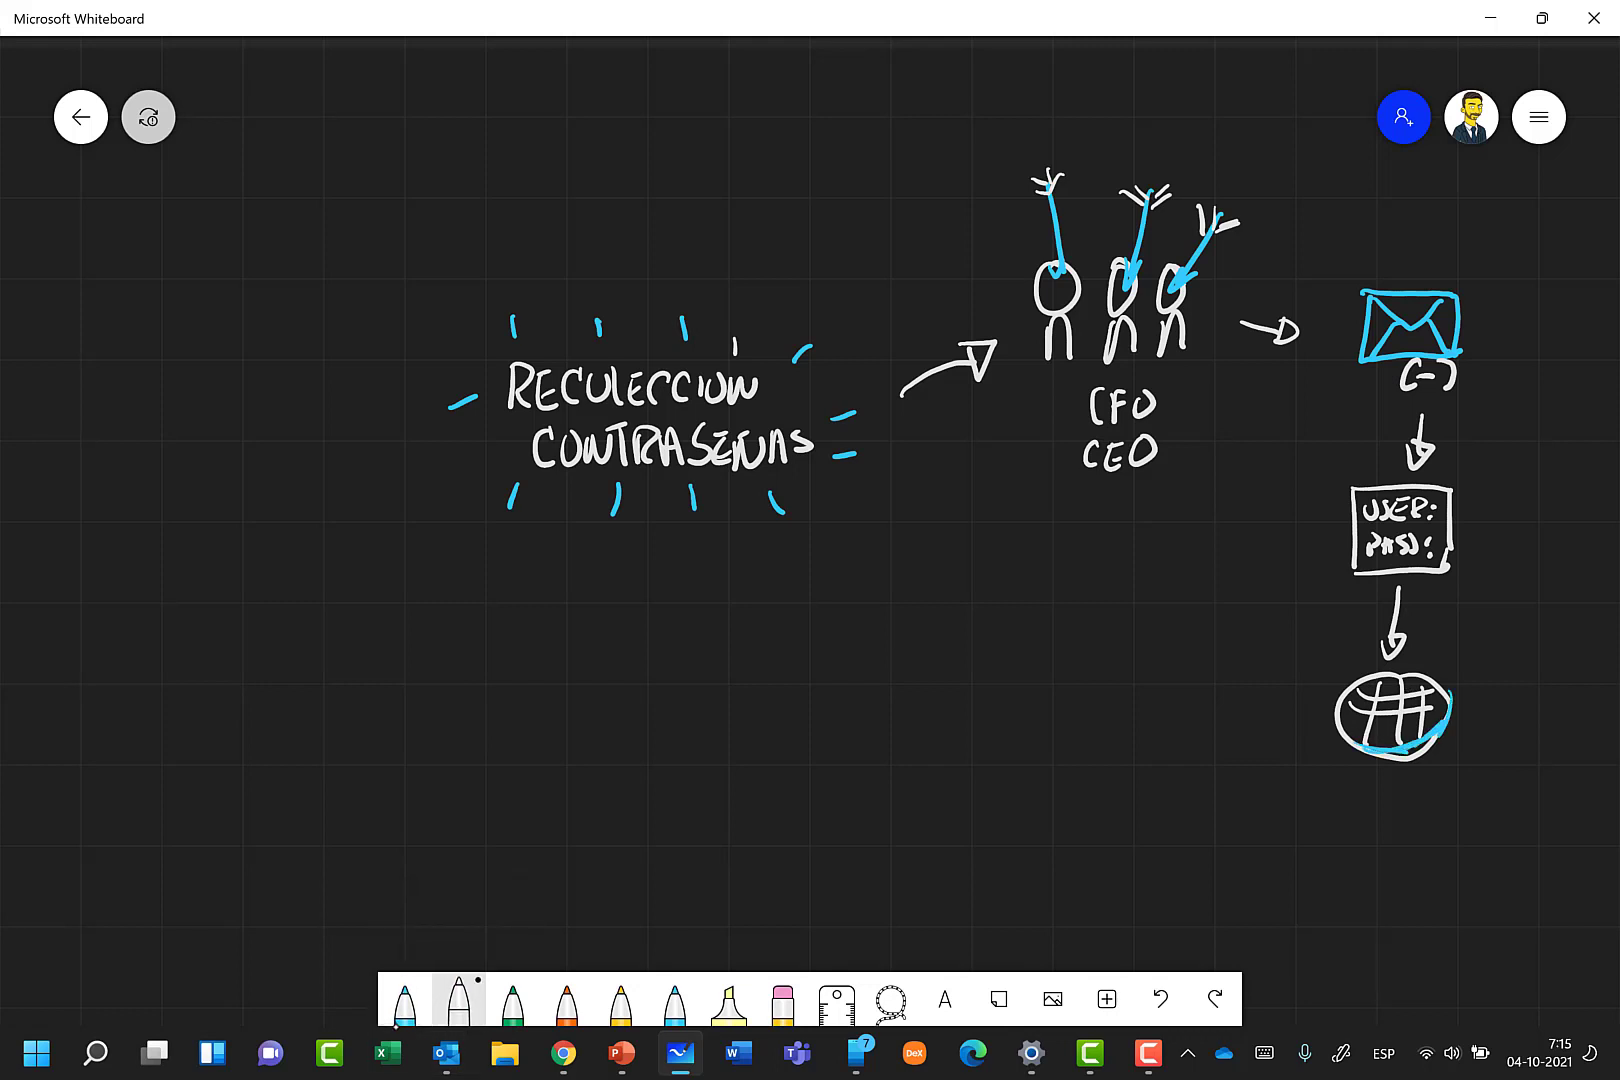
{"action": "mouse_move", "coordinate": [1479, 678]}
{"action": "left_mouse_down"}
{"action": "mouse_move", "coordinate": [1492, 707]}
{"action": "mouse_move", "coordinate": [1496, 693]}
{"action": "mouse_move", "coordinate": [1516, 706]}
{"action": "mouse_move", "coordinate": [1610, 690]}
{"action": "left_mouse_up"}
{"action": "left_click_drag", "start_coordinate": [1527, 720], "coordinate": [1582, 708]}
{"action": "left_click_drag", "start_coordinate": [1515, 734], "coordinate": [1582, 718]}
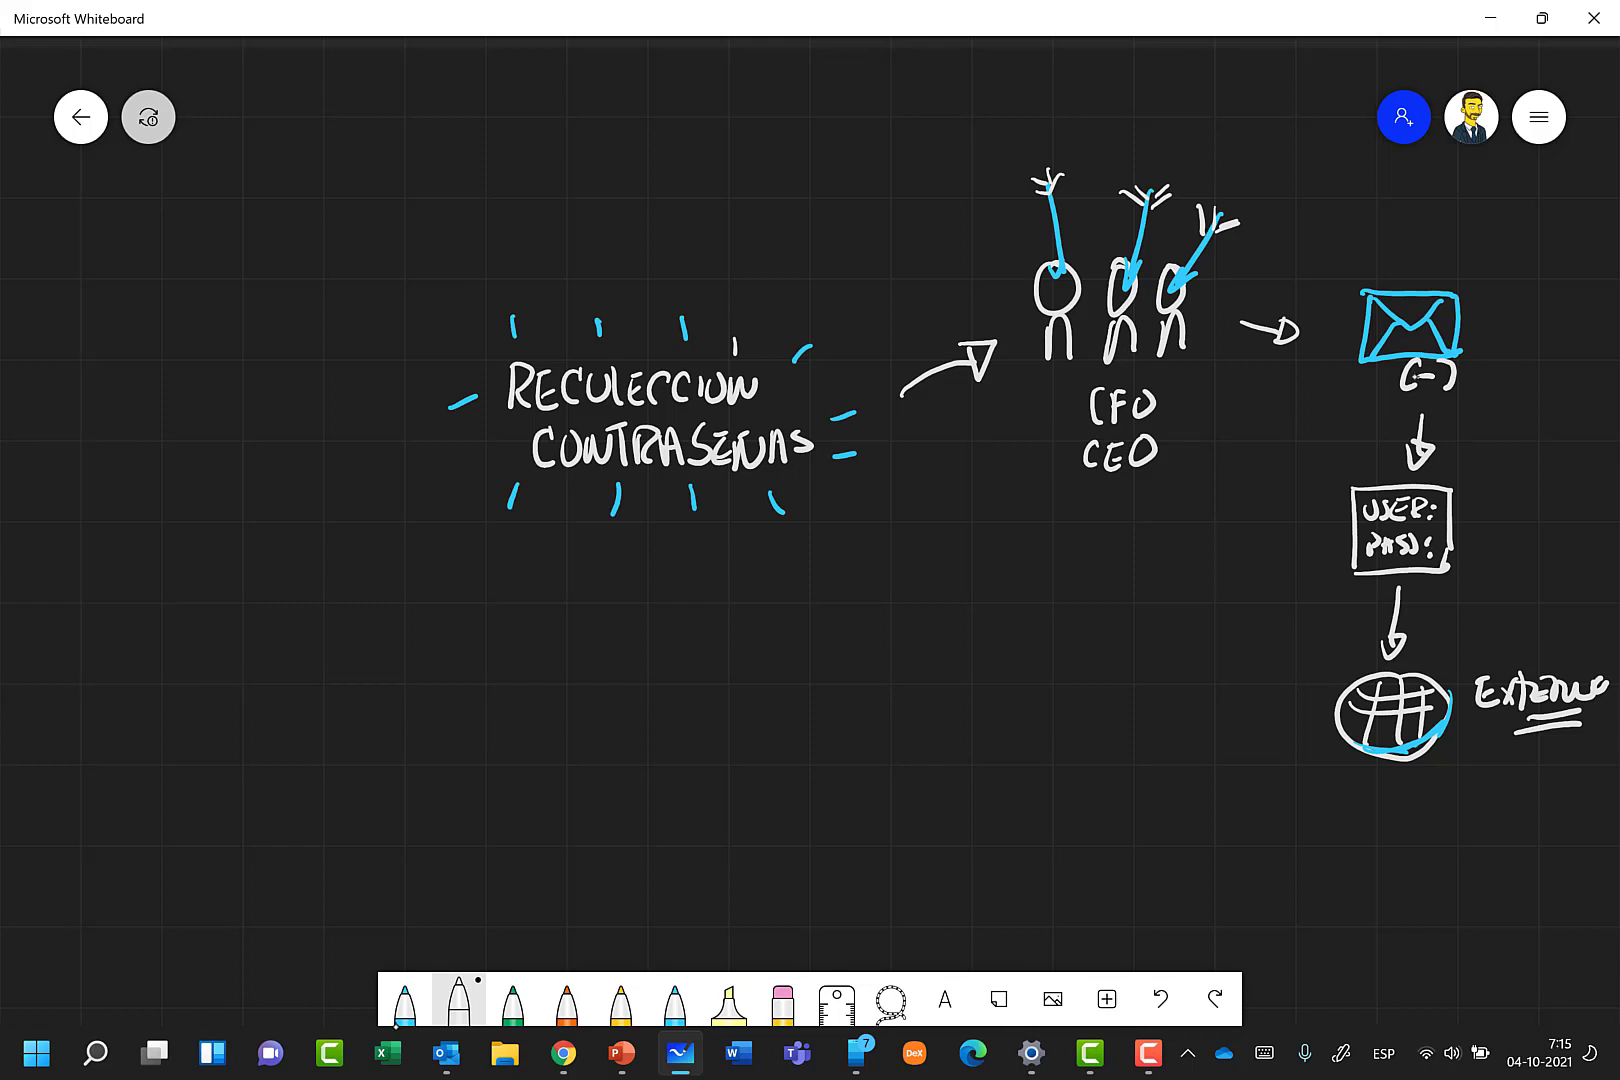
{"action": "mouse_move", "coordinate": [1477, 393]}
{"action": "left_mouse_down"}
{"action": "mouse_move", "coordinate": [1492, 392]}
{"action": "mouse_move", "coordinate": [1460, 393]}
{"action": "mouse_move", "coordinate": [1478, 401]}
{"action": "left_mouse_up"}
- Draw short orange rays around the globe
{"action": "left_click", "coordinate": [567, 1000]}
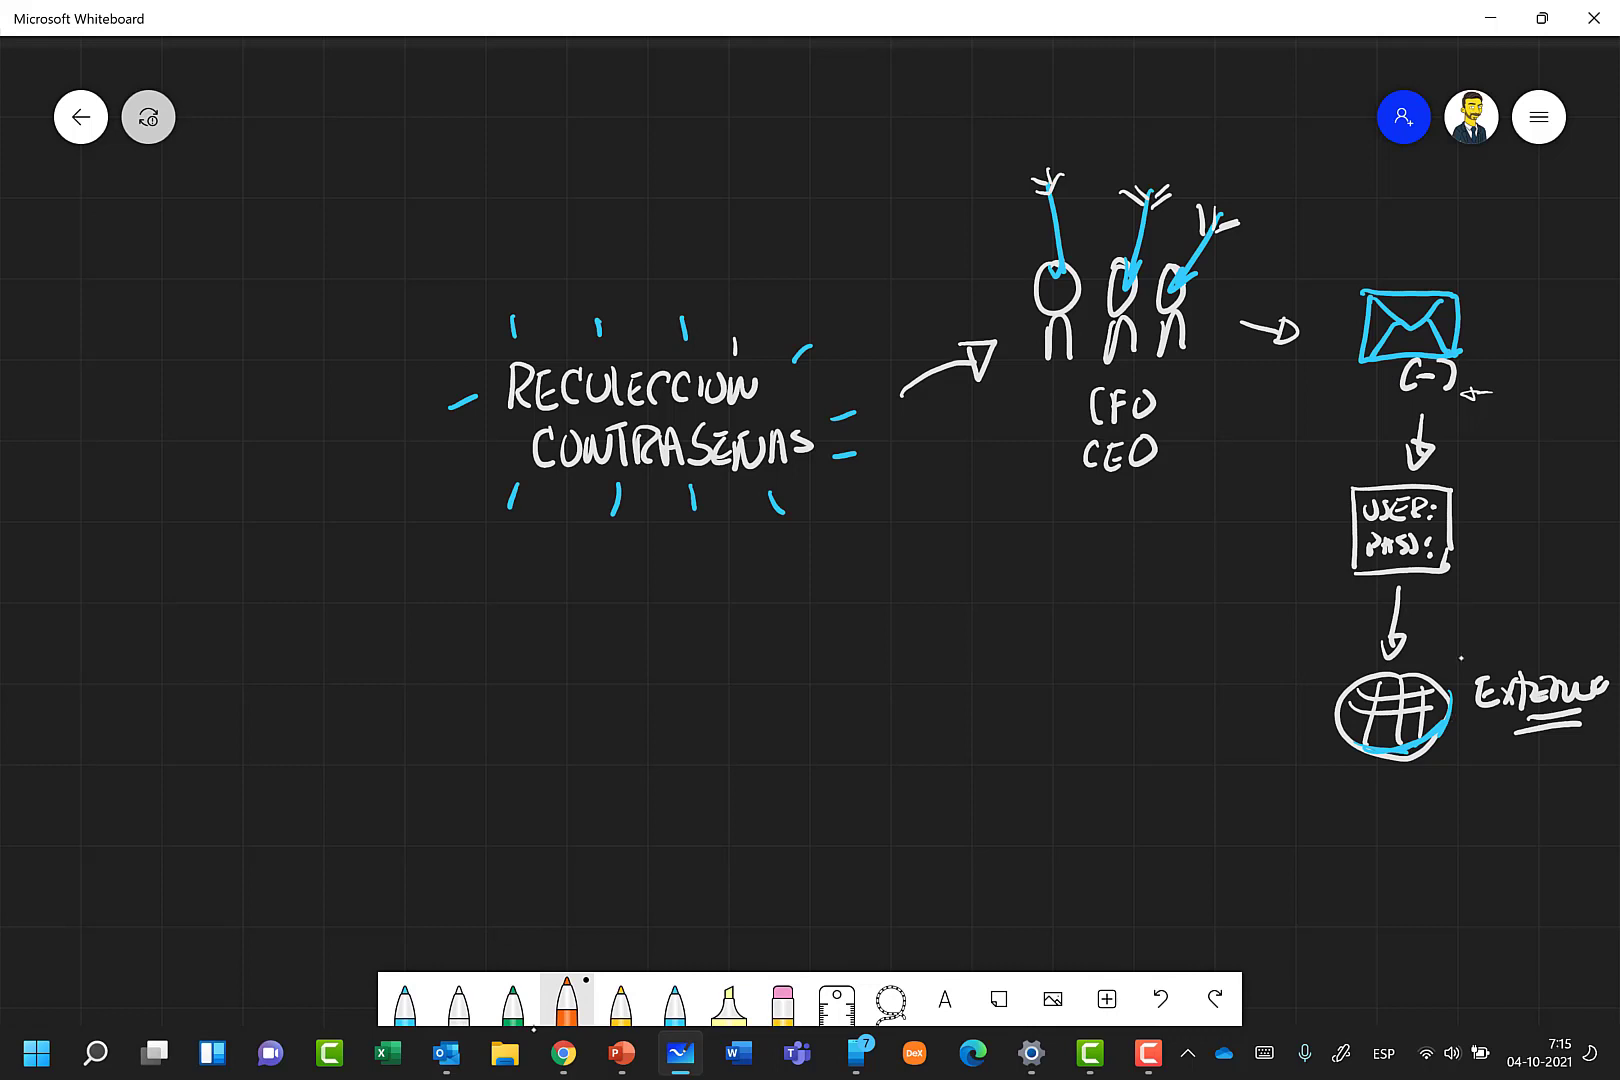
{"action": "left_click_drag", "start_coordinate": [1351, 650], "coordinate": [1348, 665]}
{"action": "left_click_drag", "start_coordinate": [1456, 647], "coordinate": [1450, 660]}
{"action": "mouse_move", "coordinate": [1297, 710]}
{"action": "left_mouse_down"}
{"action": "mouse_move", "coordinate": [1327, 766]}
{"action": "mouse_move", "coordinate": [1388, 790]}
{"action": "left_mouse_up"}
{"action": "mouse_move", "coordinate": [1426, 771]}
{"action": "left_mouse_down"}
{"action": "mouse_move", "coordinate": [1463, 767]}
{"action": "mouse_move", "coordinate": [1475, 736]}
{"action": "left_mouse_up"}
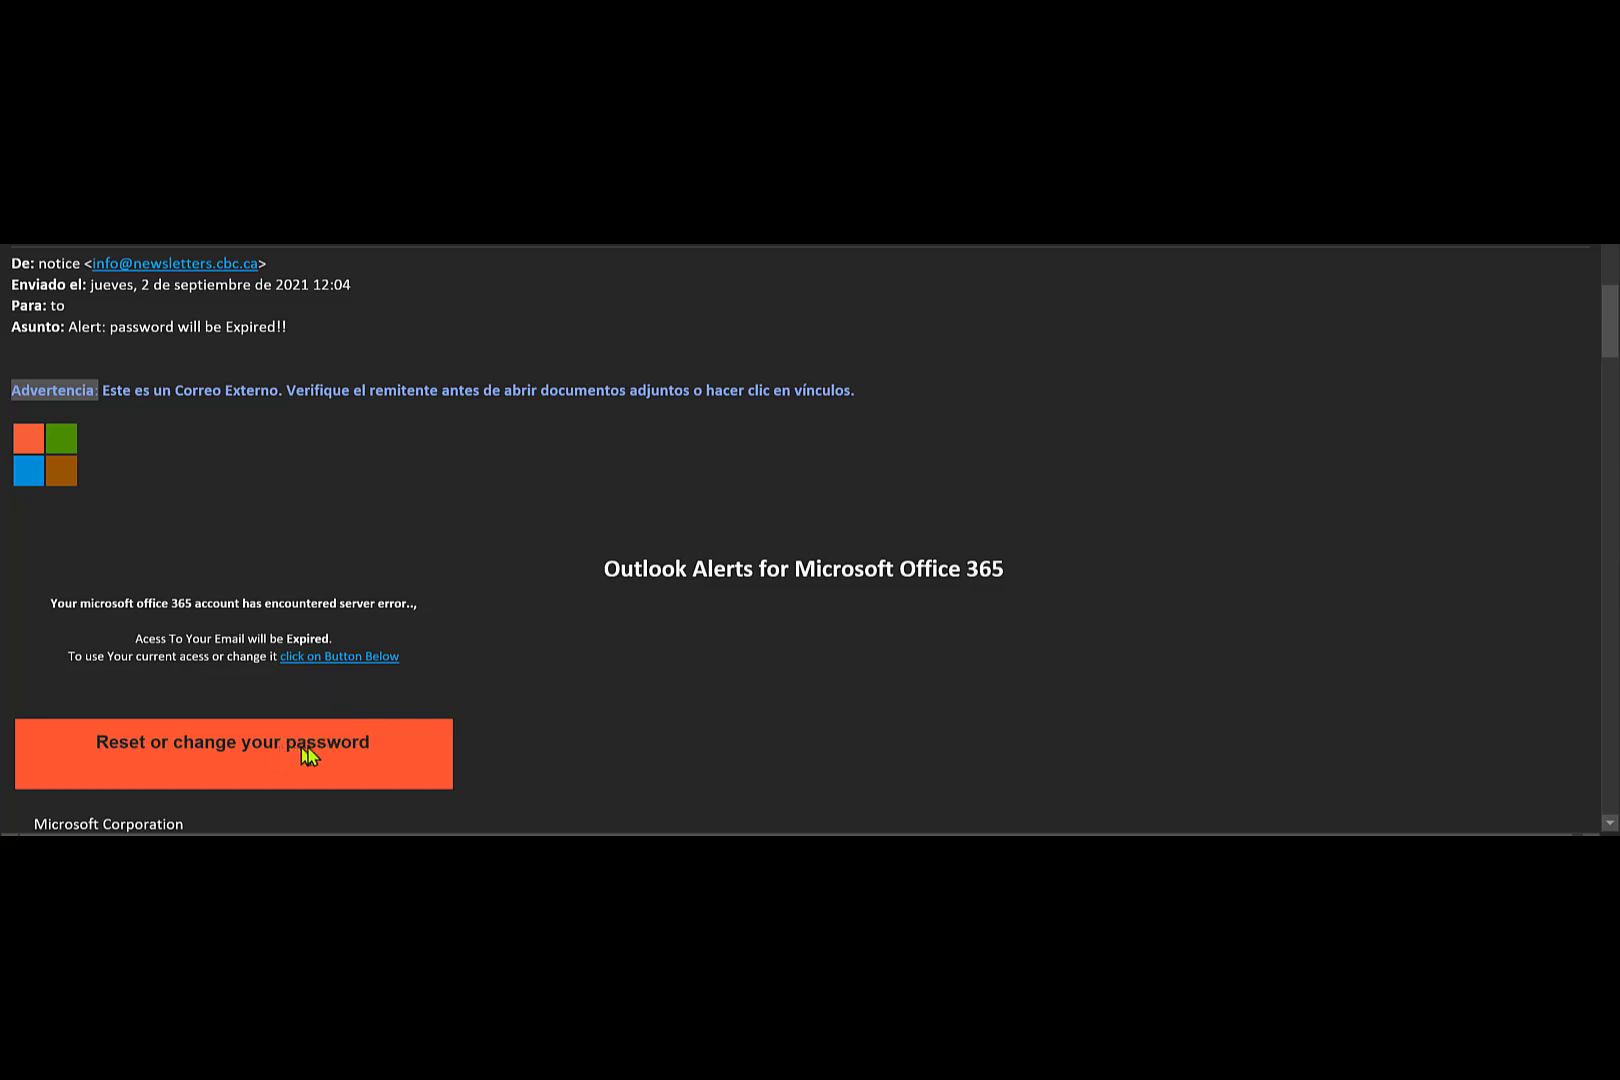
- Examine the rest of the password-expiry email and the destination URL of its "click on Button Below" link
{"action": "scroll", "coordinate": [1612, 345], "scroll_direction": "down", "scroll_amount": 2}
{"action": "scroll", "coordinate": [1612, 345], "scroll_direction": "down", "scroll_amount": 3}
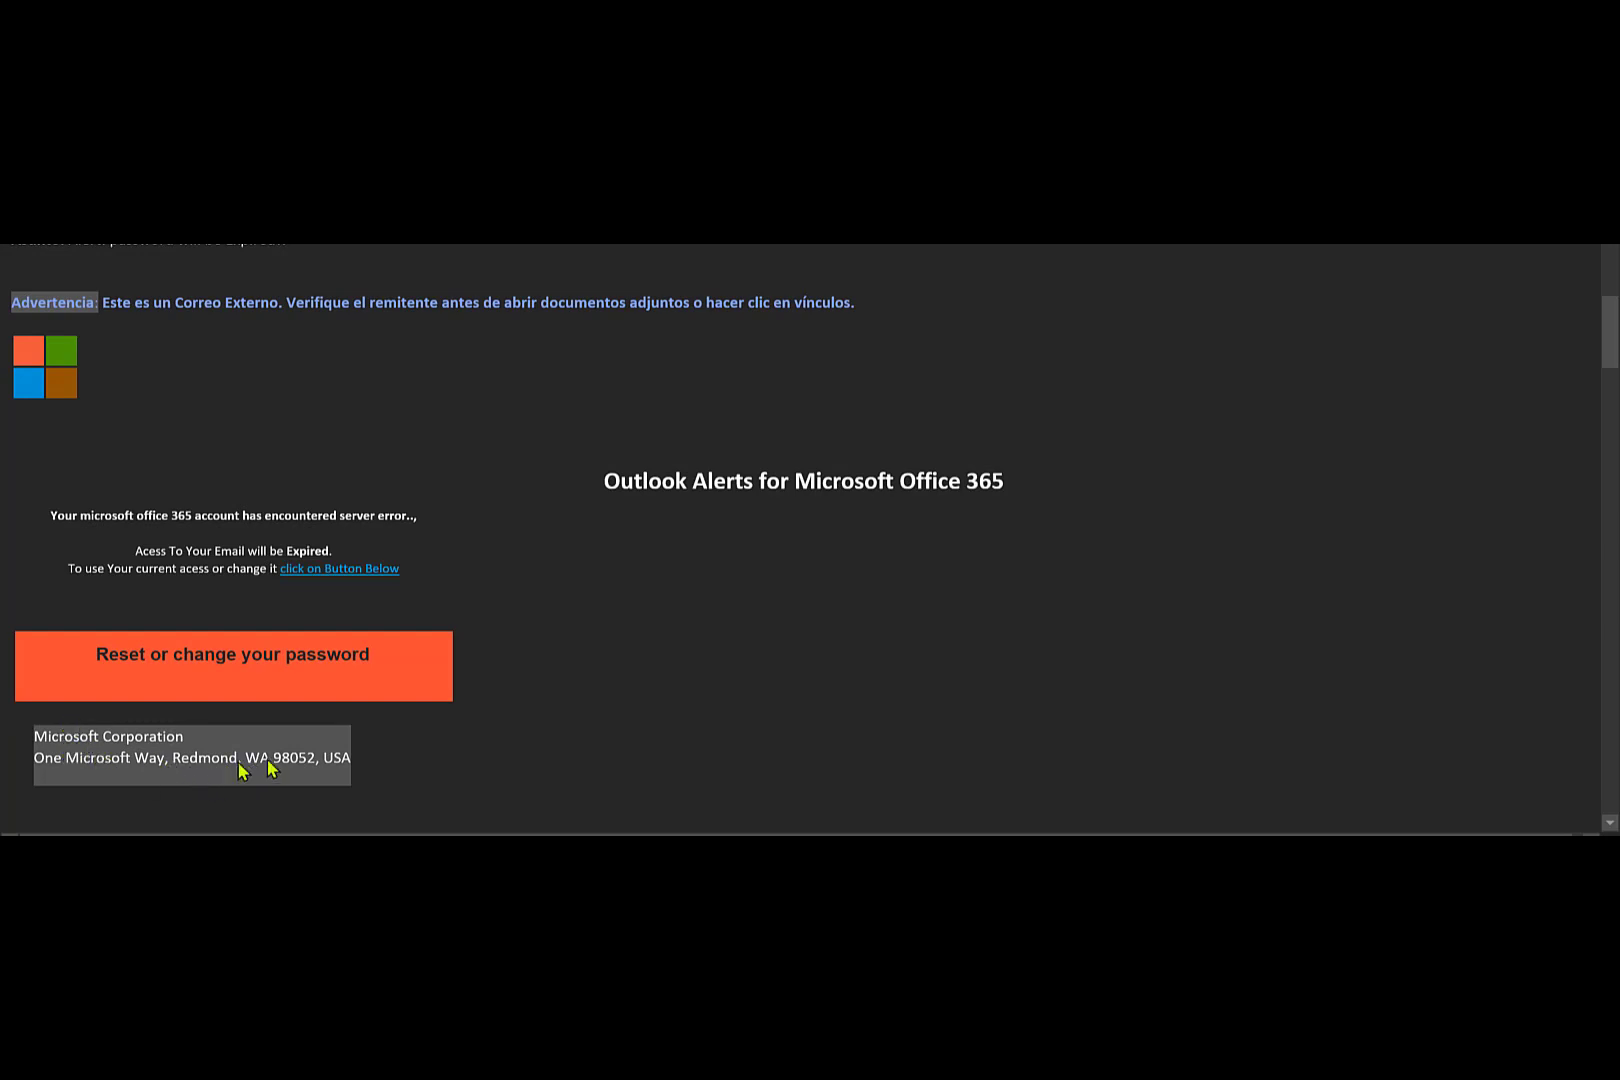
{"action": "mouse_move", "coordinate": [361, 571]}
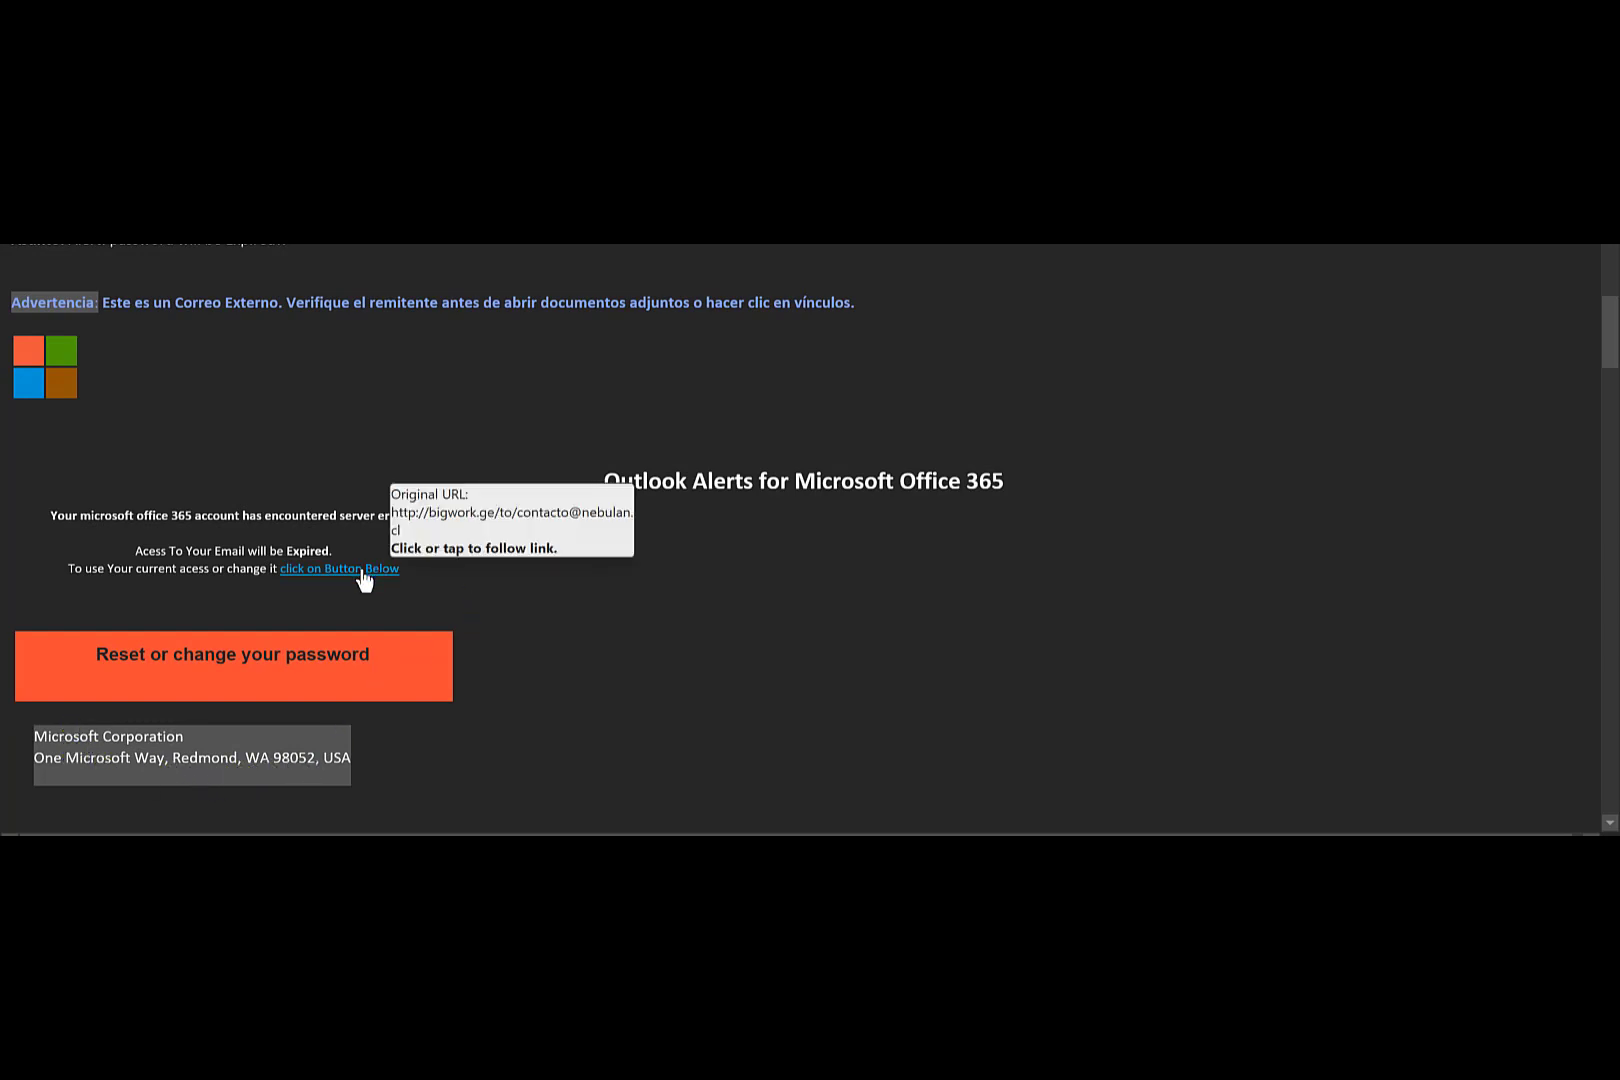
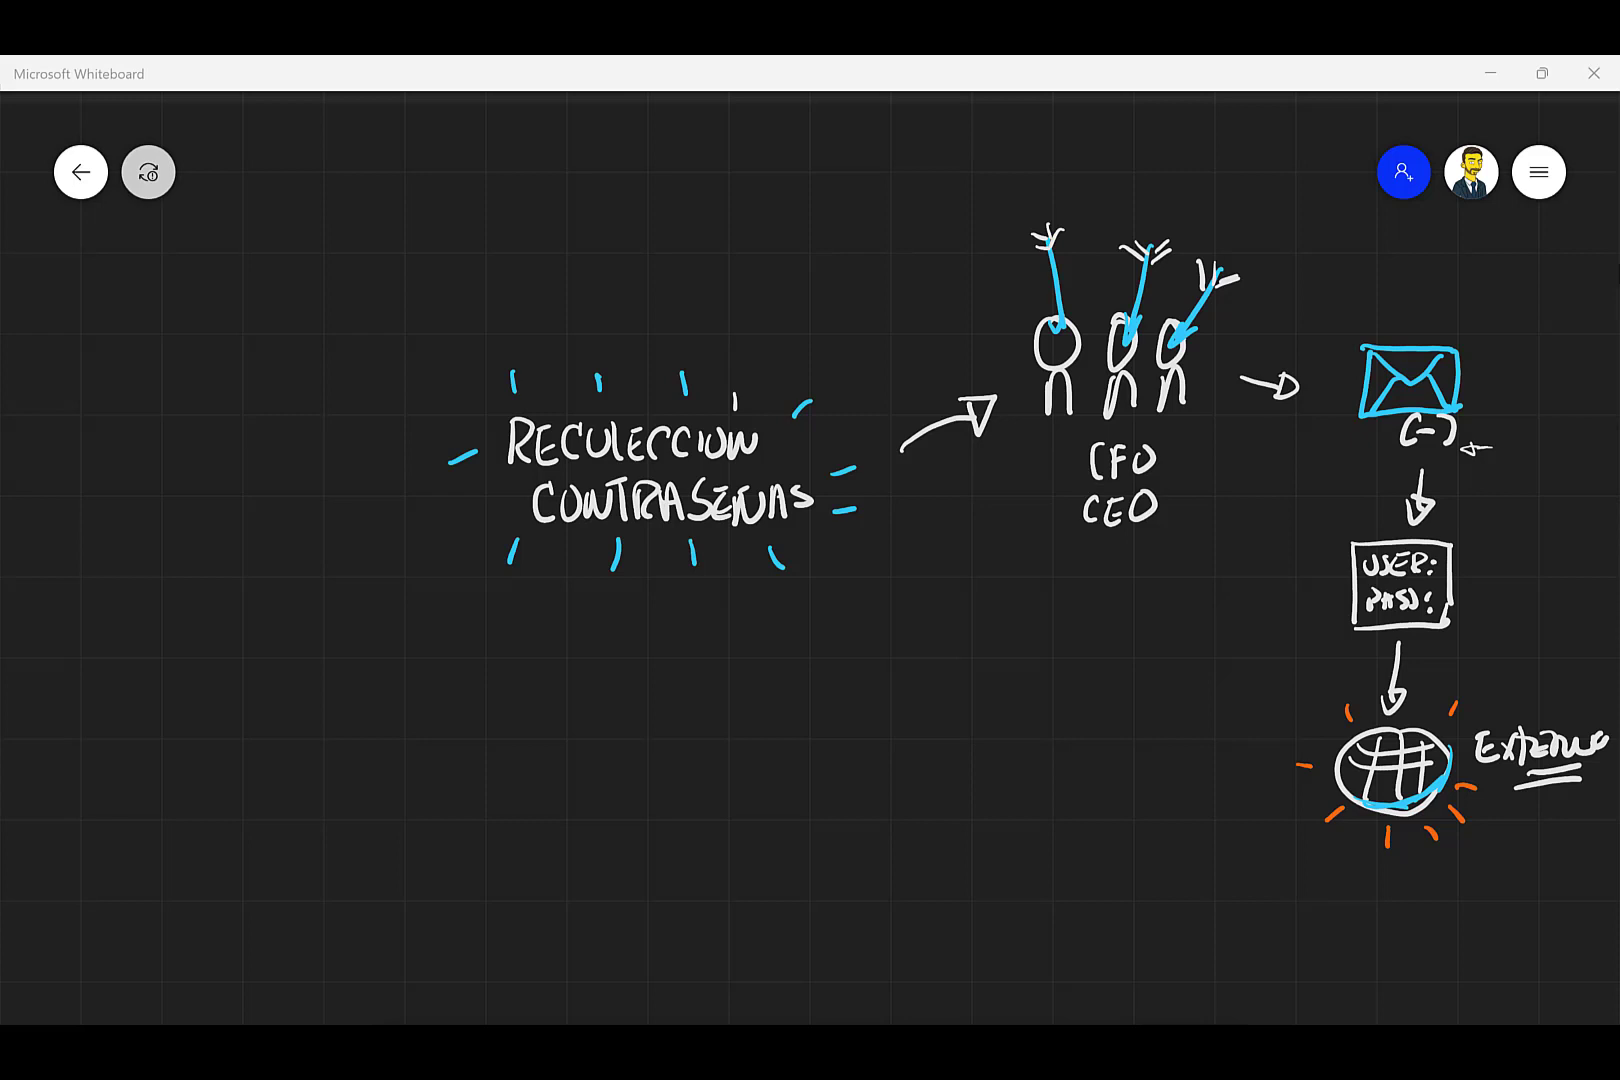
- Switch back to Microsoft Whiteboard and handwrite "2 COSAS" in light grey below the title
{"action": "key", "text": "alt+Tab"}
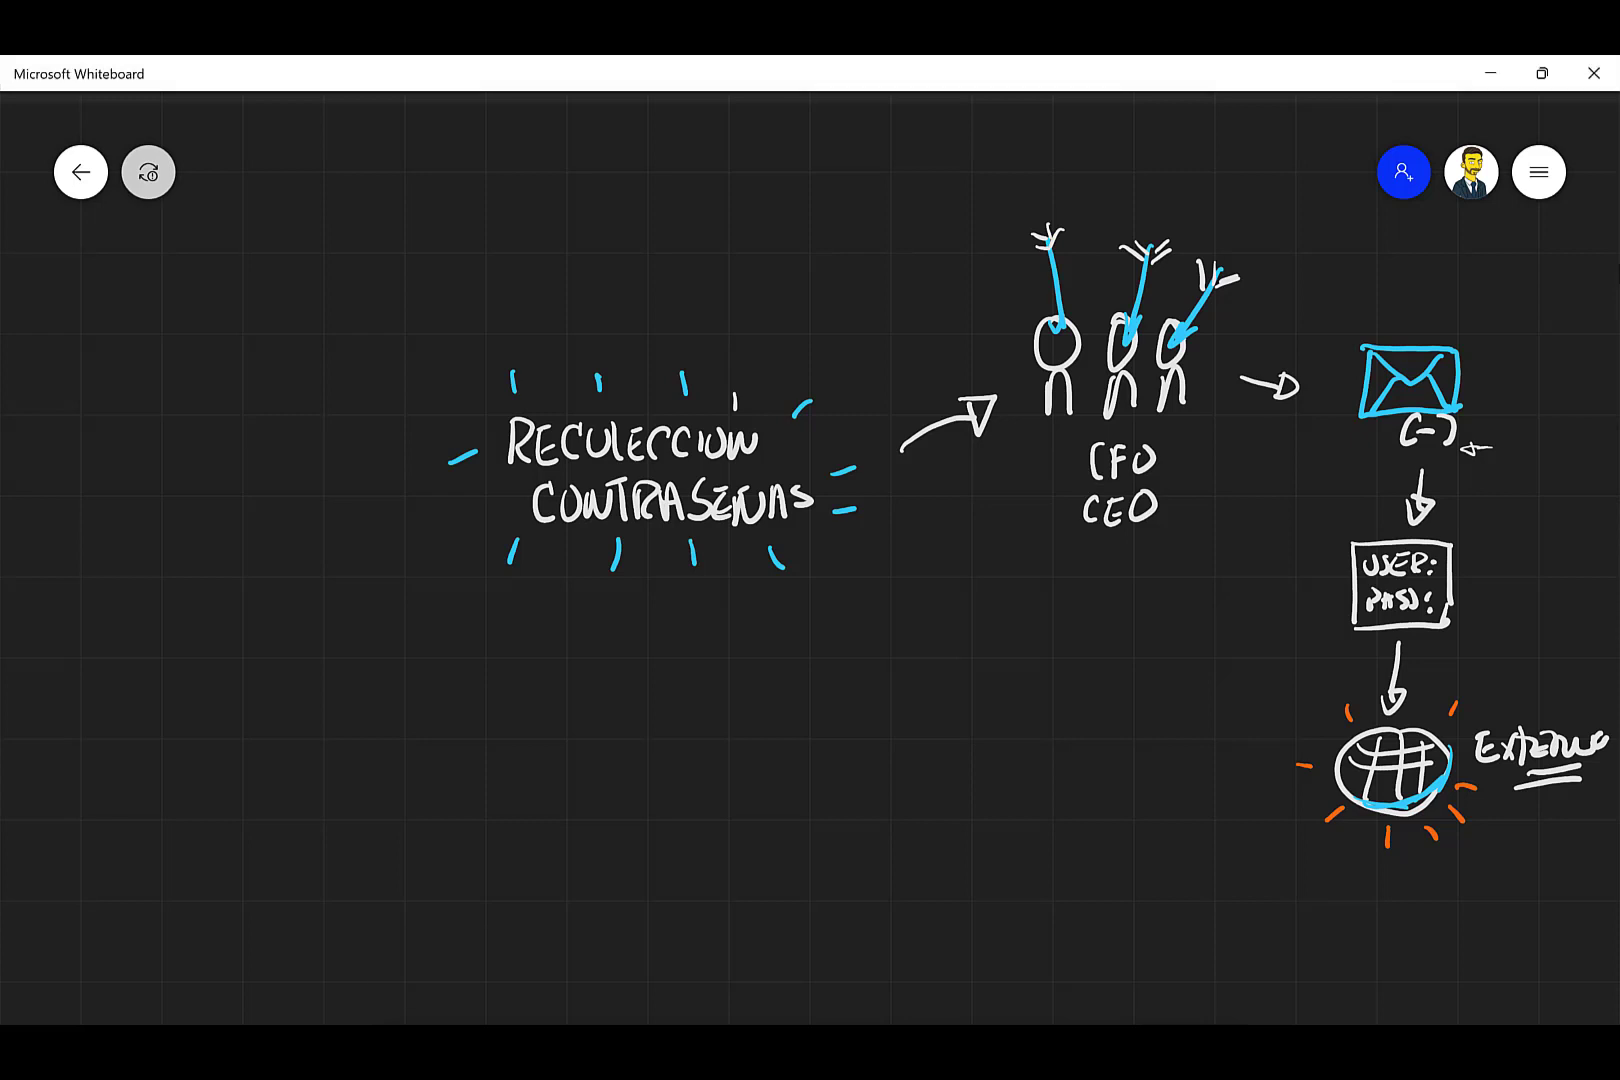
{"action": "mouse_move", "coordinate": [498, 676]}
{"action": "left_mouse_down"}
{"action": "mouse_move", "coordinate": [541, 690]}
{"action": "mouse_move", "coordinate": [563, 738]}
{"action": "left_mouse_up"}
{"action": "mouse_move", "coordinate": [599, 655]}
{"action": "left_mouse_down"}
{"action": "mouse_move", "coordinate": [597, 697]}
{"action": "mouse_move", "coordinate": [682, 650]}
{"action": "mouse_move", "coordinate": [685, 694]}
{"action": "left_mouse_up"}
{"action": "left_click_drag", "start_coordinate": [707, 655], "coordinate": [700, 686]}
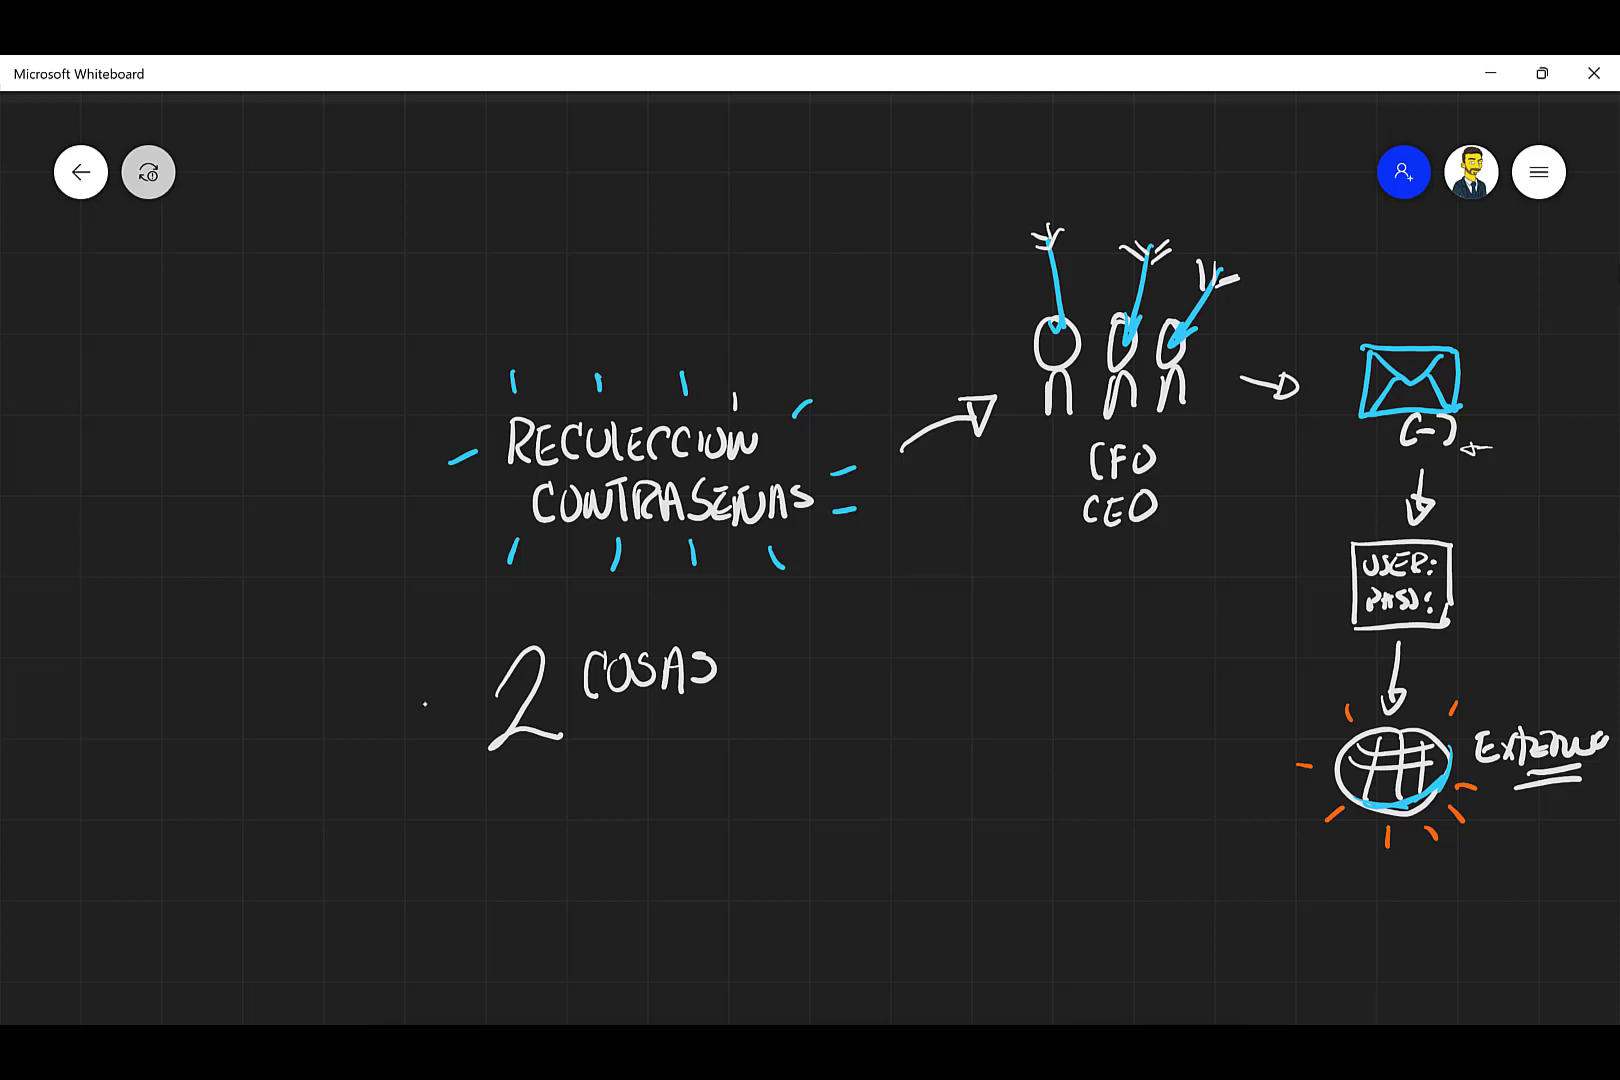
- Draw a light blue gear with curved rotation arrows around it beside the large 2
{"action": "mouse_move", "coordinate": [405, 678]}
{"action": "left_mouse_down"}
{"action": "mouse_move", "coordinate": [428, 710]}
{"action": "mouse_move", "coordinate": [408, 672]}
{"action": "mouse_move", "coordinate": [438, 650]}
{"action": "mouse_move", "coordinate": [458, 699]}
{"action": "mouse_move", "coordinate": [420, 750]}
{"action": "mouse_move", "coordinate": [382, 756]}
{"action": "mouse_move", "coordinate": [353, 720]}
{"action": "mouse_move", "coordinate": [364, 672]}
{"action": "mouse_move", "coordinate": [402, 636]}
{"action": "mouse_move", "coordinate": [490, 668]}
{"action": "mouse_move", "coordinate": [484, 684]}
{"action": "left_mouse_up"}
{"action": "left_click", "coordinate": [329, 763]}
{"action": "mouse_move", "coordinate": [347, 757]}
{"action": "left_mouse_down"}
{"action": "mouse_move", "coordinate": [394, 785]}
{"action": "mouse_move", "coordinate": [347, 748]}
{"action": "mouse_move", "coordinate": [370, 625]}
{"action": "mouse_move", "coordinate": [390, 620]}
{"action": "left_mouse_up"}
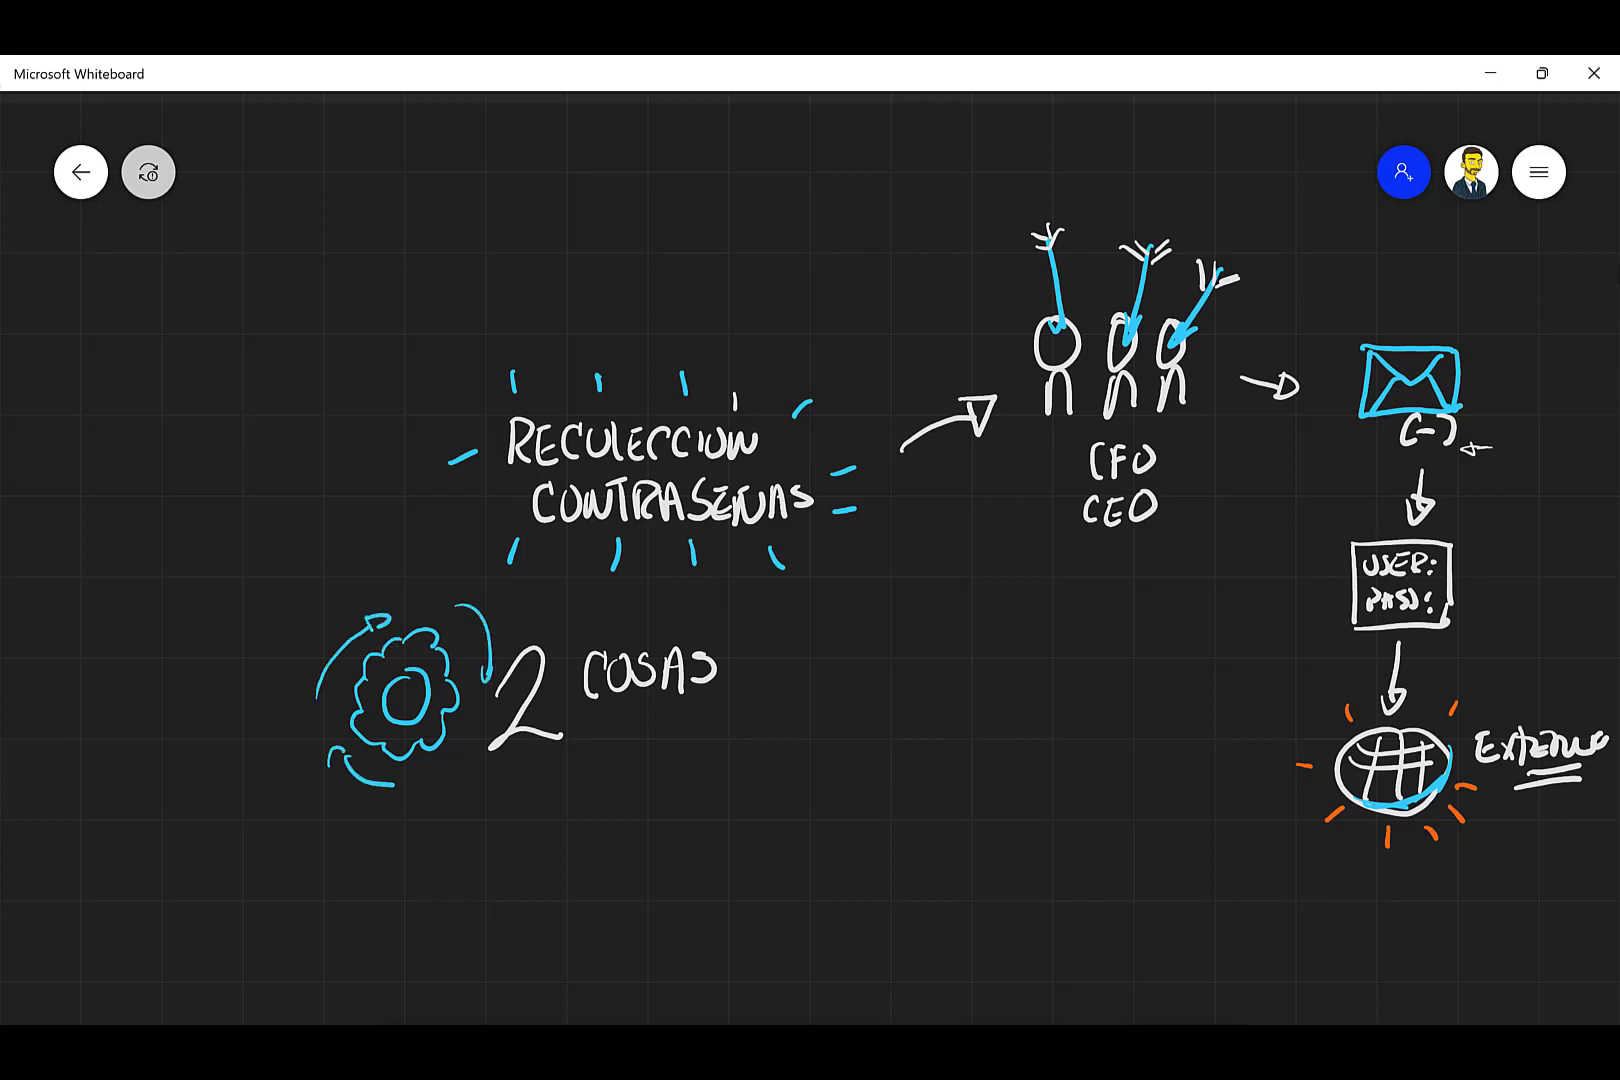
- Draw short light blue rays around the "2 COSAS" heading
{"action": "left_click_drag", "start_coordinate": [613, 716], "coordinate": [642, 726]}
{"action": "left_click_drag", "start_coordinate": [688, 617], "coordinate": [676, 623]}
{"action": "left_click_drag", "start_coordinate": [734, 630], "coordinate": [743, 630]}
{"action": "left_click_drag", "start_coordinate": [611, 613], "coordinate": [623, 629]}
{"action": "left_click_drag", "start_coordinate": [735, 666], "coordinate": [748, 676]}
{"action": "left_click_drag", "start_coordinate": [487, 787], "coordinate": [500, 772]}
{"action": "left_click_drag", "start_coordinate": [540, 781], "coordinate": [548, 772]}
{"action": "left_click", "coordinate": [674, 739]}
{"action": "mouse_move", "coordinate": [692, 718]}
{"action": "left_mouse_down"}
{"action": "mouse_move", "coordinate": [705, 731]}
{"action": "mouse_move", "coordinate": [738, 710]}
{"action": "left_mouse_up"}
- Draw an arrow down from "COSAS" and an envelope linked by a blue arrow to a blue-shaded database cylinder
{"action": "mouse_move", "coordinate": [681, 757]}
{"action": "left_mouse_down"}
{"action": "mouse_move", "coordinate": [630, 852]}
{"action": "mouse_move", "coordinate": [665, 815]}
{"action": "mouse_move", "coordinate": [621, 852]}
{"action": "mouse_move", "coordinate": [660, 847]}
{"action": "left_mouse_up"}
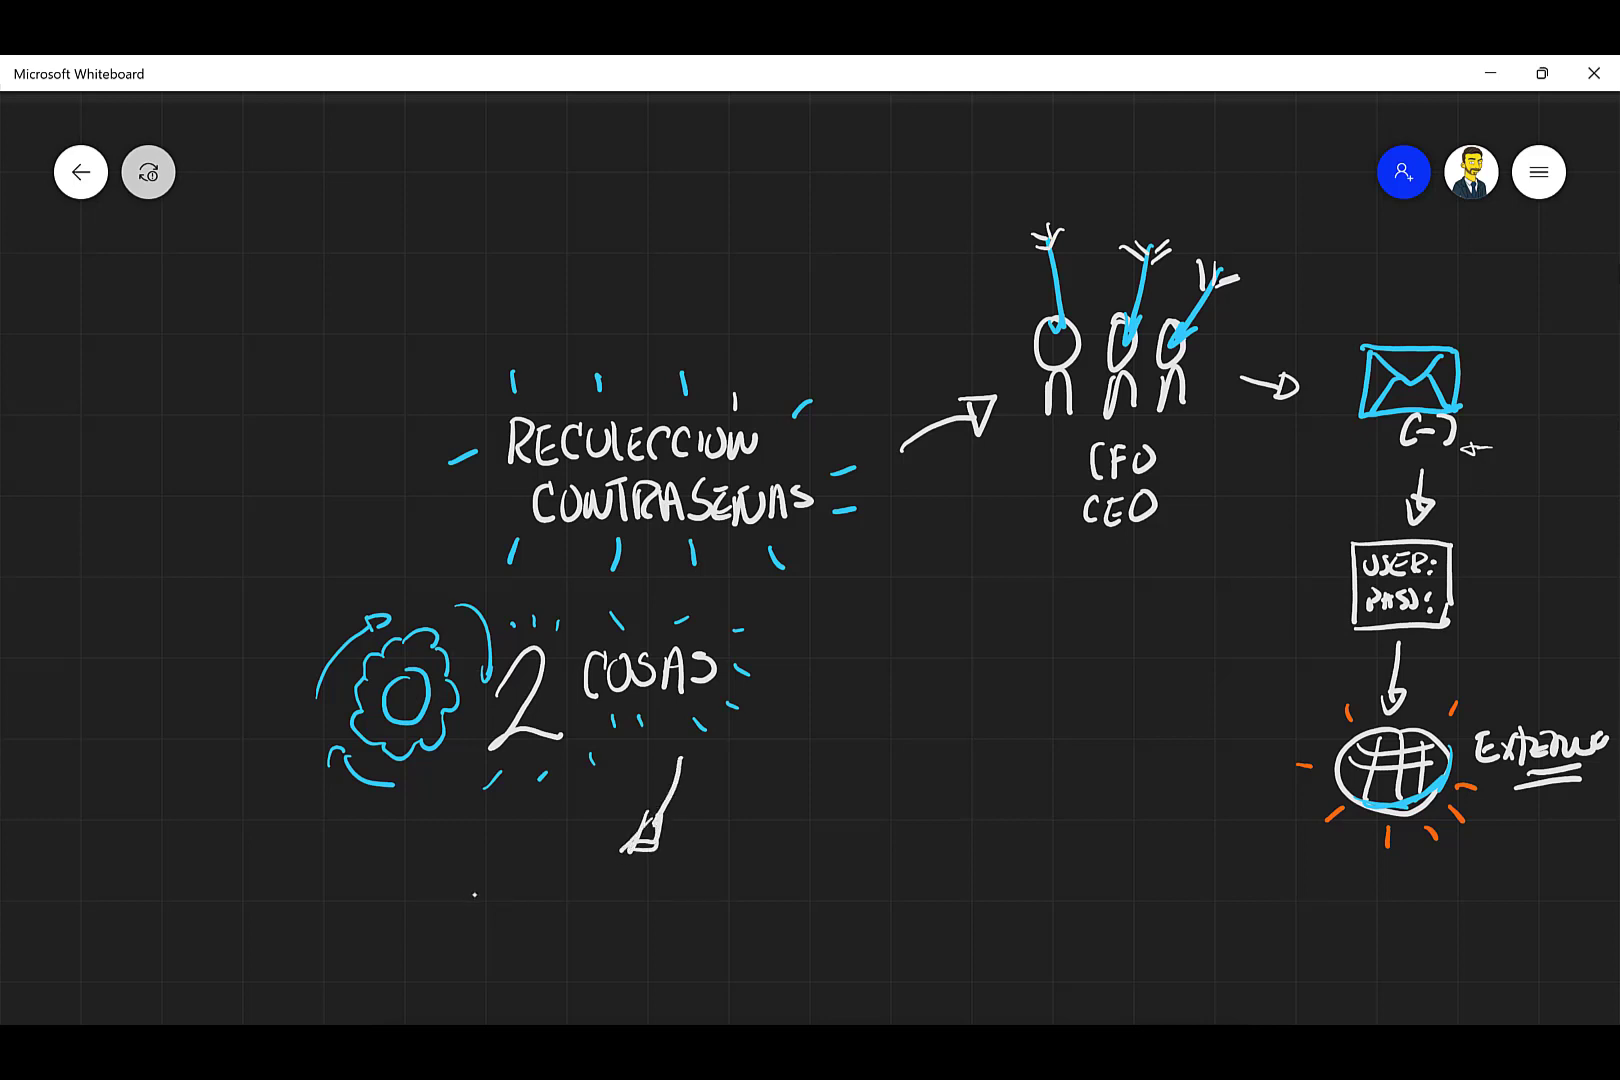
{"action": "mouse_move", "coordinate": [527, 888]}
{"action": "left_mouse_down"}
{"action": "mouse_move", "coordinate": [556, 897]}
{"action": "mouse_move", "coordinate": [522, 884]}
{"action": "mouse_move", "coordinate": [469, 948]}
{"action": "mouse_move", "coordinate": [556, 950]}
{"action": "mouse_move", "coordinate": [534, 945]}
{"action": "mouse_move", "coordinate": [547, 892]}
{"action": "left_mouse_up"}
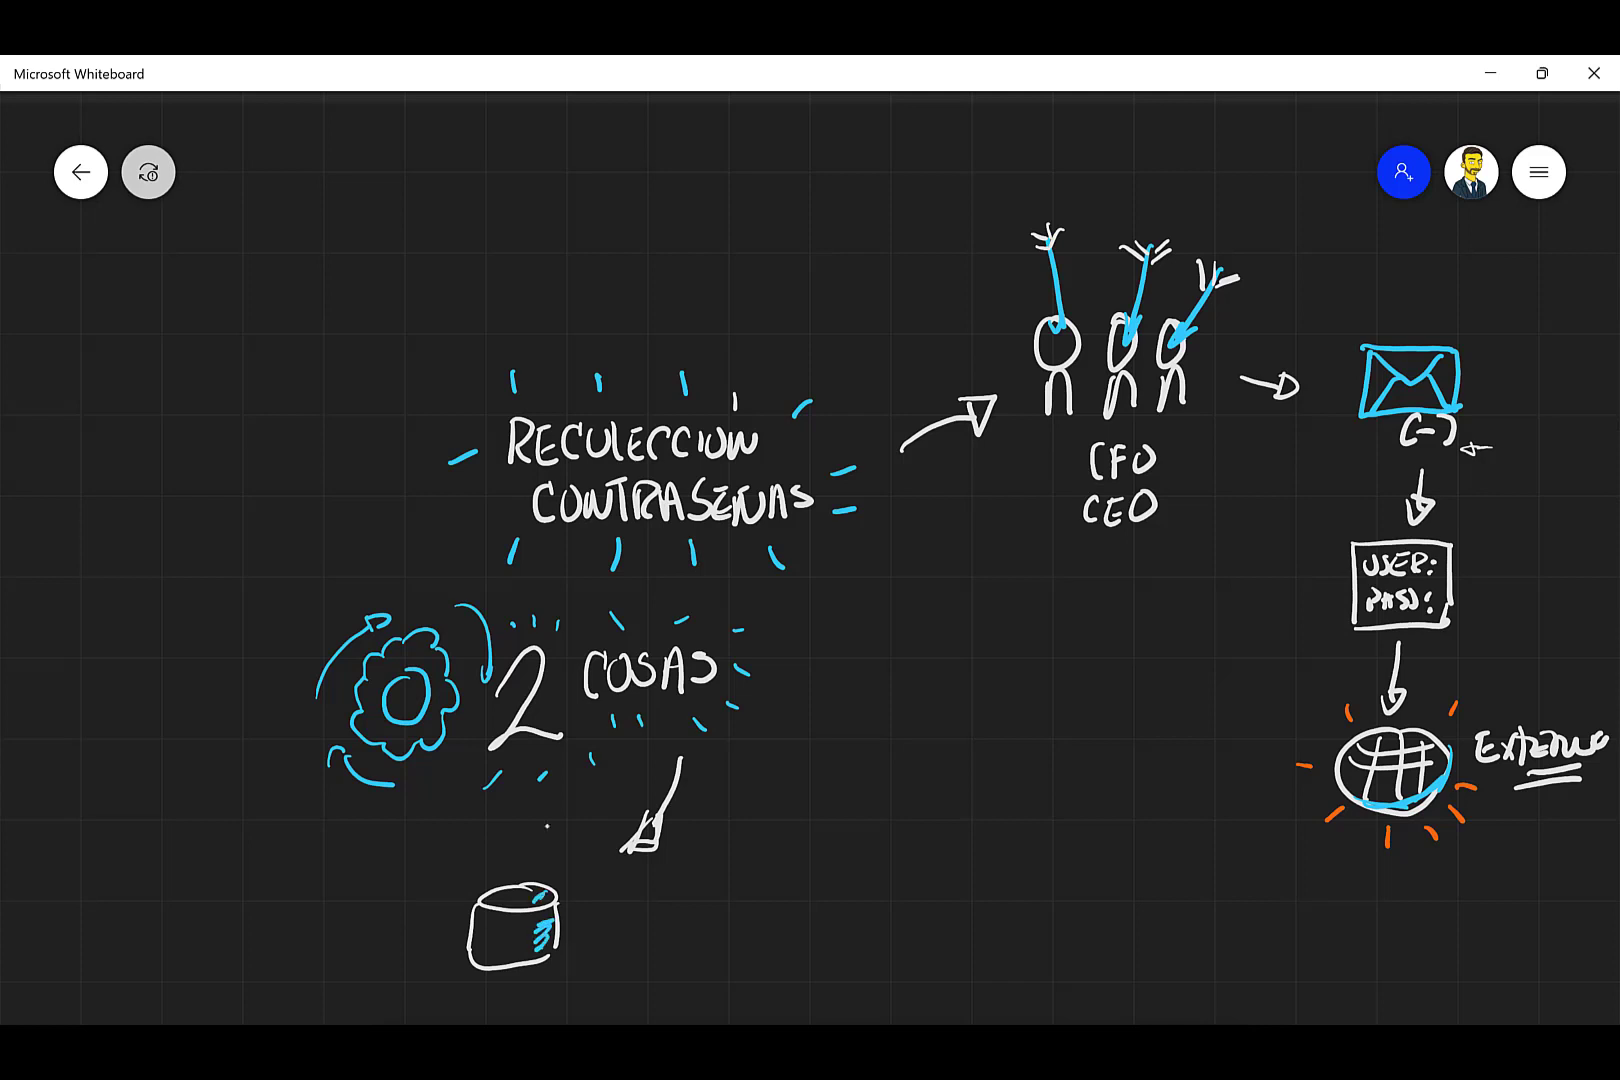
{"action": "mouse_move", "coordinate": [490, 816]}
{"action": "left_mouse_down"}
{"action": "mouse_move", "coordinate": [560, 852]}
{"action": "mouse_move", "coordinate": [556, 804]}
{"action": "mouse_move", "coordinate": [559, 848]}
{"action": "mouse_move", "coordinate": [538, 809]}
{"action": "mouse_move", "coordinate": [505, 826]}
{"action": "mouse_move", "coordinate": [558, 852]}
{"action": "left_mouse_up"}
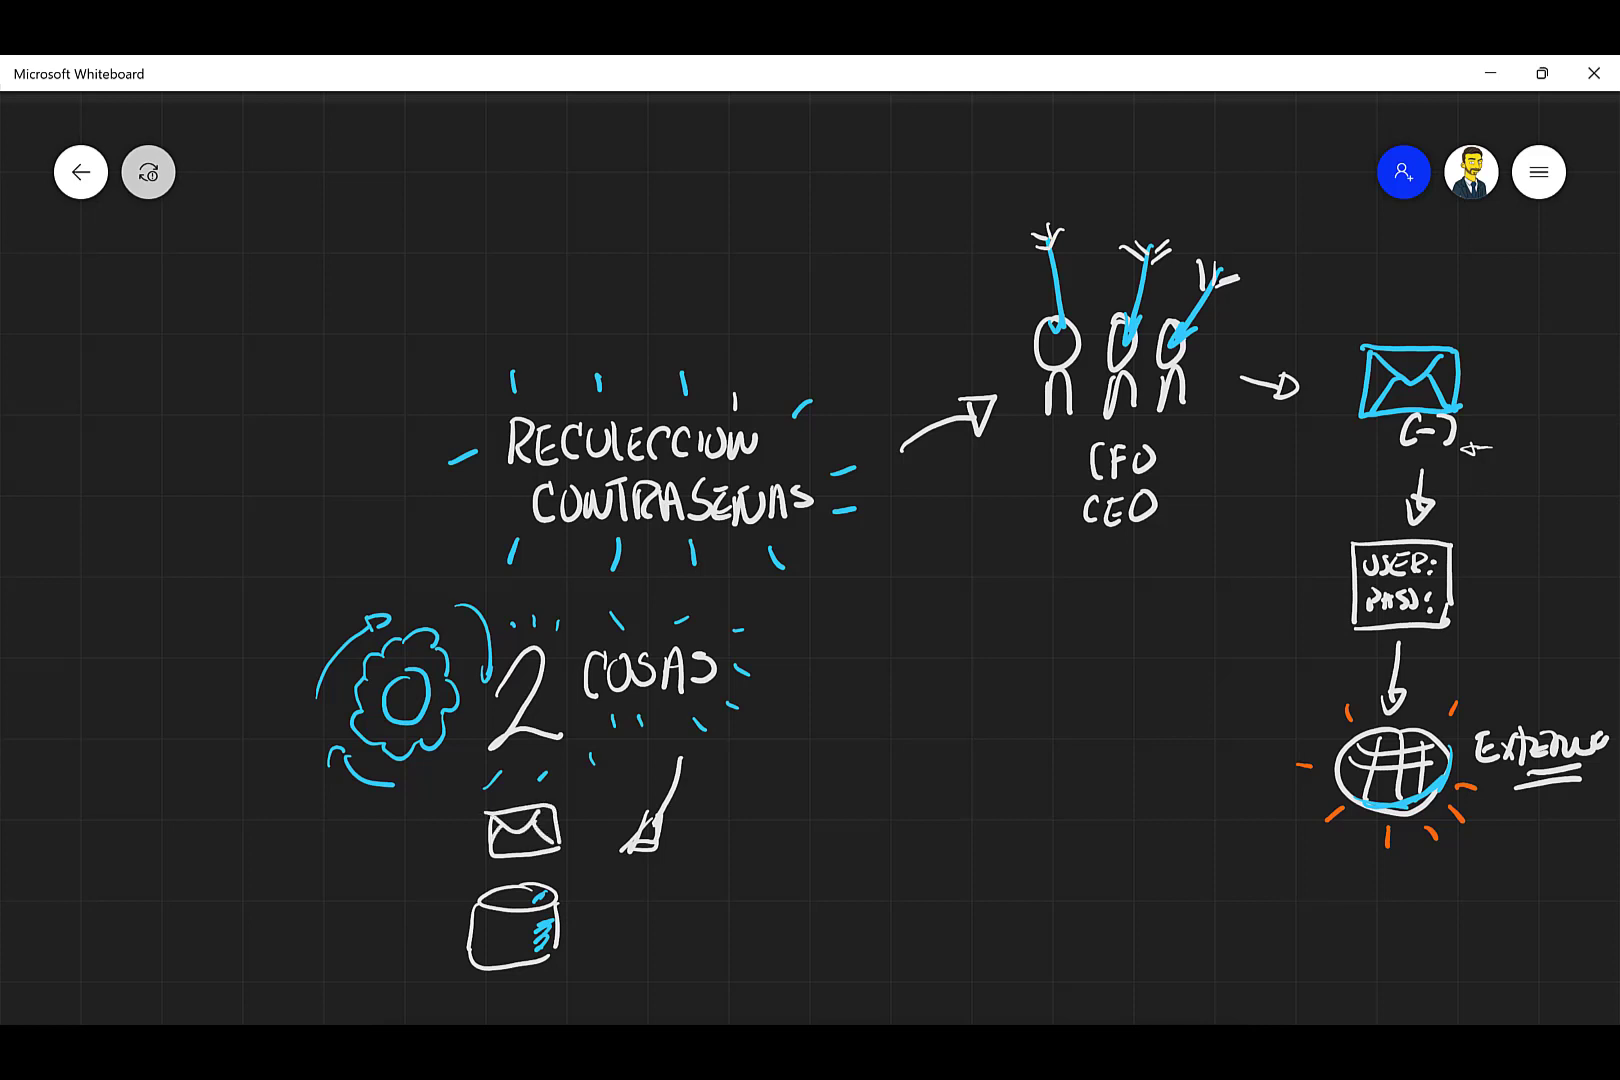
{"action": "mouse_move", "coordinate": [548, 812]}
{"action": "left_mouse_down"}
{"action": "mouse_move", "coordinate": [565, 852]}
{"action": "mouse_move", "coordinate": [525, 891]}
{"action": "left_mouse_up"}
- Shade the large 2 in light blue and draw a circled blue 1 with a light grey arrow to the small envelope
{"action": "mouse_move", "coordinate": [540, 660]}
{"action": "left_mouse_down"}
{"action": "mouse_move", "coordinate": [550, 698]}
{"action": "mouse_move", "coordinate": [529, 712]}
{"action": "mouse_move", "coordinate": [554, 724]}
{"action": "mouse_move", "coordinate": [528, 712]}
{"action": "left_mouse_up"}
{"action": "mouse_move", "coordinate": [316, 866]}
{"action": "left_mouse_down"}
{"action": "mouse_move", "coordinate": [322, 911]}
{"action": "mouse_move", "coordinate": [338, 850]}
{"action": "left_mouse_up"}
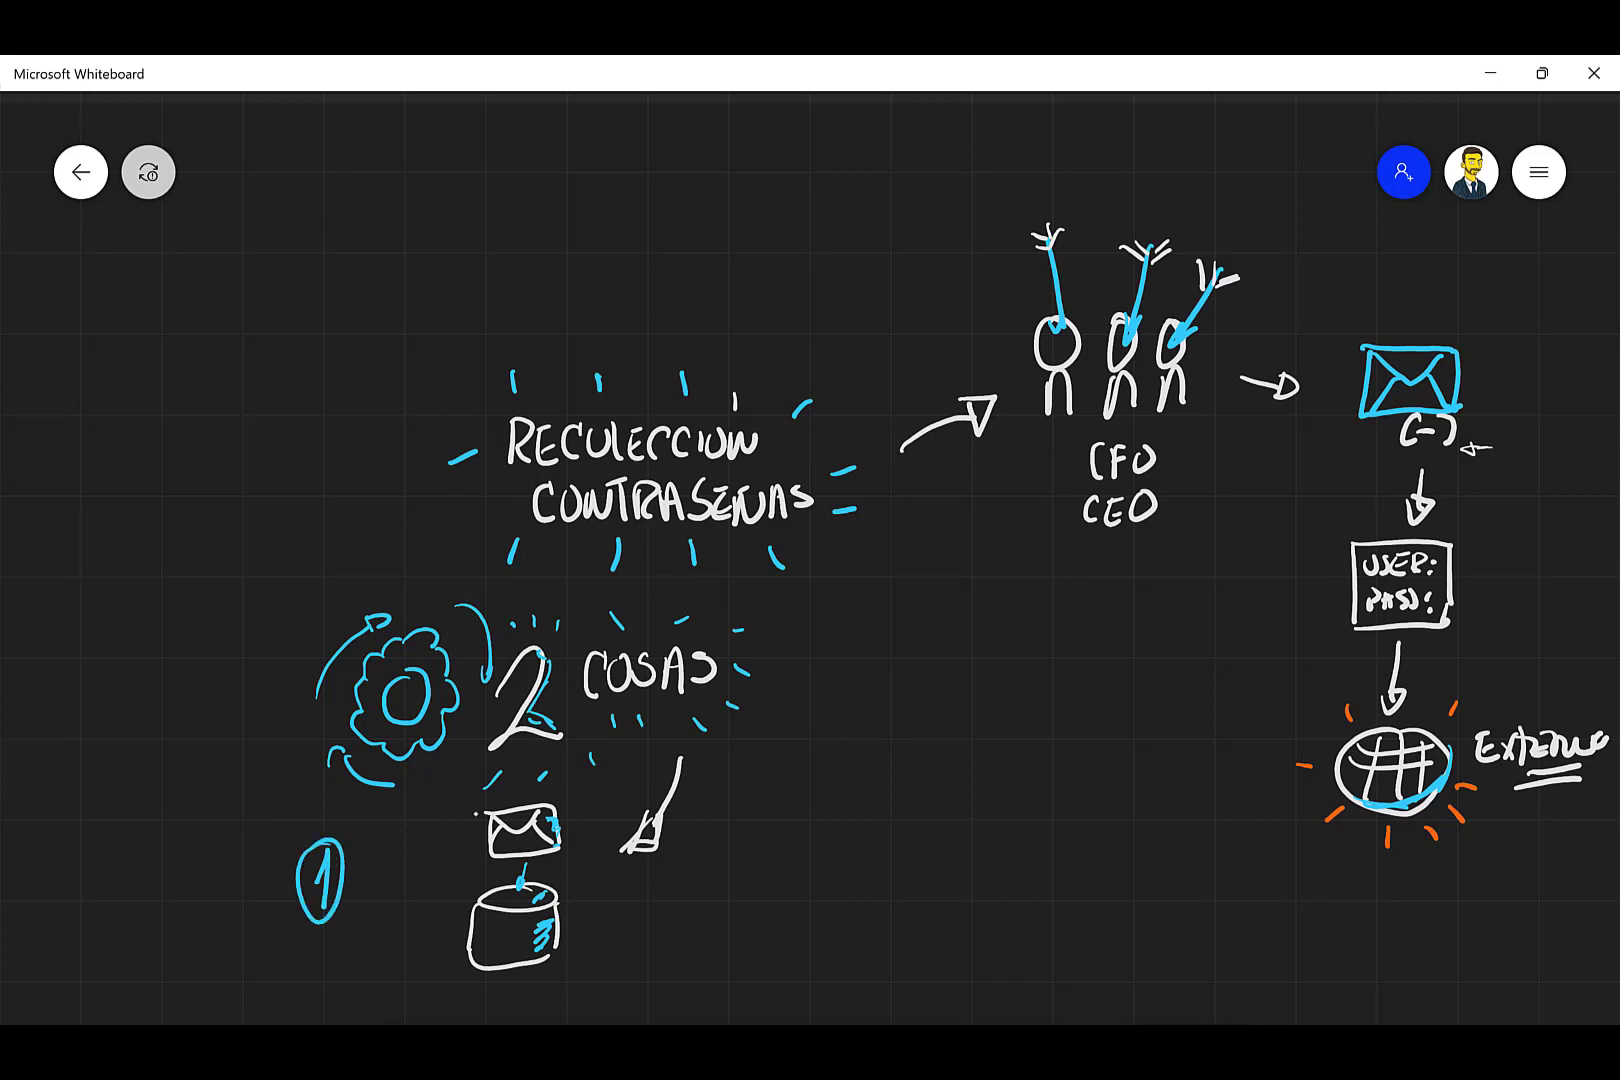
{"action": "mouse_move", "coordinate": [400, 852]}
{"action": "left_mouse_down"}
{"action": "mouse_move", "coordinate": [450, 838]}
{"action": "mouse_move", "coordinate": [440, 850]}
{"action": "left_mouse_up"}
- Add a small light grey mark inside the database cylinder and handwrite "(?)" beside it
{"action": "left_click_drag", "start_coordinate": [488, 937], "coordinate": [506, 945]}
{"action": "mouse_move", "coordinate": [608, 884]}
{"action": "left_mouse_down"}
{"action": "mouse_move", "coordinate": [624, 898]}
{"action": "mouse_move", "coordinate": [600, 945]}
{"action": "mouse_move", "coordinate": [652, 930]}
{"action": "left_mouse_up"}
{"action": "left_click", "coordinate": [621, 932]}
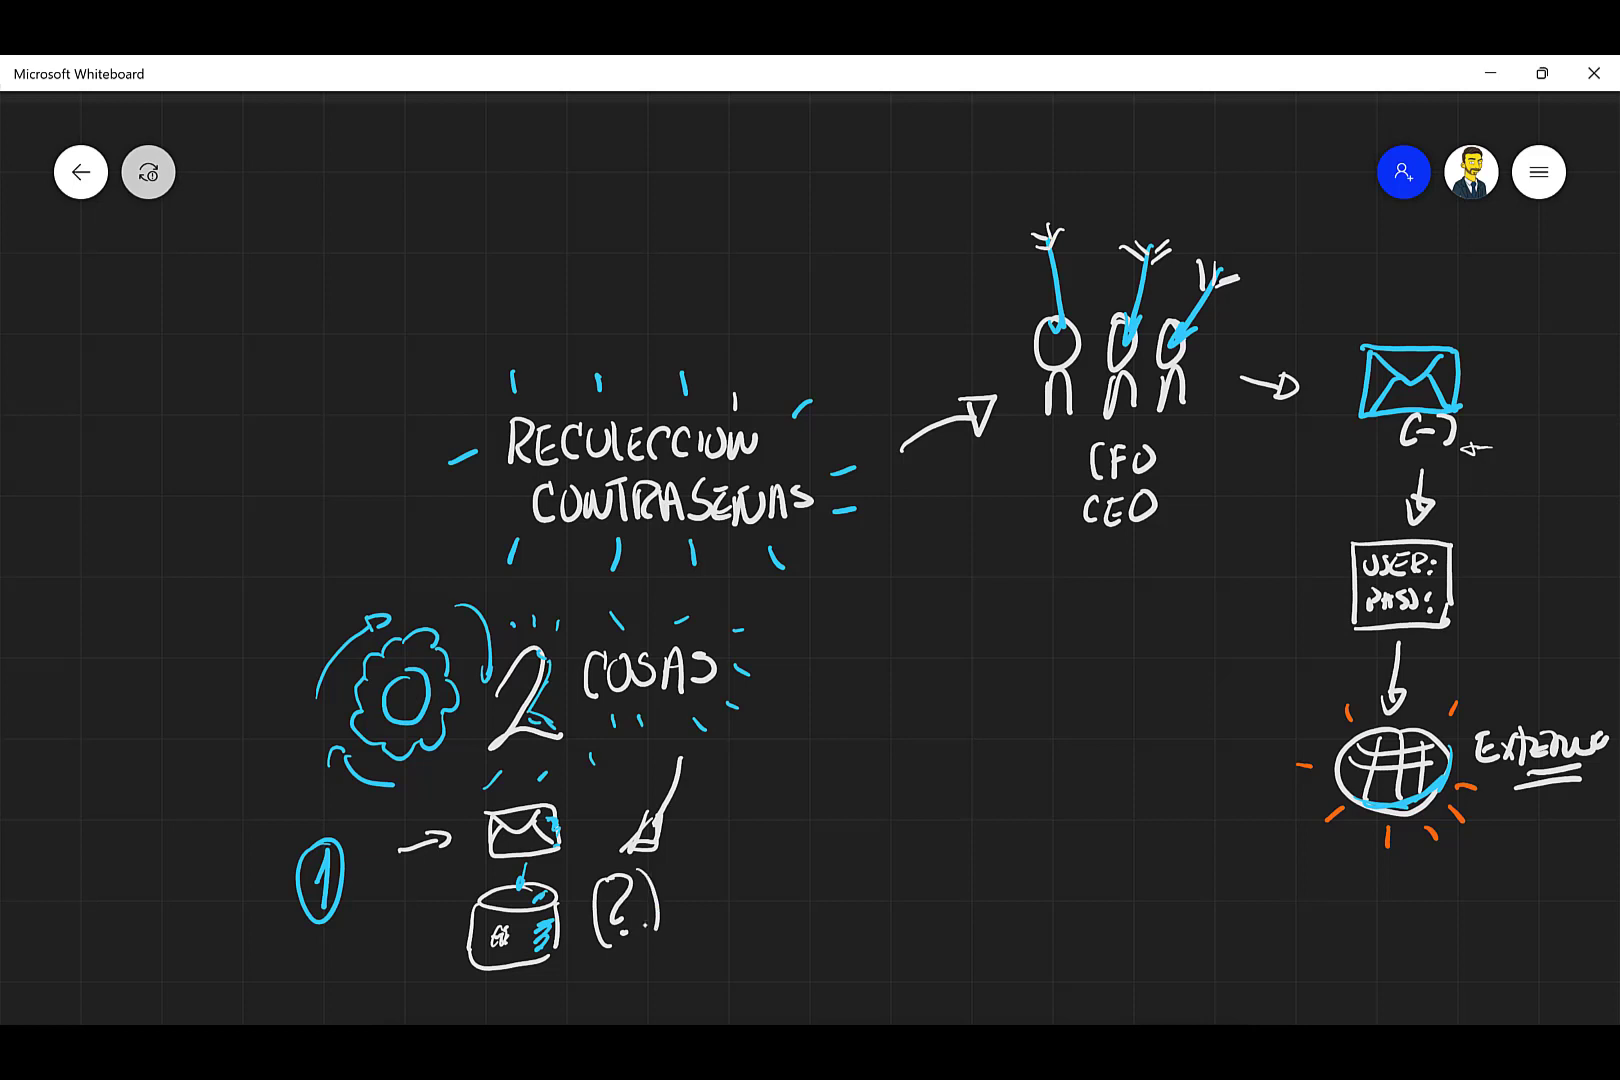
- Handwrite the bullet "- URL = IP" beside the arrow, with "IP" in light blue and double underlined
{"action": "left_click", "coordinate": [728, 852]}
{"action": "mouse_move", "coordinate": [685, 857]}
{"action": "left_mouse_down"}
{"action": "mouse_move", "coordinate": [735, 853]}
{"action": "mouse_move", "coordinate": [738, 831]}
{"action": "left_mouse_up"}
{"action": "left_click_drag", "start_coordinate": [750, 835], "coordinate": [750, 858]}
{"action": "left_click_drag", "start_coordinate": [750, 834], "coordinate": [770, 857]}
{"action": "mouse_move", "coordinate": [775, 833]}
{"action": "left_mouse_down"}
{"action": "mouse_move", "coordinate": [782, 857]}
{"action": "mouse_move", "coordinate": [800, 838]}
{"action": "left_mouse_up"}
{"action": "left_click_drag", "start_coordinate": [790, 852], "coordinate": [802, 851]}
{"action": "left_click", "coordinate": [812, 833]}
{"action": "left_click", "coordinate": [813, 844]}
{"action": "left_click_drag", "start_coordinate": [824, 820], "coordinate": [823, 852]}
{"action": "left_click_drag", "start_coordinate": [836, 826], "coordinate": [848, 861]}
{"action": "left_click_drag", "start_coordinate": [826, 871], "coordinate": [849, 866]}
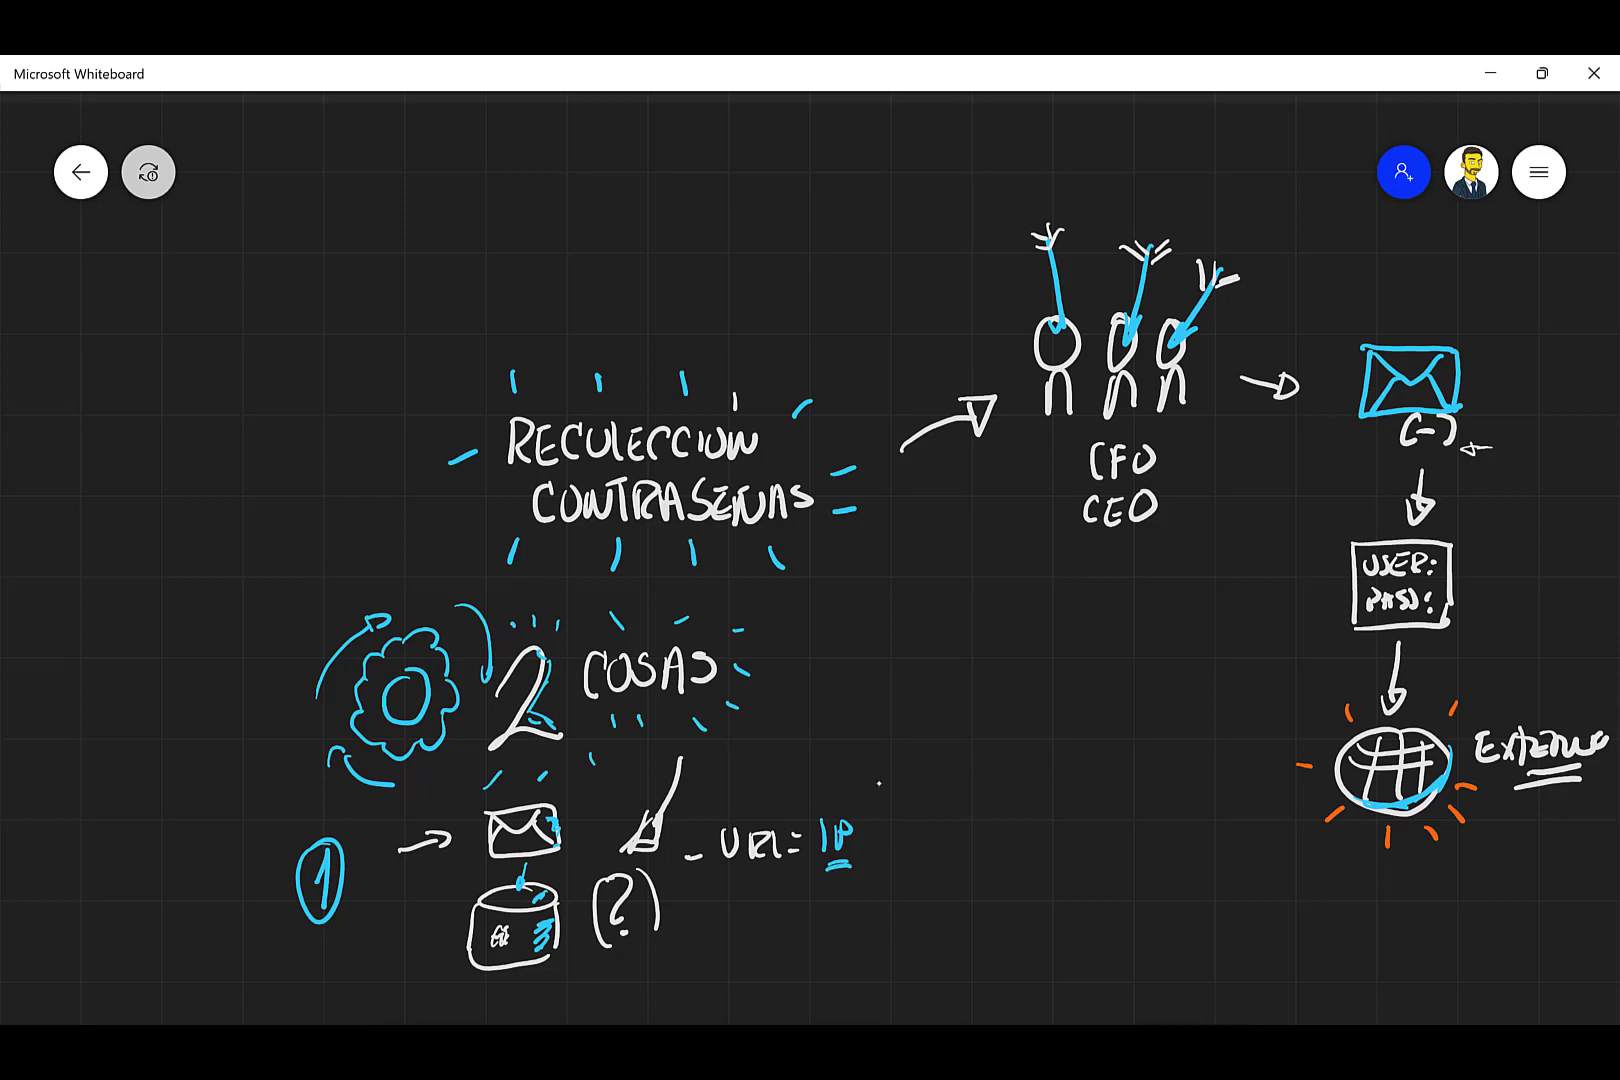
- Draw a light blue arrow from "IP" to a small orange branching symbol
{"action": "left_click_drag", "start_coordinate": [875, 831], "coordinate": [904, 815]}
{"action": "mouse_move", "coordinate": [893, 809]}
{"action": "left_mouse_down"}
{"action": "mouse_move", "coordinate": [906, 822]}
{"action": "mouse_move", "coordinate": [975, 759]}
{"action": "mouse_move", "coordinate": [968, 800]}
{"action": "left_mouse_up"}
{"action": "left_click_drag", "start_coordinate": [943, 797], "coordinate": [925, 814]}
{"action": "mouse_move", "coordinate": [936, 773]}
{"action": "left_mouse_down"}
{"action": "mouse_move", "coordinate": [943, 794]}
{"action": "mouse_move", "coordinate": [941, 777]}
{"action": "left_mouse_up"}
- Handwrite a second bullet, "- URL = LISTA NEGRA", in light grey beneath the first one
{"action": "mouse_move", "coordinate": [704, 899]}
{"action": "left_mouse_down"}
{"action": "mouse_move", "coordinate": [736, 913]}
{"action": "mouse_move", "coordinate": [744, 890]}
{"action": "left_mouse_up"}
{"action": "left_click_drag", "start_coordinate": [752, 890], "coordinate": [770, 914]}
{"action": "mouse_move", "coordinate": [774, 890]}
{"action": "left_mouse_down"}
{"action": "mouse_move", "coordinate": [781, 915]}
{"action": "mouse_move", "coordinate": [799, 893]}
{"action": "left_mouse_up"}
{"action": "left_click_drag", "start_coordinate": [786, 907], "coordinate": [833, 917]}
{"action": "left_click_drag", "start_coordinate": [838, 895], "coordinate": [843, 913]}
{"action": "mouse_move", "coordinate": [867, 884]}
{"action": "left_mouse_down"}
{"action": "mouse_move", "coordinate": [867, 914]}
{"action": "mouse_move", "coordinate": [883, 884]}
{"action": "left_mouse_up"}
{"action": "left_click_drag", "start_coordinate": [878, 905], "coordinate": [890, 904]}
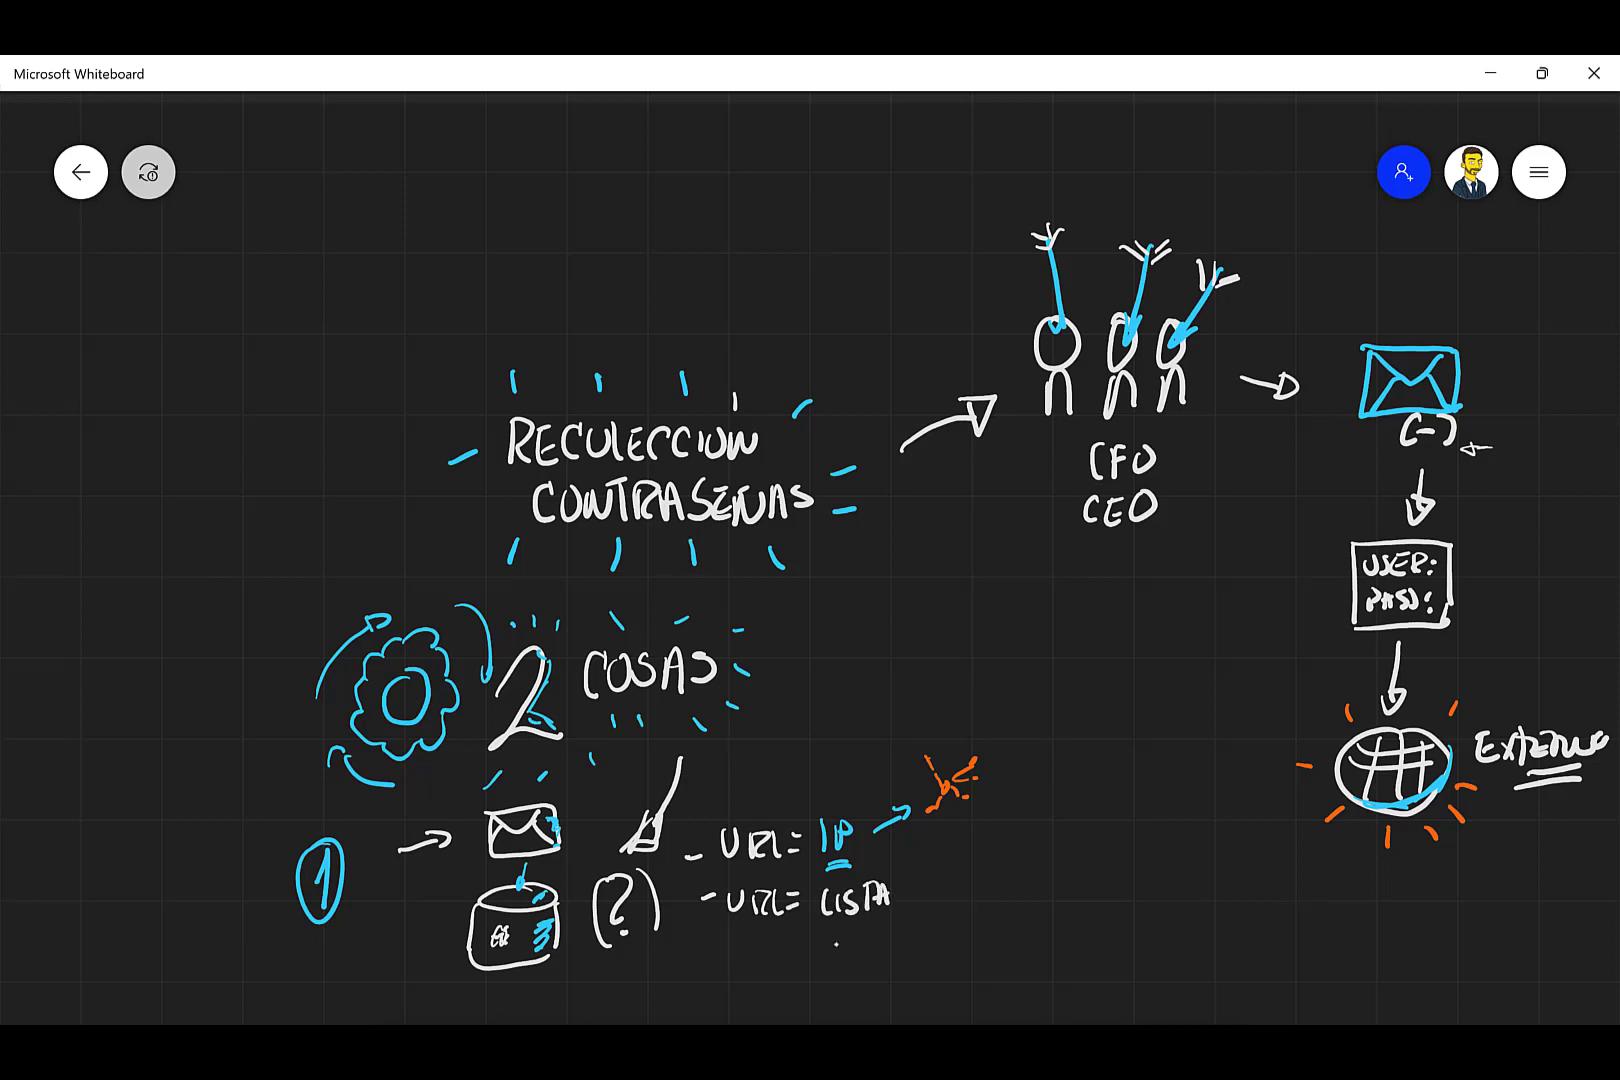
{"action": "mouse_move", "coordinate": [824, 950]}
{"action": "left_mouse_down"}
{"action": "mouse_move", "coordinate": [826, 926]}
{"action": "mouse_move", "coordinate": [845, 924]}
{"action": "mouse_move", "coordinate": [856, 950]}
{"action": "mouse_move", "coordinate": [881, 952]}
{"action": "left_mouse_up"}
{"action": "mouse_move", "coordinate": [884, 950]}
{"action": "left_mouse_down"}
{"action": "mouse_move", "coordinate": [891, 928]}
{"action": "mouse_move", "coordinate": [897, 944]}
{"action": "left_mouse_up"}
{"action": "mouse_move", "coordinate": [900, 946]}
{"action": "left_mouse_down"}
{"action": "mouse_move", "coordinate": [910, 920]}
{"action": "mouse_move", "coordinate": [915, 946]}
{"action": "left_mouse_up"}
{"action": "left_click", "coordinate": [920, 927]}
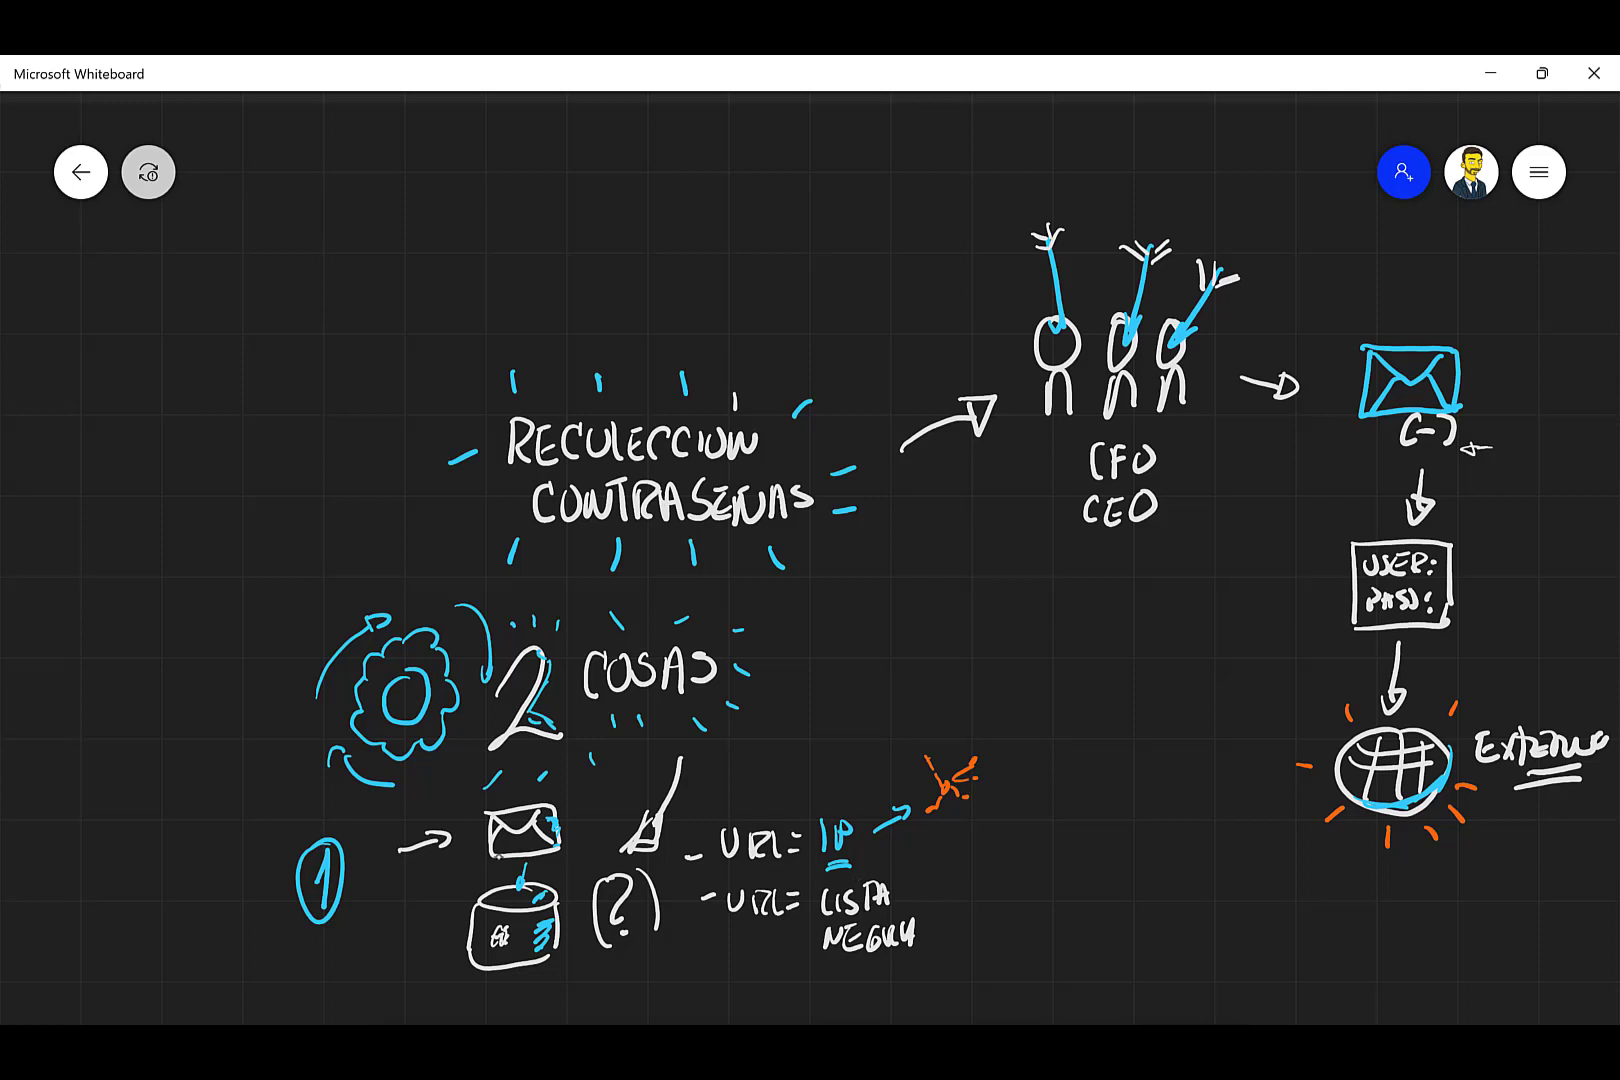
- Double underline the circled 1 and draw an arrow from "COSAS" to a circled light blue 2
{"action": "mouse_move", "coordinate": [320, 940]}
{"action": "left_mouse_down"}
{"action": "mouse_move", "coordinate": [362, 912]}
{"action": "mouse_move", "coordinate": [367, 926]}
{"action": "left_mouse_up"}
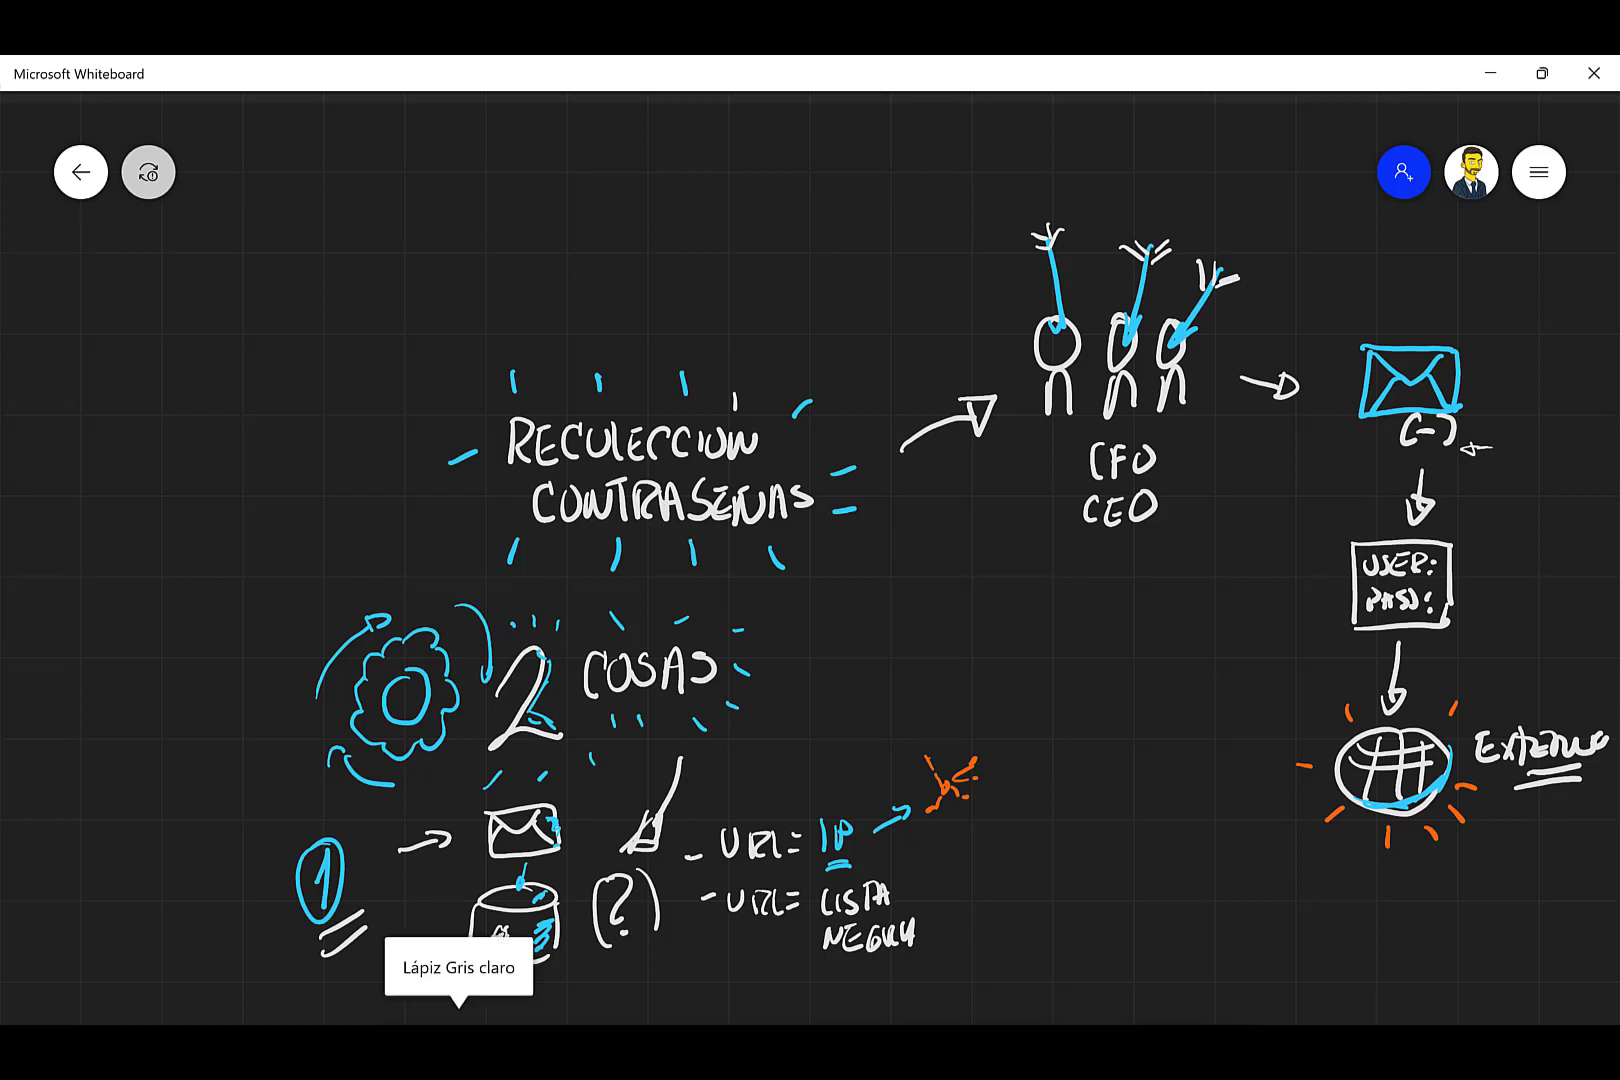
{"action": "mouse_move", "coordinate": [780, 681]}
{"action": "left_mouse_down"}
{"action": "mouse_move", "coordinate": [921, 656]}
{"action": "mouse_move", "coordinate": [934, 677]}
{"action": "left_mouse_up"}
{"action": "mouse_move", "coordinate": [929, 619]}
{"action": "left_mouse_down"}
{"action": "mouse_move", "coordinate": [905, 623]}
{"action": "mouse_move", "coordinate": [955, 628]}
{"action": "left_mouse_up"}
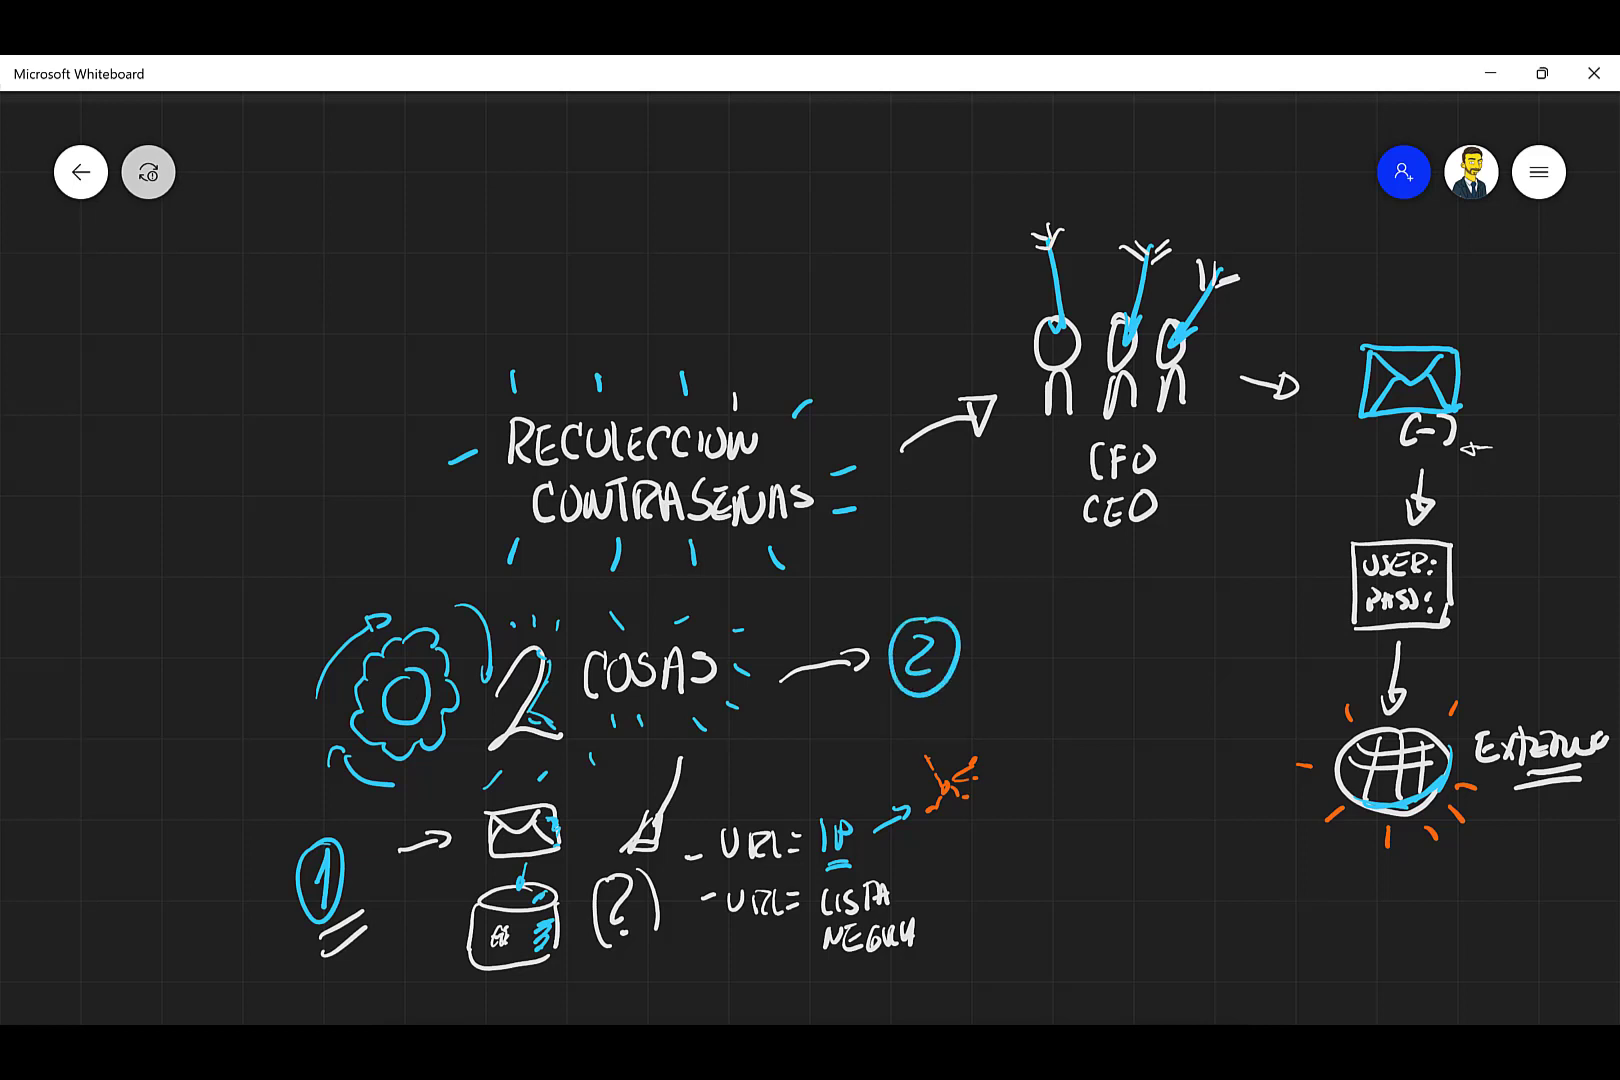
- Draw a computer mouse with light blue shading beside the circled 2 and handwrite "CLICK" next to it
{"action": "mouse_move", "coordinate": [1017, 625]}
{"action": "left_mouse_down"}
{"action": "mouse_move", "coordinate": [1058, 676]}
{"action": "mouse_move", "coordinate": [1054, 652]}
{"action": "mouse_move", "coordinate": [1058, 672]}
{"action": "mouse_move", "coordinate": [1033, 648]}
{"action": "mouse_move", "coordinate": [1063, 710]}
{"action": "mouse_move", "coordinate": [1053, 649]}
{"action": "left_mouse_up"}
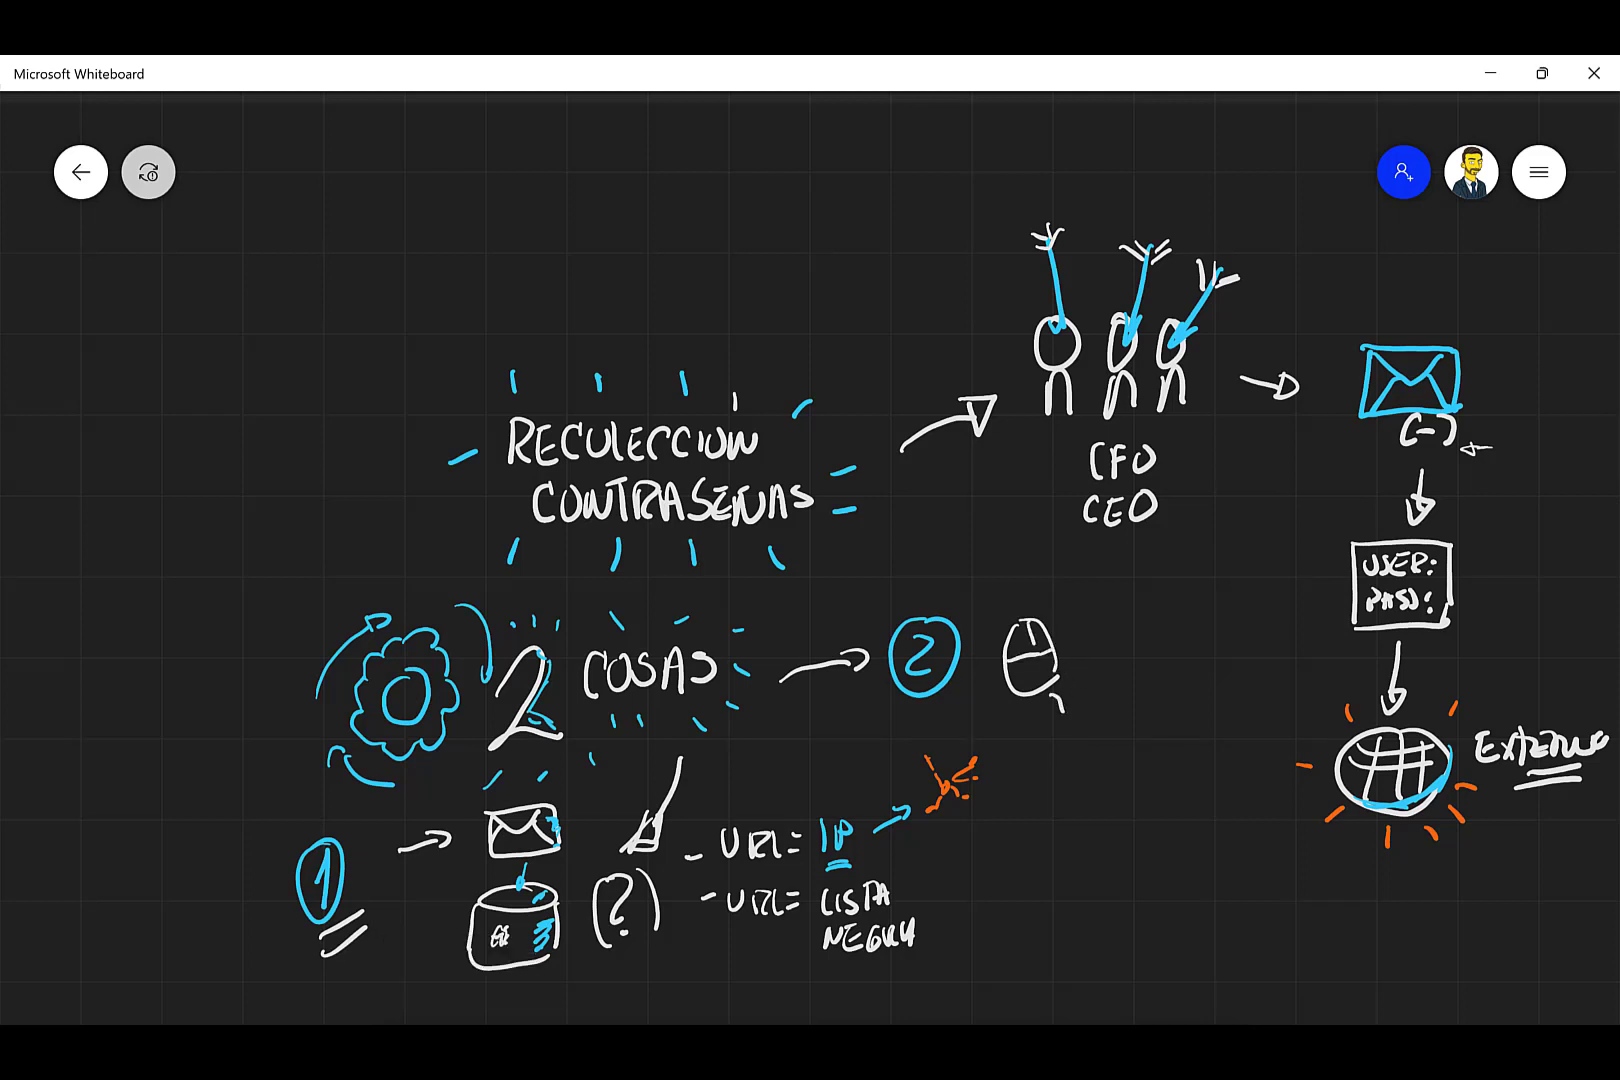
{"action": "mouse_move", "coordinate": [1056, 620]}
{"action": "left_mouse_down"}
{"action": "mouse_move", "coordinate": [1062, 688]}
{"action": "mouse_move", "coordinate": [1102, 658]}
{"action": "mouse_move", "coordinate": [1108, 670]}
{"action": "left_mouse_up"}
{"action": "left_click_drag", "start_coordinate": [1117, 640], "coordinate": [1126, 666]}
{"action": "left_click", "coordinate": [1160, 648]}
{"action": "mouse_move", "coordinate": [1137, 645]}
{"action": "left_mouse_down"}
{"action": "mouse_move", "coordinate": [1138, 668]}
{"action": "mouse_move", "coordinate": [1158, 668]}
{"action": "left_mouse_up"}
{"action": "left_click_drag", "start_coordinate": [1168, 643], "coordinate": [1182, 668]}
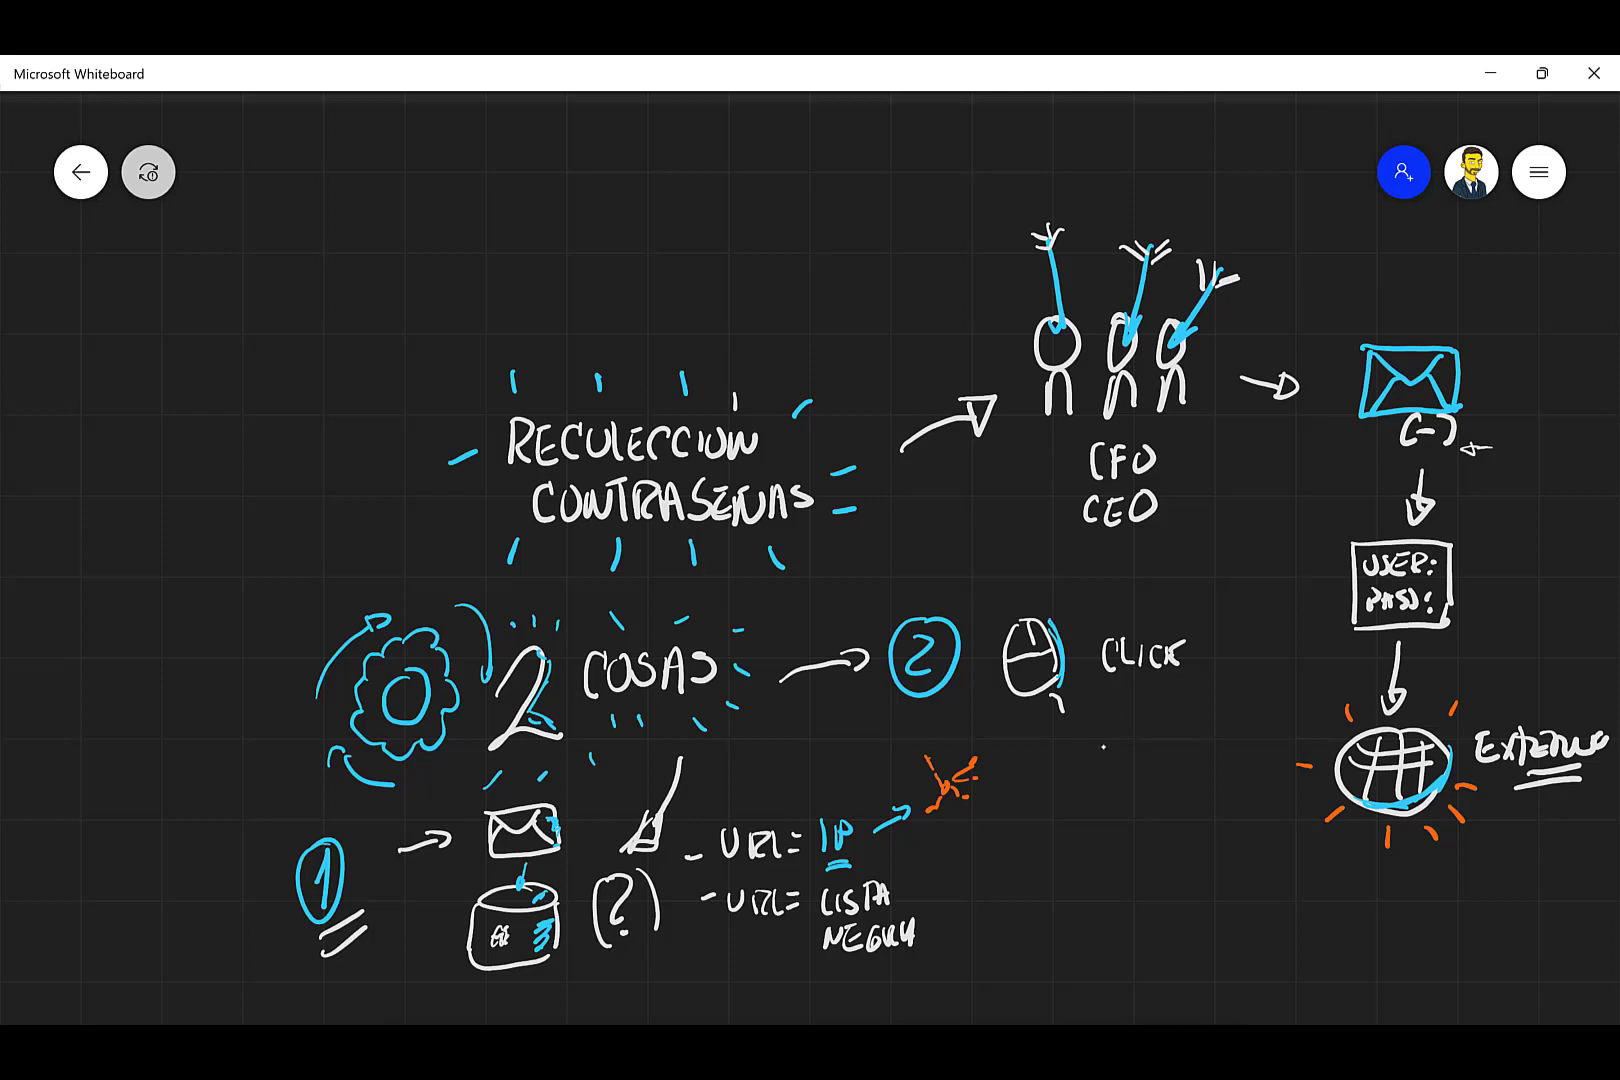
- Draw a server box with light blue shading beneath "CLICK" and handwrite "EOP" under it
{"action": "mouse_move", "coordinate": [1100, 710]}
{"action": "left_mouse_down"}
{"action": "mouse_move", "coordinate": [1100, 752]}
{"action": "mouse_move", "coordinate": [1165, 782]}
{"action": "left_mouse_up"}
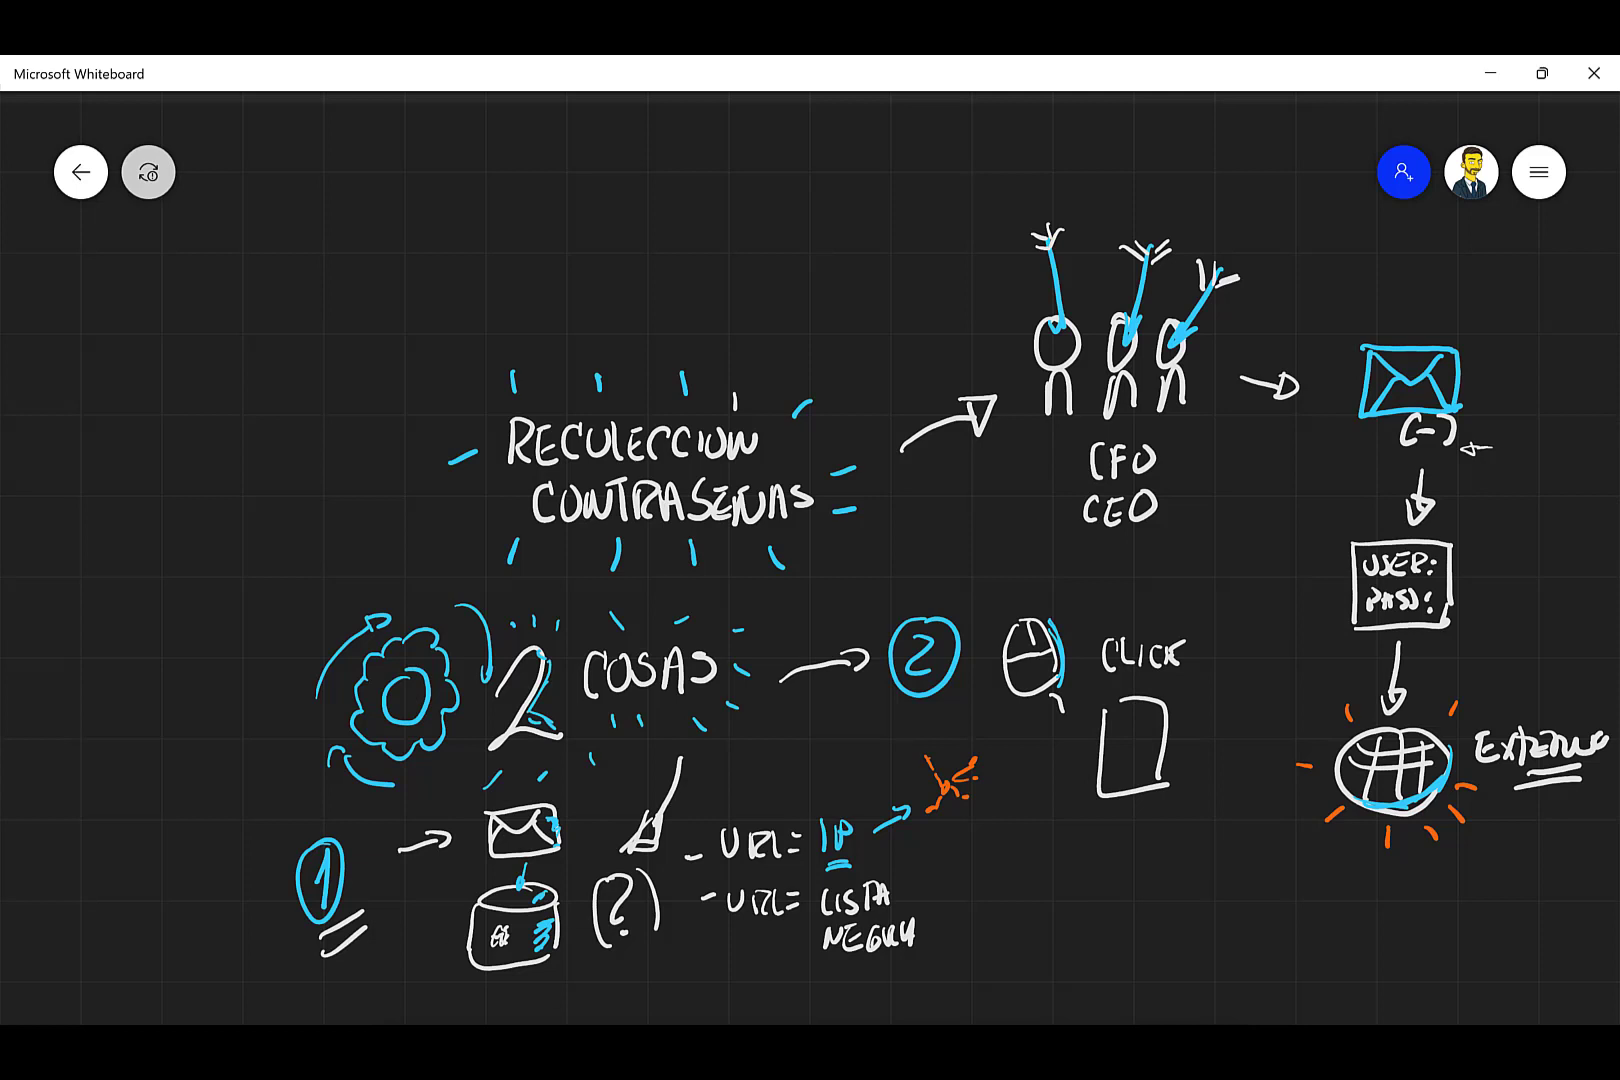
{"action": "mouse_move", "coordinate": [1152, 703]}
{"action": "left_mouse_down"}
{"action": "mouse_move", "coordinate": [1158, 775]}
{"action": "mouse_move", "coordinate": [1115, 834]}
{"action": "mouse_move", "coordinate": [1138, 836]}
{"action": "left_mouse_up"}
{"action": "left_click_drag", "start_coordinate": [1116, 823], "coordinate": [1128, 822]}
{"action": "left_click_drag", "start_coordinate": [1117, 808], "coordinate": [1162, 834]}
{"action": "mouse_move", "coordinate": [1164, 837]}
{"action": "left_mouse_down"}
{"action": "mouse_move", "coordinate": [1163, 810]}
{"action": "mouse_move", "coordinate": [1163, 823]}
{"action": "left_mouse_up"}
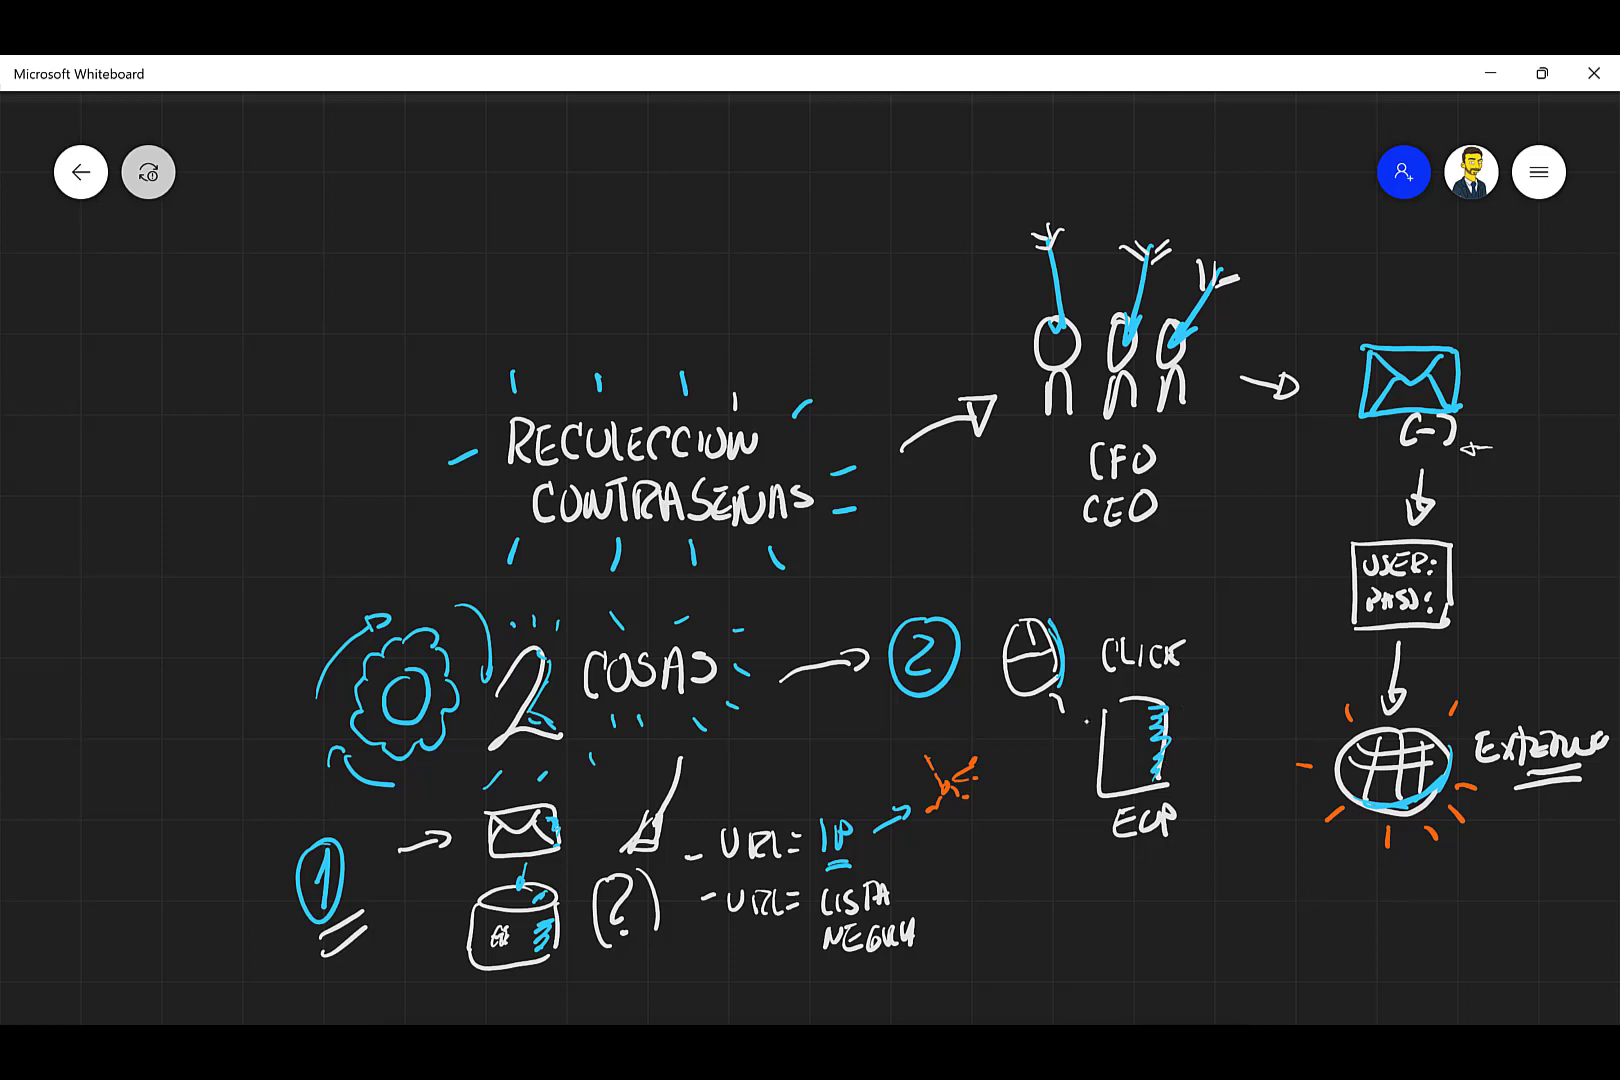
- Add light grey emphasis marks around the EOP box and draw an arrow with short underlines from it to the globe
{"action": "mouse_move", "coordinate": [1059, 810]}
{"action": "left_mouse_down"}
{"action": "mouse_move", "coordinate": [1074, 798]}
{"action": "mouse_move", "coordinate": [1092, 852]}
{"action": "left_mouse_up"}
{"action": "left_click_drag", "start_coordinate": [1188, 828], "coordinate": [1192, 833]}
{"action": "left_click_drag", "start_coordinate": [1196, 768], "coordinate": [1213, 763]}
{"action": "left_click_drag", "start_coordinate": [1192, 731], "coordinate": [1209, 698]}
{"action": "left_click_drag", "start_coordinate": [1083, 705], "coordinate": [1102, 699]}
{"action": "mouse_move", "coordinate": [1222, 799]}
{"action": "left_mouse_down"}
{"action": "mouse_move", "coordinate": [1232, 814]}
{"action": "mouse_move", "coordinate": [1312, 797]}
{"action": "left_mouse_up"}
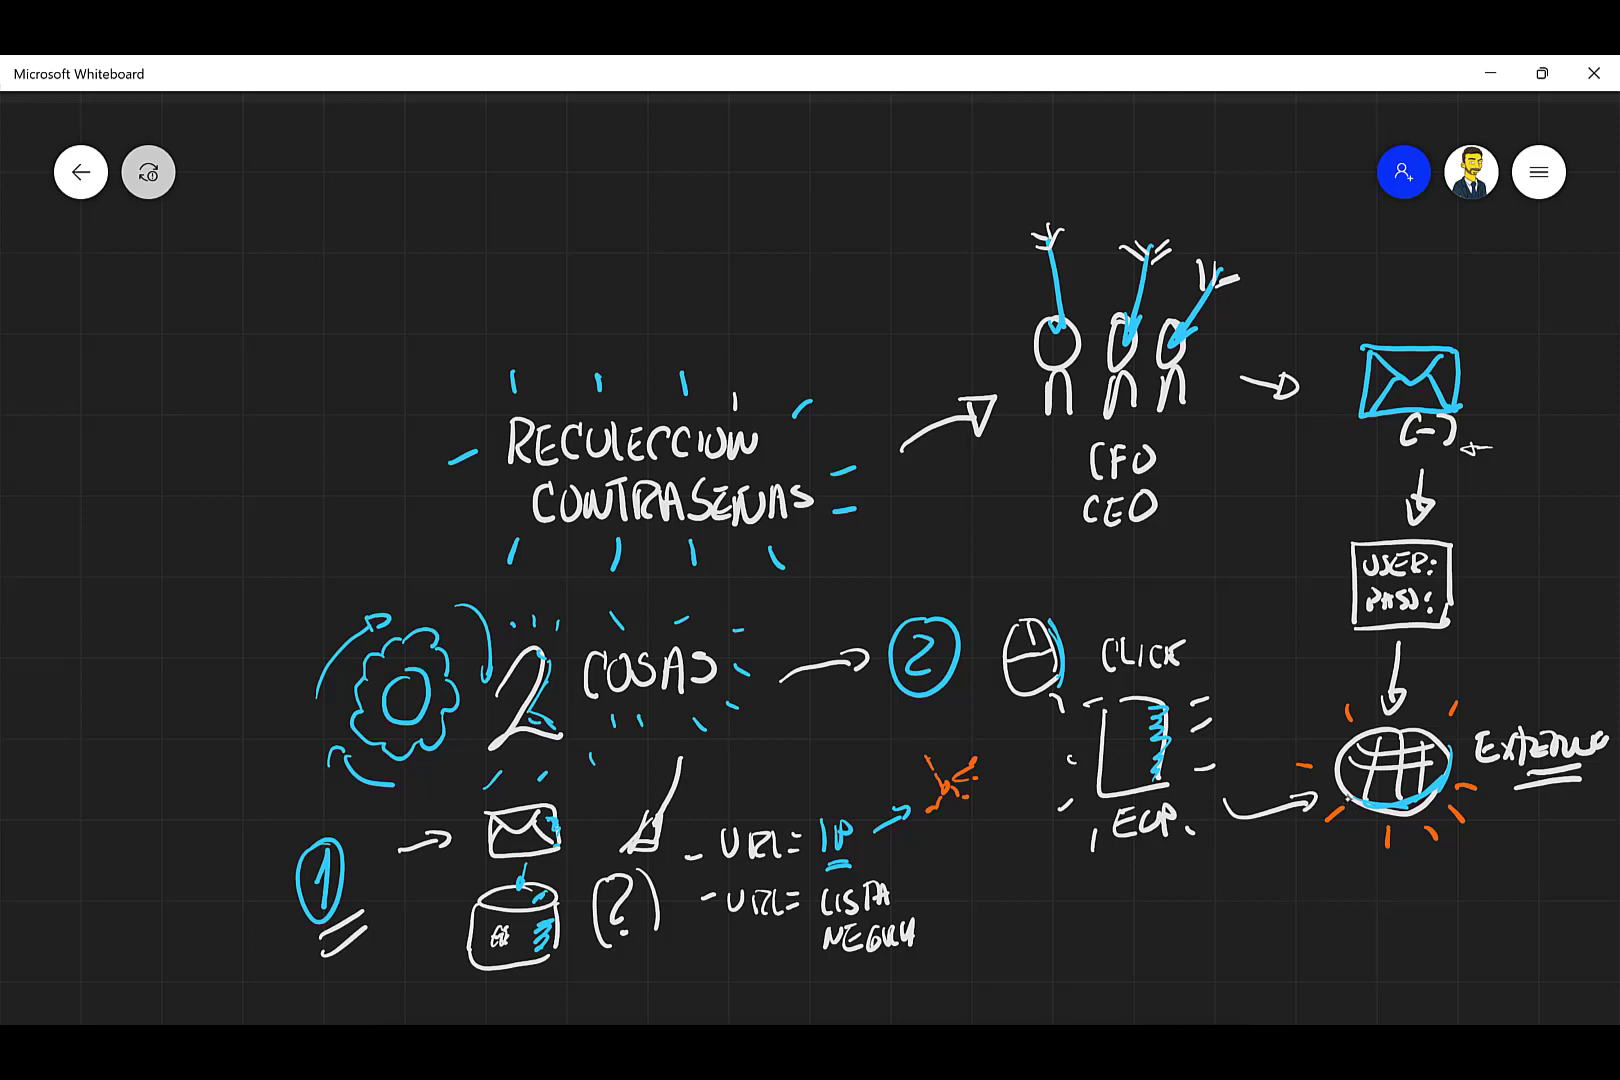
{"action": "mouse_move", "coordinate": [1278, 835]}
{"action": "left_mouse_down"}
{"action": "mouse_move", "coordinate": [1311, 830]}
{"action": "mouse_move", "coordinate": [1309, 858]}
{"action": "left_mouse_up"}
{"action": "left_click_drag", "start_coordinate": [1084, 726], "coordinate": [1078, 737]}
- Handwrite "REESCRIBIR URL" in light blue beneath "EOP"
{"action": "mouse_move", "coordinate": [1092, 884]}
{"action": "left_mouse_down"}
{"action": "mouse_move", "coordinate": [1093, 910]}
{"action": "mouse_move", "coordinate": [1128, 913]}
{"action": "mouse_move", "coordinate": [1126, 884]}
{"action": "mouse_move", "coordinate": [1150, 912]}
{"action": "mouse_move", "coordinate": [1218, 907]}
{"action": "left_mouse_up"}
{"action": "left_click_drag", "start_coordinate": [1222, 885], "coordinate": [1238, 909]}
{"action": "left_click_drag", "start_coordinate": [1238, 888], "coordinate": [1262, 902]}
{"action": "mouse_move", "coordinate": [1100, 936]}
{"action": "left_mouse_down"}
{"action": "mouse_move", "coordinate": [1098, 958]}
{"action": "mouse_move", "coordinate": [1122, 936]}
{"action": "left_mouse_up"}
{"action": "mouse_move", "coordinate": [1120, 934]}
{"action": "left_mouse_down"}
{"action": "mouse_move", "coordinate": [1122, 960]}
{"action": "mouse_move", "coordinate": [1138, 958]}
{"action": "left_mouse_up"}
{"action": "left_click_drag", "start_coordinate": [1164, 935], "coordinate": [1160, 958]}
{"action": "left_click", "coordinate": [1234, 871]}
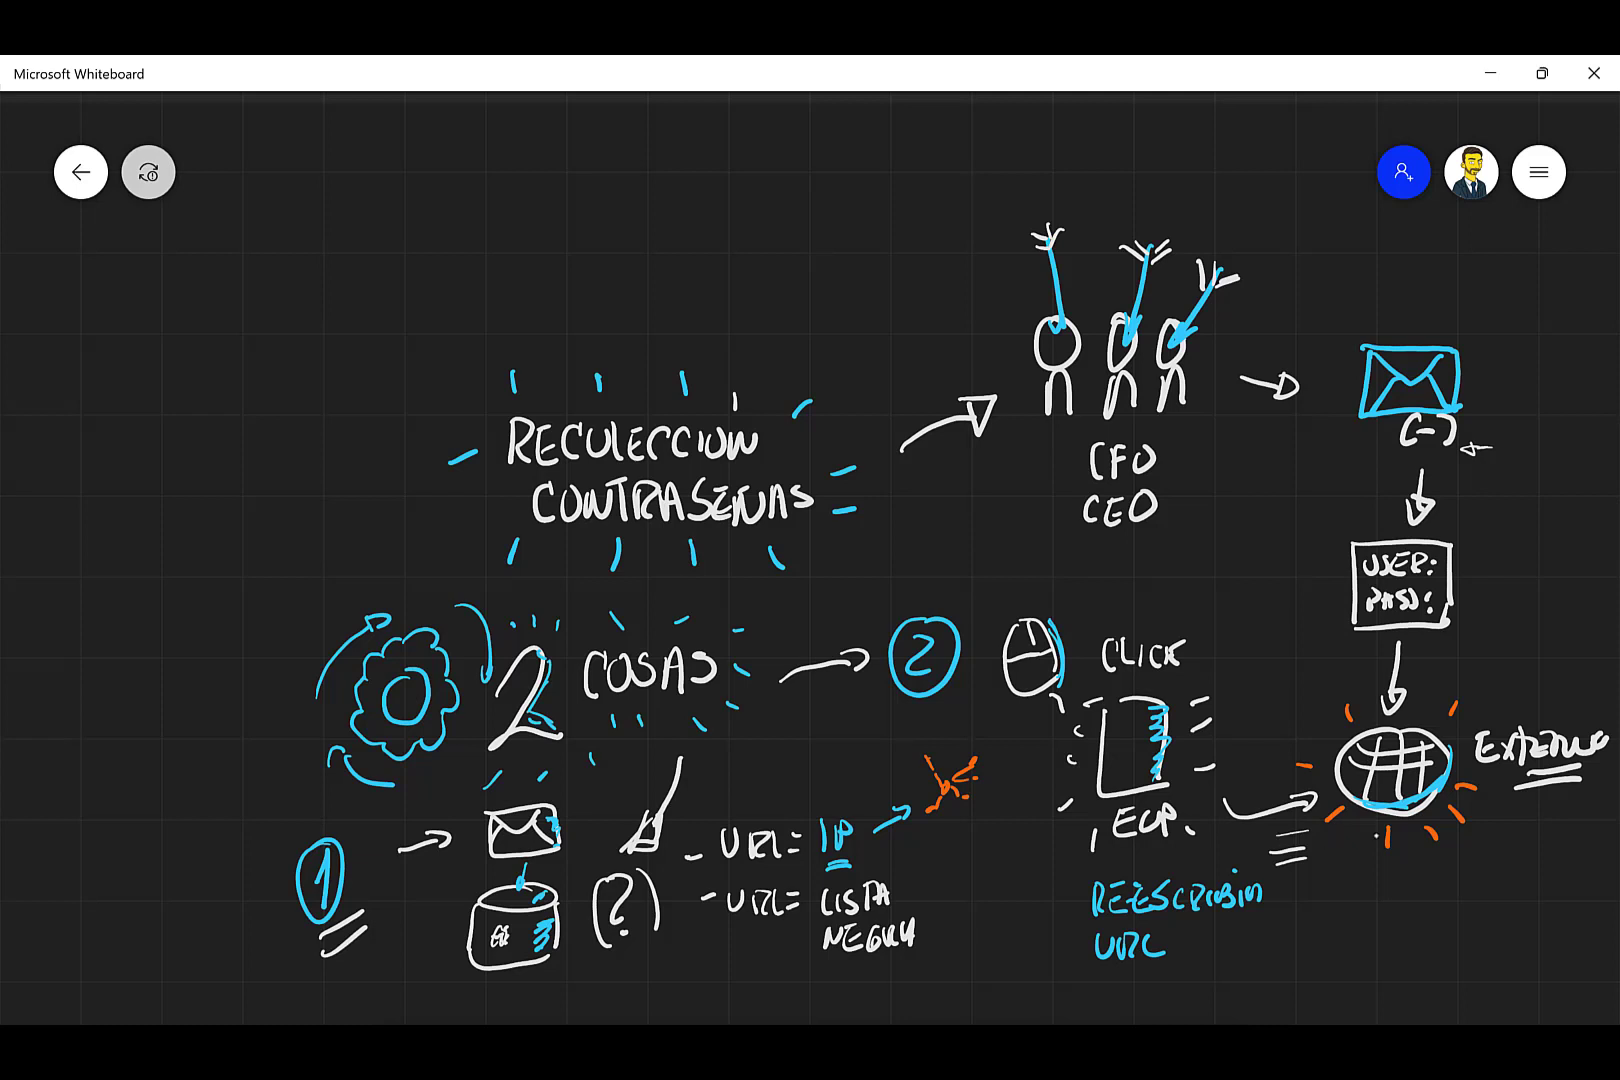
- Draw a light blue double underline and circled star beneath the globe, and a matching star with an arrow beside the EOP box
{"action": "left_click_drag", "start_coordinate": [1372, 874], "coordinate": [1420, 857]}
{"action": "mouse_move", "coordinate": [1379, 884]}
{"action": "left_mouse_down"}
{"action": "mouse_move", "coordinate": [1463, 868]}
{"action": "mouse_move", "coordinate": [1442, 875]}
{"action": "mouse_move", "coordinate": [1474, 848]}
{"action": "left_mouse_up"}
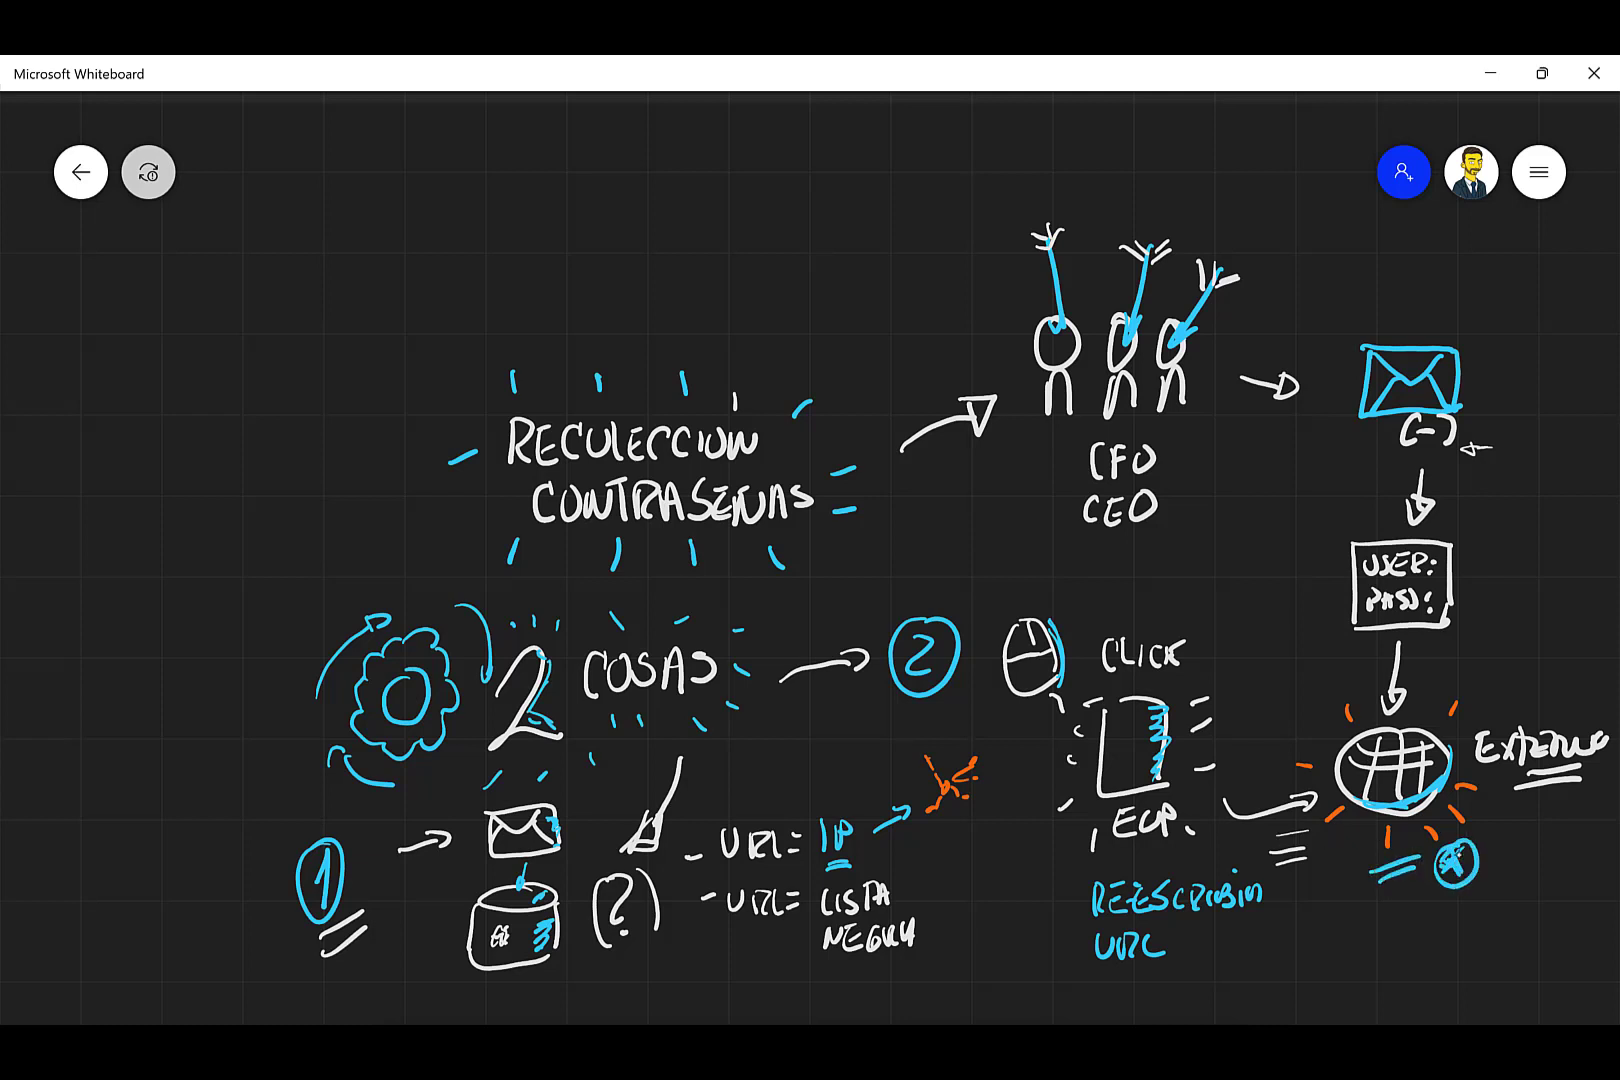
{"action": "mouse_move", "coordinate": [1243, 651]}
{"action": "left_mouse_down"}
{"action": "mouse_move", "coordinate": [1229, 736]}
{"action": "mouse_move", "coordinate": [1249, 724]}
{"action": "mouse_move", "coordinate": [1255, 658]}
{"action": "left_mouse_up"}
- Surround "REESCRIBIR URL" with light blue emphasis marks
{"action": "mouse_move", "coordinate": [1049, 895]}
{"action": "left_mouse_down"}
{"action": "mouse_move", "coordinate": [1062, 905]}
{"action": "mouse_move", "coordinate": [1073, 881]}
{"action": "left_mouse_up"}
{"action": "mouse_move", "coordinate": [1069, 956]}
{"action": "left_mouse_down"}
{"action": "mouse_move", "coordinate": [1058, 965]}
{"action": "mouse_move", "coordinate": [1104, 986]}
{"action": "mouse_move", "coordinate": [1148, 979]}
{"action": "left_mouse_up"}
{"action": "mouse_move", "coordinate": [1175, 964]}
{"action": "left_mouse_down"}
{"action": "mouse_move", "coordinate": [1187, 980]}
{"action": "mouse_move", "coordinate": [1216, 931]}
{"action": "left_mouse_up"}
{"action": "left_click_drag", "start_coordinate": [1272, 920], "coordinate": [1268, 945]}
{"action": "left_click_drag", "start_coordinate": [1220, 856], "coordinate": [1236, 850]}
{"action": "mouse_move", "coordinate": [1166, 862]}
{"action": "left_mouse_down"}
{"action": "mouse_move", "coordinate": [1183, 852]}
{"action": "mouse_move", "coordinate": [1158, 851]}
{"action": "left_mouse_up"}
{"action": "left_click_drag", "start_coordinate": [1121, 862], "coordinate": [1137, 850]}
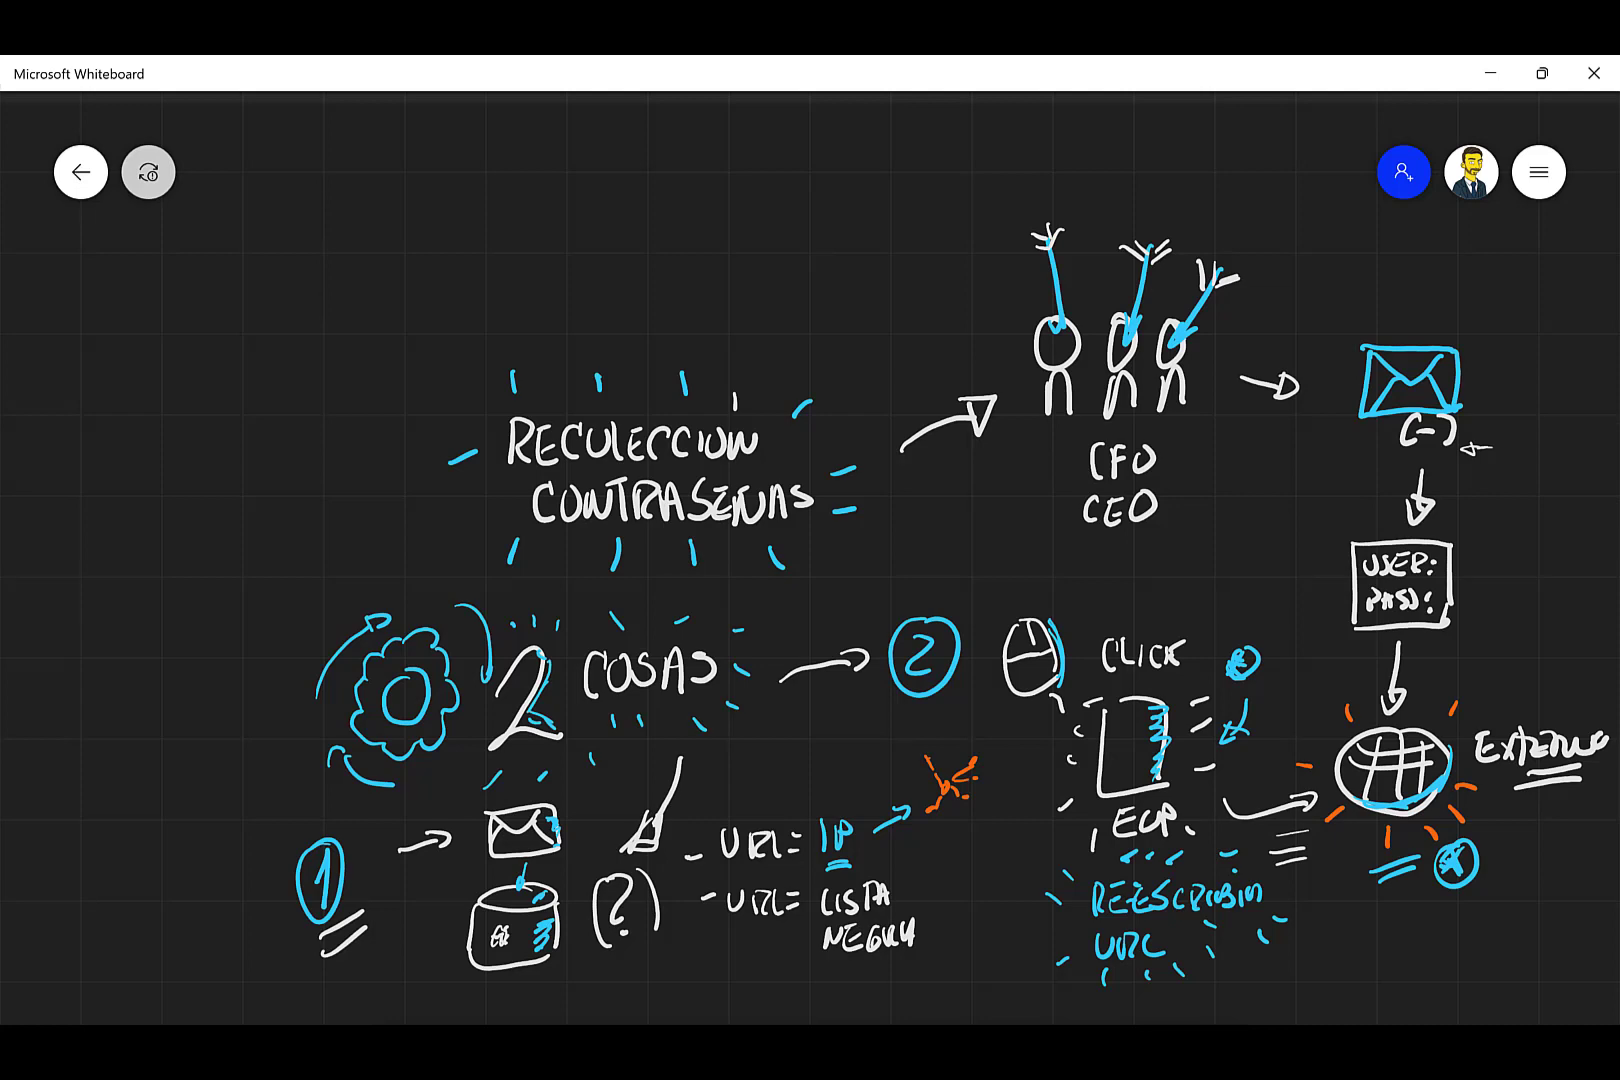
- Draw a long downward arrow from the mouse to three small figures and handwrite "TEAMS" beneath them
{"action": "left_click_drag", "start_coordinate": [810, 680], "coordinate": [705, 419]}
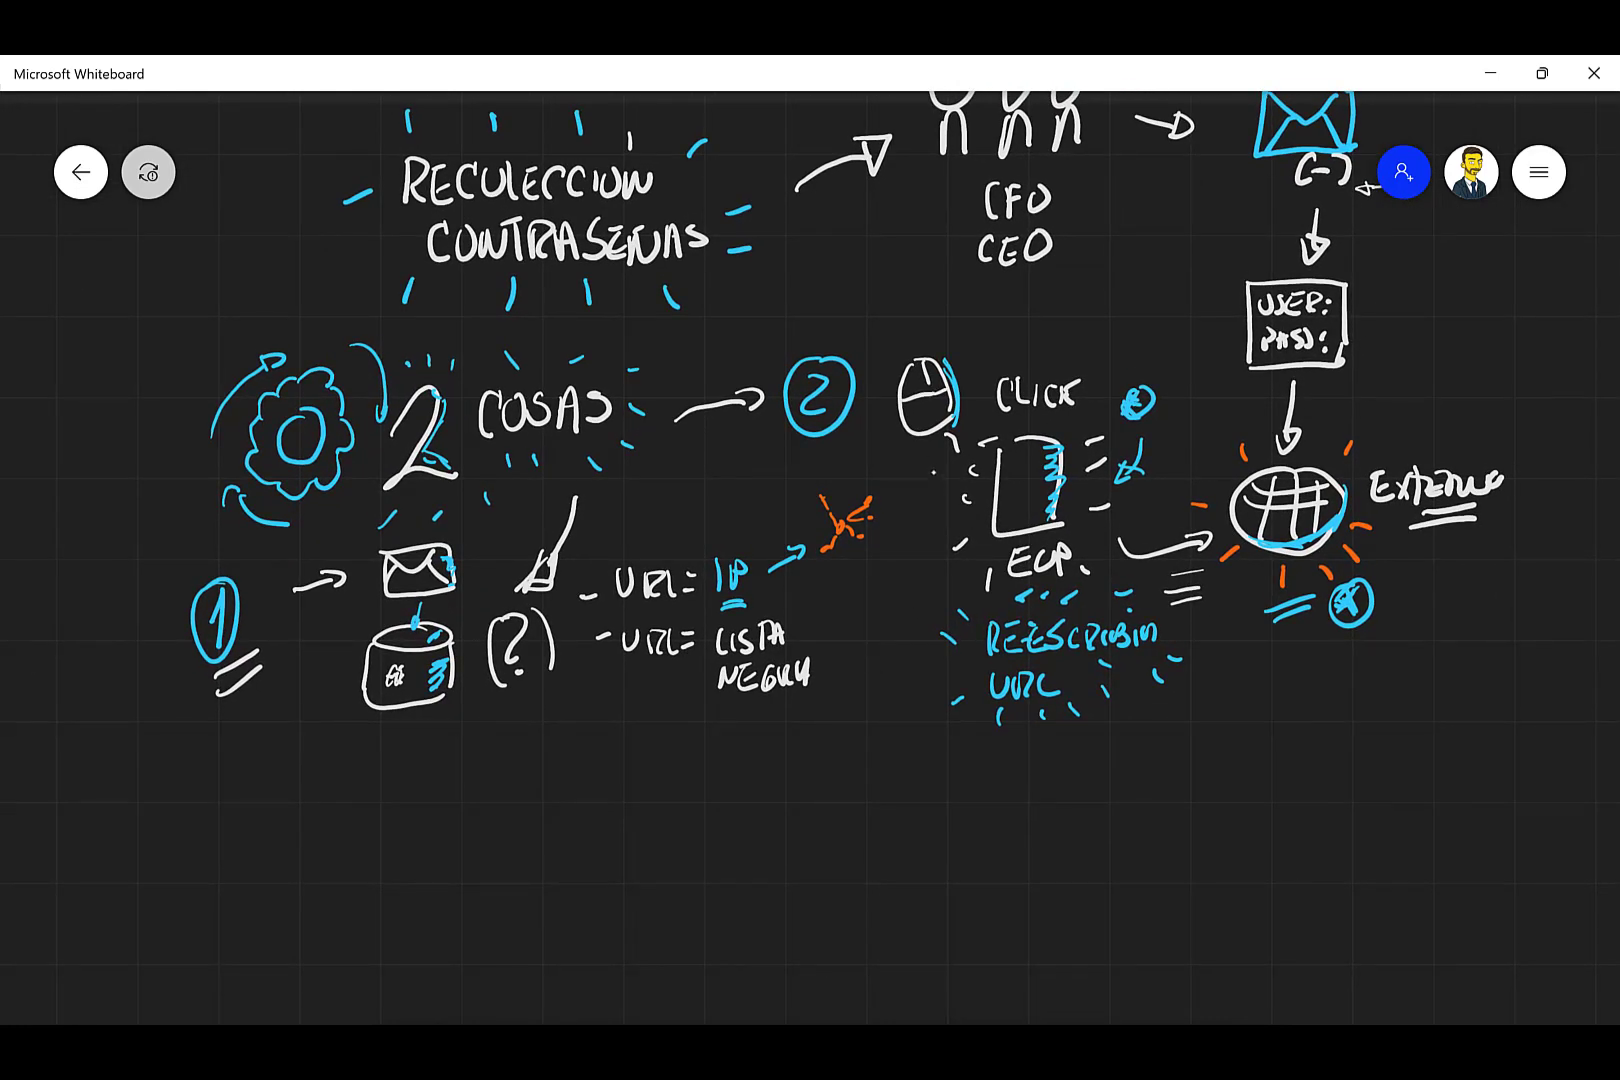
{"action": "mouse_move", "coordinate": [931, 467]}
{"action": "left_mouse_down"}
{"action": "mouse_move", "coordinate": [924, 803]}
{"action": "mouse_move", "coordinate": [932, 762]}
{"action": "left_mouse_up"}
{"action": "mouse_move", "coordinate": [907, 818]}
{"action": "left_mouse_down"}
{"action": "mouse_move", "coordinate": [903, 843]}
{"action": "mouse_move", "coordinate": [924, 842]}
{"action": "left_mouse_up"}
{"action": "mouse_move", "coordinate": [952, 774]}
{"action": "left_mouse_down"}
{"action": "mouse_move", "coordinate": [962, 843]}
{"action": "mouse_move", "coordinate": [978, 810]}
{"action": "mouse_move", "coordinate": [995, 842]}
{"action": "mouse_move", "coordinate": [905, 899]}
{"action": "left_mouse_up"}
{"action": "mouse_move", "coordinate": [889, 876]}
{"action": "left_mouse_down"}
{"action": "mouse_move", "coordinate": [911, 868]}
{"action": "mouse_move", "coordinate": [916, 907]}
{"action": "left_mouse_up"}
{"action": "mouse_move", "coordinate": [917, 906]}
{"action": "left_mouse_down"}
{"action": "mouse_move", "coordinate": [938, 904]}
{"action": "mouse_move", "coordinate": [934, 888]}
{"action": "left_mouse_up"}
{"action": "left_click_drag", "start_coordinate": [943, 906], "coordinate": [960, 890]}
{"action": "mouse_move", "coordinate": [963, 905]}
{"action": "left_mouse_down"}
{"action": "mouse_move", "coordinate": [975, 876]}
{"action": "mouse_move", "coordinate": [987, 899]}
{"action": "left_mouse_up"}
{"action": "left_click_drag", "start_coordinate": [1012, 866], "coordinate": [997, 905]}
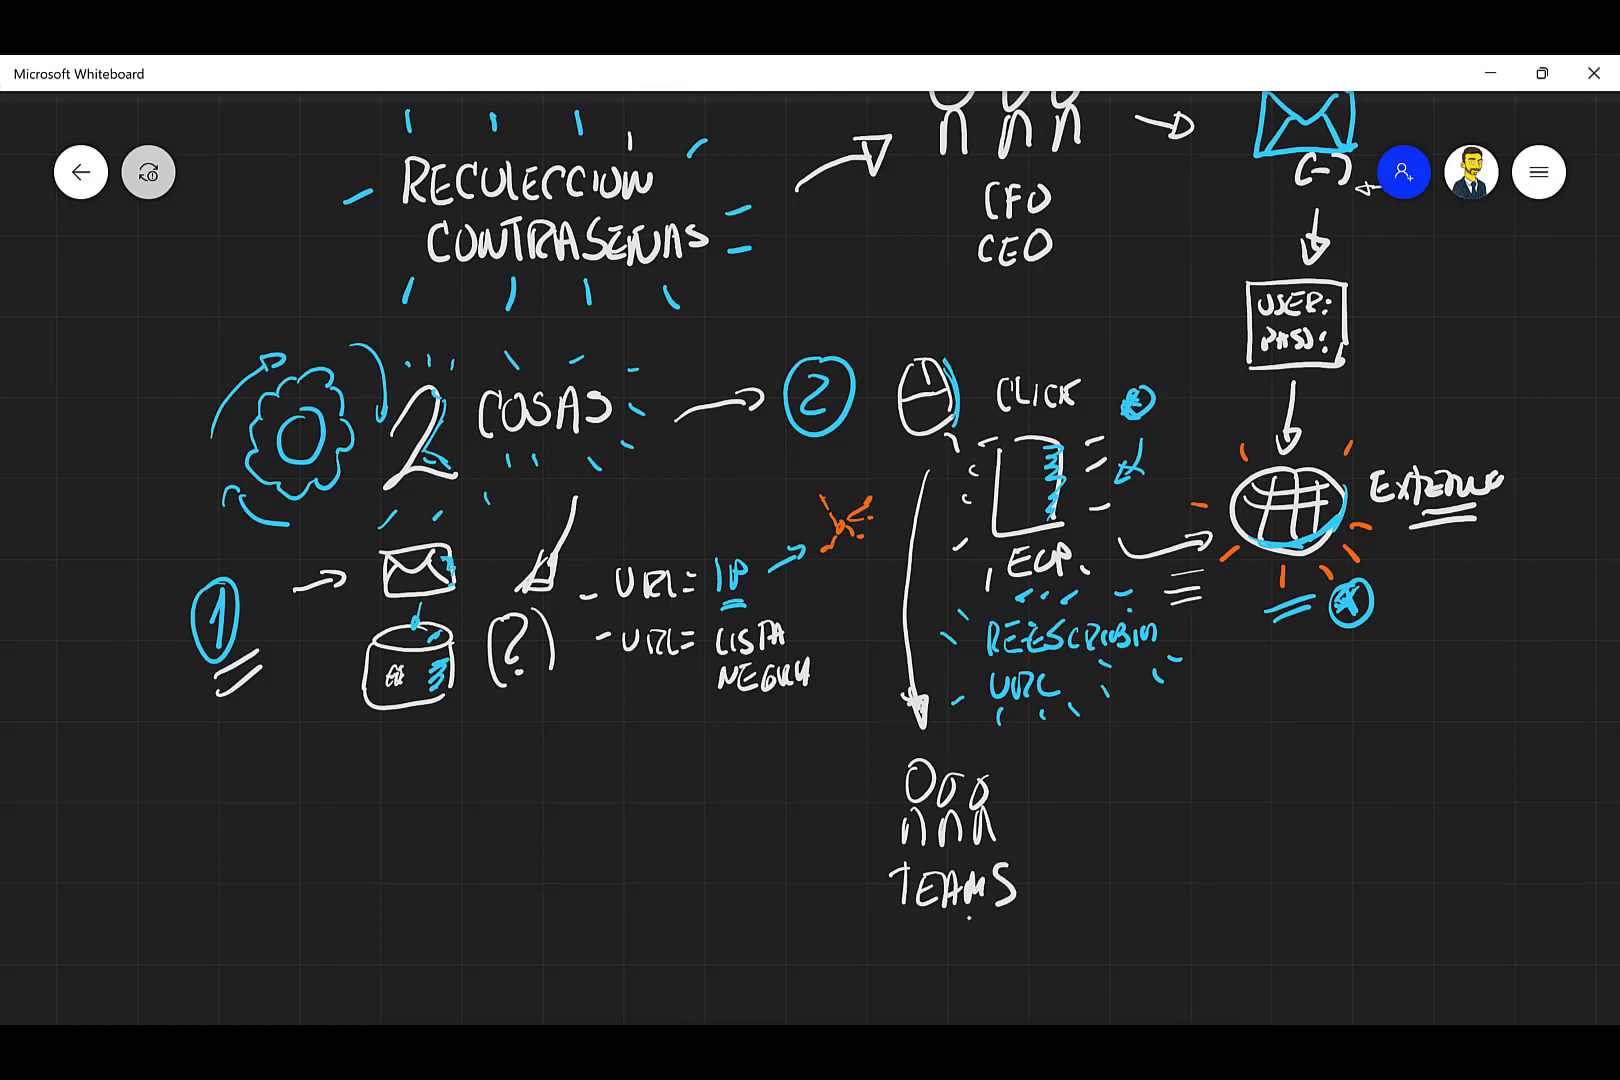
- Draw a globe beside the Teams figures and handwrite "SHAREPOINT" beneath it
{"action": "mouse_move", "coordinate": [1114, 781]}
{"action": "left_mouse_down"}
{"action": "mouse_move", "coordinate": [1086, 782]}
{"action": "mouse_move", "coordinate": [1100, 834]}
{"action": "left_mouse_up"}
{"action": "mouse_move", "coordinate": [1111, 788]}
{"action": "left_mouse_down"}
{"action": "mouse_move", "coordinate": [1108, 823]}
{"action": "mouse_move", "coordinate": [1106, 800]}
{"action": "mouse_move", "coordinate": [1134, 800]}
{"action": "left_mouse_up"}
{"action": "mouse_move", "coordinate": [1063, 812]}
{"action": "left_mouse_down"}
{"action": "mouse_move", "coordinate": [1129, 815]}
{"action": "mouse_move", "coordinate": [1070, 891]}
{"action": "left_mouse_up"}
{"action": "mouse_move", "coordinate": [1100, 863]}
{"action": "left_mouse_down"}
{"action": "mouse_move", "coordinate": [1102, 893]}
{"action": "mouse_move", "coordinate": [1118, 877]}
{"action": "left_mouse_up"}
{"action": "mouse_move", "coordinate": [1116, 867]}
{"action": "left_mouse_down"}
{"action": "mouse_move", "coordinate": [1116, 896]}
{"action": "mouse_move", "coordinate": [1155, 872]}
{"action": "left_mouse_up"}
{"action": "mouse_move", "coordinate": [1158, 868]}
{"action": "left_mouse_down"}
{"action": "mouse_move", "coordinate": [1160, 898]}
{"action": "mouse_move", "coordinate": [1178, 892]}
{"action": "mouse_move", "coordinate": [1166, 878]}
{"action": "mouse_move", "coordinate": [1191, 900]}
{"action": "left_mouse_up"}
{"action": "mouse_move", "coordinate": [1191, 866]}
{"action": "left_mouse_down"}
{"action": "mouse_move", "coordinate": [1192, 886]}
{"action": "mouse_move", "coordinate": [1215, 872]}
{"action": "left_mouse_up"}
{"action": "mouse_move", "coordinate": [1227, 871]}
{"action": "left_mouse_down"}
{"action": "mouse_move", "coordinate": [1228, 897]}
{"action": "mouse_move", "coordinate": [1252, 868]}
{"action": "left_mouse_up"}
{"action": "mouse_move", "coordinate": [1258, 868]}
{"action": "left_mouse_down"}
{"action": "mouse_move", "coordinate": [1258, 896]}
{"action": "mouse_move", "coordinate": [1272, 867]}
{"action": "left_mouse_up"}
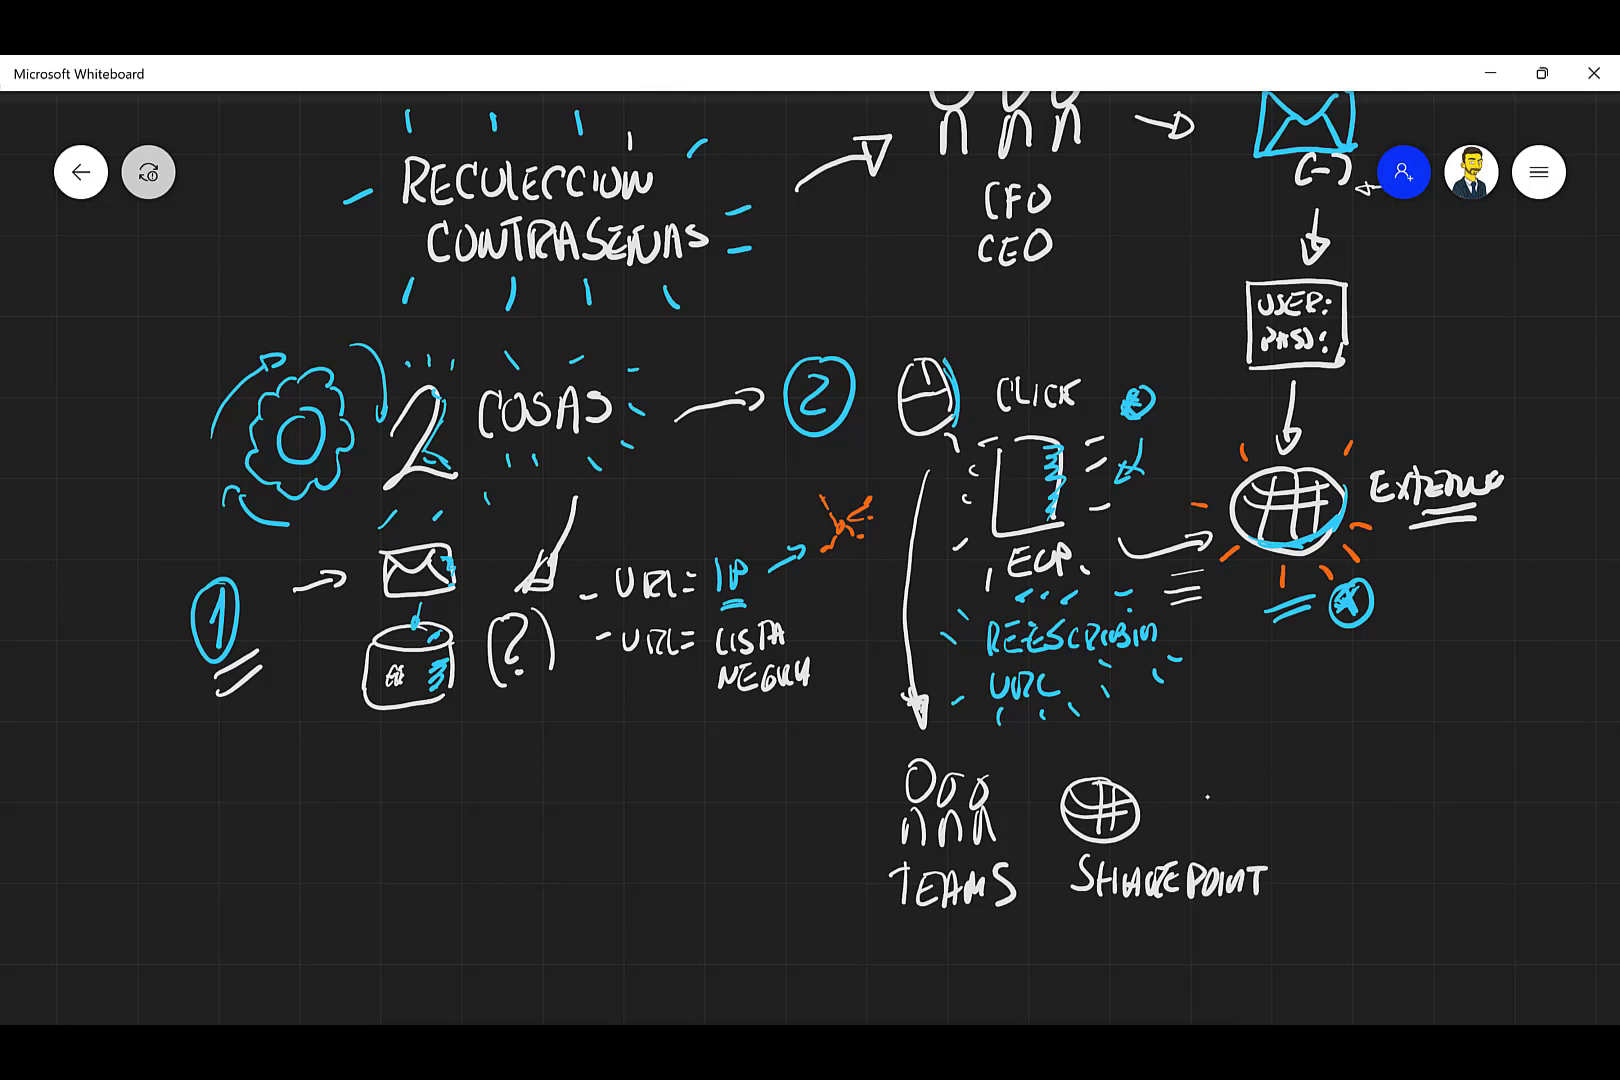
- Draw a circle beside the SharePoint globe and handwrite "ONE DRIVE" next to it
{"action": "mouse_move", "coordinate": [1231, 766]}
{"action": "left_mouse_down"}
{"action": "mouse_move", "coordinate": [1325, 765]}
{"action": "mouse_move", "coordinate": [1351, 786]}
{"action": "left_mouse_up"}
{"action": "mouse_move", "coordinate": [1333, 776]}
{"action": "left_mouse_down"}
{"action": "mouse_move", "coordinate": [1346, 775]}
{"action": "mouse_move", "coordinate": [1296, 823]}
{"action": "mouse_move", "coordinate": [1310, 818]}
{"action": "left_mouse_up"}
{"action": "mouse_move", "coordinate": [1316, 803]}
{"action": "left_mouse_down"}
{"action": "mouse_move", "coordinate": [1322, 826]}
{"action": "mouse_move", "coordinate": [1364, 818]}
{"action": "mouse_move", "coordinate": [1379, 788]}
{"action": "mouse_move", "coordinate": [1377, 820]}
{"action": "left_mouse_up"}
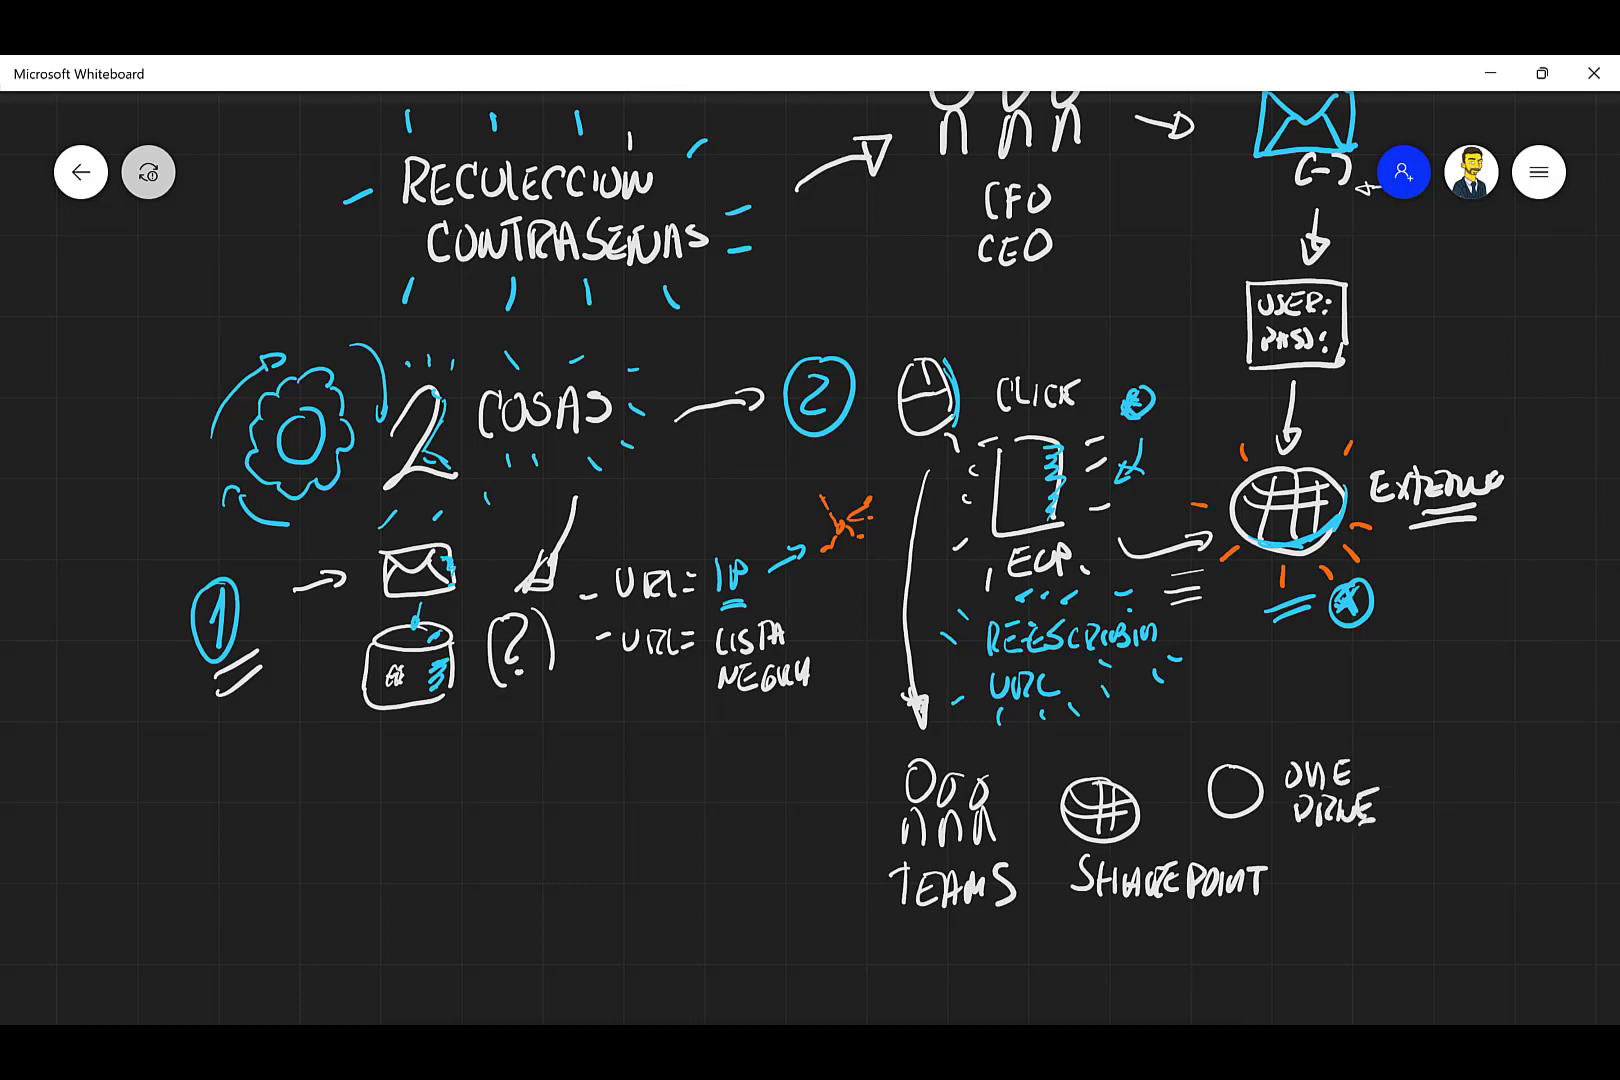
- Draw an envelope above the EOP box and add light grey emphasis marks around it and around "CLICK"
{"action": "mouse_move", "coordinate": [993, 349]}
{"action": "left_mouse_down"}
{"action": "mouse_move", "coordinate": [1058, 333]}
{"action": "mouse_move", "coordinate": [1098, 350]}
{"action": "left_mouse_up"}
{"action": "mouse_move", "coordinate": [1007, 407]}
{"action": "left_mouse_down"}
{"action": "mouse_move", "coordinate": [995, 428]}
{"action": "mouse_move", "coordinate": [1085, 419]}
{"action": "mouse_move", "coordinate": [1059, 358]}
{"action": "left_mouse_up"}
{"action": "mouse_move", "coordinate": [1116, 298]}
{"action": "left_mouse_down"}
{"action": "mouse_move", "coordinate": [1172, 350]}
{"action": "mouse_move", "coordinate": [1166, 298]}
{"action": "mouse_move", "coordinate": [1136, 349]}
{"action": "left_mouse_up"}
{"action": "mouse_move", "coordinate": [1157, 317]}
{"action": "left_mouse_down"}
{"action": "mouse_move", "coordinate": [1164, 349]}
{"action": "mouse_move", "coordinate": [1141, 333]}
{"action": "left_mouse_up"}
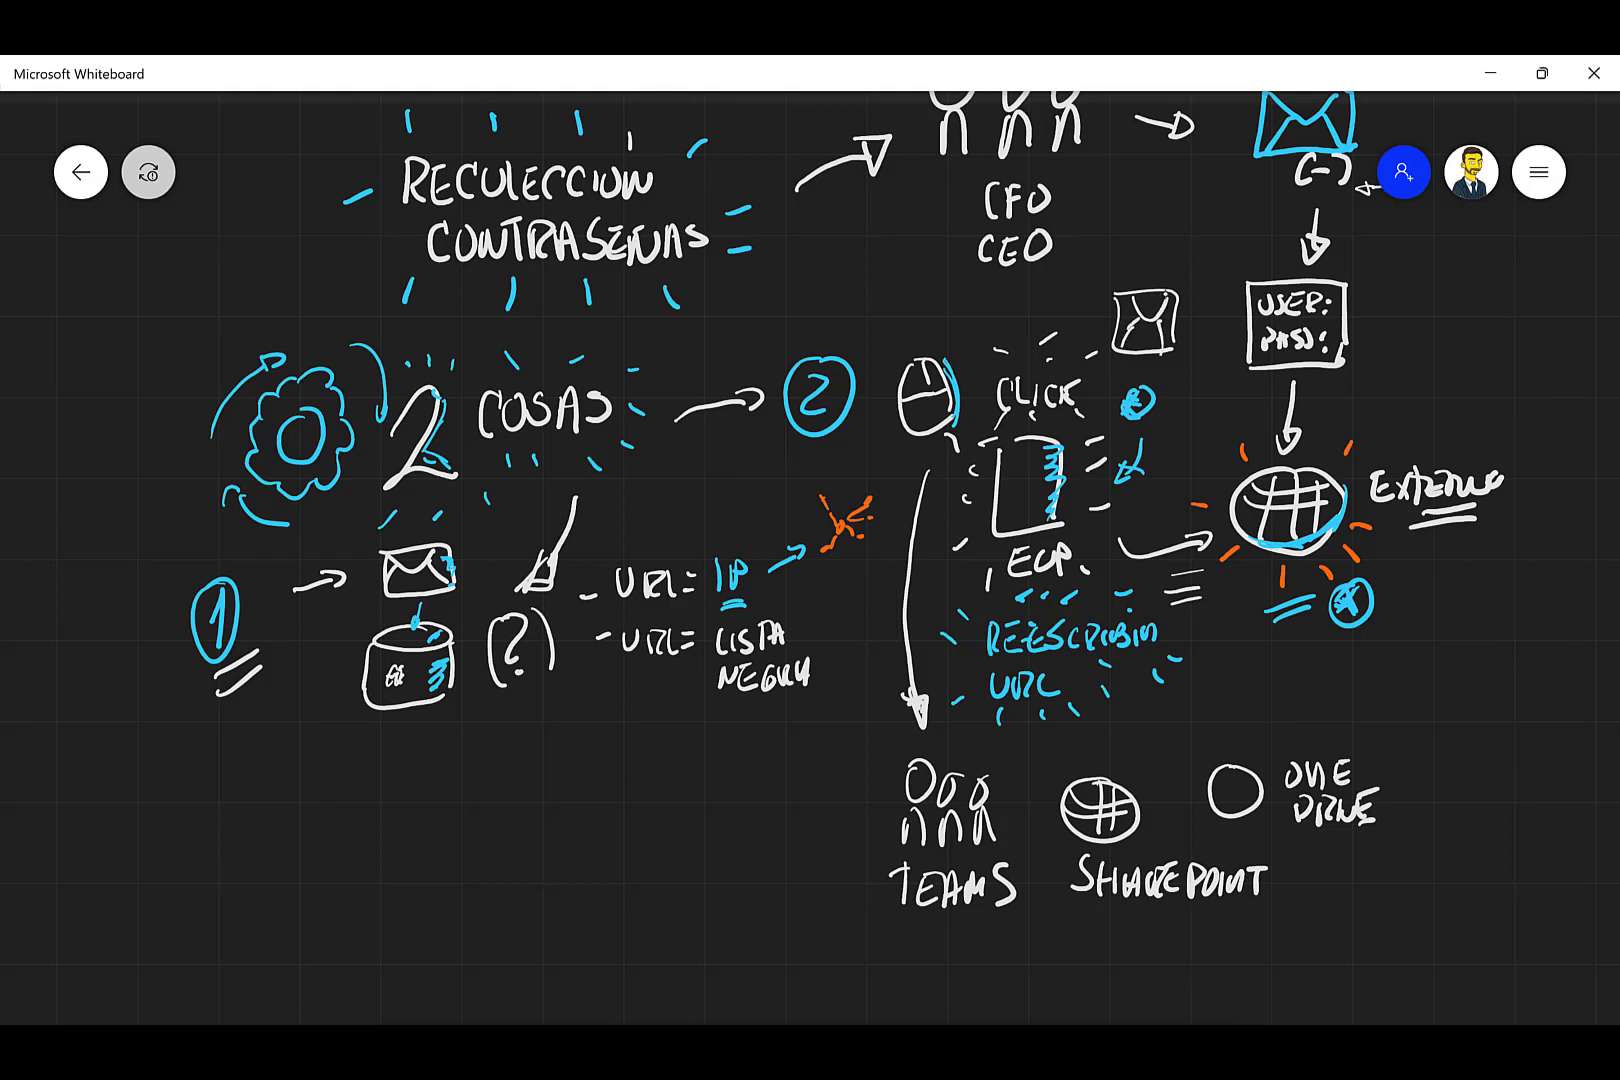
{"action": "left_click_drag", "start_coordinate": [1094, 274], "coordinate": [1108, 280]}
{"action": "mouse_move", "coordinate": [1139, 253]}
{"action": "left_mouse_down"}
{"action": "mouse_move", "coordinate": [1145, 271]}
{"action": "mouse_move", "coordinate": [1183, 272]}
{"action": "left_mouse_up"}
{"action": "mouse_move", "coordinate": [1196, 293]}
{"action": "left_mouse_down"}
{"action": "mouse_move", "coordinate": [1210, 292]}
{"action": "mouse_move", "coordinate": [1197, 350]}
{"action": "left_mouse_up"}
{"action": "left_click", "coordinate": [1184, 373]}
- Double underline "TEAMS", "SHAREPOINT" and "ONE DRIVE" in light grey
{"action": "mouse_move", "coordinate": [924, 925]}
{"action": "left_mouse_down"}
{"action": "mouse_move", "coordinate": [975, 920]}
{"action": "mouse_move", "coordinate": [973, 936]}
{"action": "left_mouse_up"}
{"action": "left_click_drag", "start_coordinate": [1103, 922], "coordinate": [1176, 921]}
{"action": "left_click_drag", "start_coordinate": [1100, 943], "coordinate": [1154, 941]}
{"action": "left_click_drag", "start_coordinate": [1327, 847], "coordinate": [1378, 844]}
{"action": "left_click_drag", "start_coordinate": [1336, 863], "coordinate": [1373, 861]}
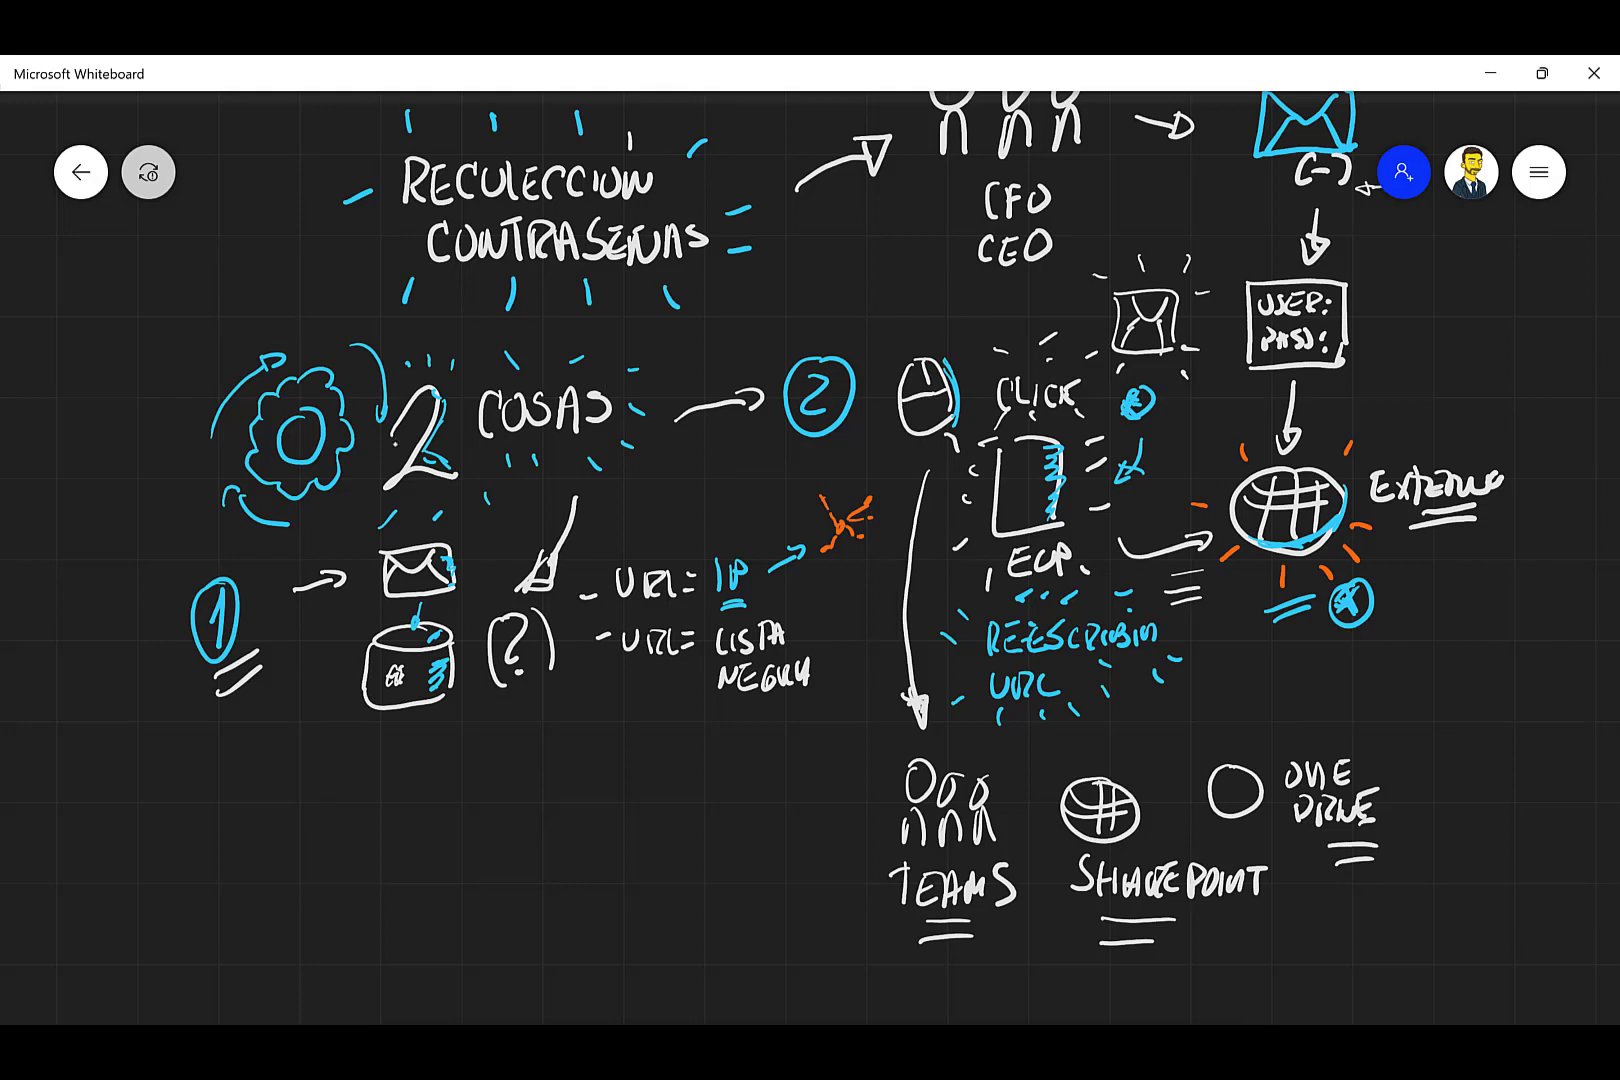
- Retrace the large 2 and the circled 1 in light grey and add emphasis marks around the database icon
{"action": "mouse_move", "coordinate": [402, 428]}
{"action": "left_mouse_down"}
{"action": "mouse_move", "coordinate": [410, 405]}
{"action": "mouse_move", "coordinate": [398, 472]}
{"action": "mouse_move", "coordinate": [450, 470]}
{"action": "mouse_move", "coordinate": [438, 433]}
{"action": "left_mouse_up"}
{"action": "mouse_move", "coordinate": [221, 596]}
{"action": "left_mouse_down"}
{"action": "mouse_move", "coordinate": [205, 630]}
{"action": "mouse_move", "coordinate": [252, 655]}
{"action": "left_mouse_up"}
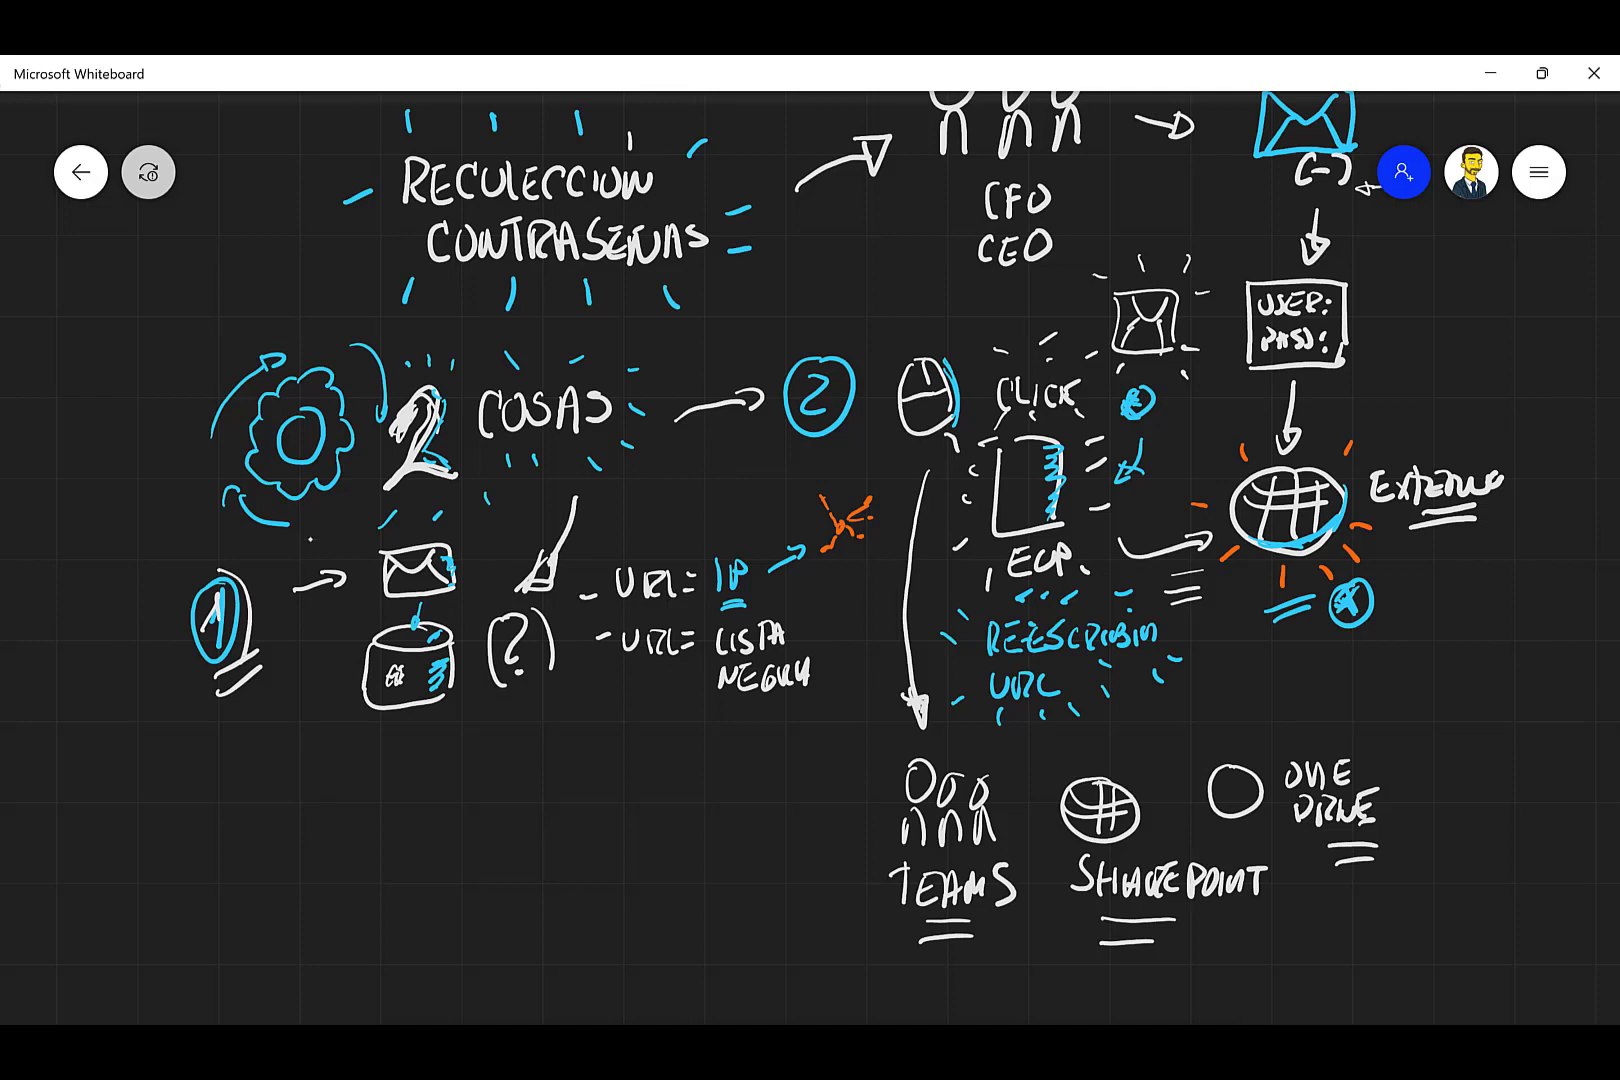
{"action": "left_click_drag", "start_coordinate": [472, 592], "coordinate": [470, 645]}
{"action": "left_click_drag", "start_coordinate": [464, 710], "coordinate": [434, 738]}
{"action": "left_click_drag", "start_coordinate": [393, 738], "coordinate": [341, 707]}
{"action": "left_click_drag", "start_coordinate": [336, 653], "coordinate": [351, 625]}
- Thicken the arrowhead above the question mark and add light grey emphasis marks around "URL = IP"
{"action": "left_click_drag", "start_coordinate": [543, 564], "coordinate": [532, 591]}
{"action": "left_click_drag", "start_coordinate": [632, 538], "coordinate": [671, 553]}
{"action": "left_click_drag", "start_coordinate": [677, 536], "coordinate": [681, 554]}
{"action": "mouse_move", "coordinate": [781, 581]}
{"action": "left_mouse_down"}
{"action": "mouse_move", "coordinate": [760, 589]}
{"action": "mouse_move", "coordinate": [736, 534]}
{"action": "left_mouse_up"}
{"action": "left_click_drag", "start_coordinate": [692, 595], "coordinate": [728, 612]}
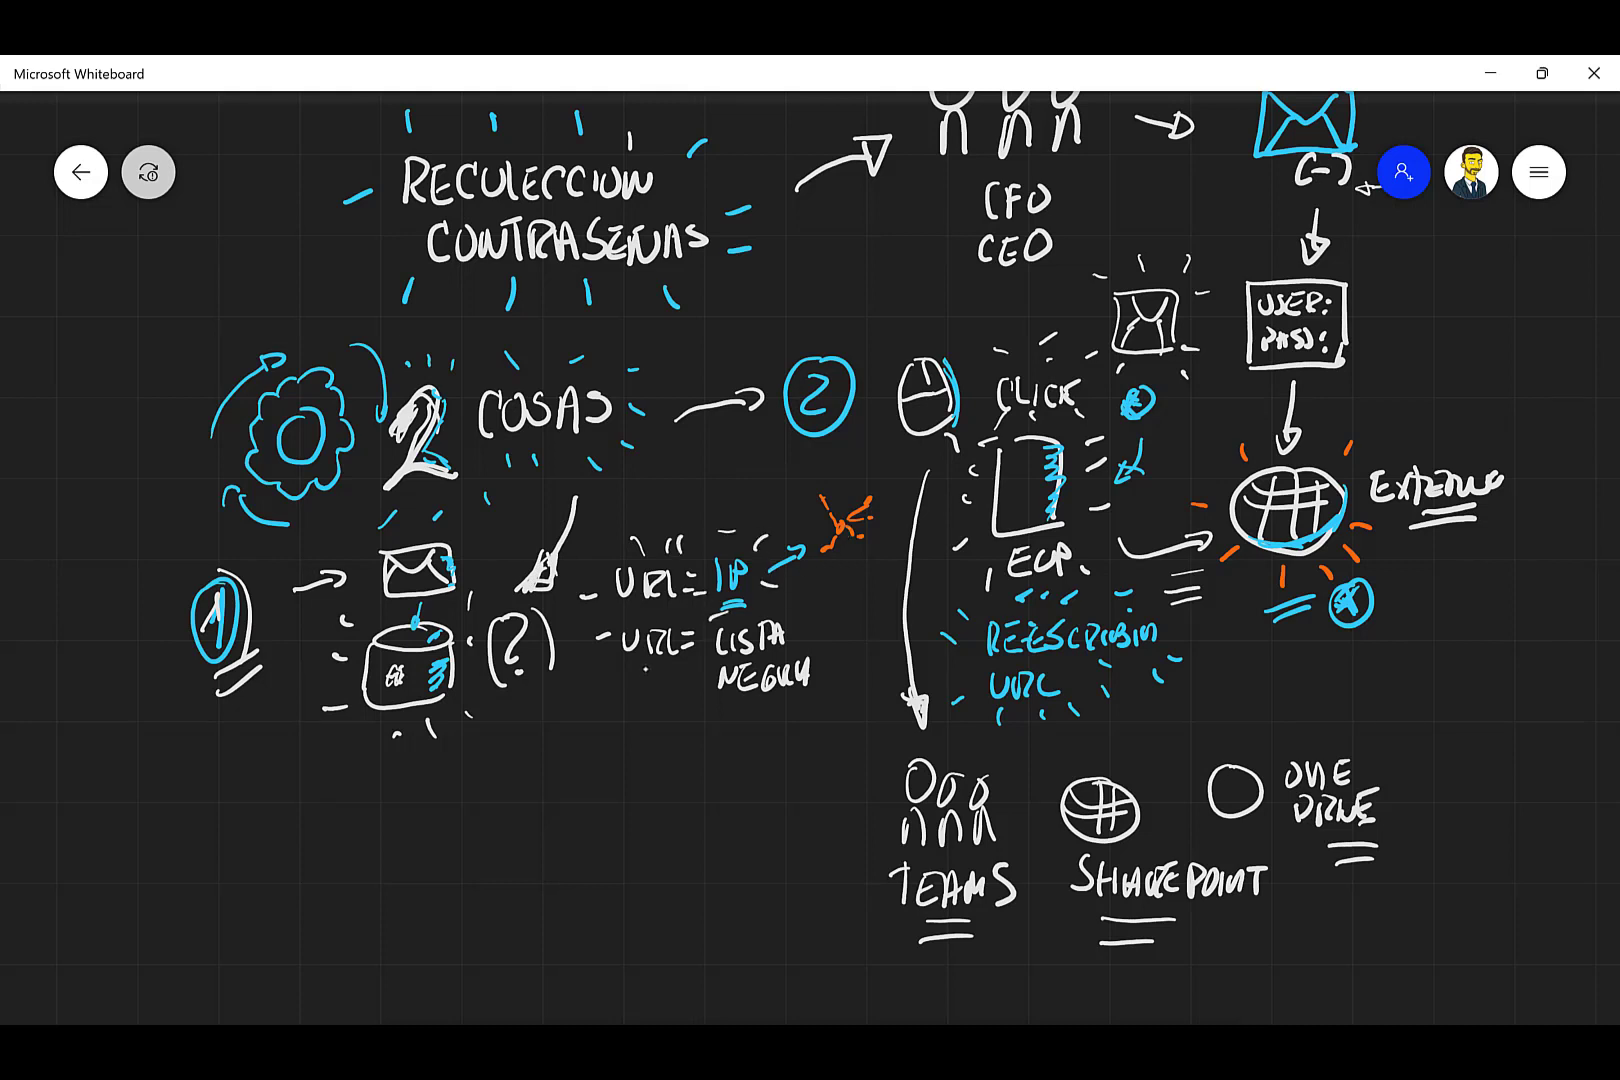
- Double underline "LISTA NEGRA" and surround the circled 2 with light grey emphasis marks
{"action": "left_click", "coordinate": [703, 694]}
{"action": "left_click_drag", "start_coordinate": [742, 716], "coordinate": [820, 689]}
{"action": "left_click_drag", "start_coordinate": [736, 734], "coordinate": [805, 705]}
{"action": "left_click_drag", "start_coordinate": [775, 314], "coordinate": [788, 328]}
{"action": "mouse_move", "coordinate": [822, 315]}
{"action": "left_mouse_down"}
{"action": "mouse_move", "coordinate": [824, 331]}
{"action": "mouse_move", "coordinate": [874, 325]}
{"action": "left_mouse_up"}
{"action": "mouse_move", "coordinate": [778, 437]}
{"action": "left_mouse_down"}
{"action": "mouse_move", "coordinate": [766, 463]}
{"action": "mouse_move", "coordinate": [860, 451]}
{"action": "left_mouse_up"}
{"action": "mouse_move", "coordinate": [858, 393]}
{"action": "left_mouse_down"}
{"action": "mouse_move", "coordinate": [871, 408]}
{"action": "mouse_move", "coordinate": [879, 346]}
{"action": "left_mouse_up"}
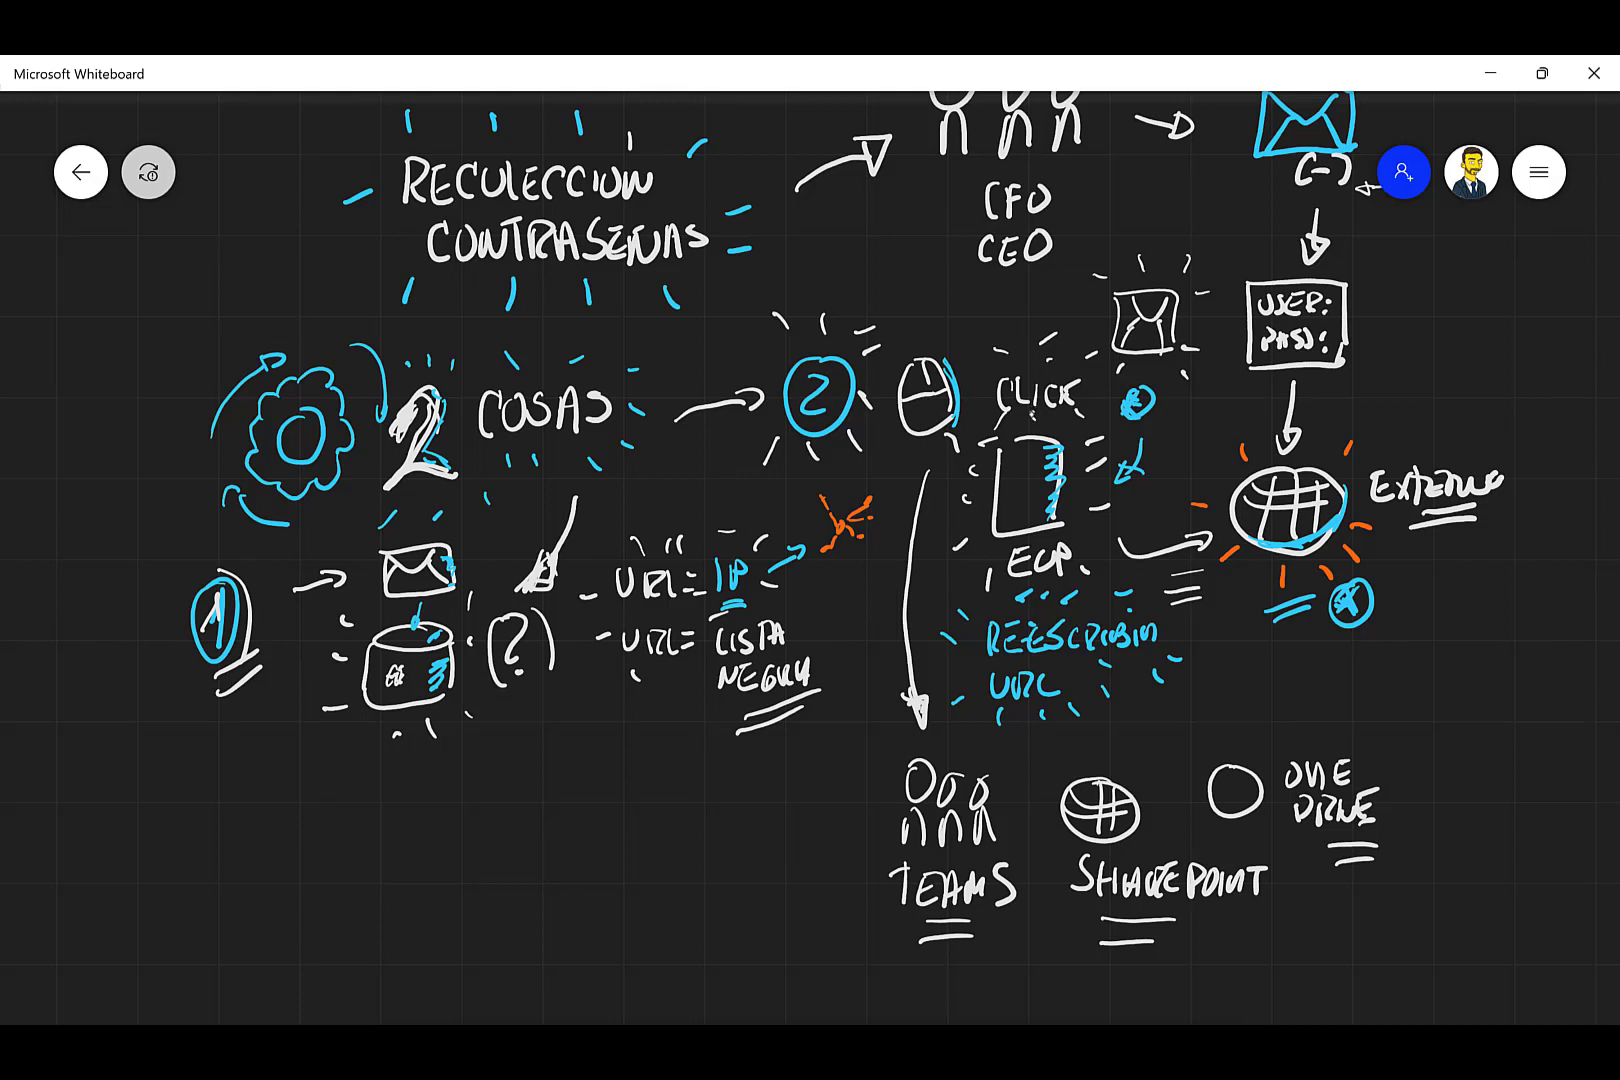
- Draw a small envelope inside the EOP box and add more emphasis marks around the envelope above it
{"action": "mouse_move", "coordinate": [1016, 488]}
{"action": "left_mouse_down"}
{"action": "mouse_move", "coordinate": [1032, 508]}
{"action": "mouse_move", "coordinate": [1040, 491]}
{"action": "left_mouse_up"}
{"action": "left_click_drag", "start_coordinate": [1042, 546], "coordinate": [1044, 560]}
{"action": "left_click_drag", "start_coordinate": [1068, 662], "coordinate": [1090, 659]}
{"action": "left_click_drag", "start_coordinate": [1089, 298], "coordinate": [1091, 308]}
{"action": "left_click_drag", "start_coordinate": [1122, 373], "coordinate": [1136, 366]}
{"action": "left_click_drag", "start_coordinate": [1212, 319], "coordinate": [1215, 332]}
{"action": "left_click_drag", "start_coordinate": [1208, 294], "coordinate": [1212, 290]}
- Add emphasis marks above the Teams and SharePoint icons, and light blue shading and rays to the OneDrive circle
{"action": "mouse_move", "coordinate": [857, 764]}
{"action": "left_mouse_down"}
{"action": "mouse_move", "coordinate": [852, 786]}
{"action": "mouse_move", "coordinate": [882, 763]}
{"action": "left_mouse_up"}
{"action": "mouse_move", "coordinate": [1024, 753]}
{"action": "left_mouse_down"}
{"action": "mouse_move", "coordinate": [1017, 768]}
{"action": "mouse_move", "coordinate": [1069, 762]}
{"action": "left_mouse_up"}
{"action": "left_click_drag", "start_coordinate": [1134, 745], "coordinate": [1141, 761]}
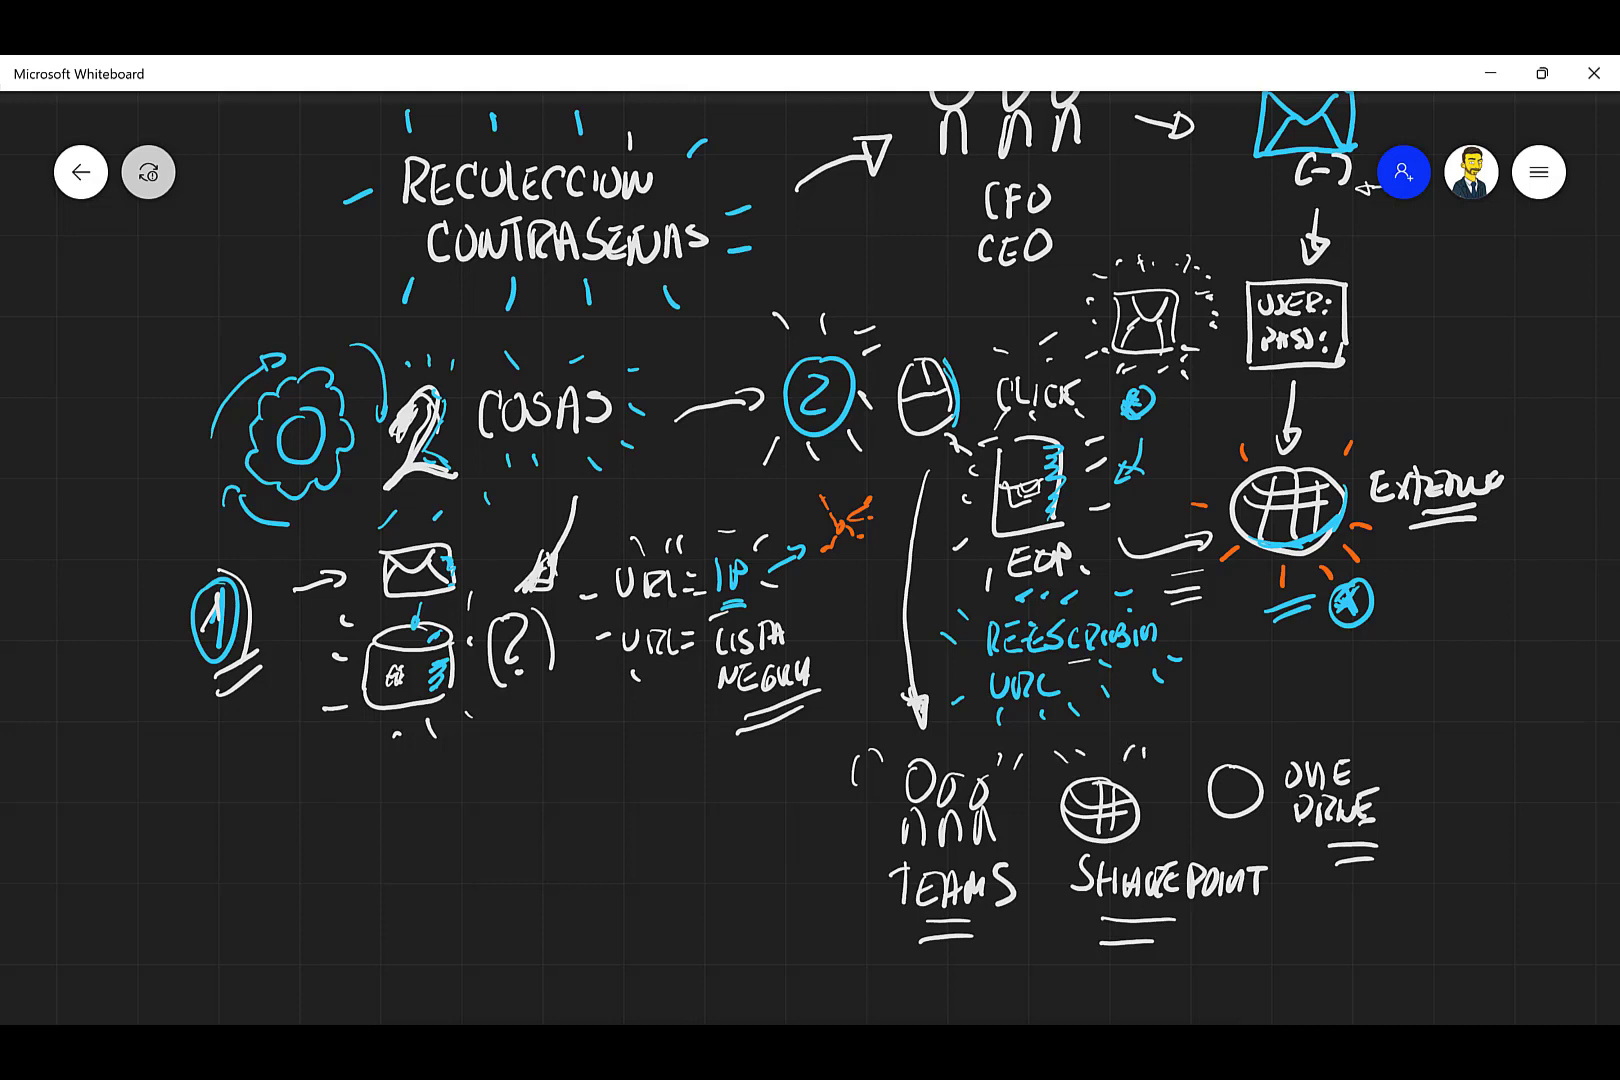
{"action": "mouse_move", "coordinate": [1243, 770]}
{"action": "left_mouse_down"}
{"action": "mouse_move", "coordinate": [1250, 810]}
{"action": "mouse_move", "coordinate": [1258, 790]}
{"action": "left_mouse_up"}
{"action": "mouse_move", "coordinate": [1236, 731]}
{"action": "left_mouse_down"}
{"action": "mouse_move", "coordinate": [1266, 750]}
{"action": "mouse_move", "coordinate": [1197, 779]}
{"action": "left_mouse_up"}
{"action": "left_click_drag", "start_coordinate": [1227, 812], "coordinate": [1213, 827]}
- Draw a thick downward arrow with light blue shading beneath the "(?)" in the empty area
{"action": "left_click_drag", "start_coordinate": [810, 600], "coordinate": [926, 364]}
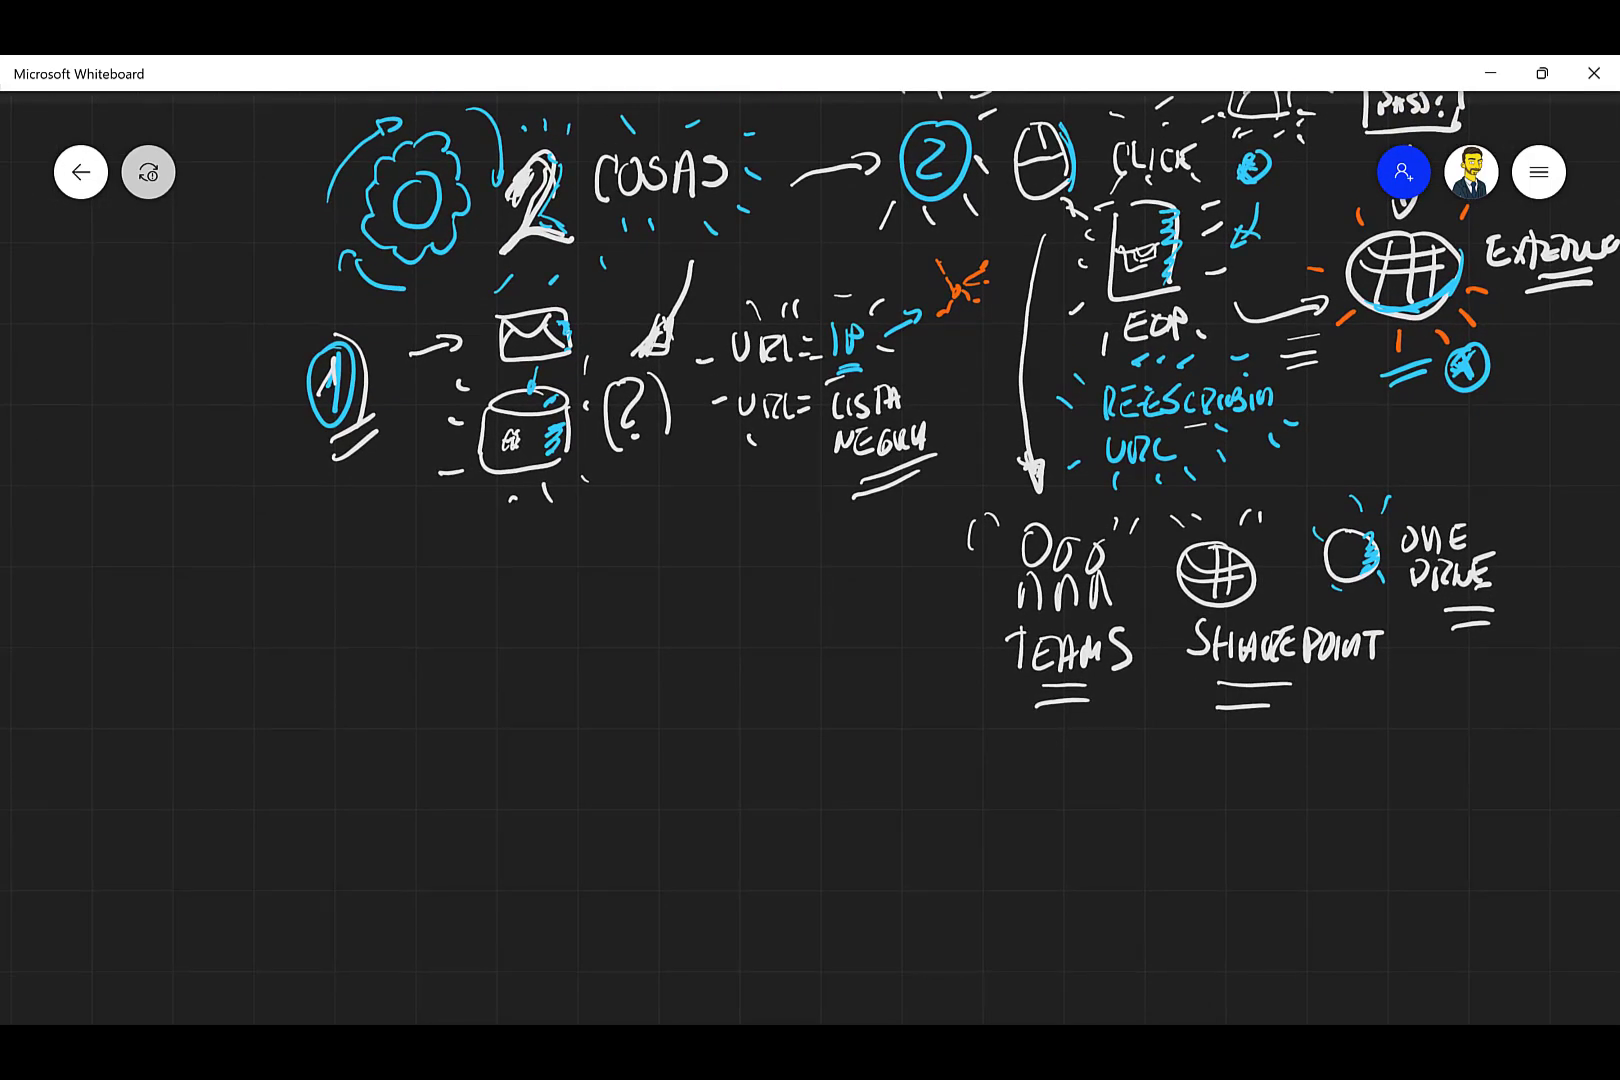
{"action": "mouse_move", "coordinate": [632, 540]}
{"action": "left_mouse_down"}
{"action": "mouse_move", "coordinate": [633, 620]}
{"action": "mouse_move", "coordinate": [657, 614]}
{"action": "mouse_move", "coordinate": [632, 630]}
{"action": "mouse_move", "coordinate": [645, 648]}
{"action": "left_mouse_up"}
{"action": "mouse_move", "coordinate": [652, 542]}
{"action": "left_mouse_down"}
{"action": "mouse_move", "coordinate": [657, 623]}
{"action": "mouse_move", "coordinate": [636, 654]}
{"action": "left_mouse_up"}
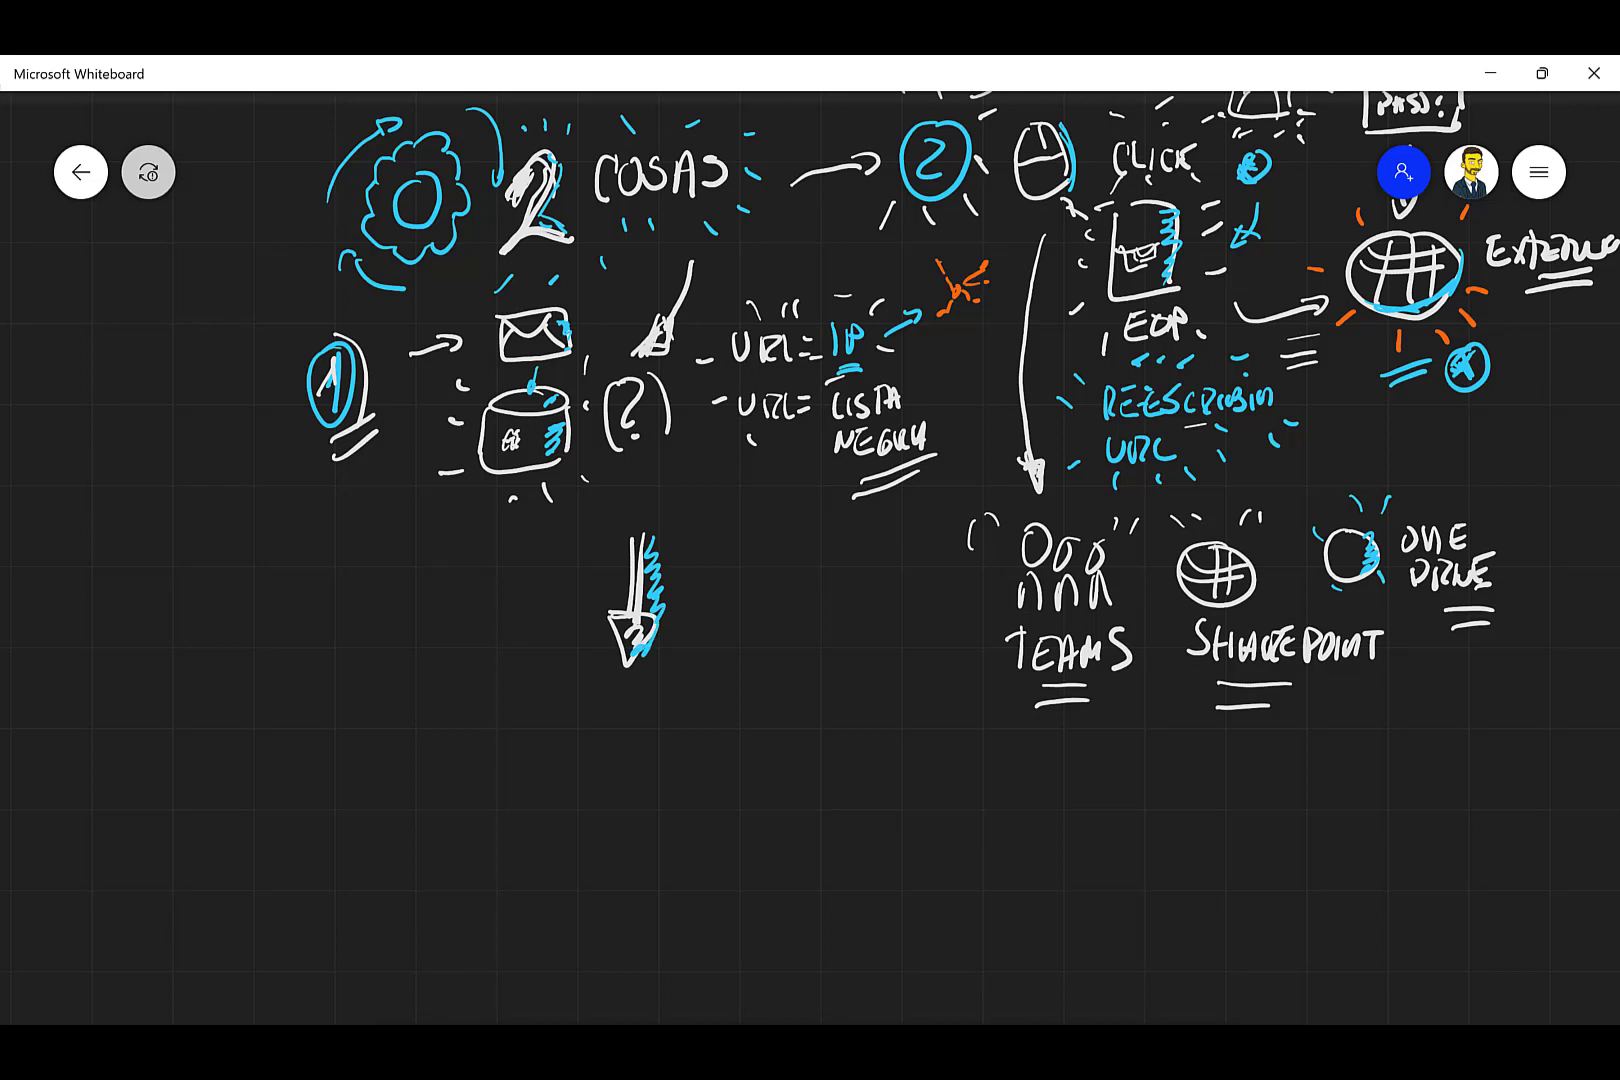
- Handwrite "SAFE LINKS" in light grey beneath the thick downward arrow
{"action": "mouse_move", "coordinate": [563, 745]}
{"action": "left_mouse_down"}
{"action": "mouse_move", "coordinate": [528, 801]}
{"action": "mouse_move", "coordinate": [606, 809]}
{"action": "mouse_move", "coordinate": [606, 788]}
{"action": "left_mouse_up"}
{"action": "mouse_move", "coordinate": [619, 770]}
{"action": "left_mouse_down"}
{"action": "mouse_move", "coordinate": [620, 812]}
{"action": "mouse_move", "coordinate": [632, 783]}
{"action": "left_mouse_up"}
{"action": "left_click_drag", "start_coordinate": [638, 775], "coordinate": [661, 805]}
{"action": "left_click_drag", "start_coordinate": [632, 768], "coordinate": [731, 810]}
{"action": "mouse_move", "coordinate": [734, 777]}
{"action": "left_mouse_down"}
{"action": "mouse_move", "coordinate": [734, 815]}
{"action": "mouse_move", "coordinate": [783, 778]}
{"action": "mouse_move", "coordinate": [783, 810]}
{"action": "left_mouse_up"}
{"action": "left_click_drag", "start_coordinate": [800, 778], "coordinate": [820, 805]}
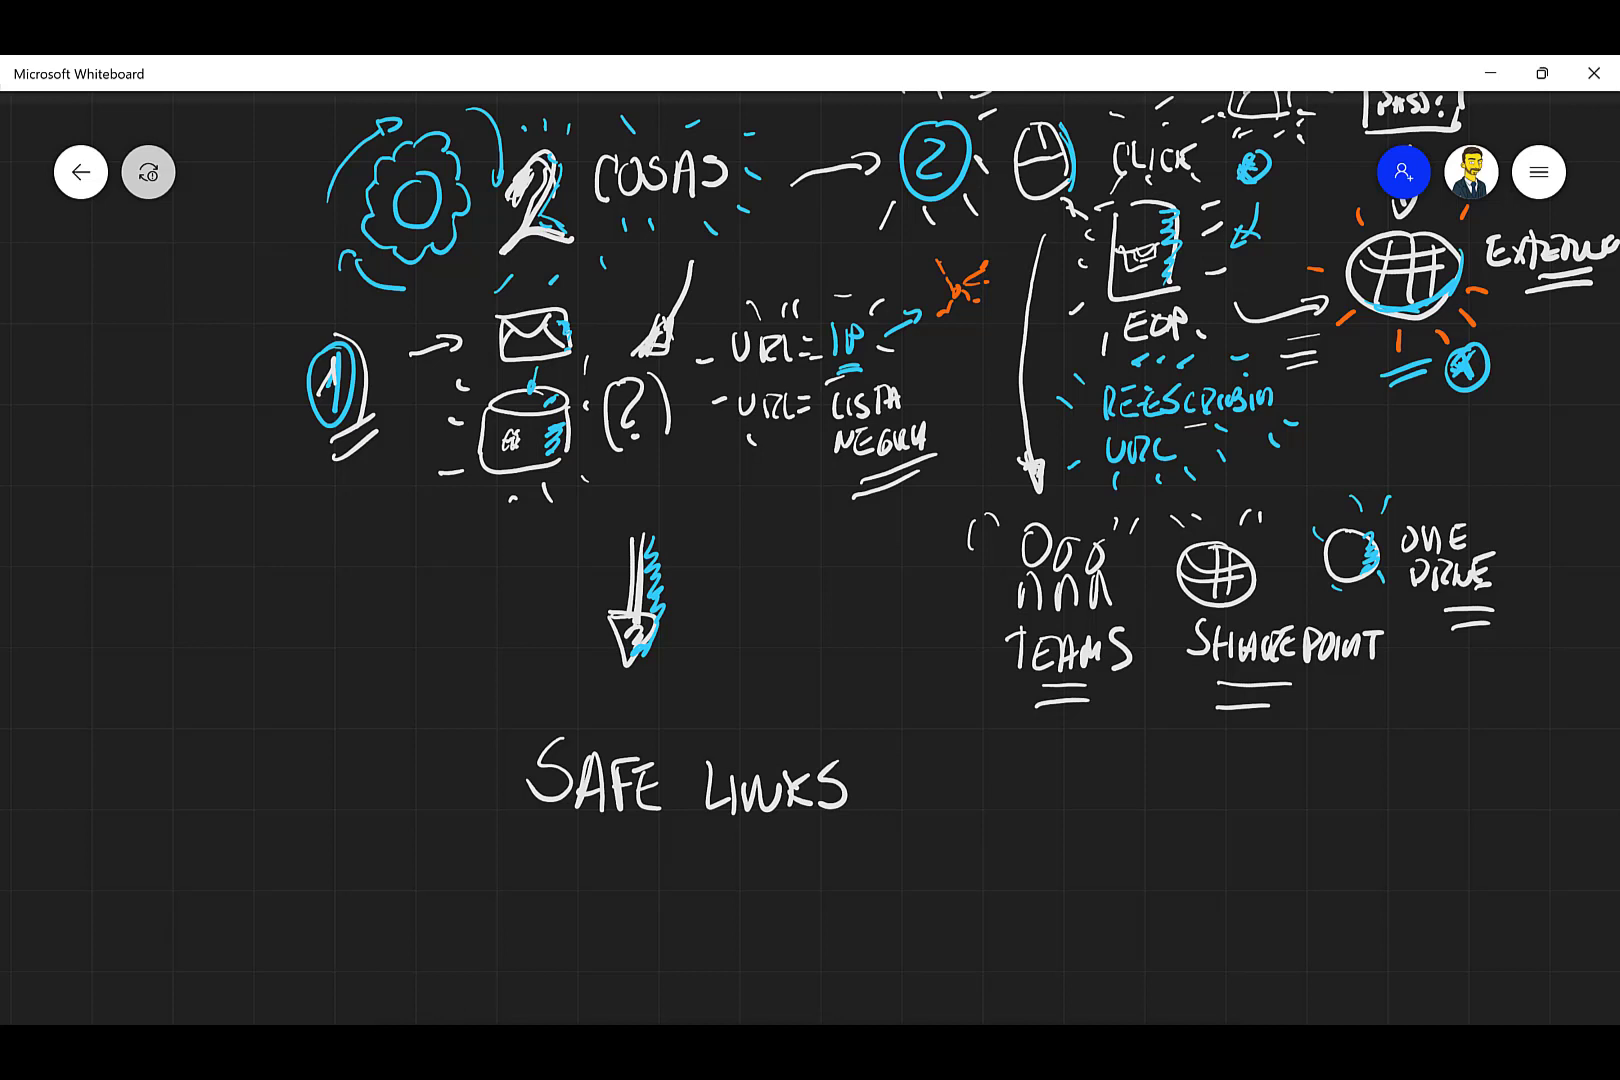
- Enclose "SAFE LINKS" in a light blue cloud outline and underline both words in light blue
{"action": "mouse_move", "coordinate": [556, 686]}
{"action": "left_mouse_down"}
{"action": "mouse_move", "coordinate": [502, 812]}
{"action": "mouse_move", "coordinate": [676, 870]}
{"action": "mouse_move", "coordinate": [866, 833]}
{"action": "mouse_move", "coordinate": [785, 712]}
{"action": "mouse_move", "coordinate": [703, 740]}
{"action": "left_mouse_up"}
{"action": "mouse_move", "coordinate": [673, 697]}
{"action": "left_mouse_down"}
{"action": "mouse_move", "coordinate": [636, 718]}
{"action": "mouse_move", "coordinate": [556, 686]}
{"action": "left_mouse_up"}
{"action": "left_click_drag", "start_coordinate": [703, 713], "coordinate": [679, 692]}
{"action": "left_click_drag", "start_coordinate": [549, 822], "coordinate": [606, 826]}
{"action": "left_click_drag", "start_coordinate": [714, 827], "coordinate": [797, 822]}
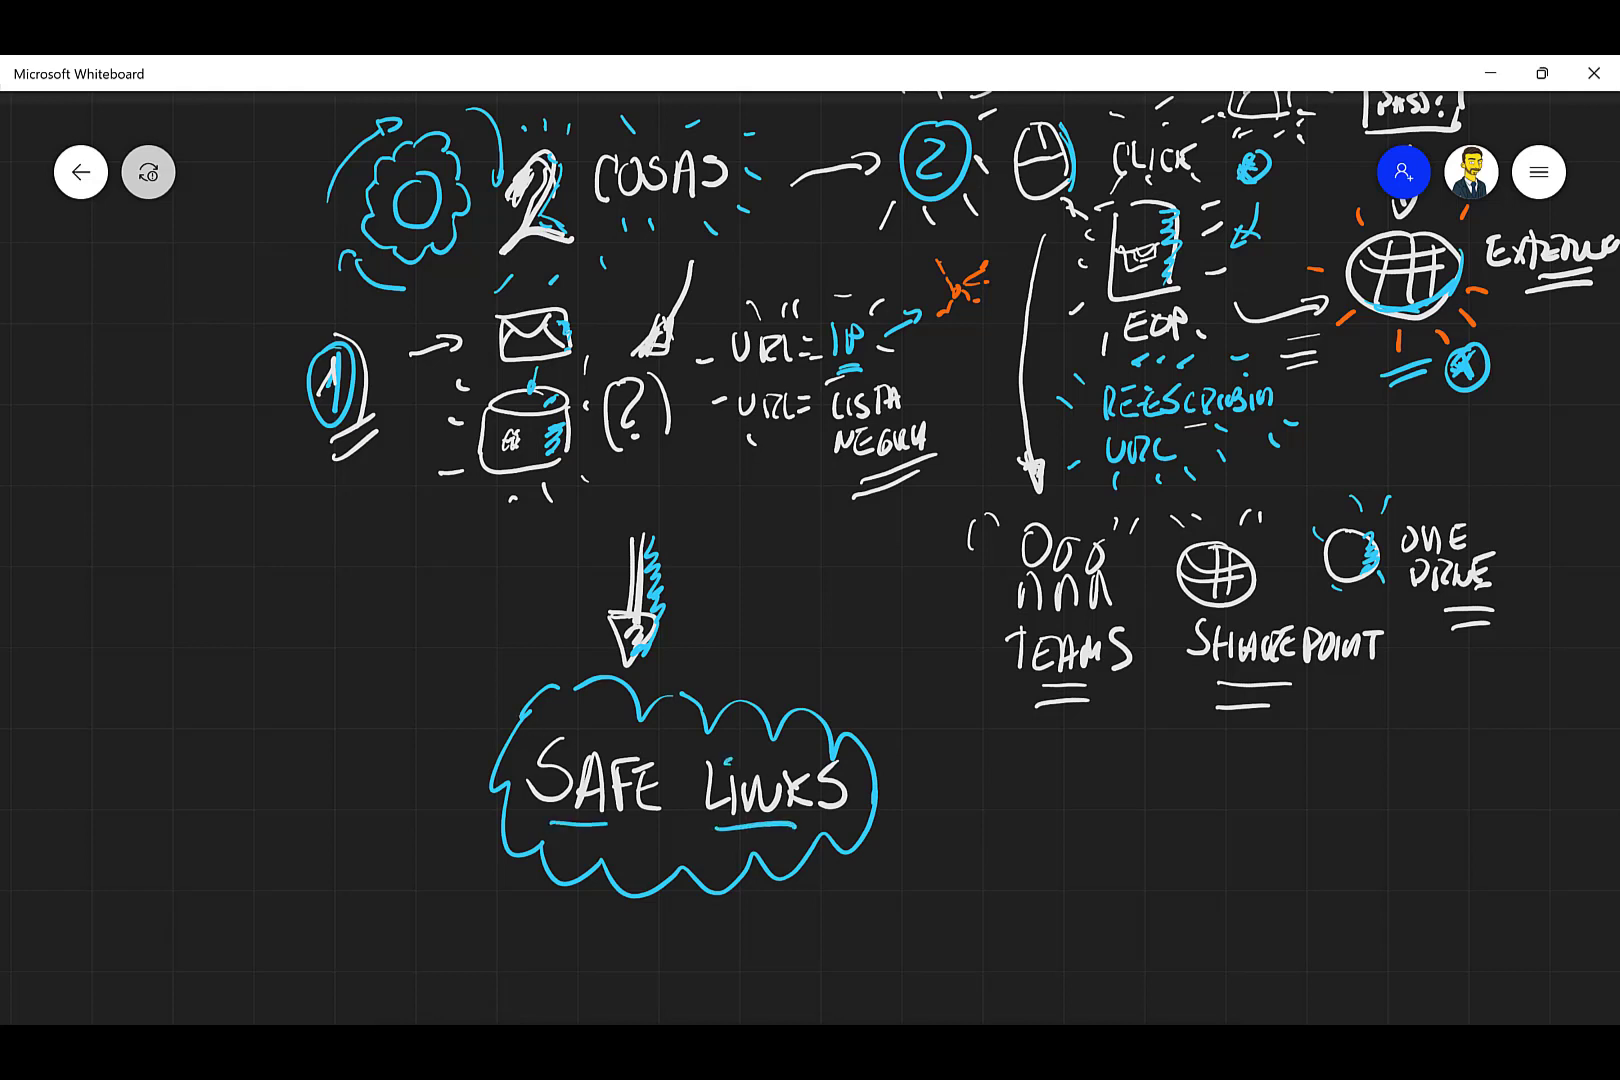
- Draw a large, thick light grey 2 at the upper edge of the "SAFE LINKS" cloud
{"action": "mouse_move", "coordinate": [753, 645]}
{"action": "left_mouse_down"}
{"action": "mouse_move", "coordinate": [815, 645]}
{"action": "mouse_move", "coordinate": [830, 690]}
{"action": "left_mouse_up"}
{"action": "mouse_move", "coordinate": [788, 608]}
{"action": "left_mouse_down"}
{"action": "mouse_move", "coordinate": [832, 694]}
{"action": "mouse_move", "coordinate": [785, 698]}
{"action": "left_mouse_up"}
{"action": "left_click_drag", "start_coordinate": [762, 628], "coordinate": [836, 704]}
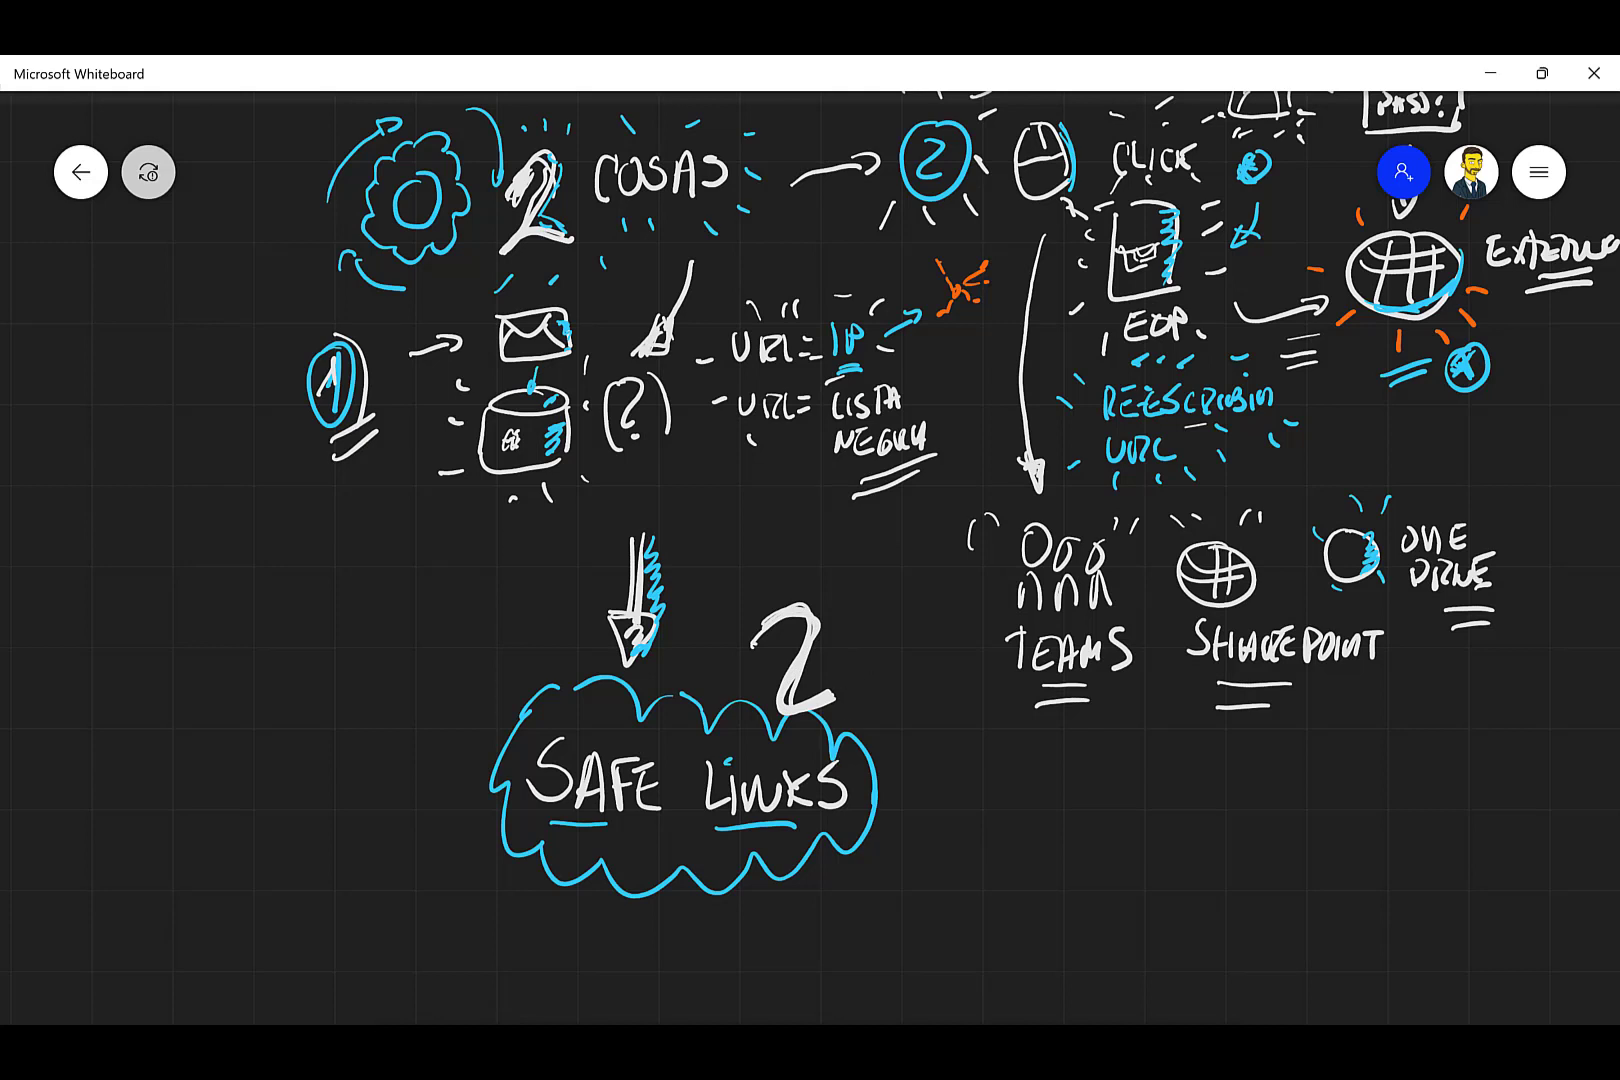
- Surround the "SAFE LINKS" cloud and its large 2 with emphasis marks
{"action": "left_click_drag", "start_coordinate": [810, 560], "coordinate": [645, 670]}
{"action": "left_click_drag", "start_coordinate": [810, 560], "coordinate": [765, 606]}
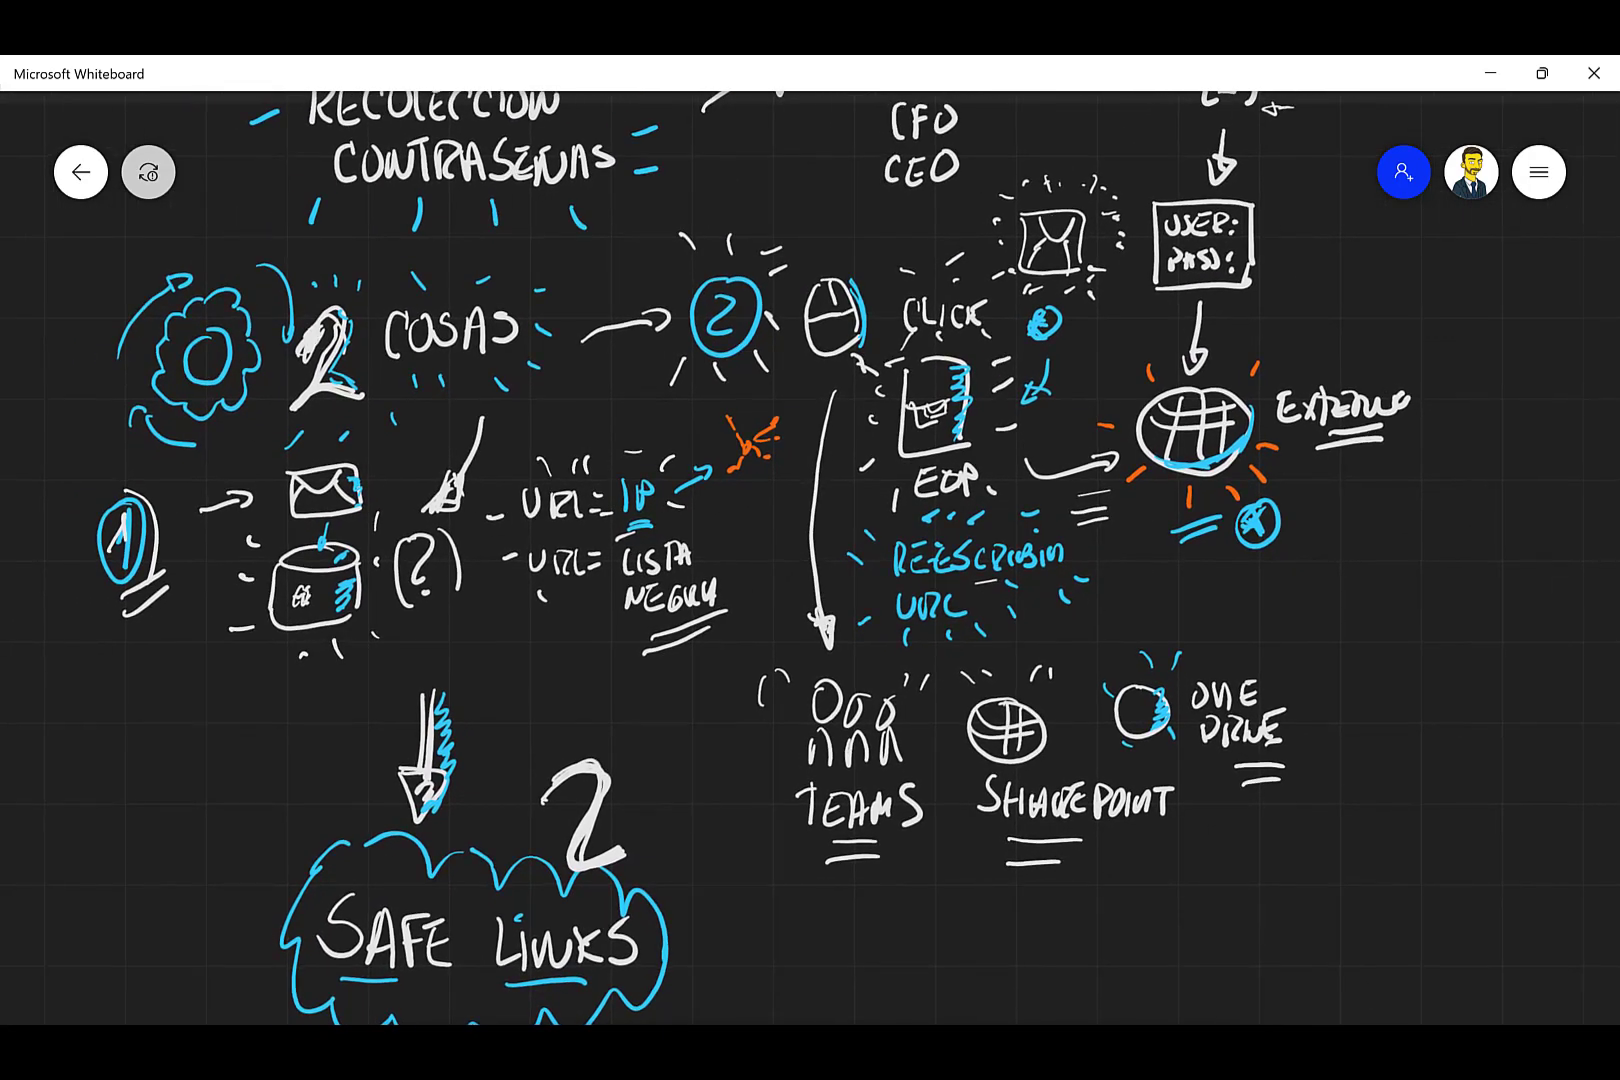
{"action": "left_click_drag", "start_coordinate": [810, 560], "coordinate": [777, 491]}
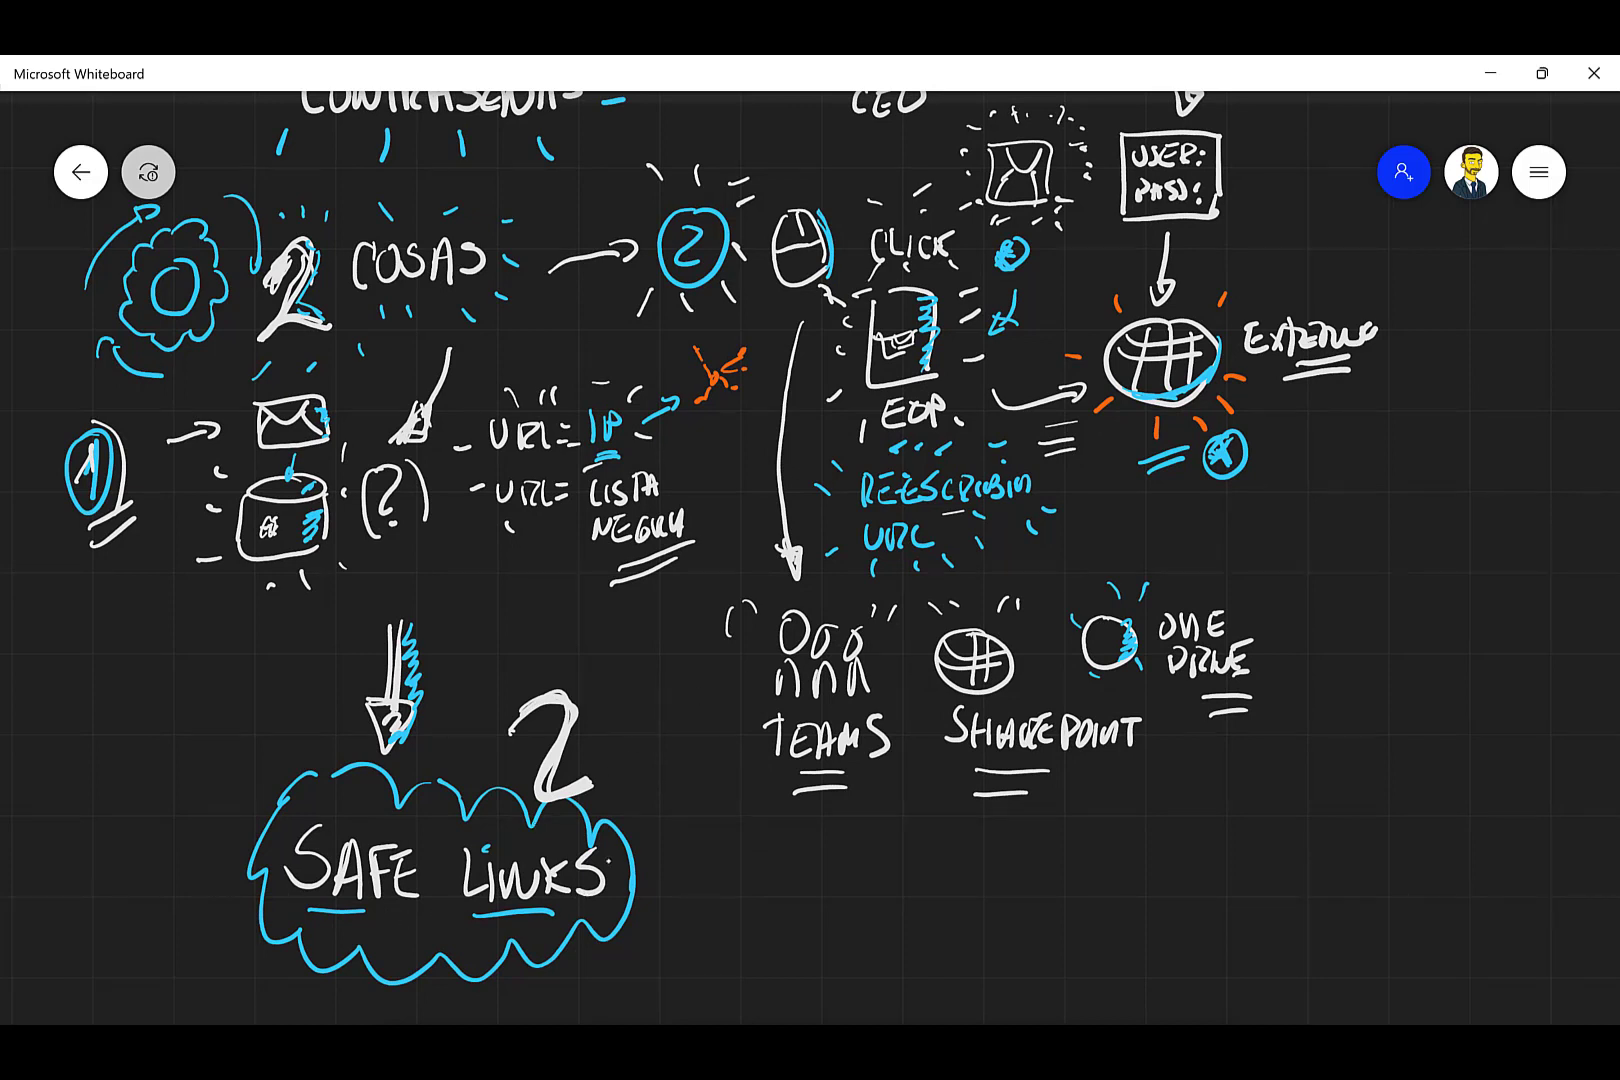
{"action": "left_click_drag", "start_coordinate": [202, 918], "coordinate": [224, 912]}
{"action": "left_click_drag", "start_coordinate": [214, 814], "coordinate": [236, 828]}
{"action": "left_click_drag", "start_coordinate": [260, 756], "coordinate": [279, 768]}
{"action": "left_click_drag", "start_coordinate": [648, 786], "coordinate": [675, 773]}
{"action": "left_click_drag", "start_coordinate": [661, 858], "coordinate": [687, 853]}
{"action": "left_click_drag", "start_coordinate": [649, 922], "coordinate": [669, 934]}
{"action": "left_click_drag", "start_coordinate": [567, 970], "coordinate": [579, 989]}
{"action": "left_click_drag", "start_coordinate": [464, 978], "coordinate": [467, 995]}
{"action": "left_click_drag", "start_coordinate": [314, 988], "coordinate": [286, 954]}
{"action": "left_click_drag", "start_coordinate": [460, 736], "coordinate": [466, 757]}
{"action": "mouse_move", "coordinate": [498, 748]}
{"action": "left_mouse_down"}
{"action": "mouse_move", "coordinate": [491, 770]}
{"action": "mouse_move", "coordinate": [427, 762]}
{"action": "left_mouse_up"}
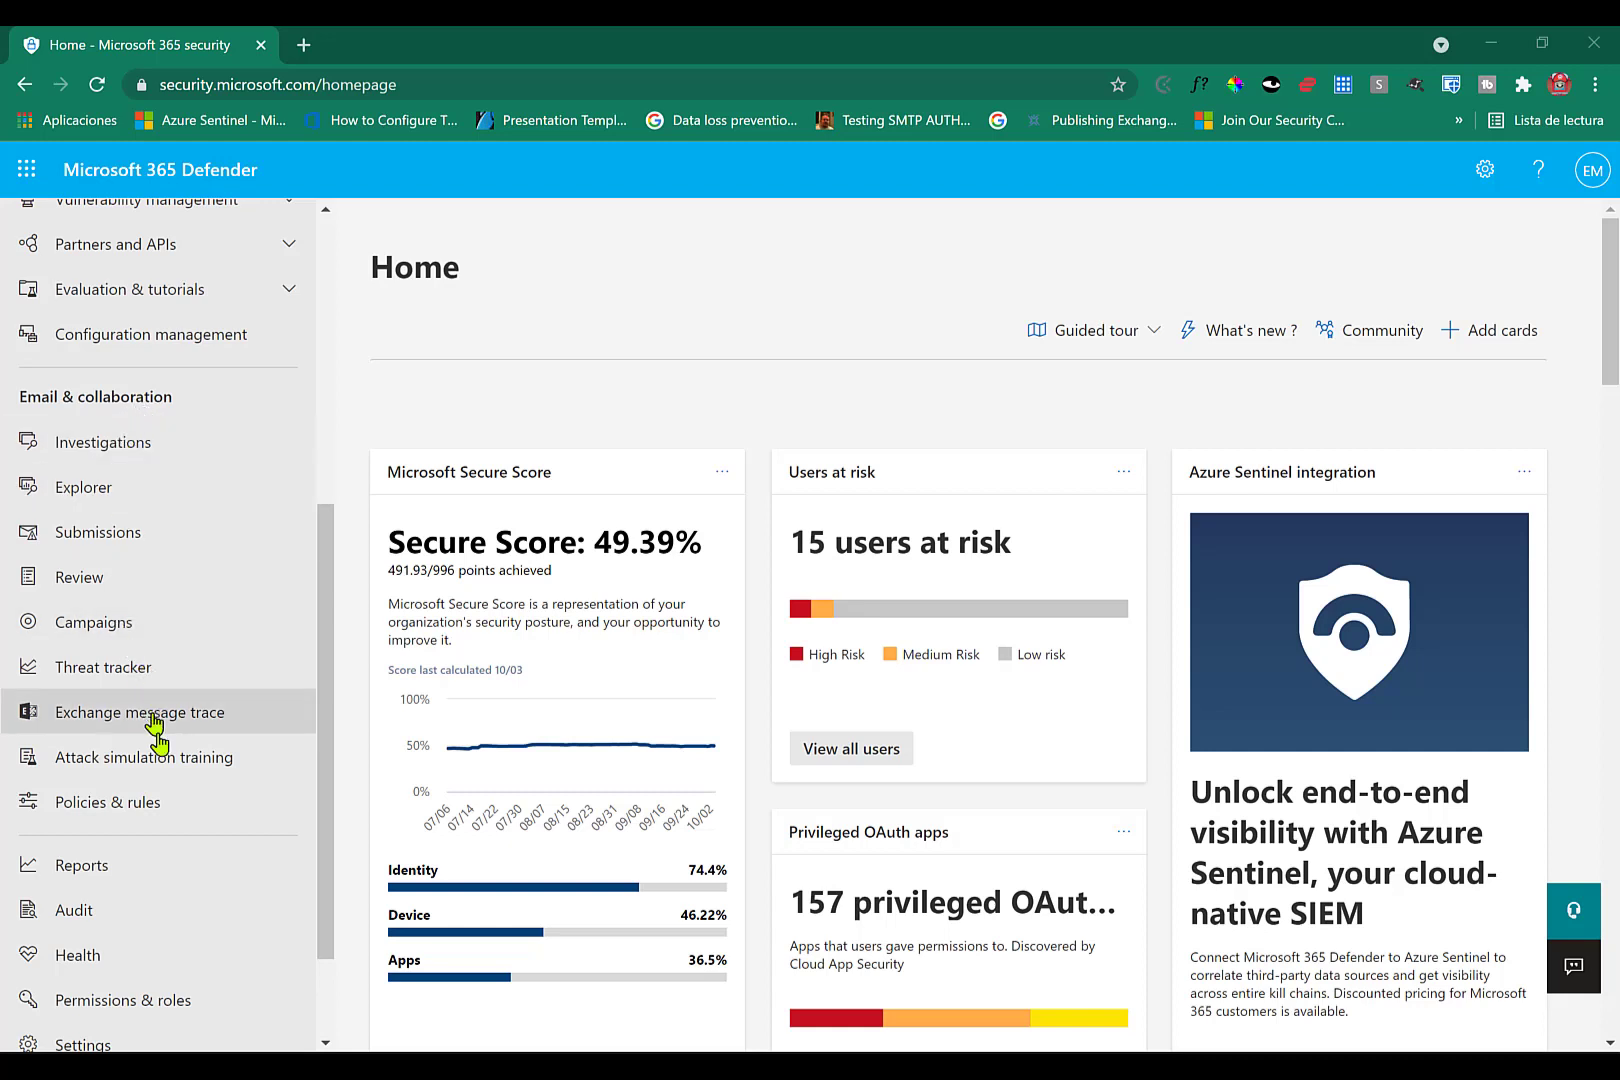
- In the Microsoft 365 Defender portal, open the Safe Links threat policies under Policies & rules
{"action": "left_click", "coordinate": [110, 813]}
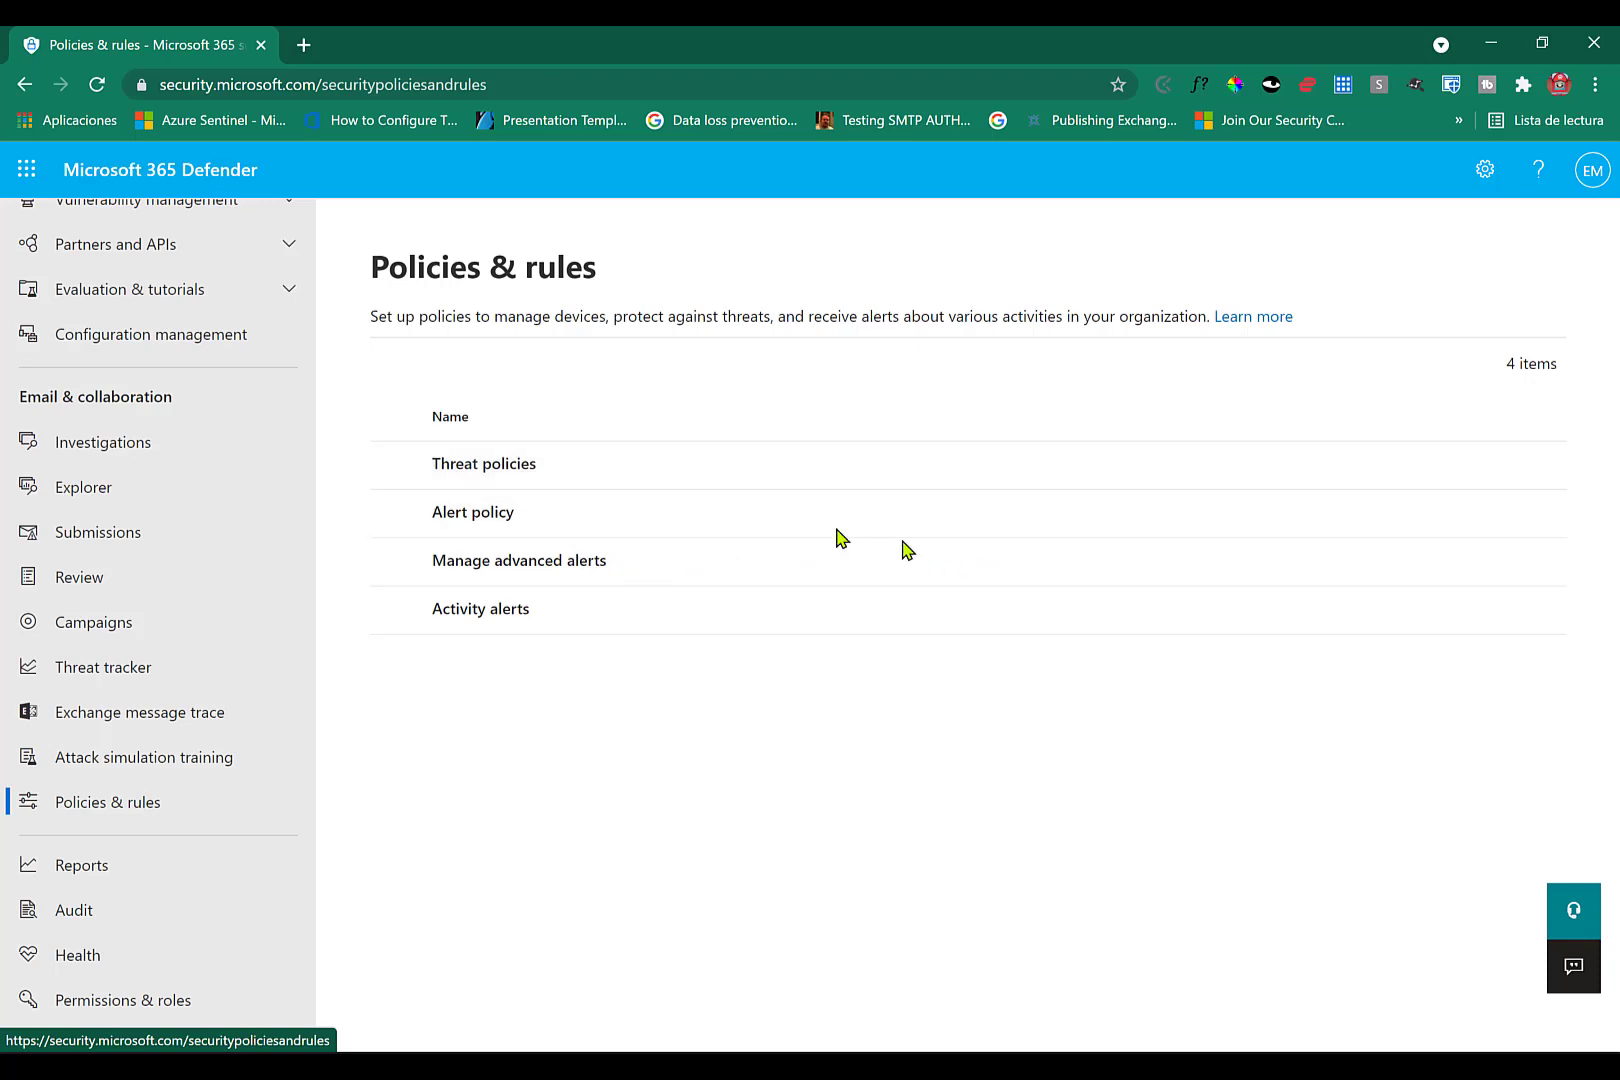
{"action": "left_click", "coordinate": [490, 485]}
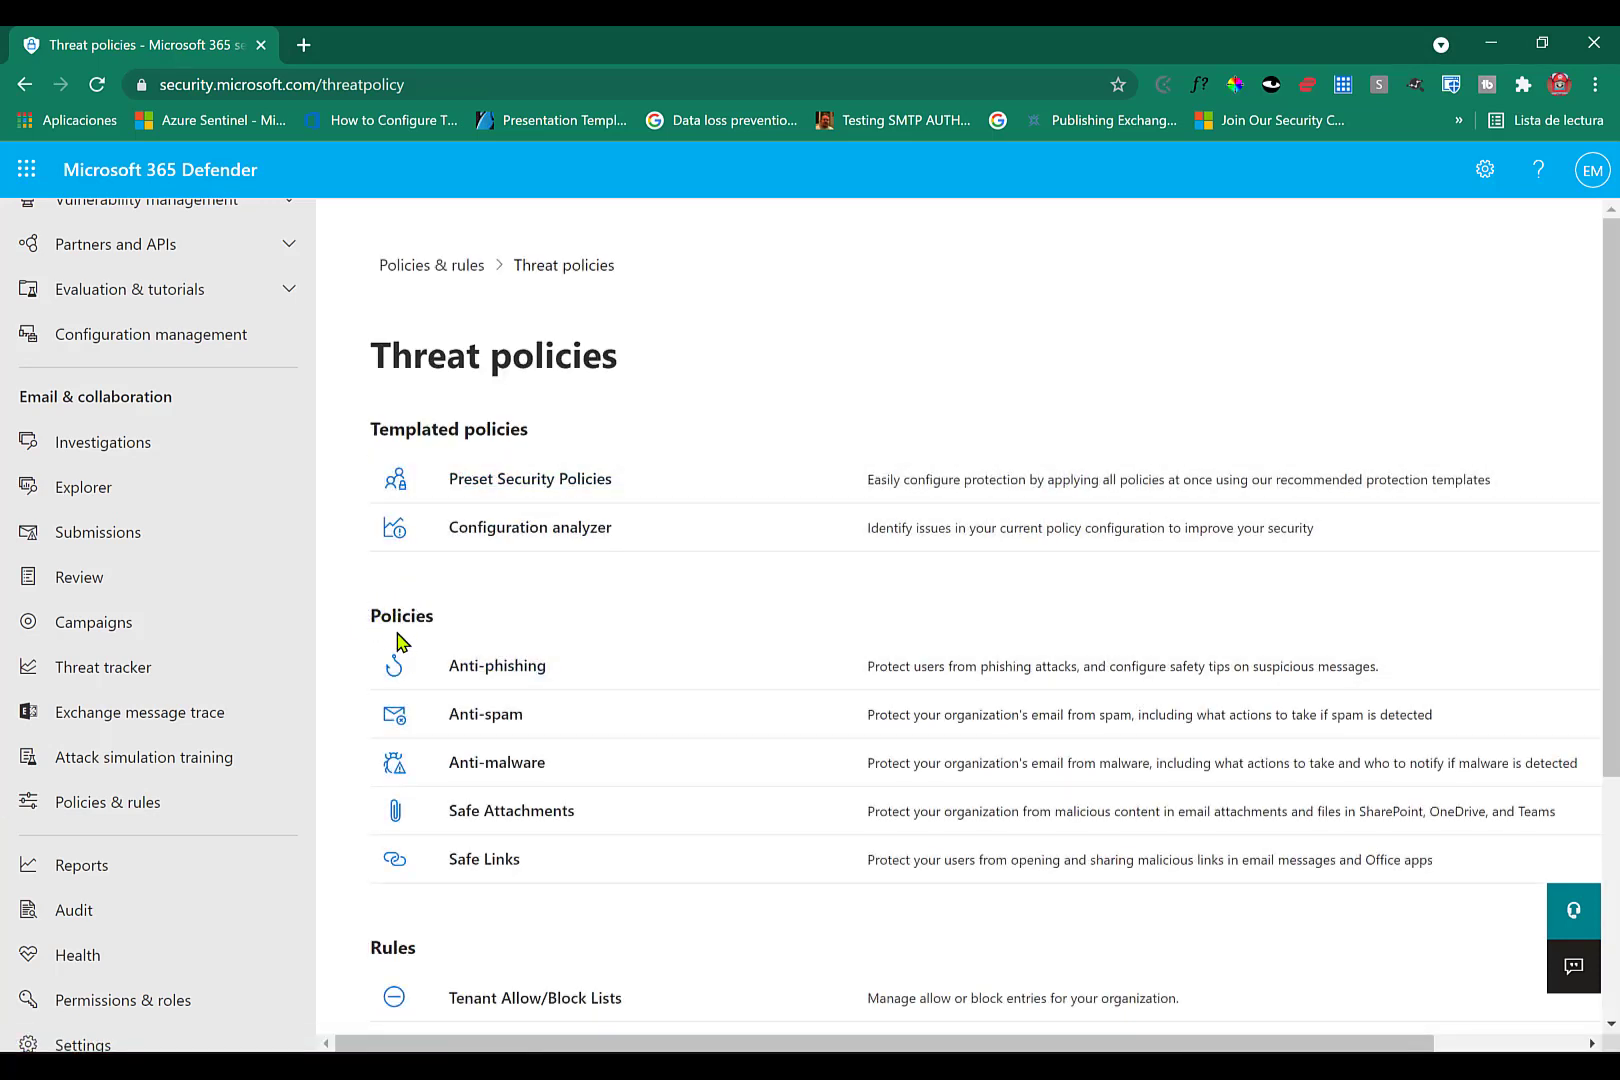
{"action": "left_click", "coordinate": [474, 864]}
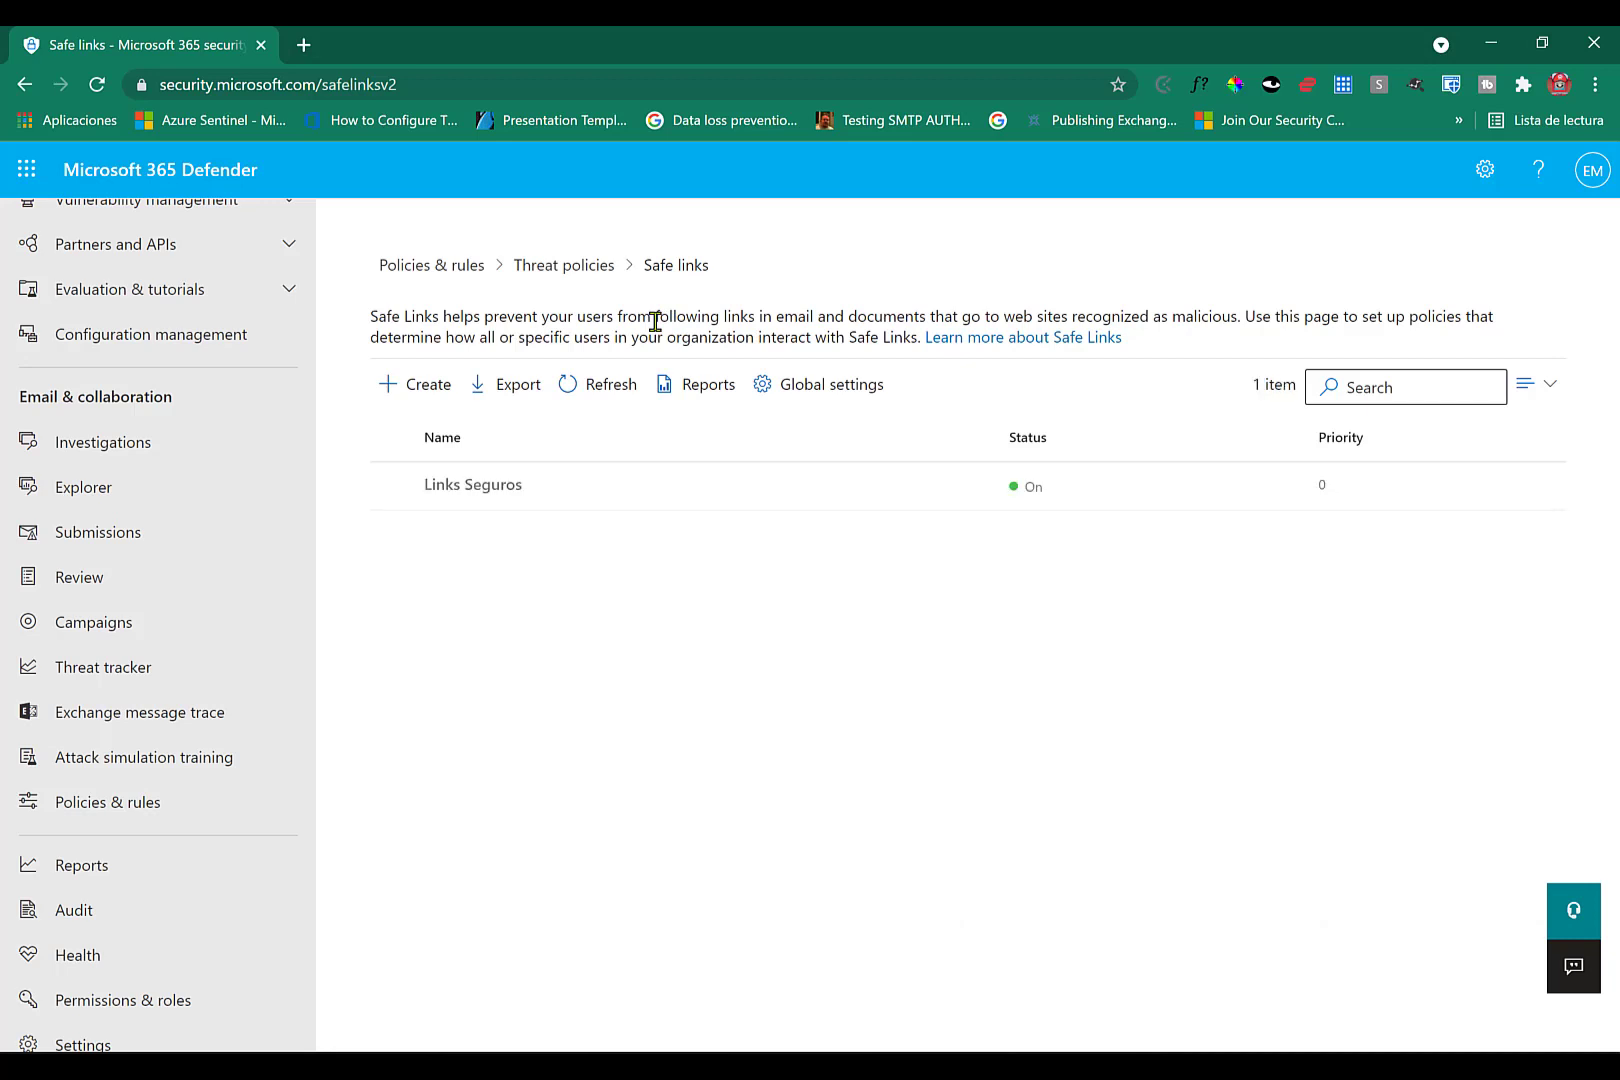
- Start a new Safe Links policy named "Ejemplo de SafeLink" and proceed to its users and domains
{"action": "left_click", "coordinate": [437, 402]}
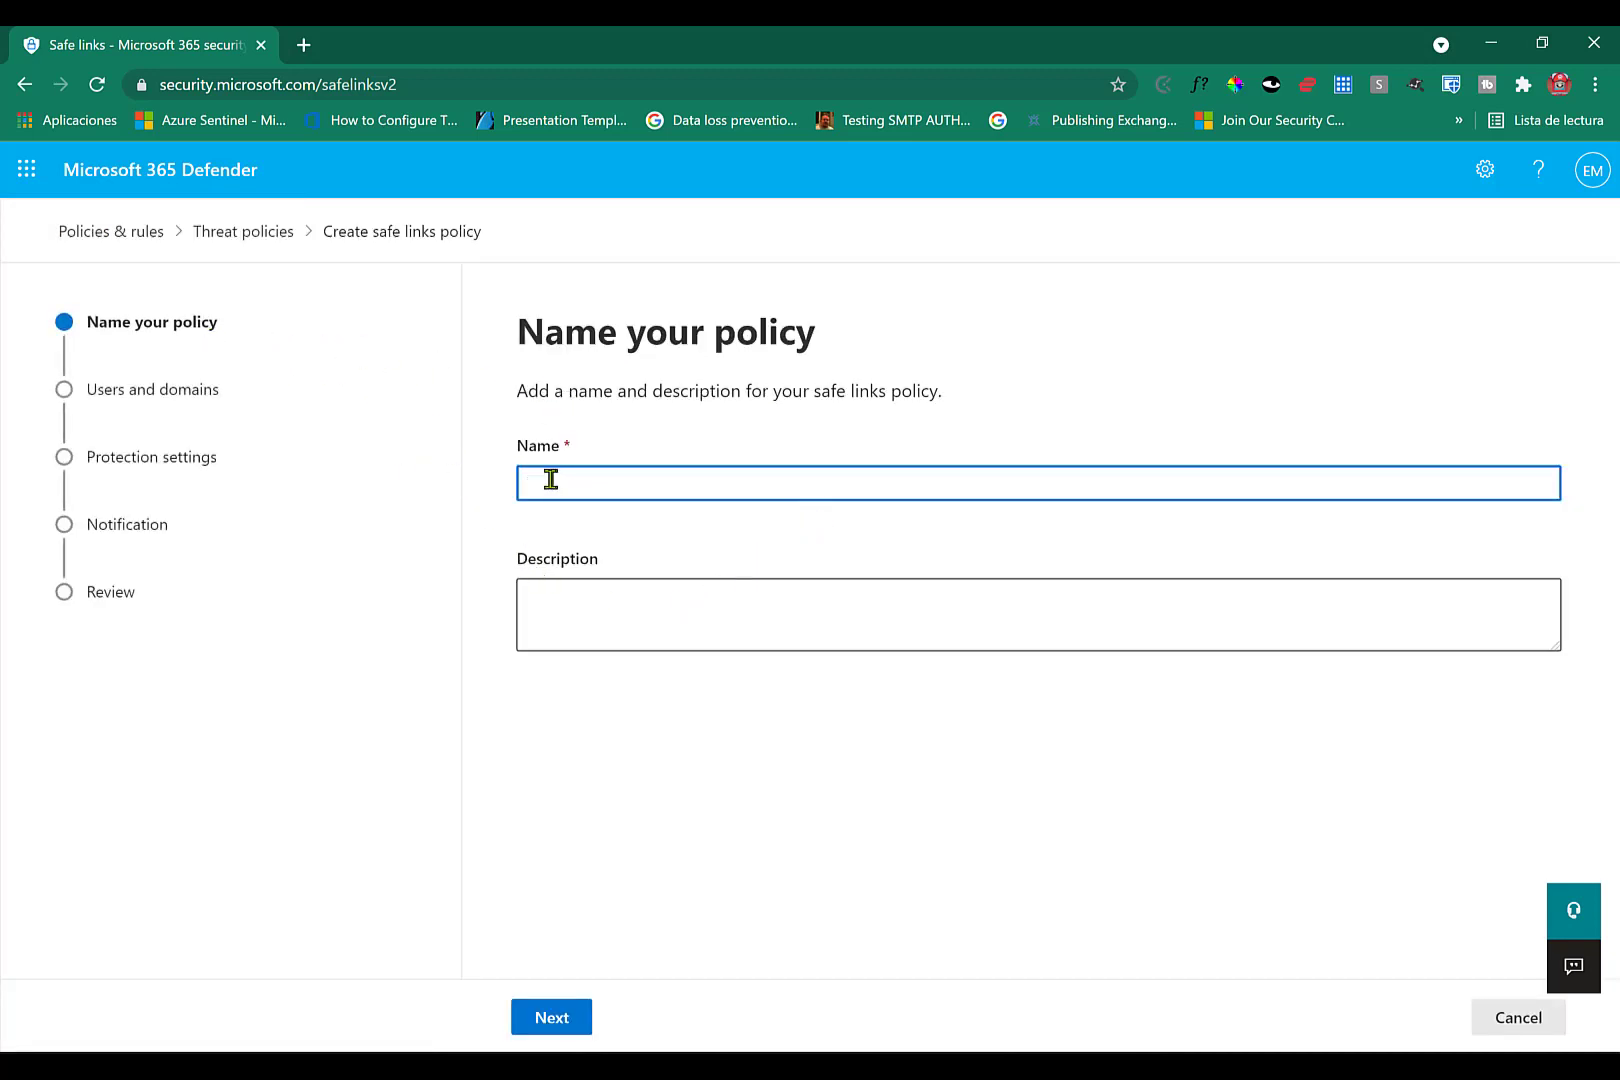
{"action": "type", "text": "Ejemplo de SafeLink"}
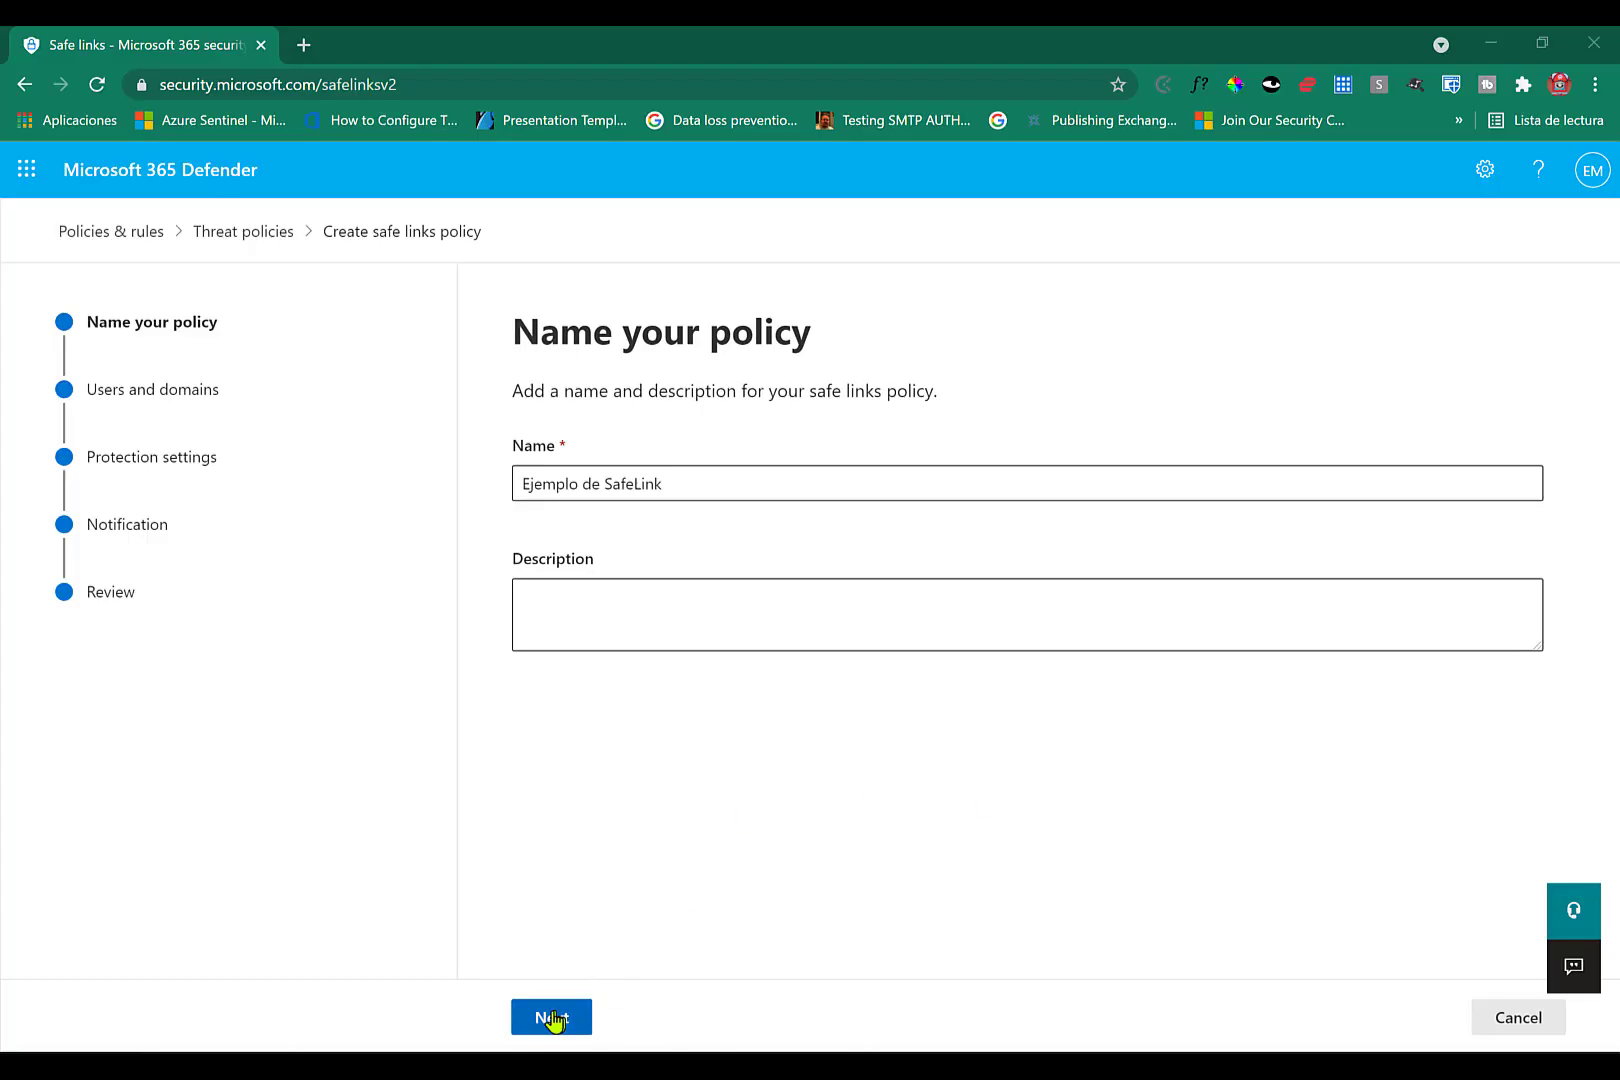
{"action": "left_click", "coordinate": [553, 1018]}
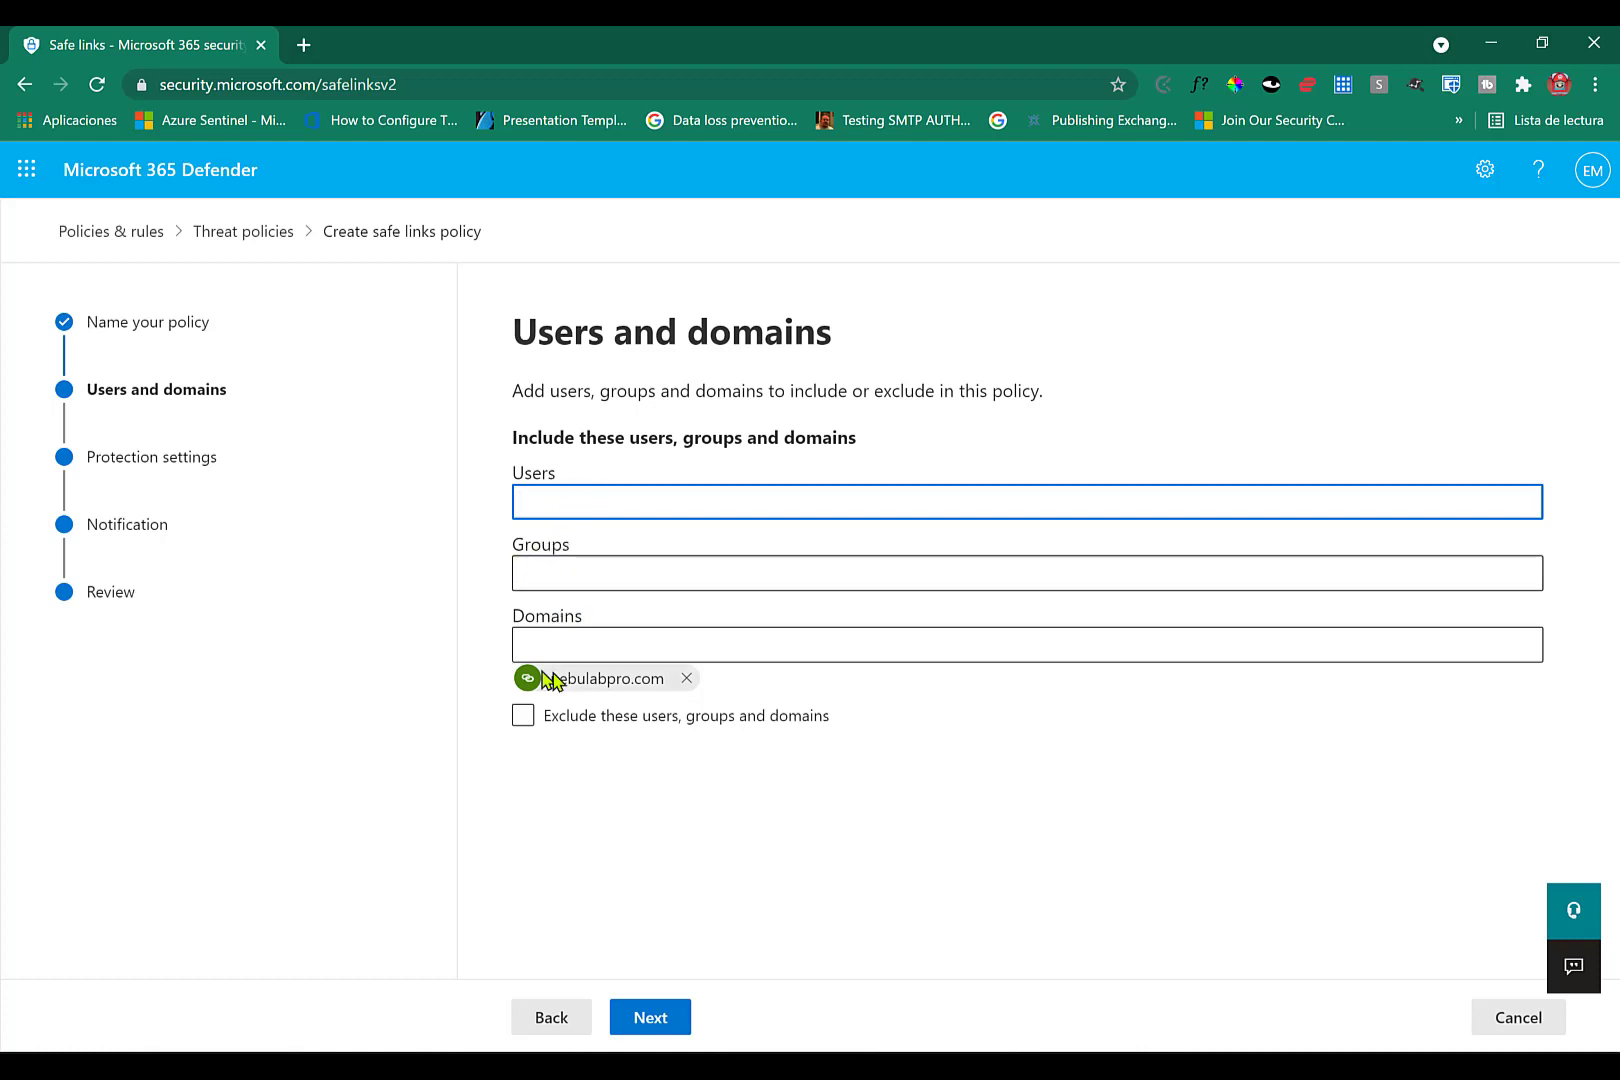
- Apply the policy to the nebulabpro.com domain without exclusions and proceed to the protection settings
{"action": "left_click", "coordinate": [617, 720]}
{"action": "left_click", "coordinate": [617, 720]}
{"action": "left_click", "coordinate": [655, 1020]}
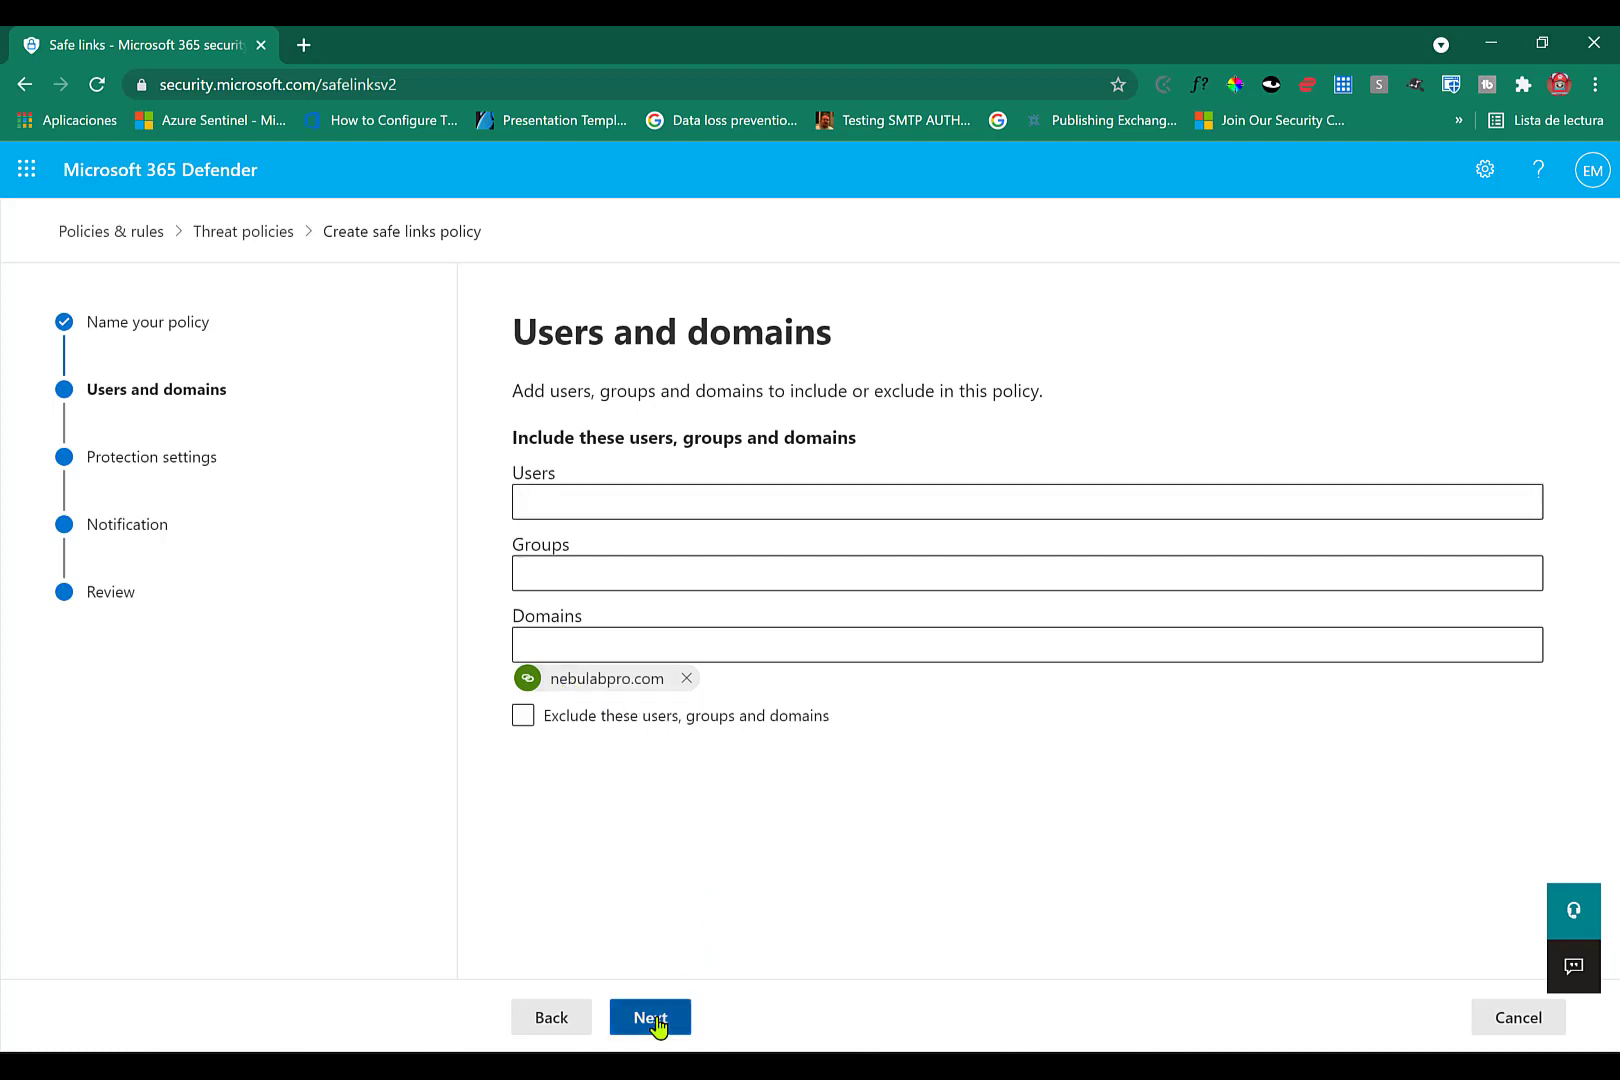
- Turn on the action for unknown or potentially malicious URLs both in messages and within Microsoft Teams
{"action": "left_click", "coordinate": [546, 428]}
{"action": "left_click", "coordinate": [545, 535]}
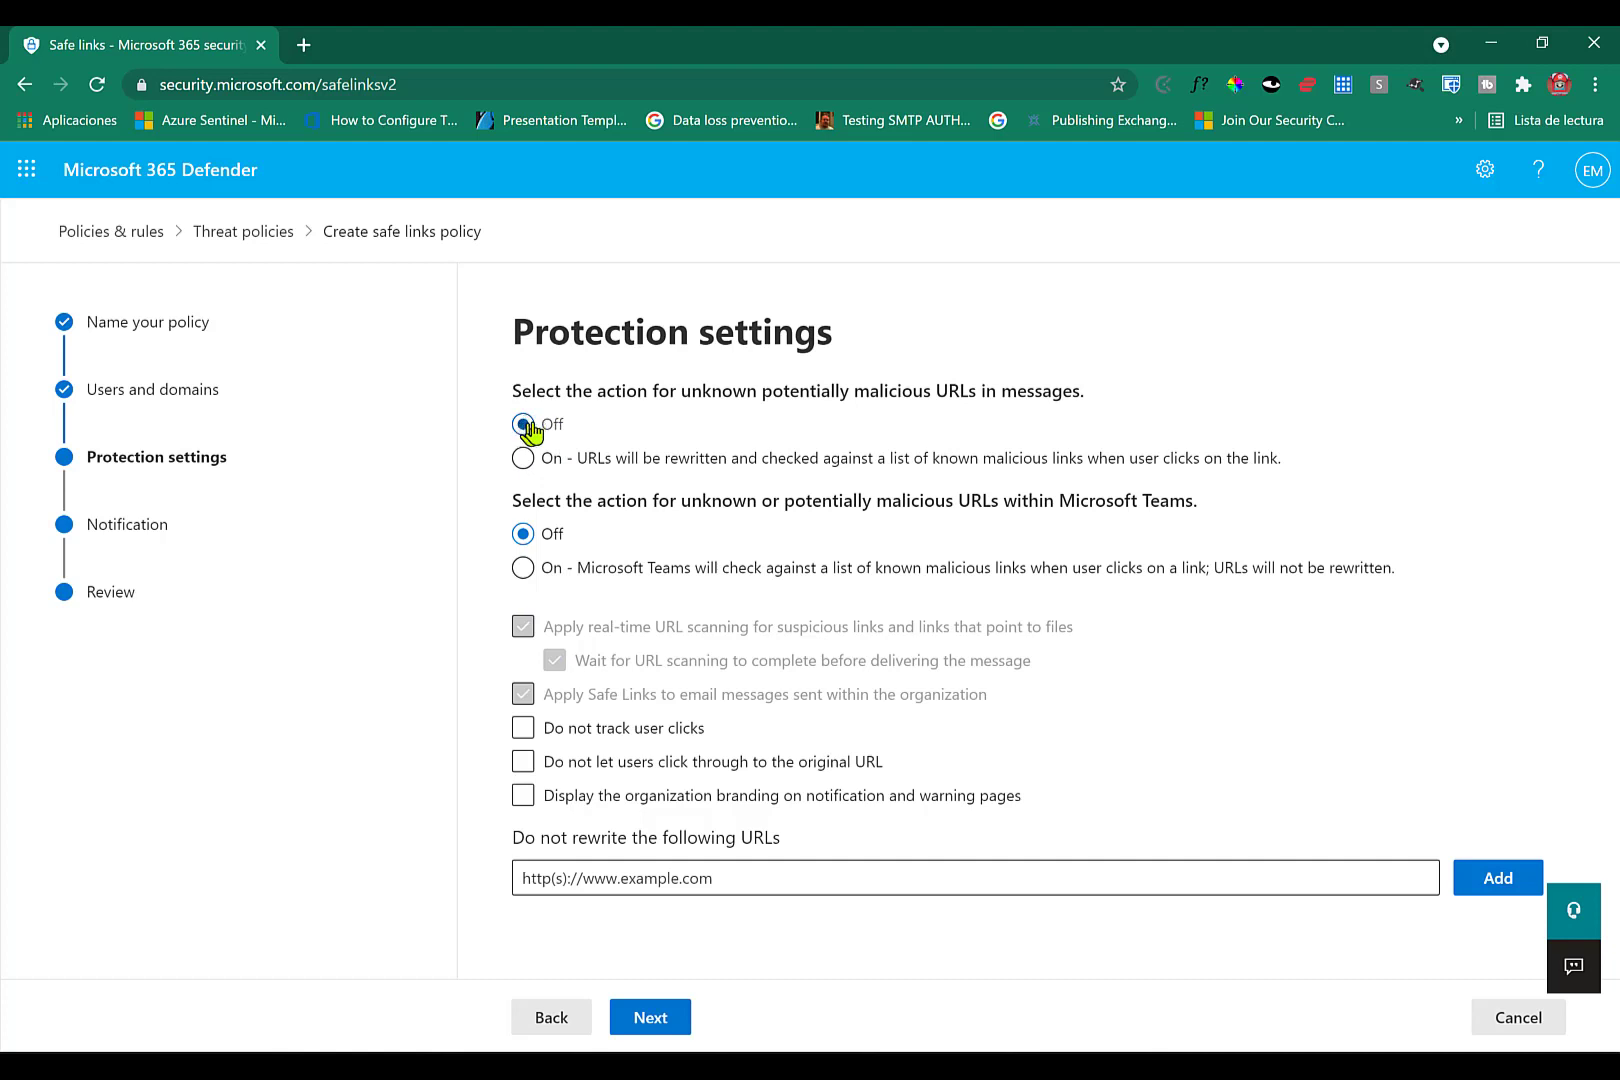
{"action": "left_click", "coordinate": [526, 461]}
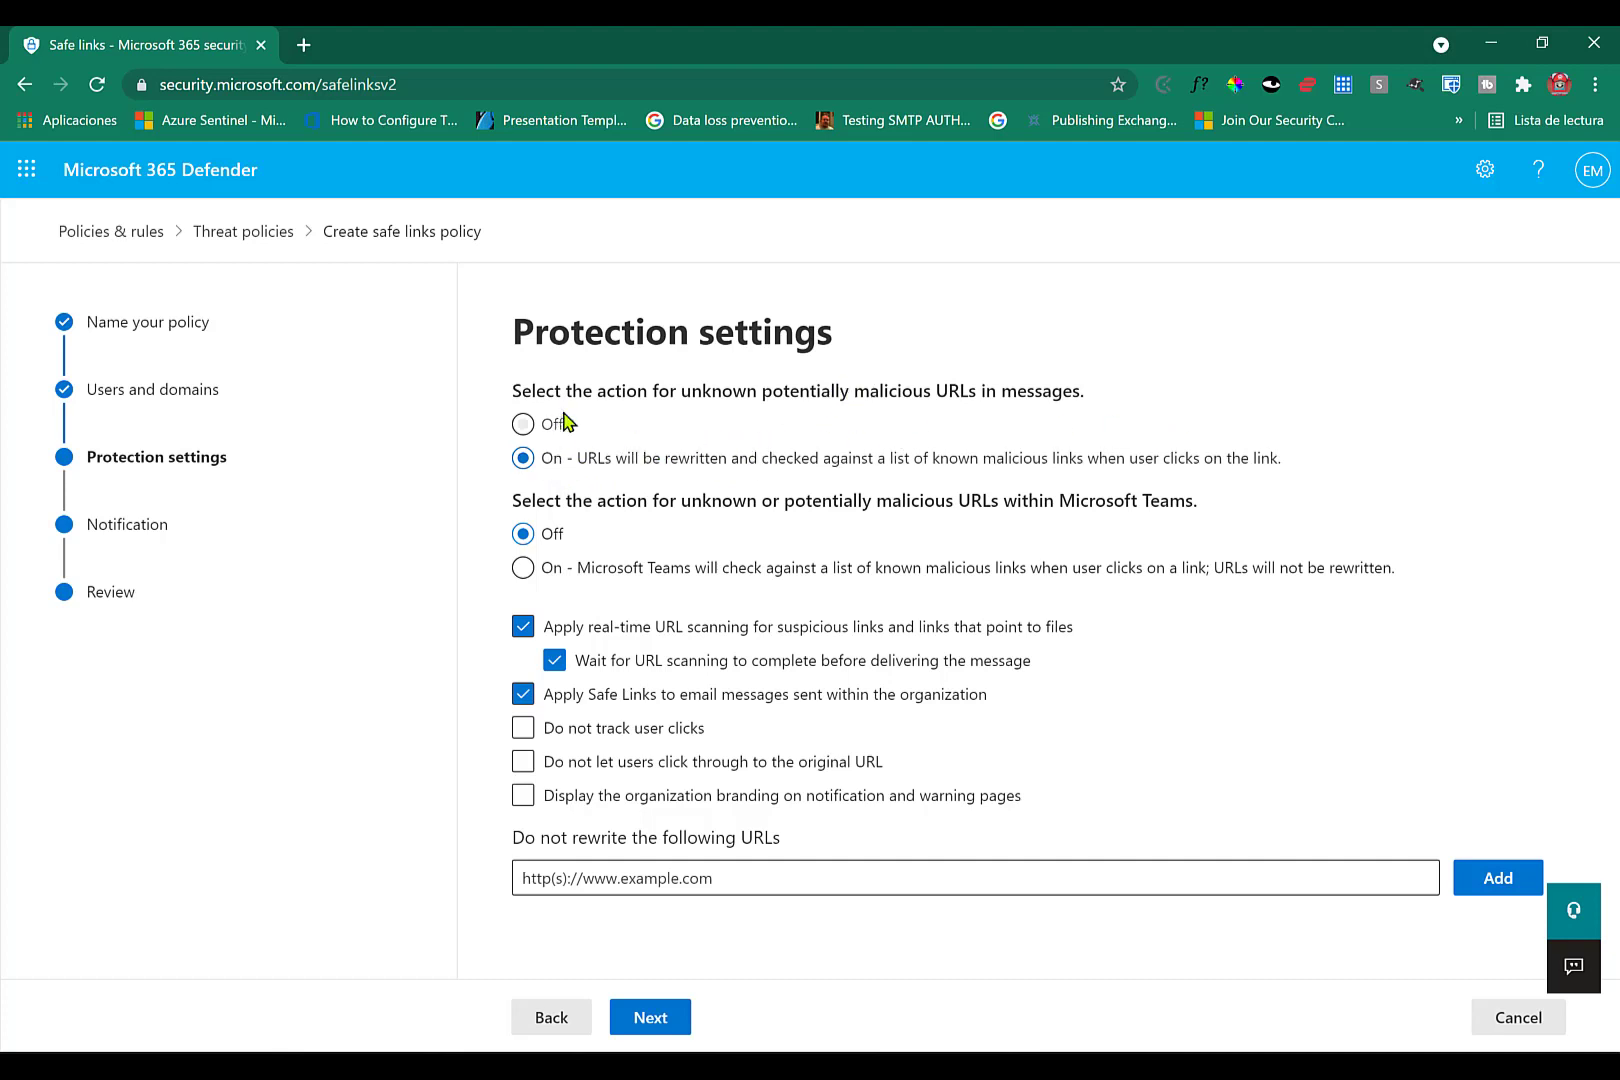
{"action": "left_click", "coordinate": [519, 568]}
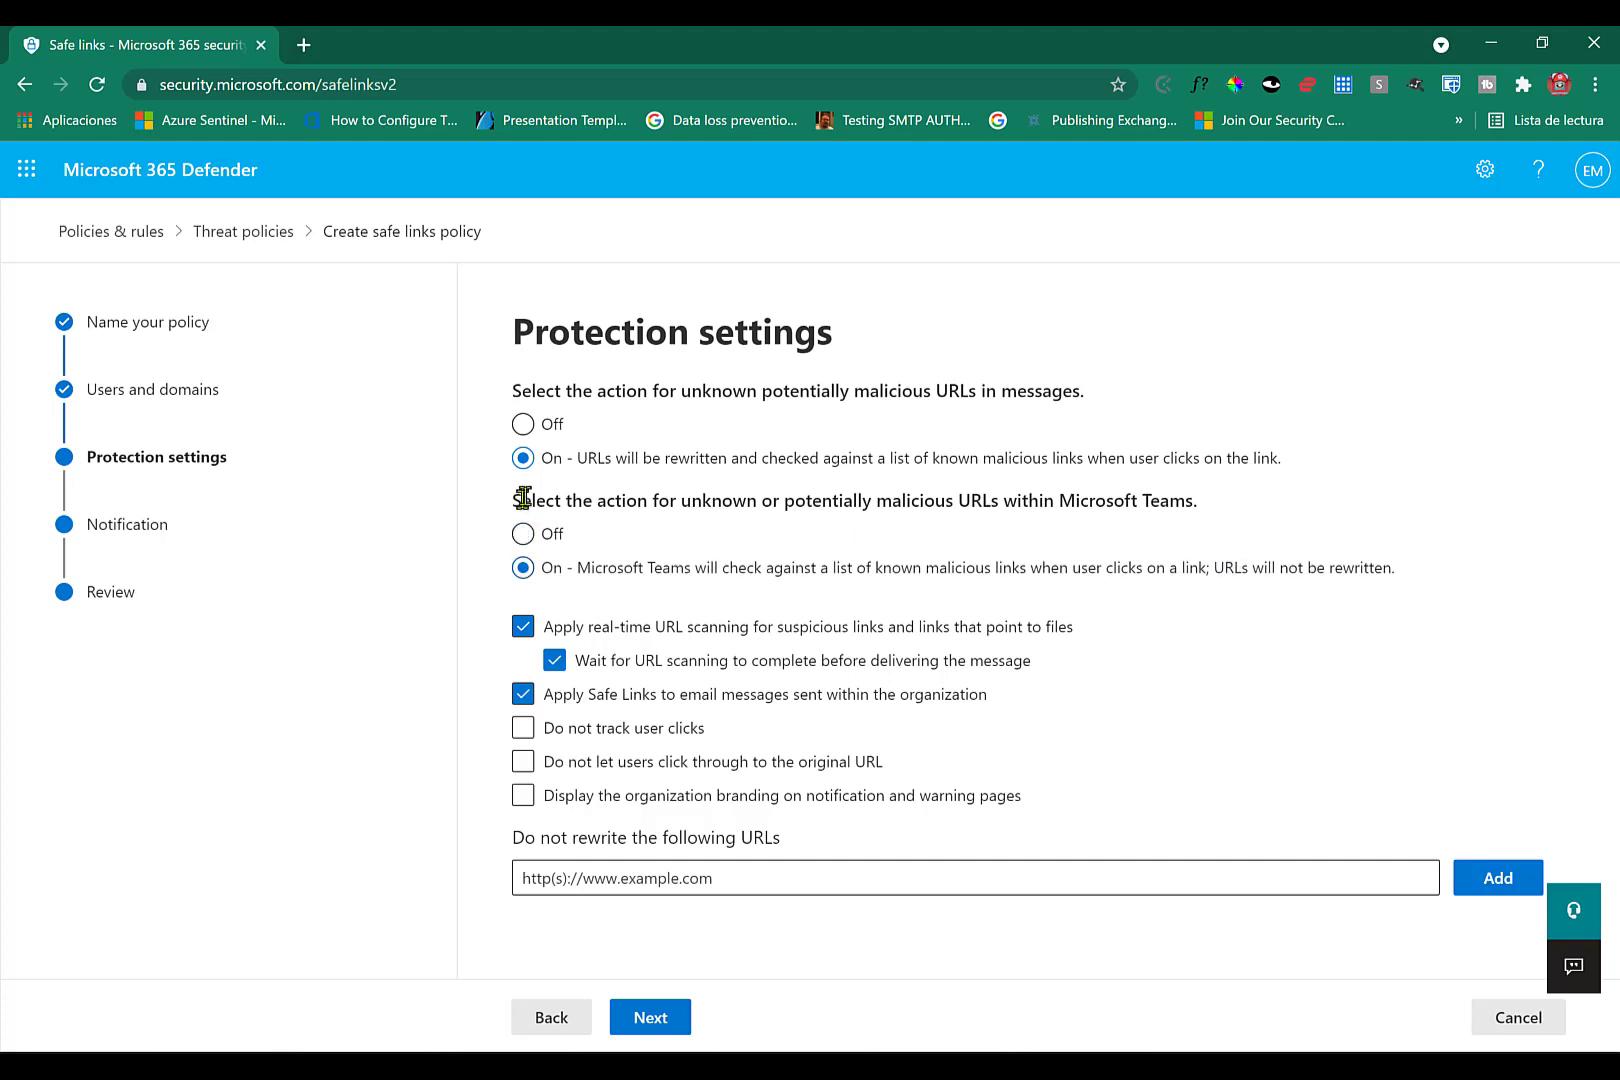
- Disable real-time URL scanning and the application of Safe Links to email messages sent within the organization
{"action": "left_click", "coordinate": [522, 628]}
{"action": "left_click", "coordinate": [523, 695]}
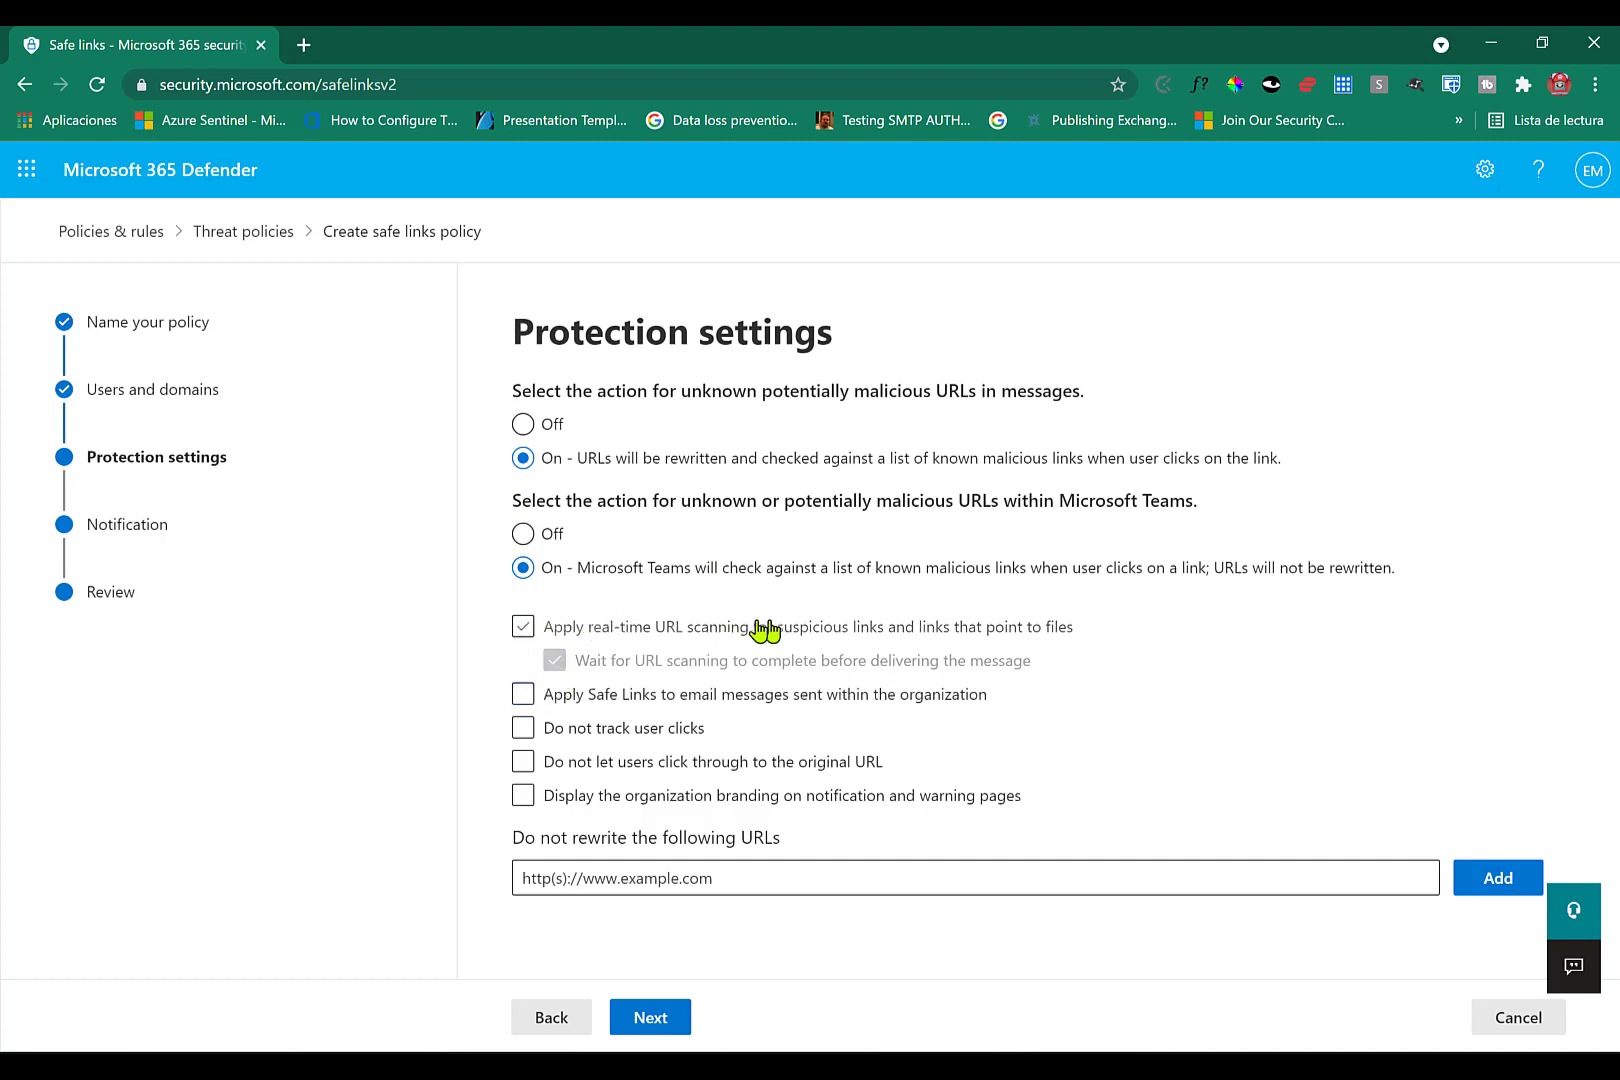
- Enable real-time URL scanning with waiting before delivery, Safe Links for messages within the organization, and organization branding on notification and warning pages
{"action": "left_click", "coordinate": [523, 628]}
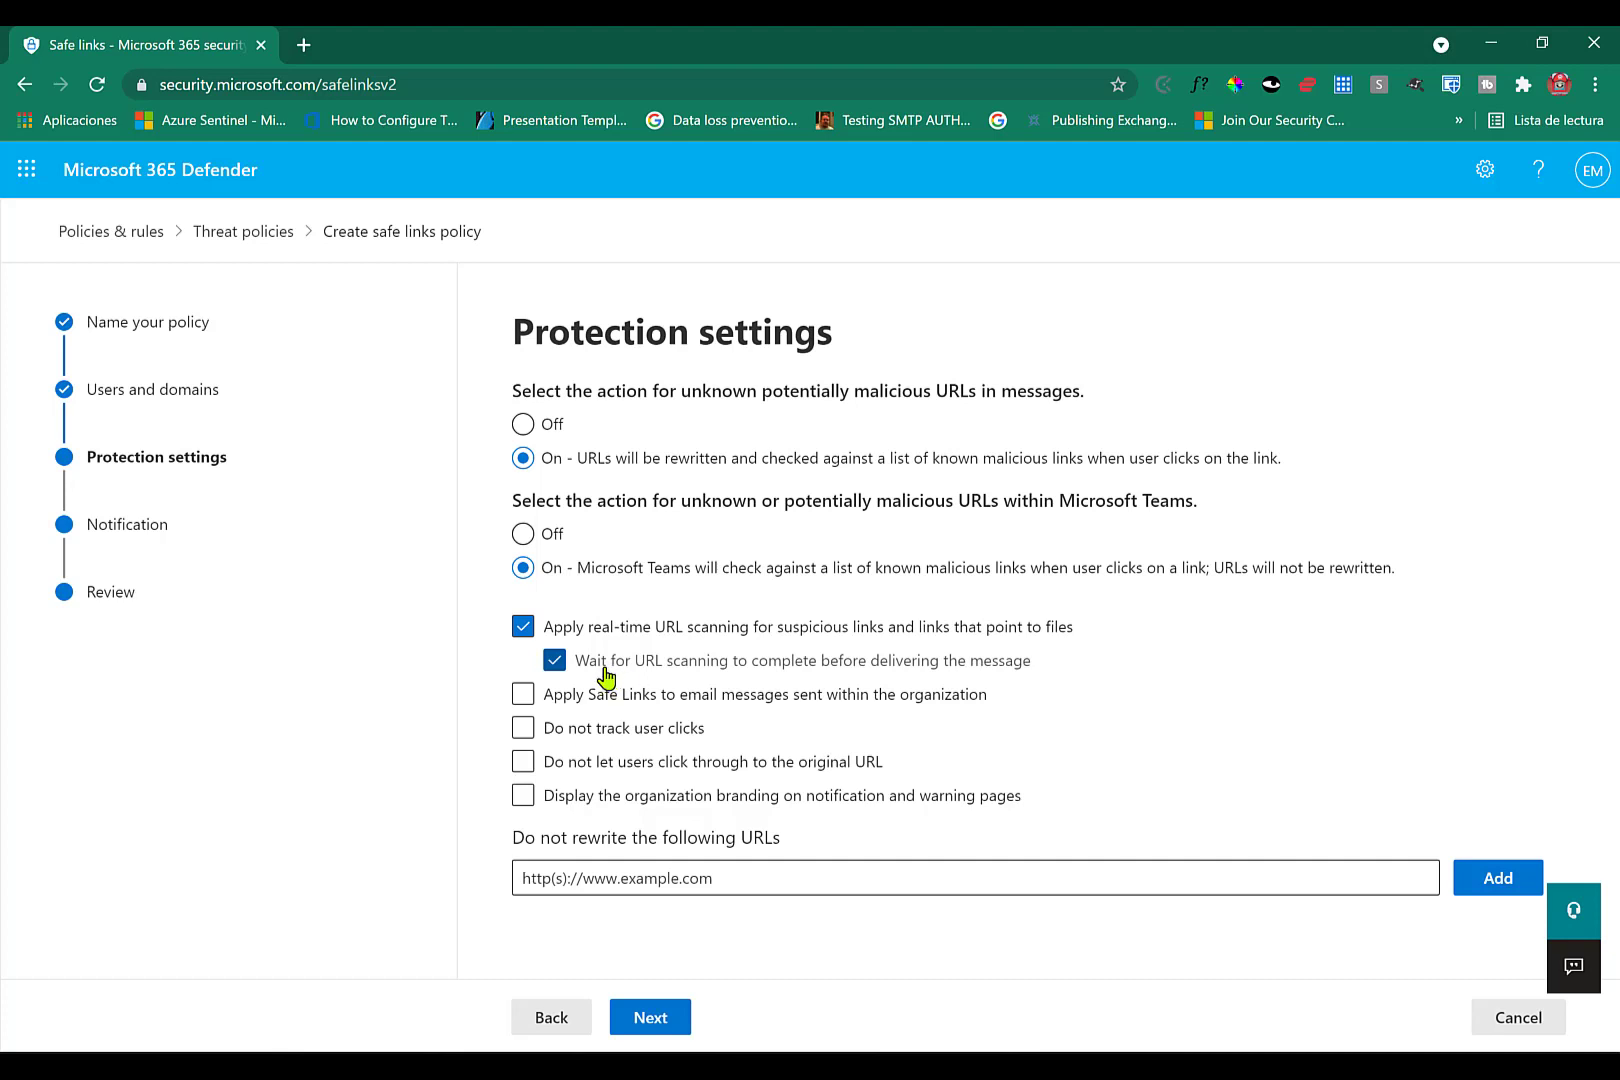
{"action": "left_click", "coordinate": [556, 664]}
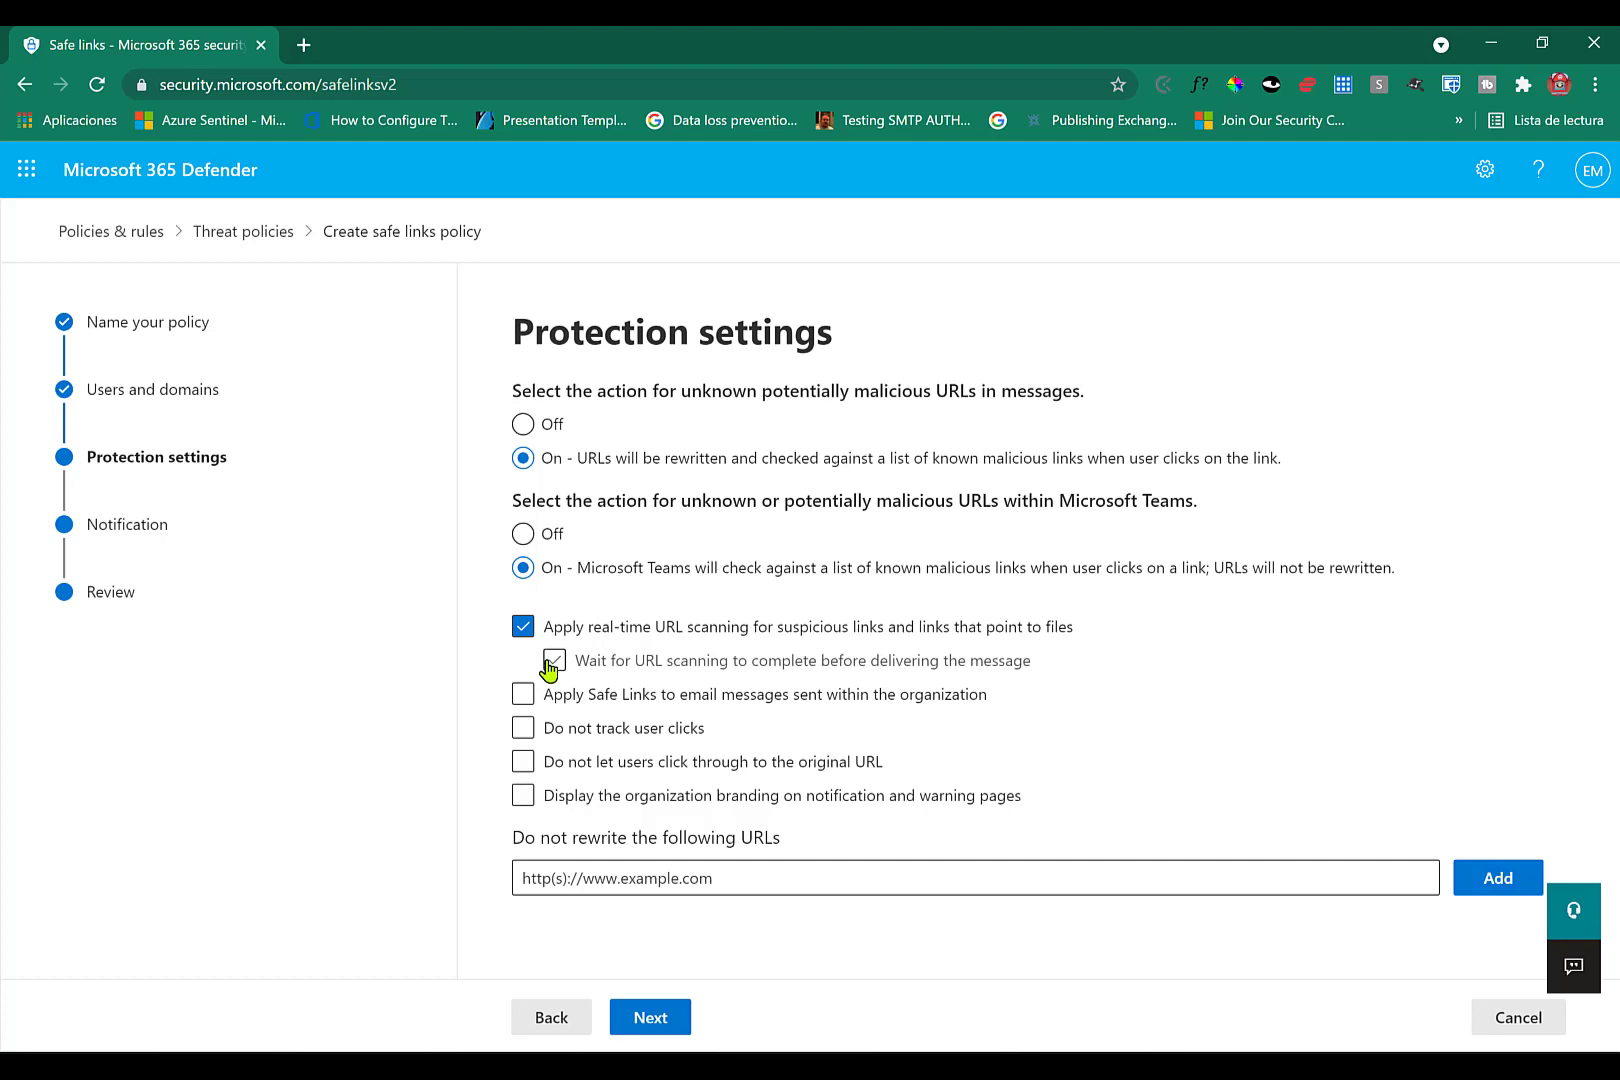
{"action": "left_click", "coordinate": [553, 661]}
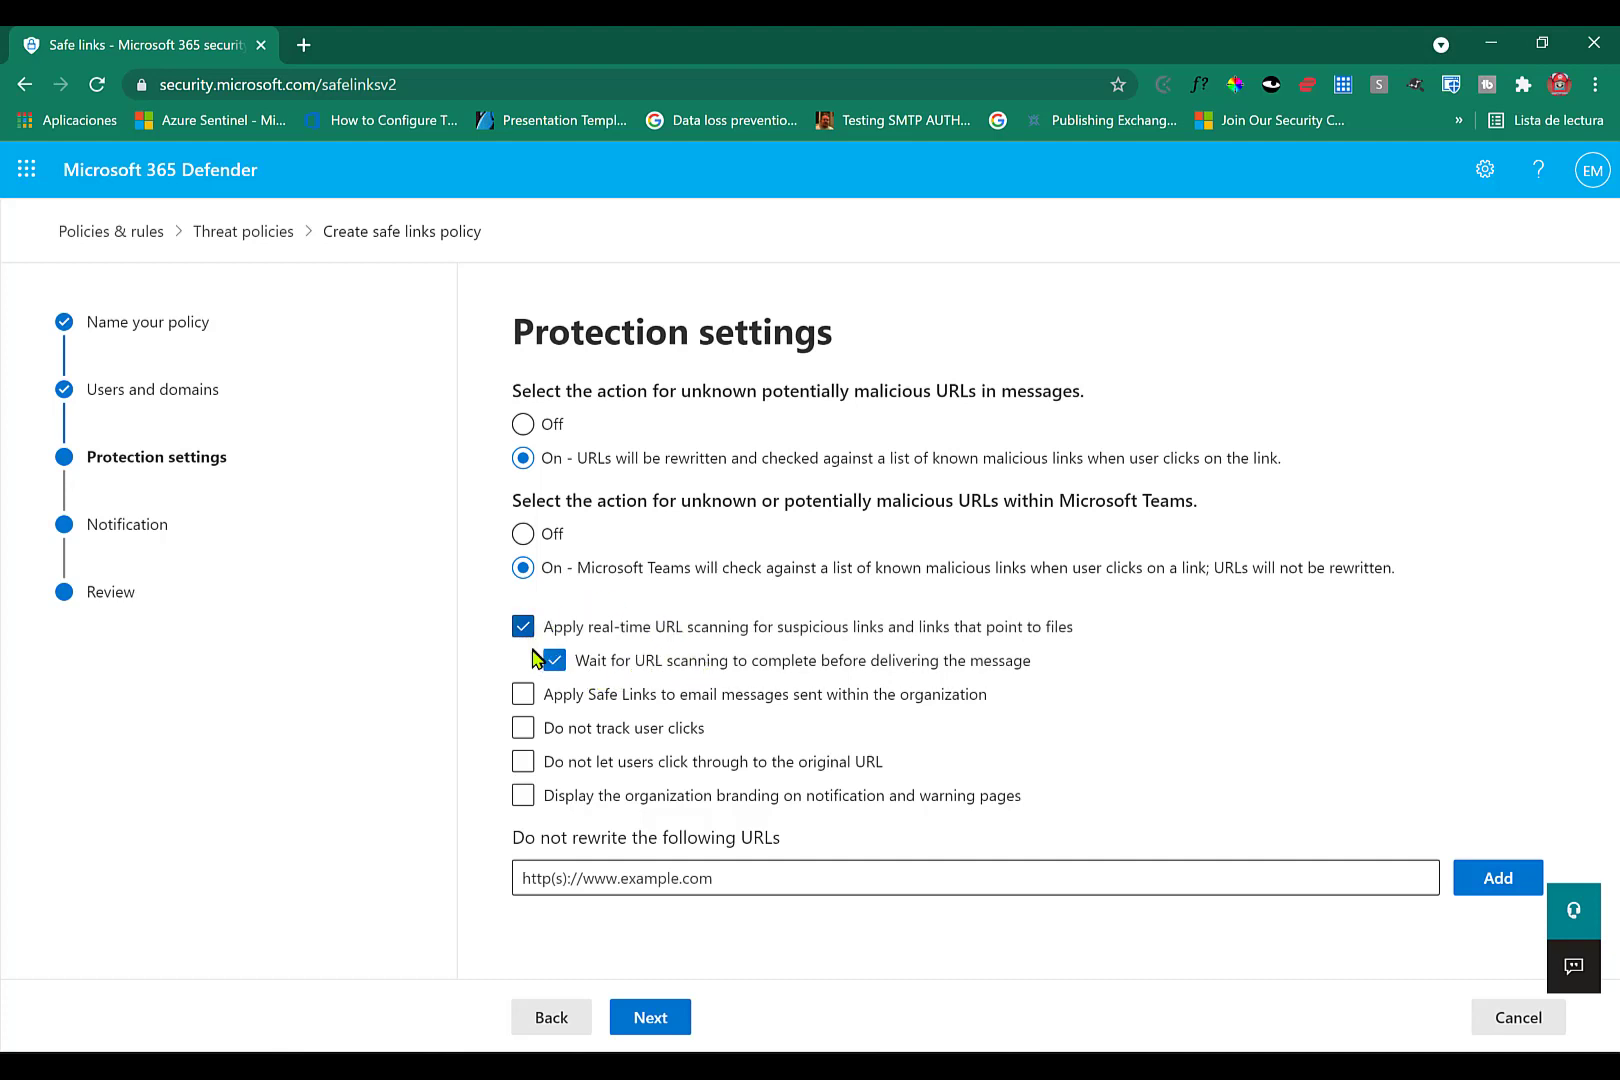
{"action": "left_click", "coordinate": [522, 704]}
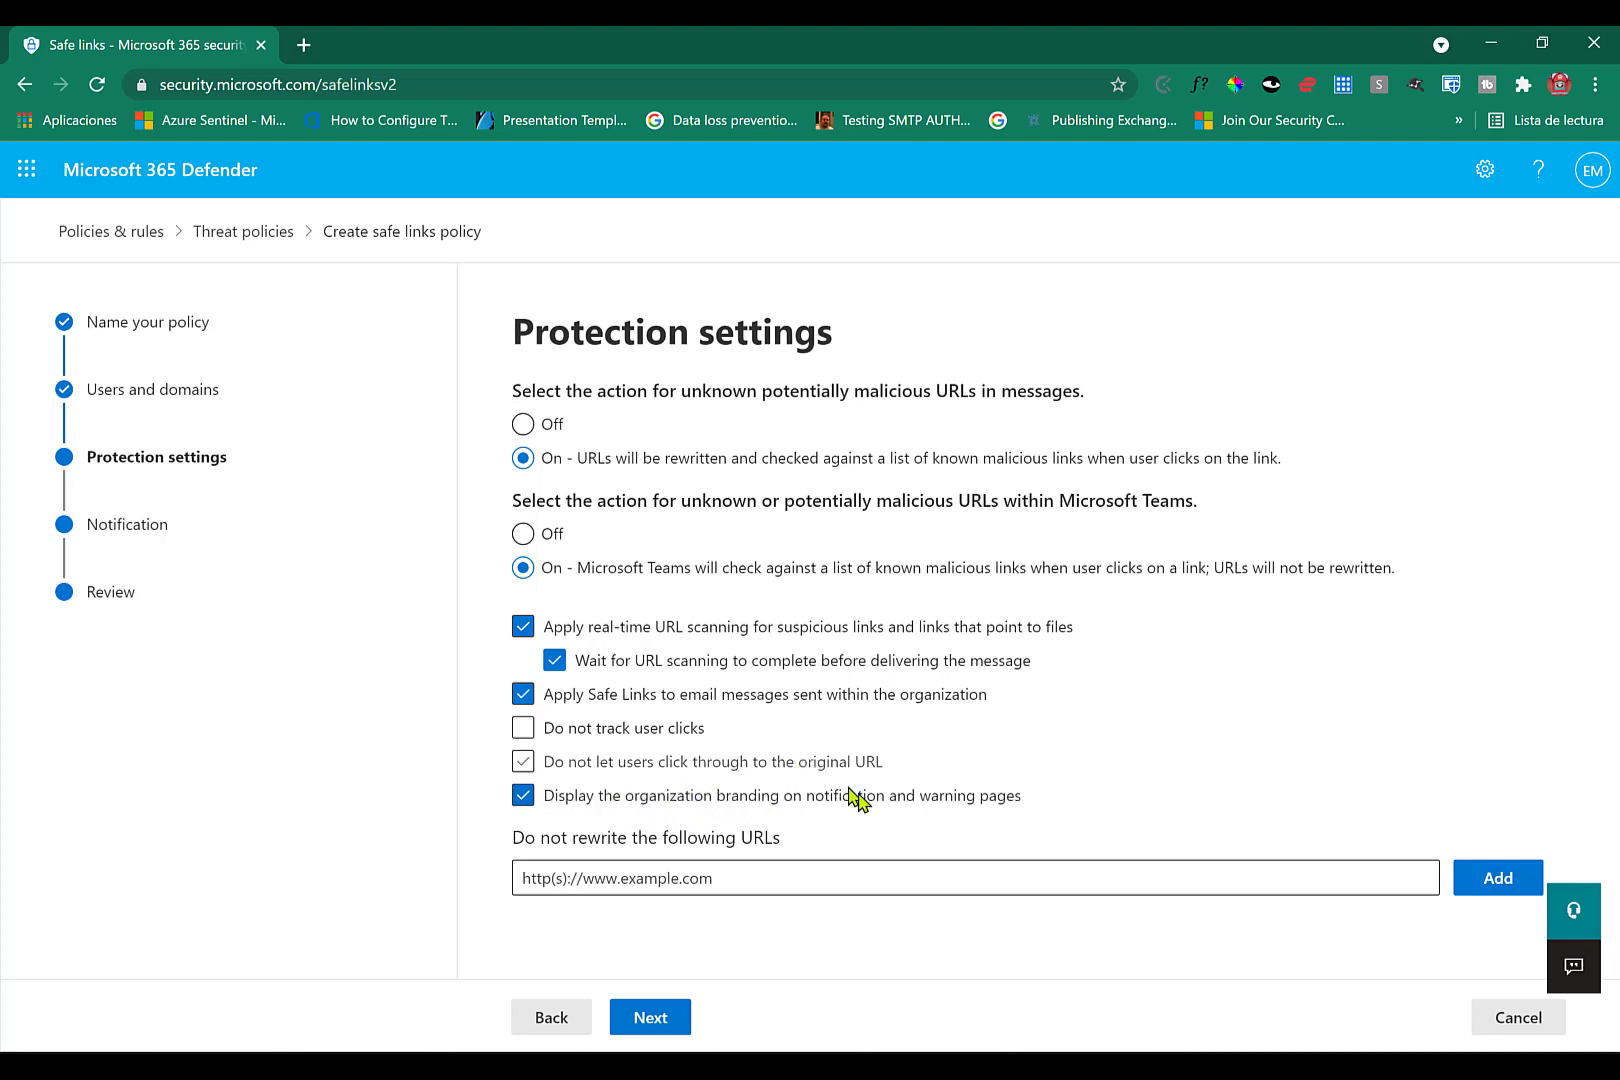
- Leave the list of URLs not to rewrite empty and proceed to the policy's notification settings
{"action": "left_click", "coordinate": [750, 875]}
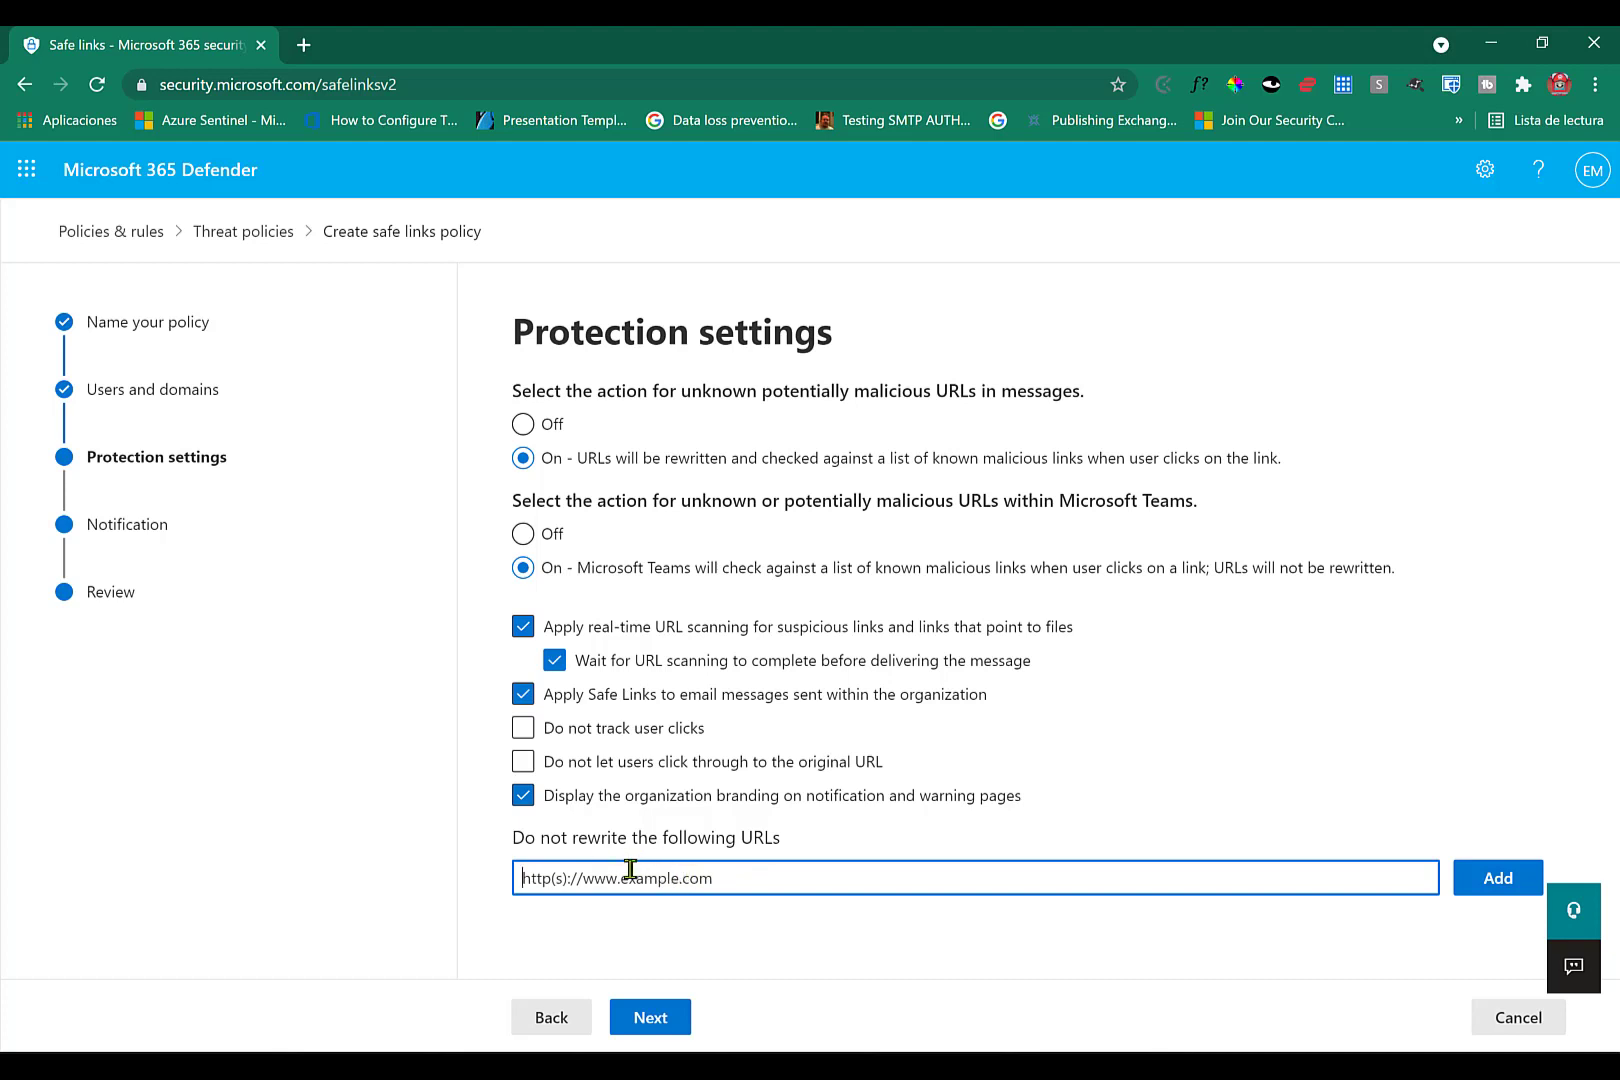
{"action": "left_click_drag", "start_coordinate": [578, 837], "coordinate": [731, 892]}
{"action": "left_click", "coordinate": [728, 882]}
{"action": "left_click", "coordinate": [688, 1015]}
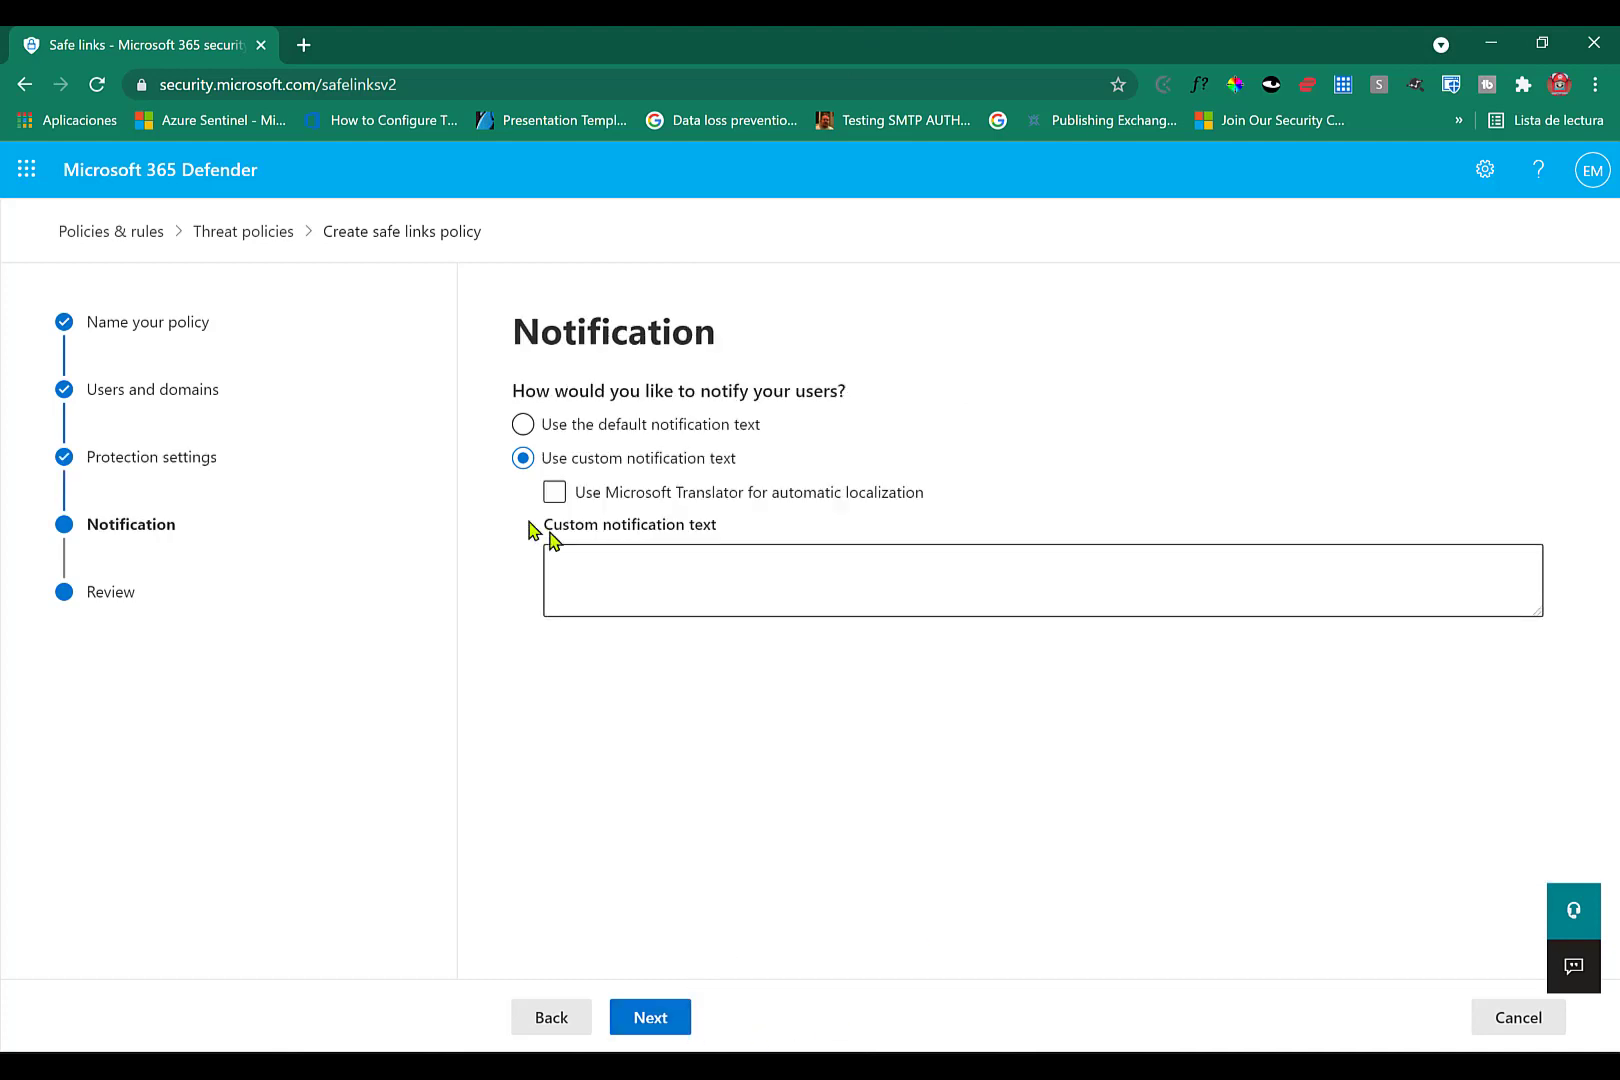
- Choose custom notification text for the users, leave the text blank, and proceed to the policy review
{"action": "left_click", "coordinate": [538, 425]}
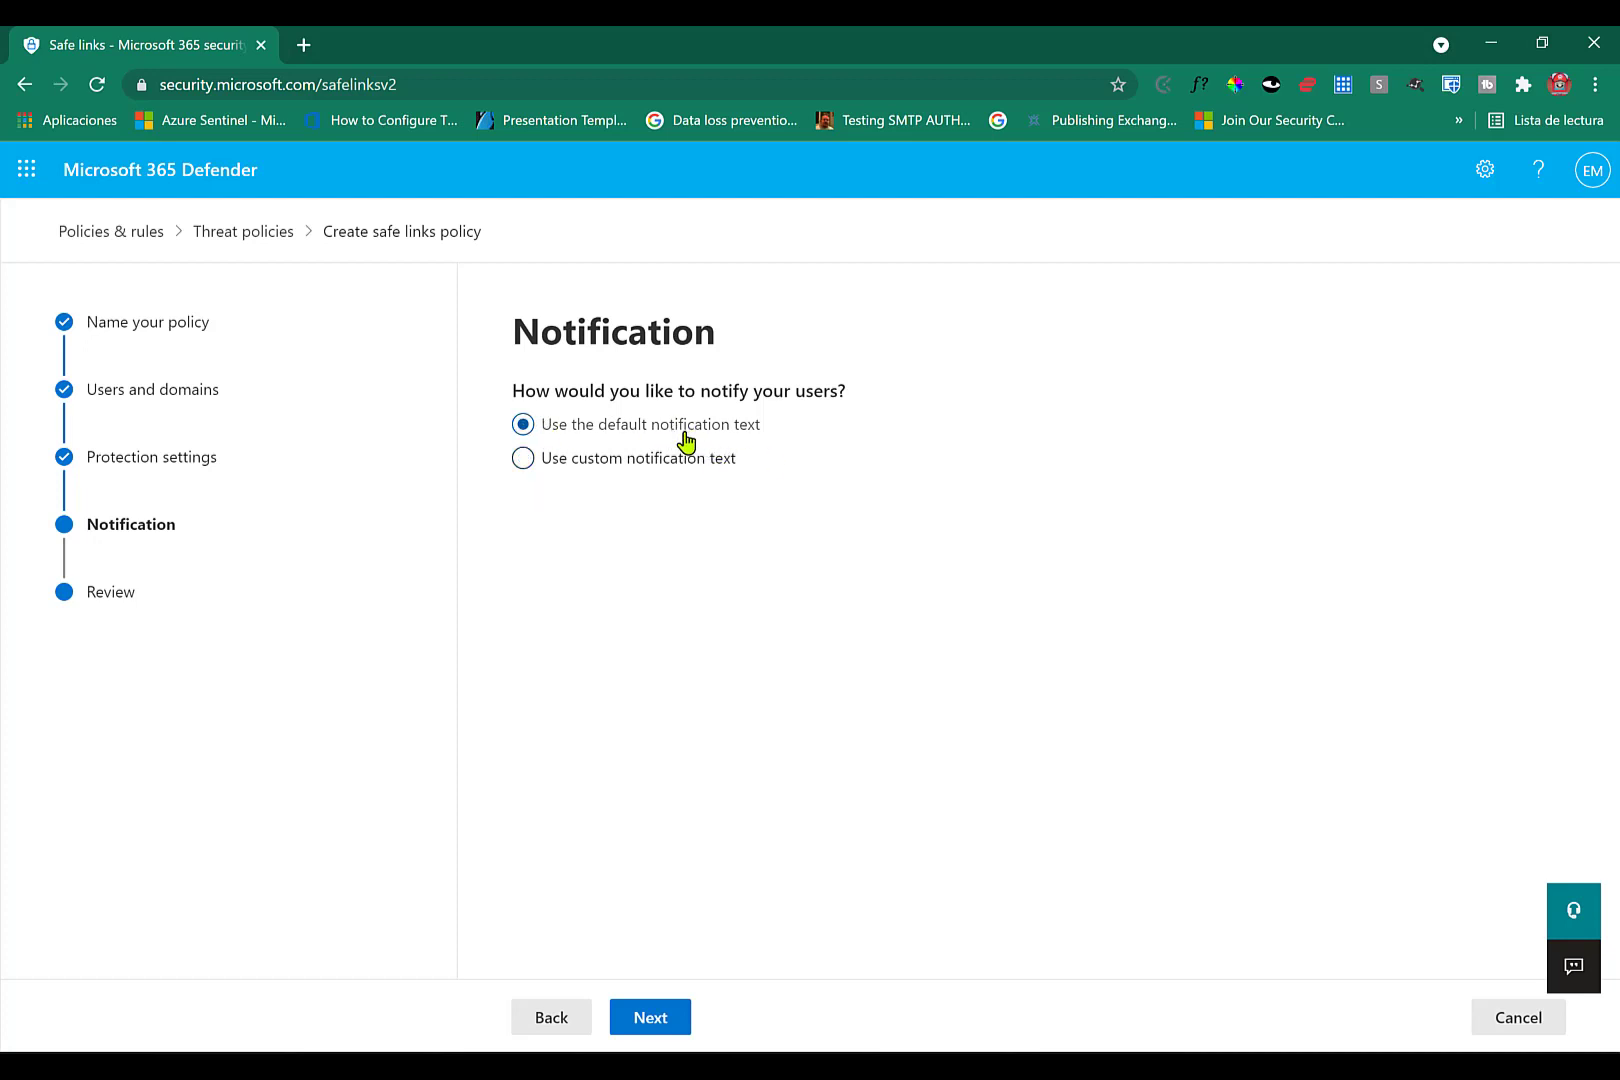
{"action": "left_click", "coordinate": [655, 460]}
{"action": "left_click", "coordinate": [585, 562]}
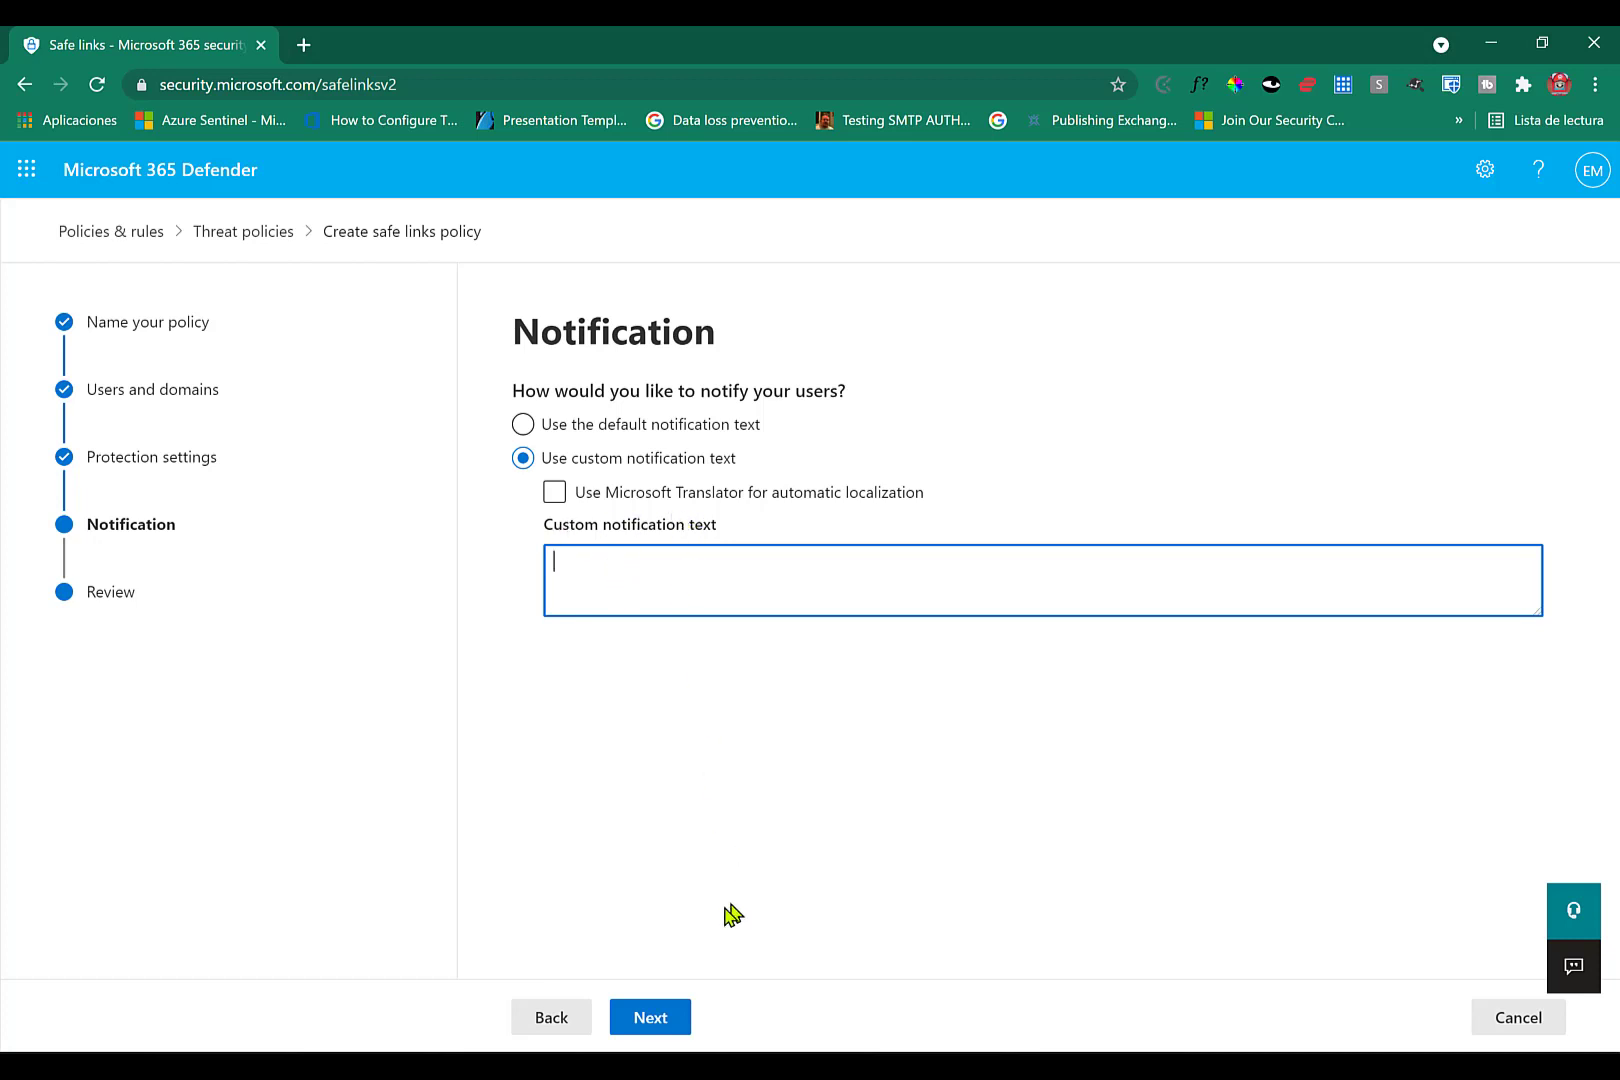
{"action": "left_click", "coordinate": [668, 1030]}
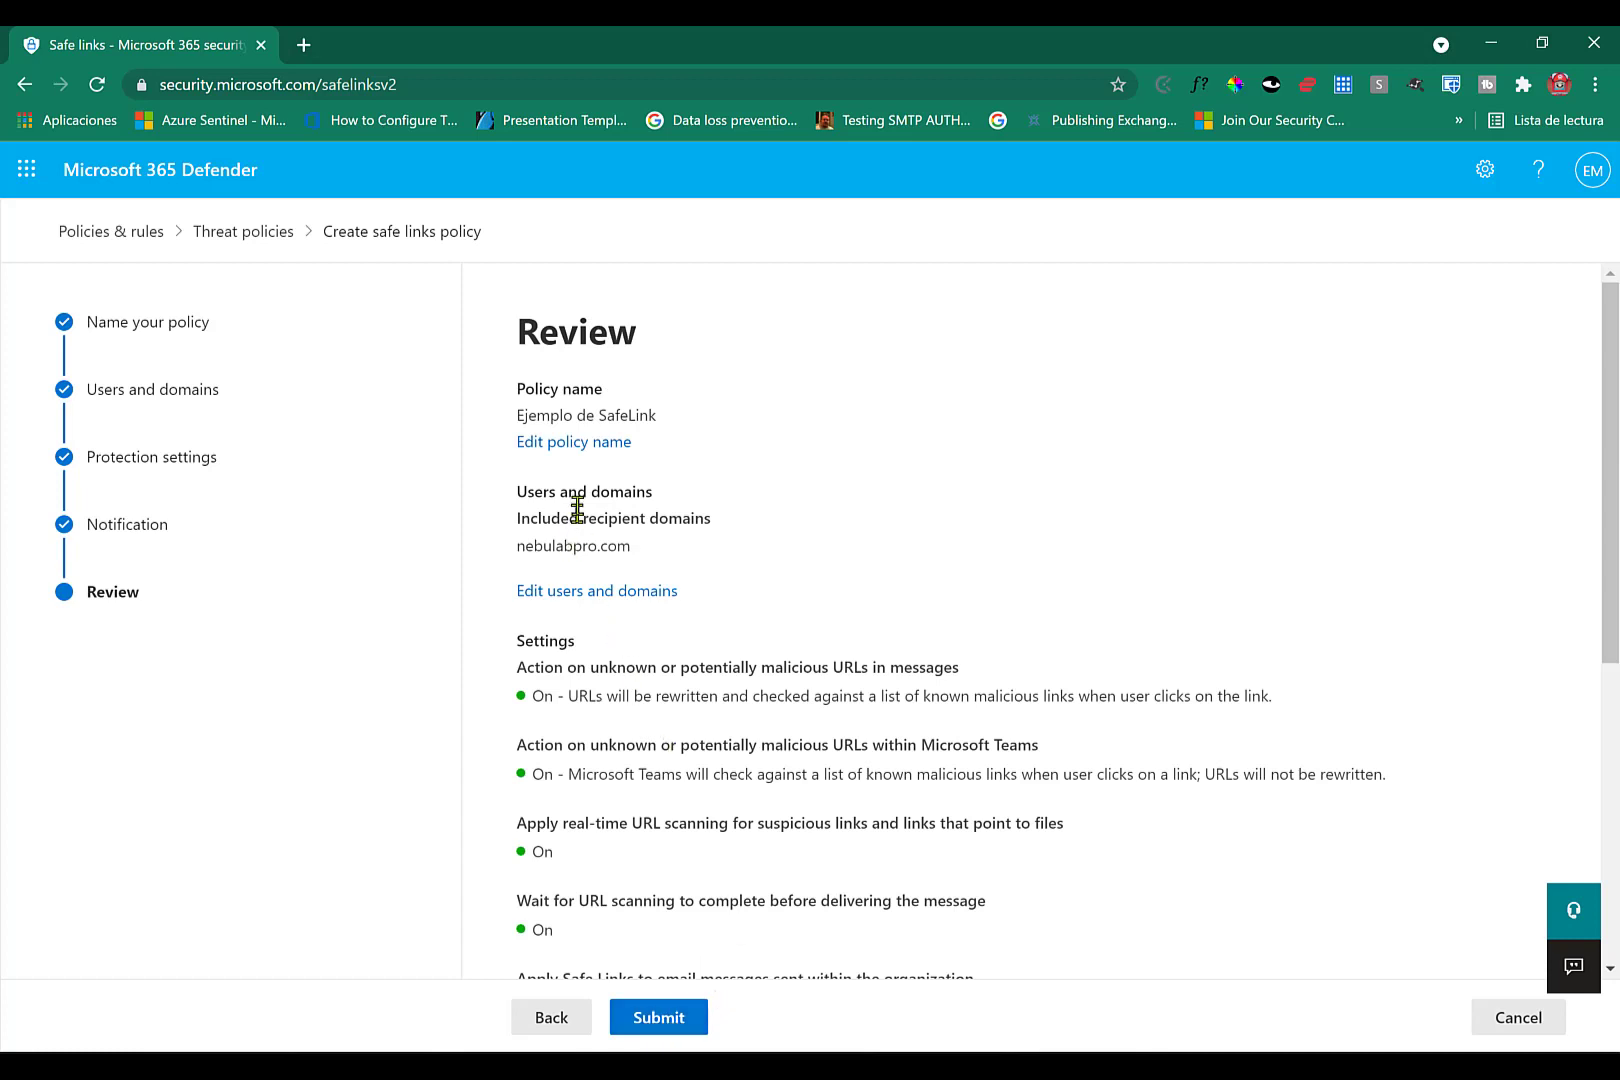
- Review the policy's settings, submit it, and return to the list of Safe Links policies
{"action": "left_click_drag", "start_coordinate": [1612, 400], "coordinate": [1617, 752]}
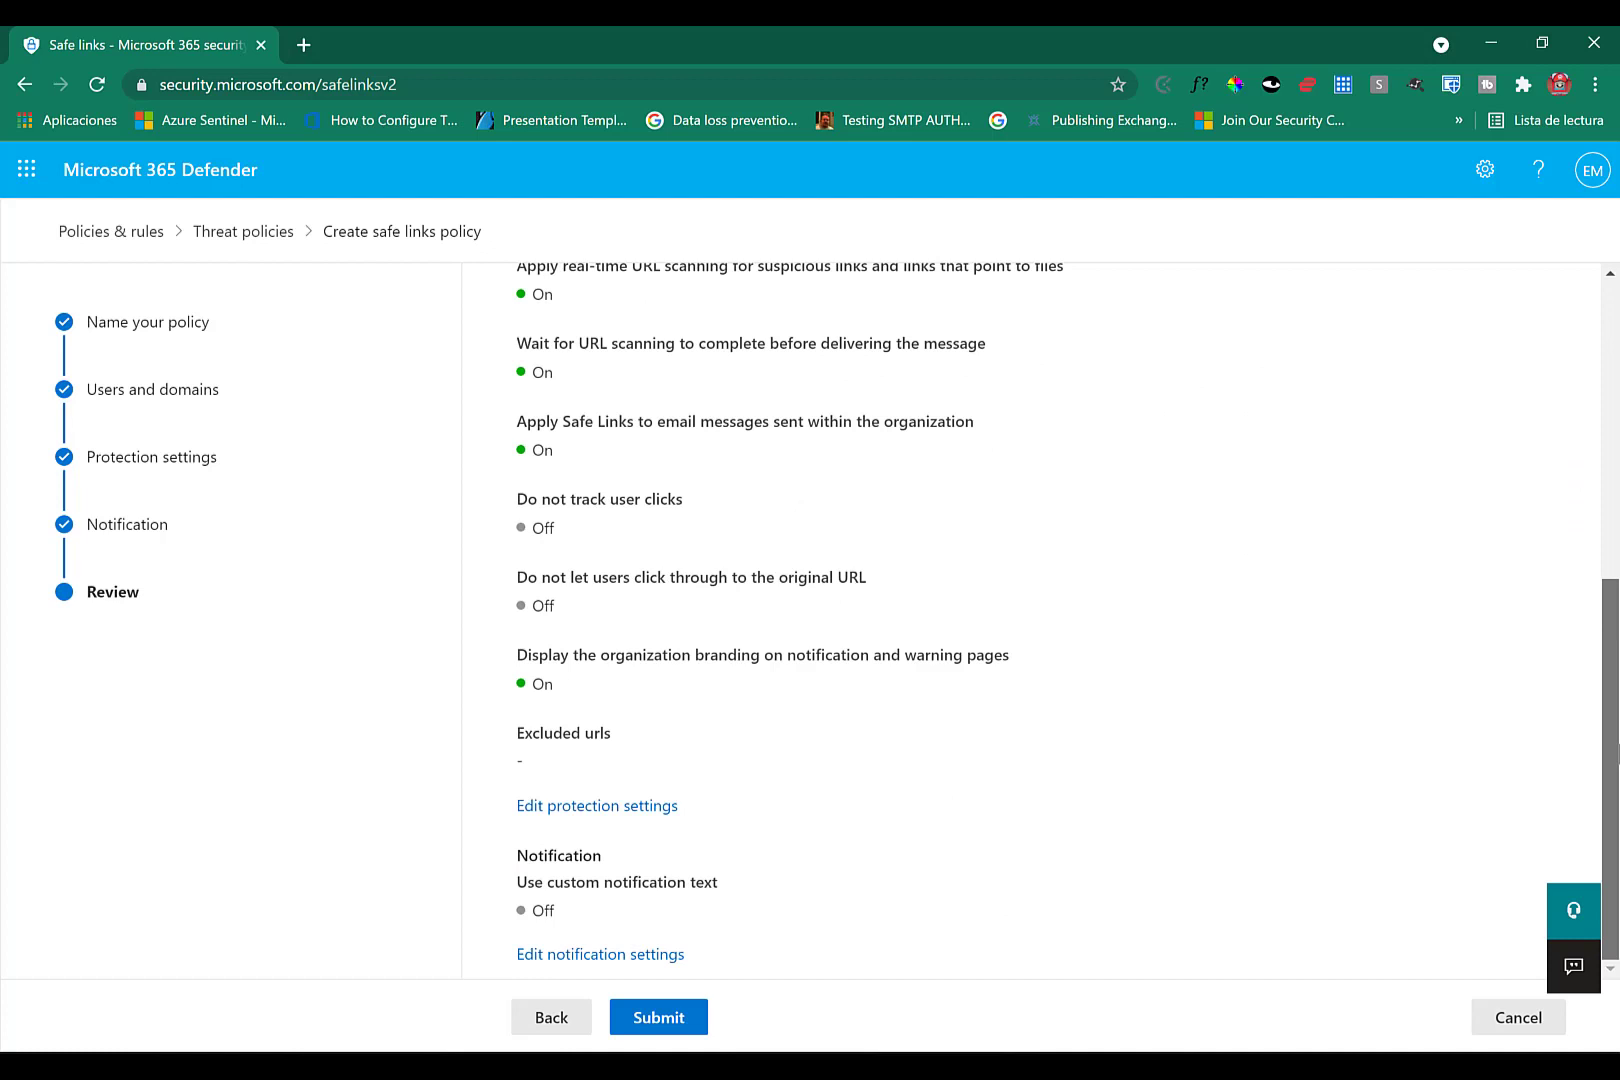
{"action": "left_click", "coordinate": [662, 1030]}
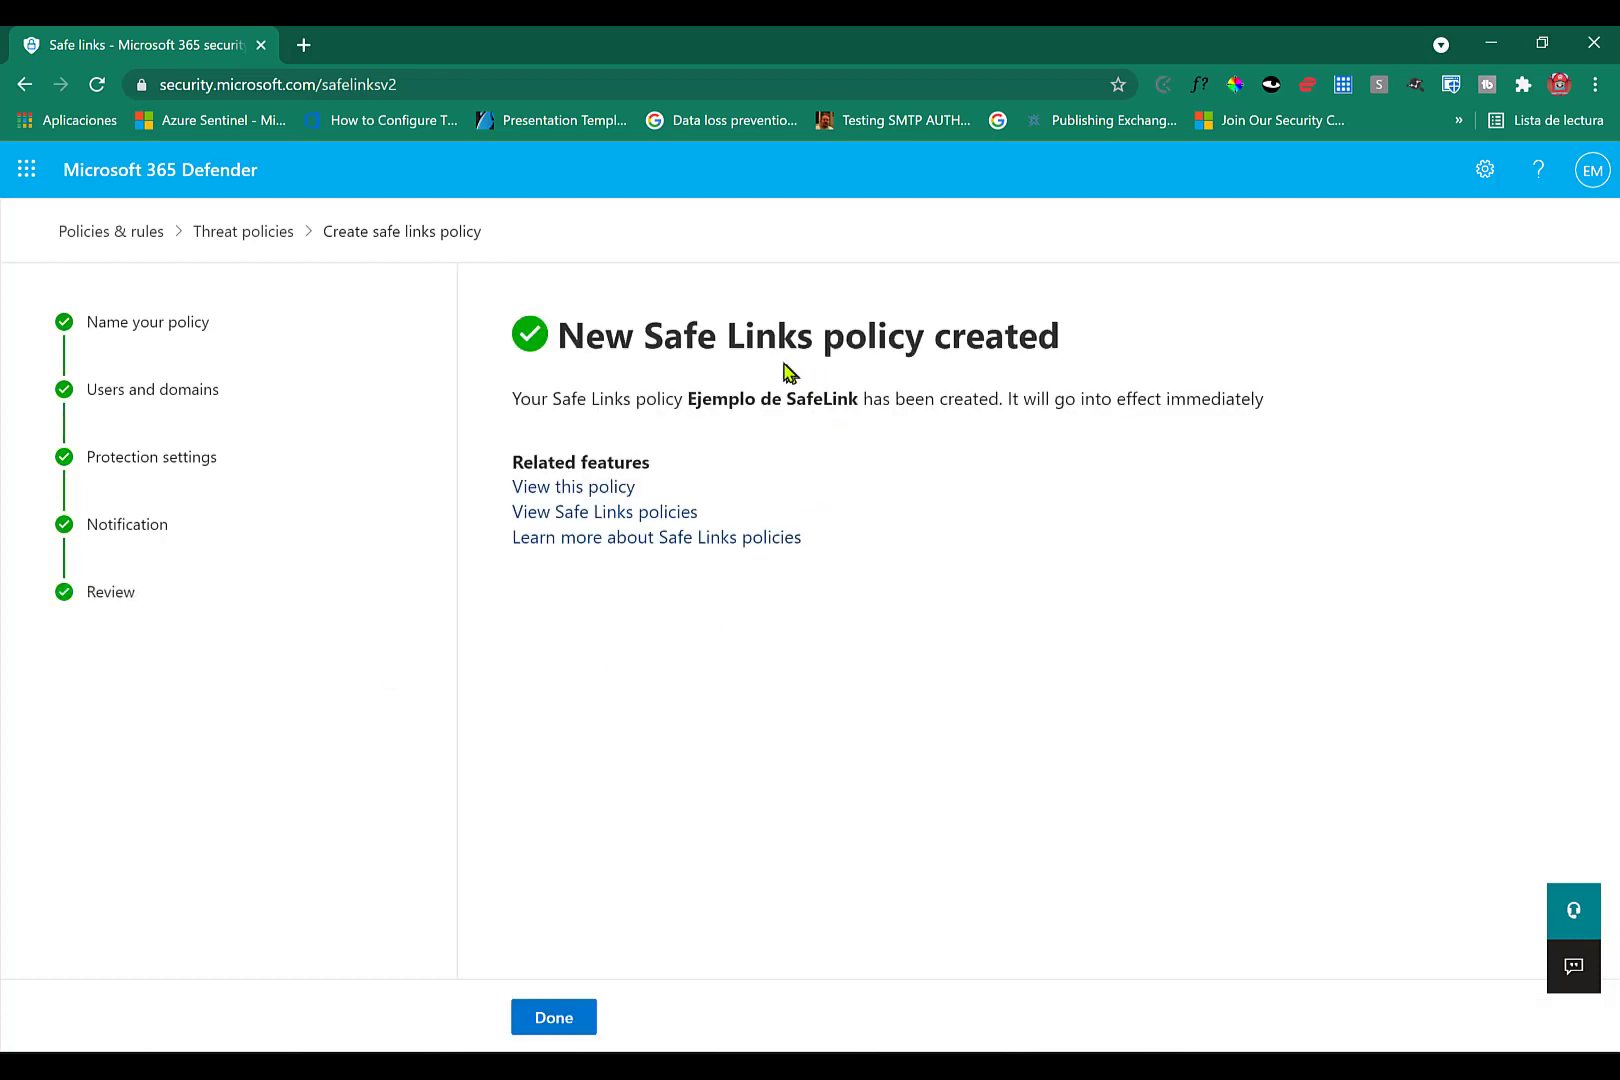
{"action": "left_click", "coordinate": [580, 1015]}
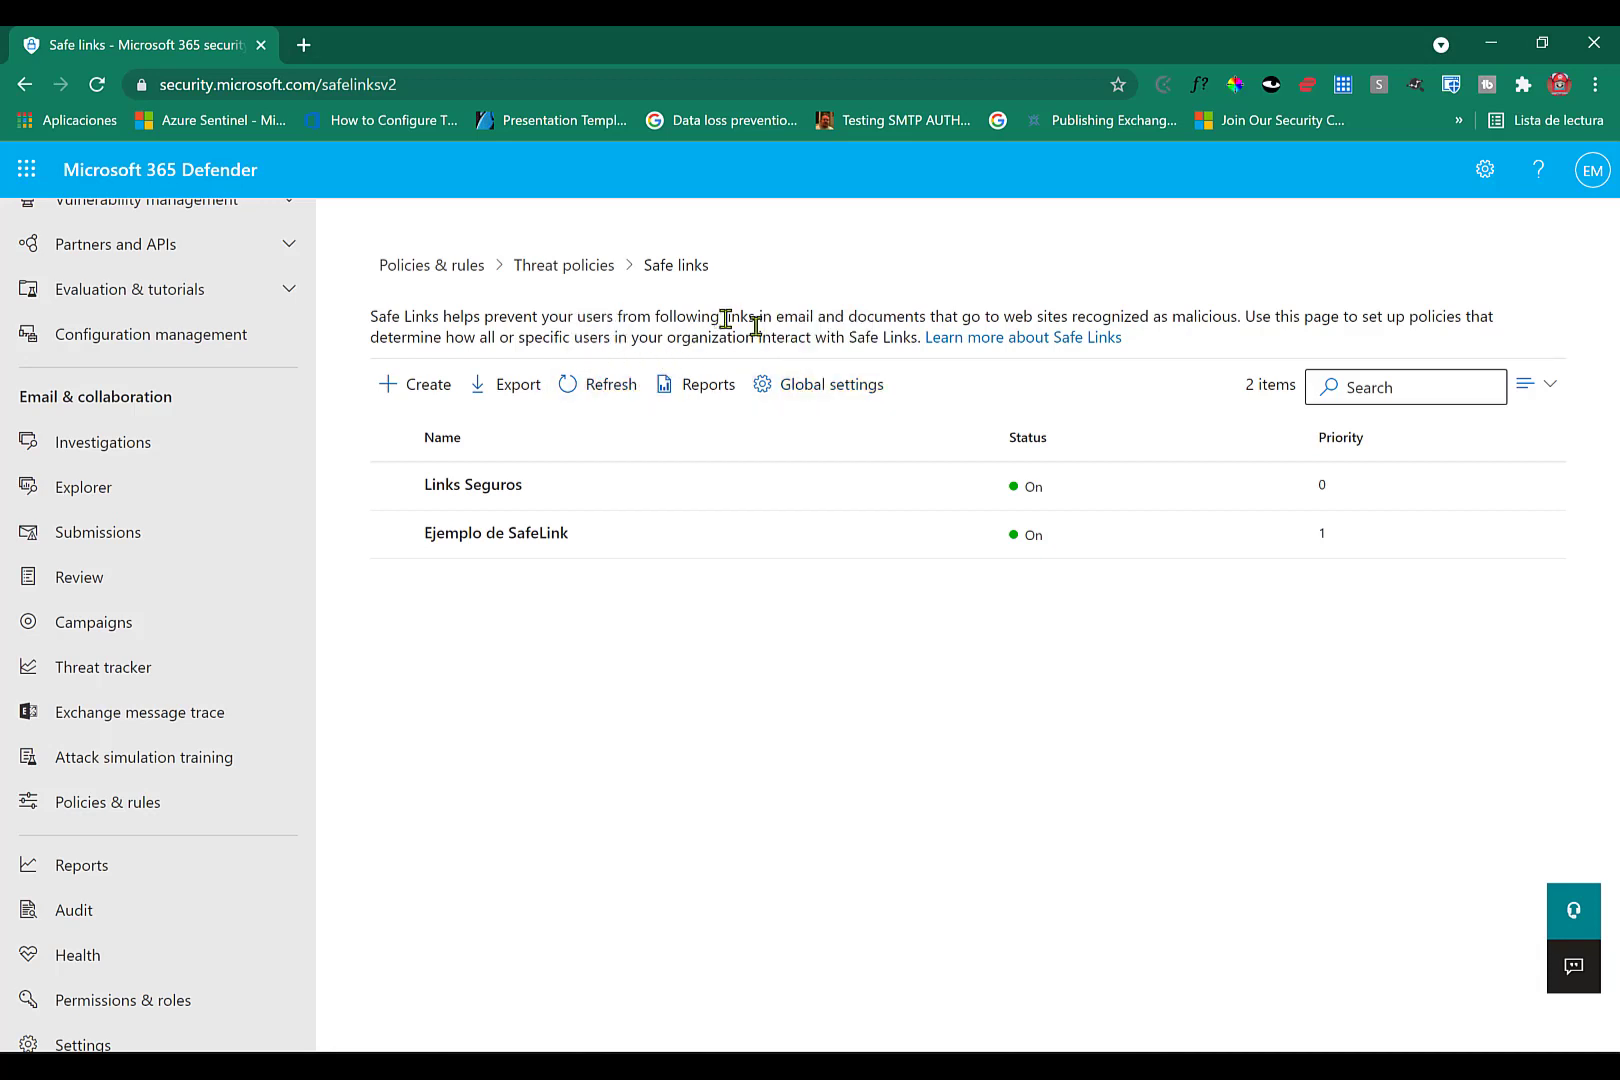
- Examine the organization's global Safe Links settings, covering the blocked URLs and the options for Office 365 apps
{"action": "left_click", "coordinate": [815, 388]}
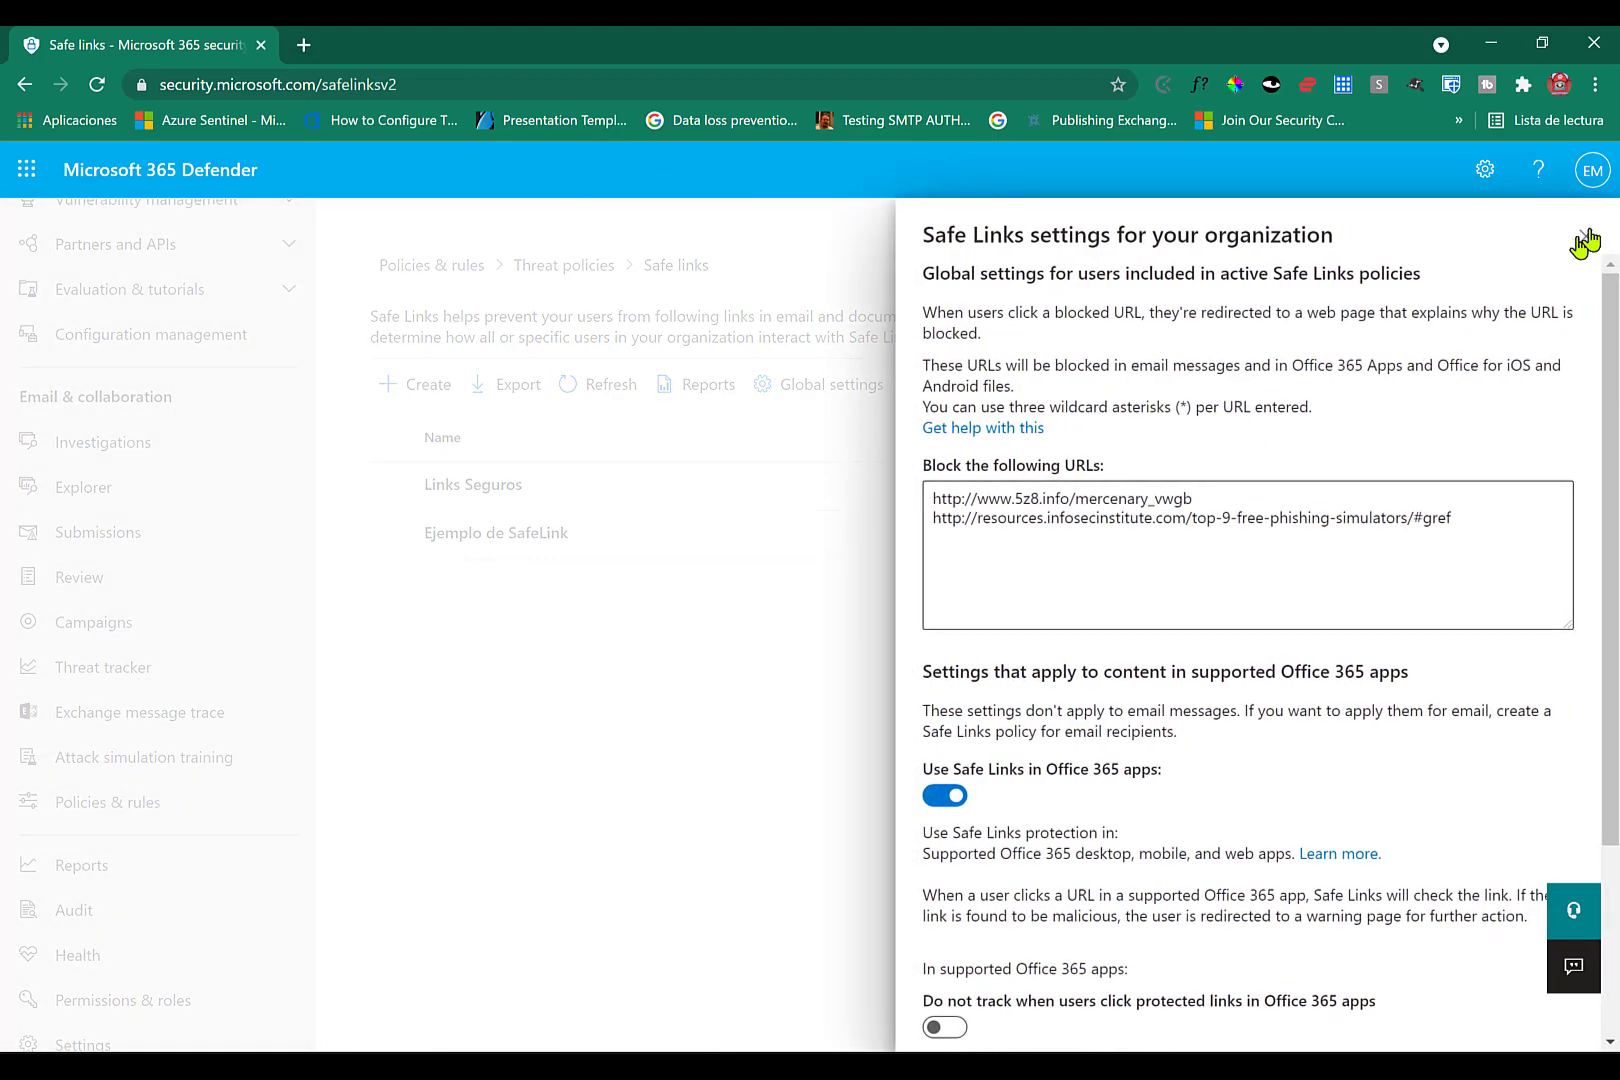
{"action": "left_click", "coordinate": [1582, 240]}
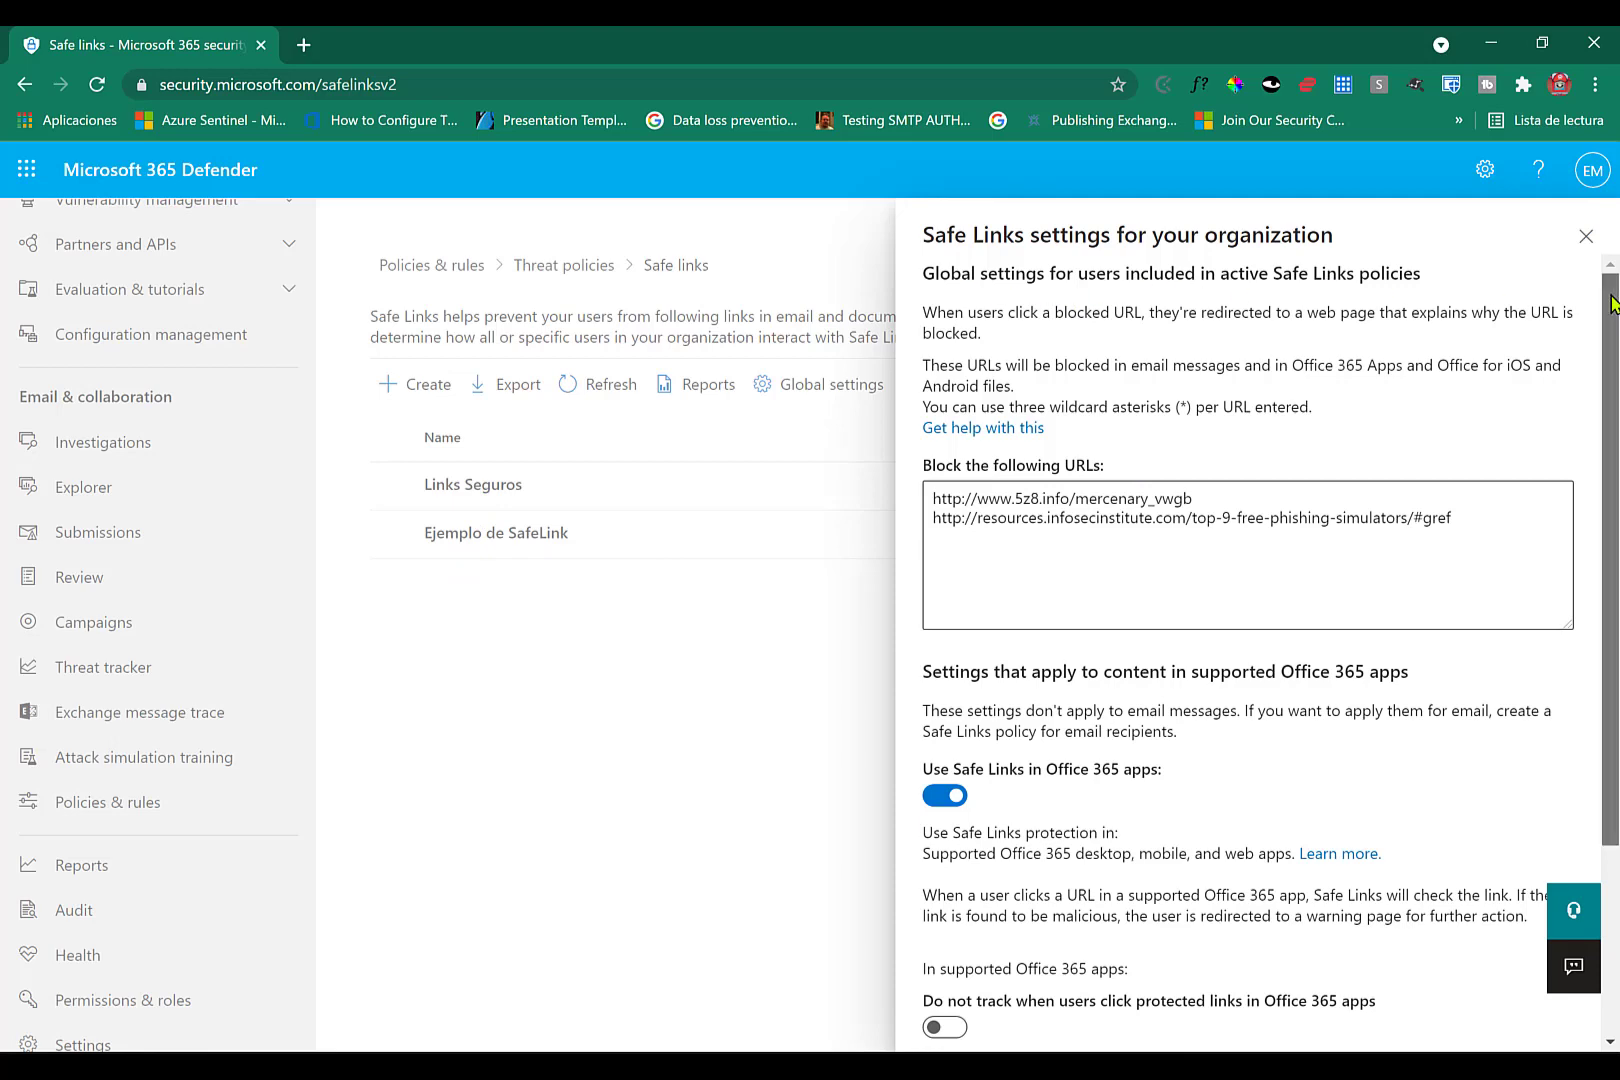
{"action": "left_click_drag", "start_coordinate": [1612, 303], "coordinate": [1612, 316]}
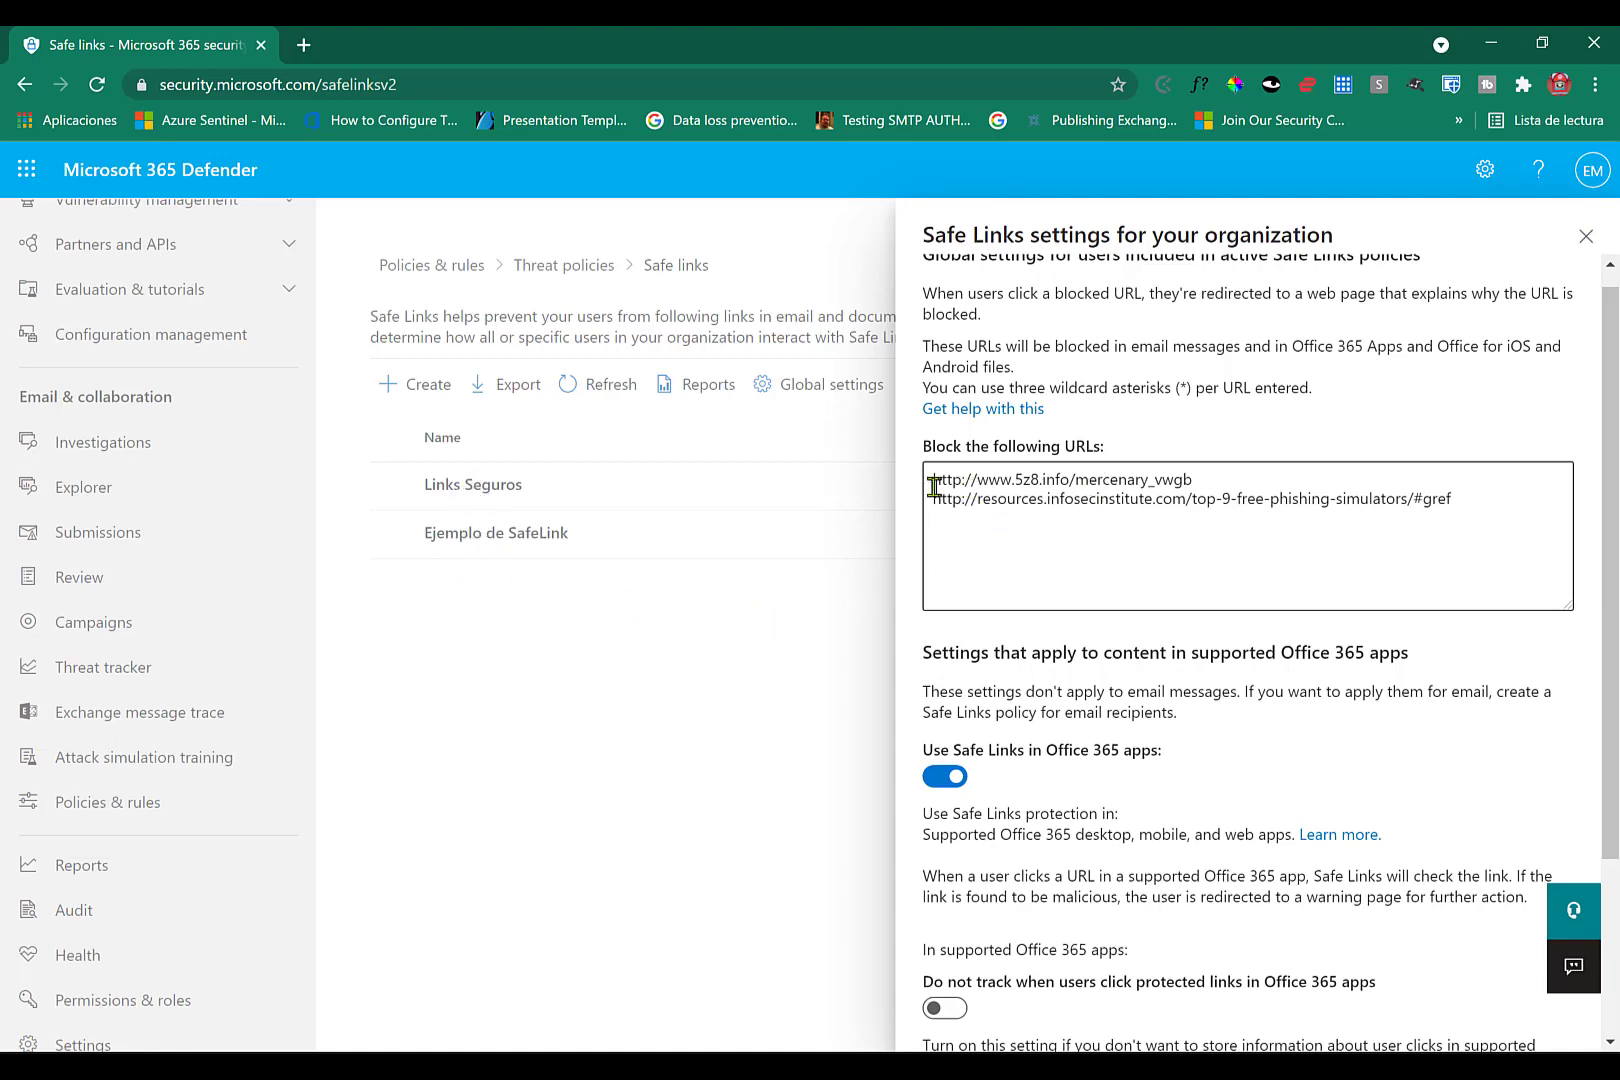
{"action": "left_click_drag", "start_coordinate": [1609, 452], "coordinate": [1617, 615]}
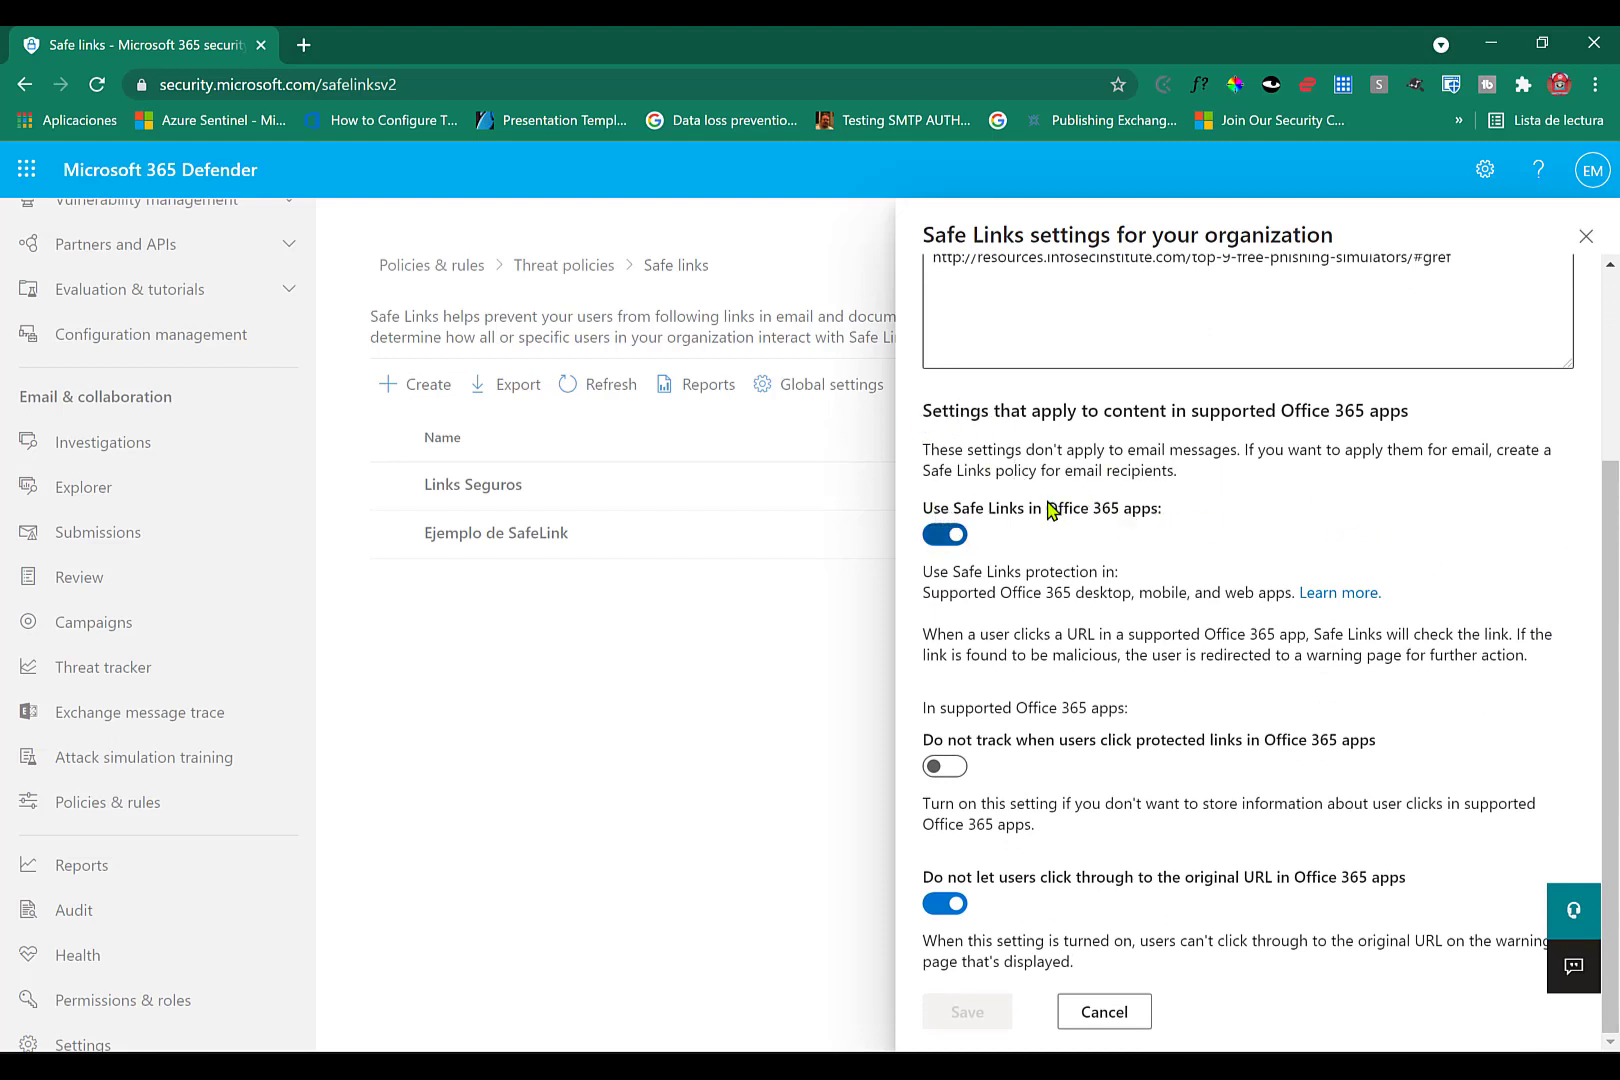
{"action": "left_click_drag", "start_coordinate": [1052, 510], "coordinate": [1155, 514]}
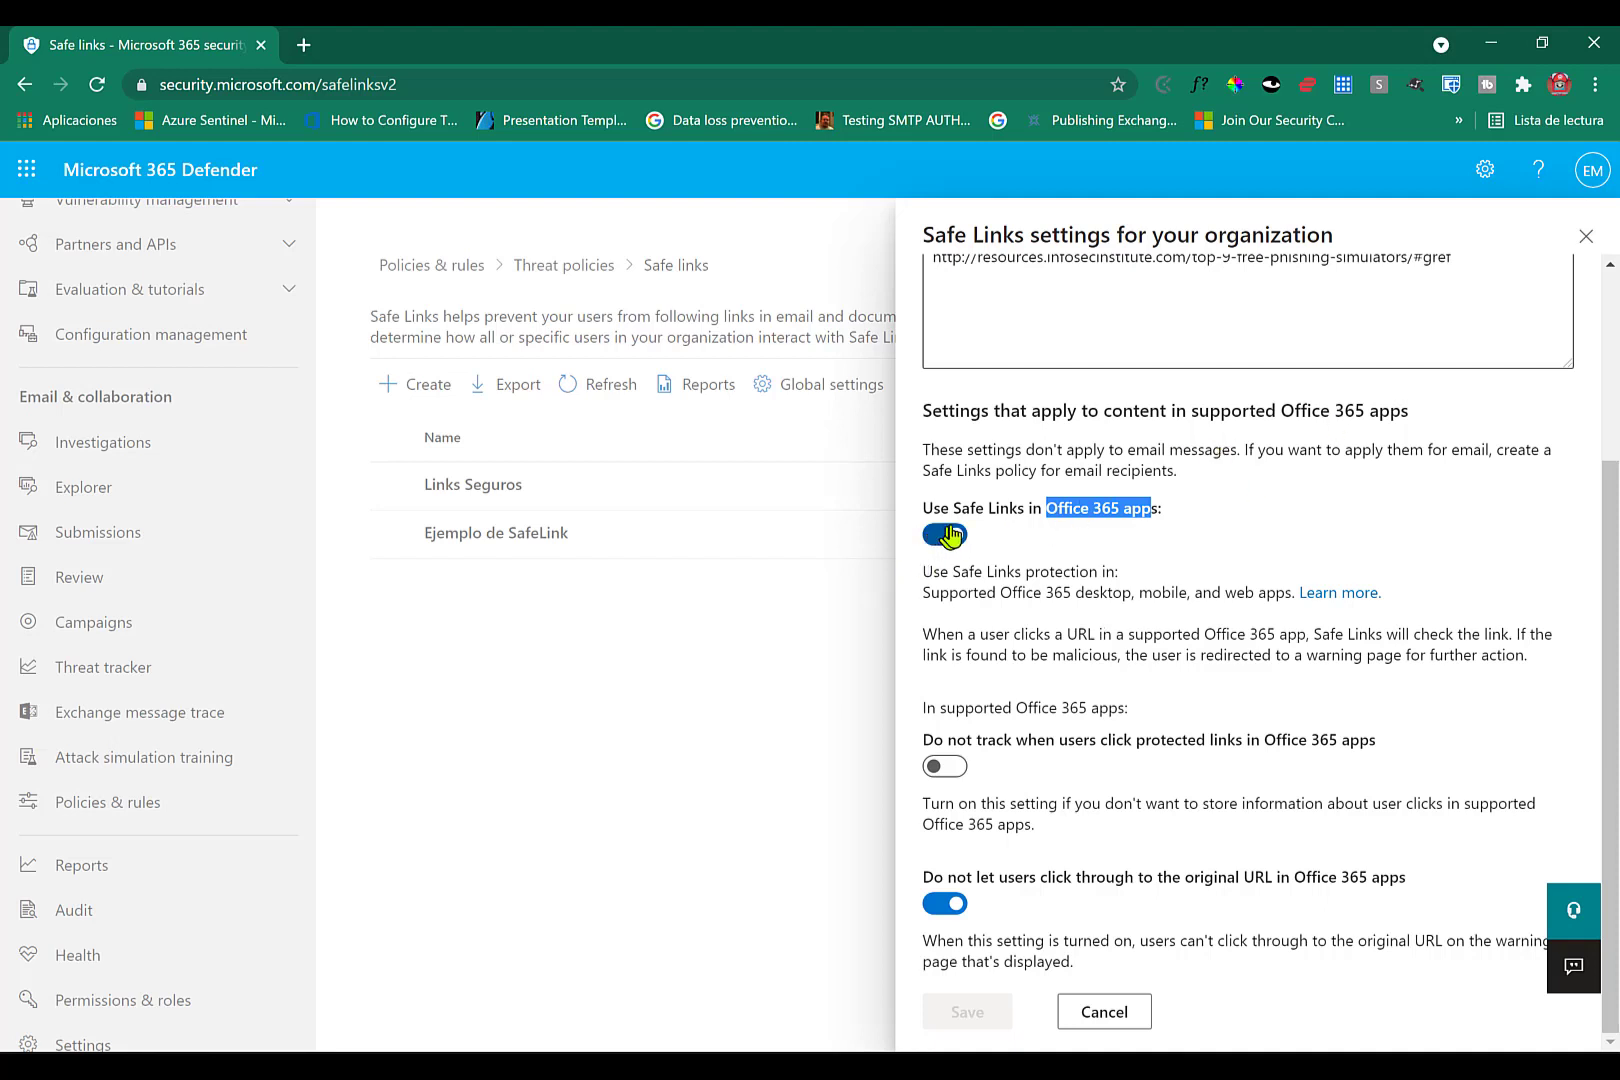
{"action": "left_click", "coordinate": [1195, 552]}
{"action": "left_click_drag", "start_coordinate": [1047, 512], "coordinate": [1168, 520]}
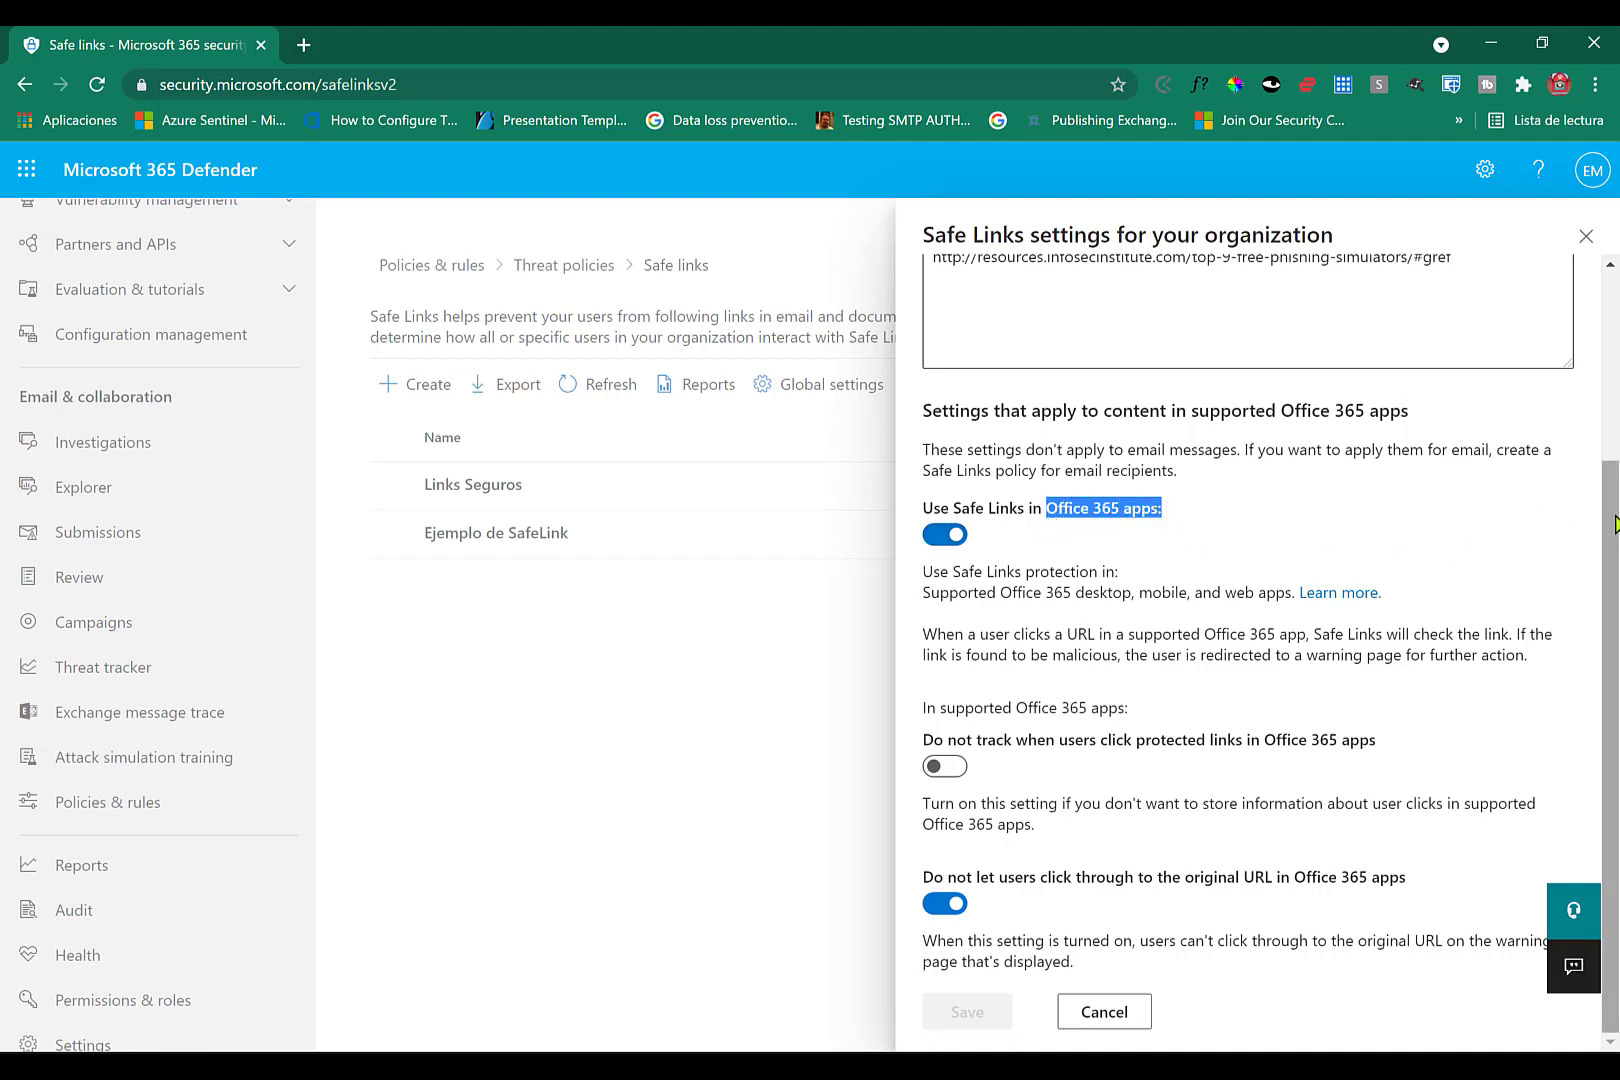
{"action": "left_click_drag", "start_coordinate": [1028, 707], "coordinate": [1178, 716]}
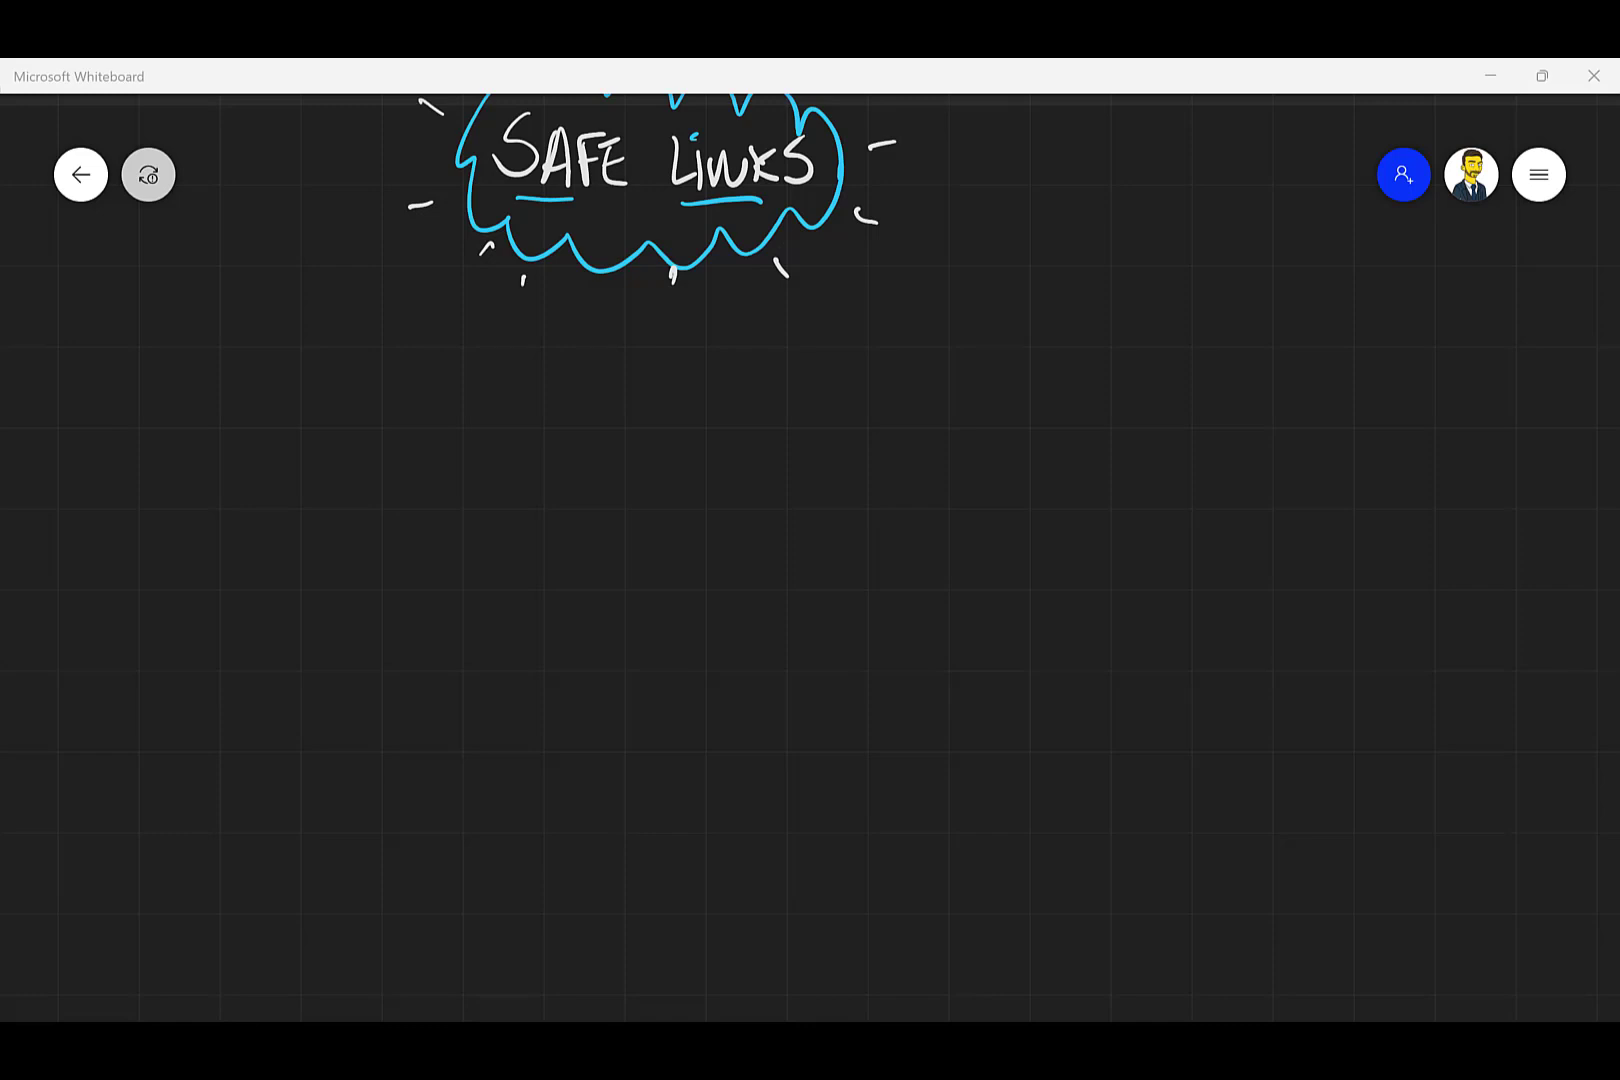
- Switch to Microsoft Whiteboard and draw an arrow from the SAFE LINKS cloud down to a blue padlock
{"action": "mouse_move", "coordinate": [672, 276]}
{"action": "left_mouse_down"}
{"action": "mouse_move", "coordinate": [662, 334]}
{"action": "mouse_move", "coordinate": [676, 273]}
{"action": "left_mouse_up"}
{"action": "mouse_move", "coordinate": [645, 338]}
{"action": "left_mouse_down"}
{"action": "mouse_move", "coordinate": [656, 370]}
{"action": "mouse_move", "coordinate": [678, 338]}
{"action": "left_mouse_up"}
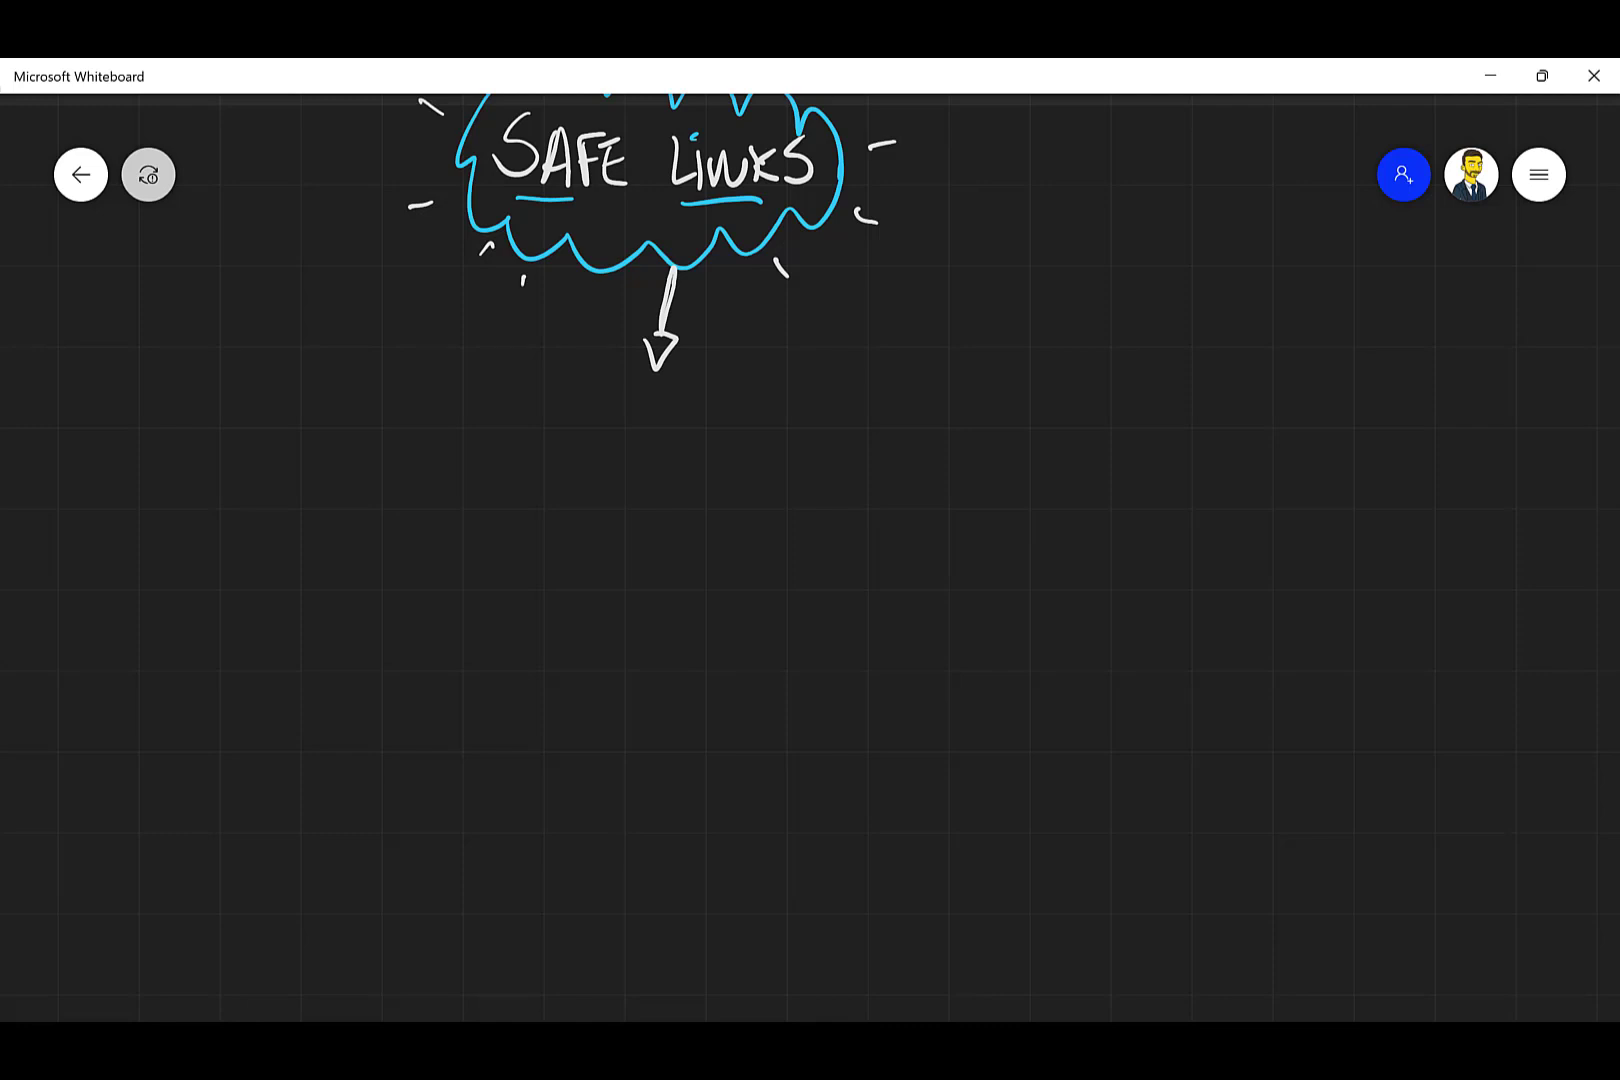
{"action": "mouse_move", "coordinate": [631, 413]}
{"action": "left_mouse_down"}
{"action": "mouse_move", "coordinate": [630, 446]}
{"action": "mouse_move", "coordinate": [670, 449]}
{"action": "mouse_move", "coordinate": [662, 418]}
{"action": "mouse_move", "coordinate": [645, 444]}
{"action": "mouse_move", "coordinate": [660, 446]}
{"action": "left_mouse_up"}
- Draw an arrow from the padlock to an envelope and label the envelope "EMAIL"
{"action": "mouse_move", "coordinate": [686, 436]}
{"action": "left_mouse_down"}
{"action": "mouse_move", "coordinate": [732, 410]}
{"action": "mouse_move", "coordinate": [742, 426]}
{"action": "left_mouse_up"}
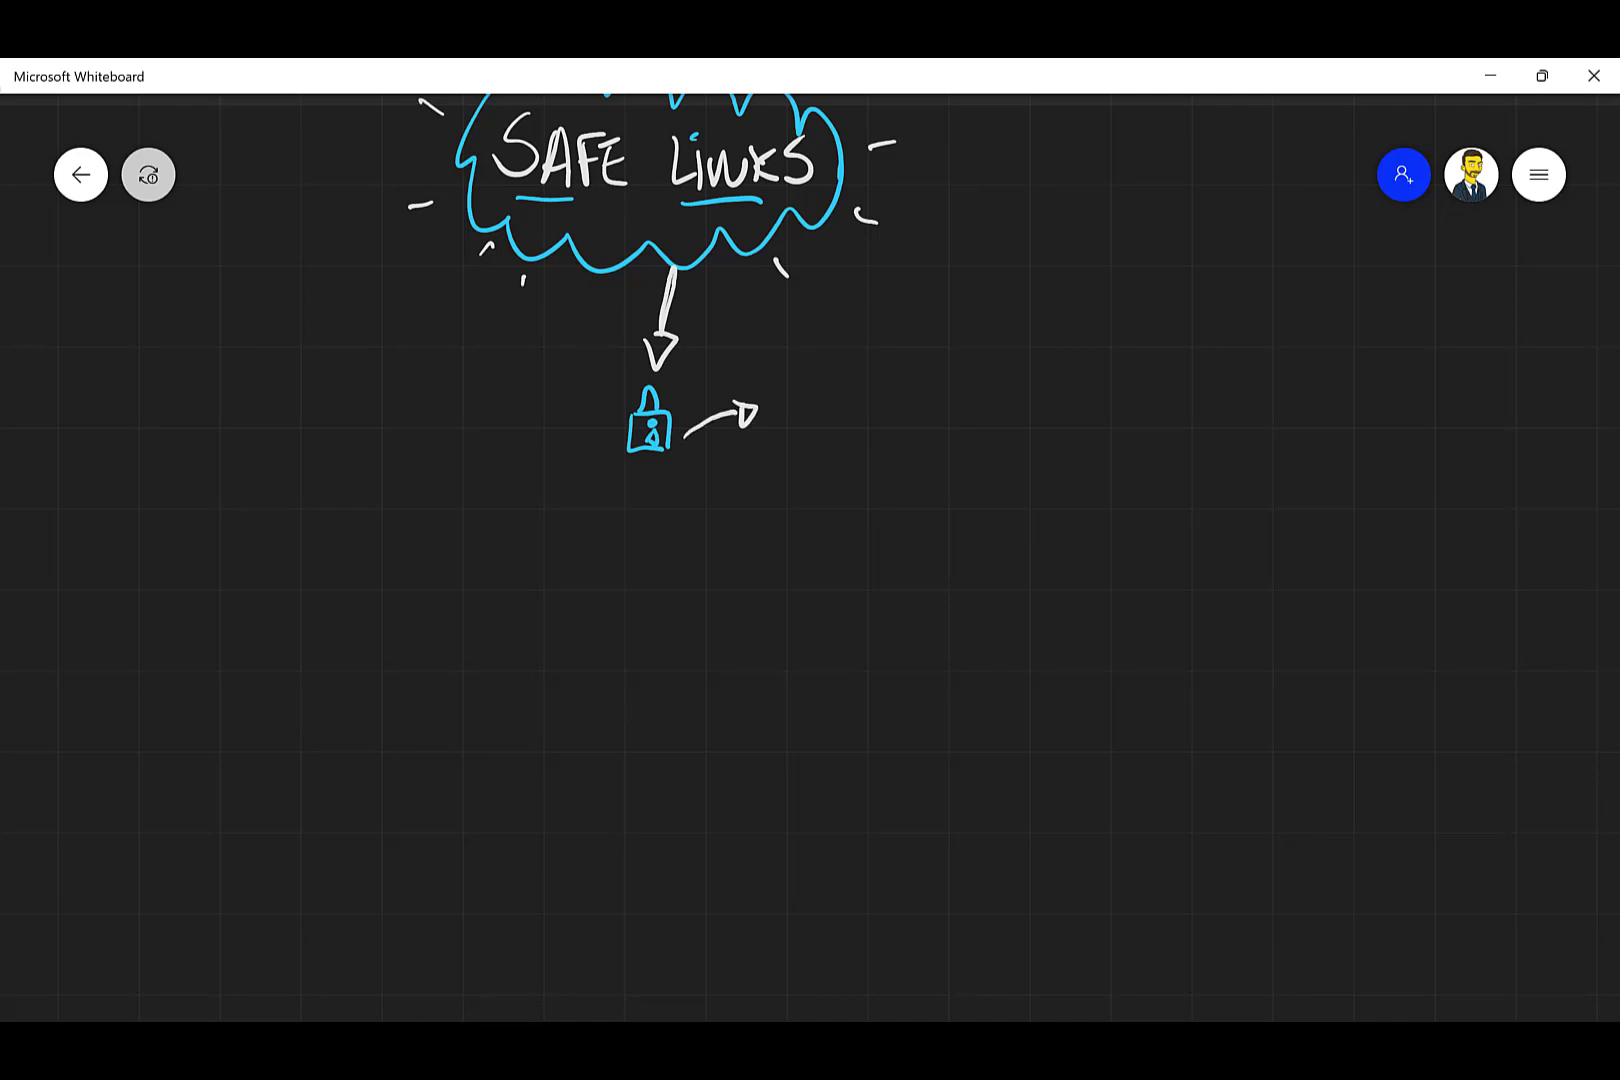
{"action": "mouse_move", "coordinate": [787, 390]}
{"action": "left_mouse_down"}
{"action": "mouse_move", "coordinate": [843, 437]}
{"action": "mouse_move", "coordinate": [855, 378]}
{"action": "mouse_move", "coordinate": [849, 432]}
{"action": "mouse_move", "coordinate": [812, 399]}
{"action": "mouse_move", "coordinate": [845, 381]}
{"action": "mouse_move", "coordinate": [797, 433]}
{"action": "left_mouse_up"}
{"action": "mouse_move", "coordinate": [826, 404]}
{"action": "left_mouse_down"}
{"action": "mouse_move", "coordinate": [842, 438]}
{"action": "mouse_move", "coordinate": [886, 414]}
{"action": "left_mouse_up"}
{"action": "left_click_drag", "start_coordinate": [872, 389], "coordinate": [899, 390]}
{"action": "mouse_move", "coordinate": [899, 390]}
{"action": "left_mouse_down"}
{"action": "mouse_move", "coordinate": [908, 416]}
{"action": "mouse_move", "coordinate": [922, 393]}
{"action": "mouse_move", "coordinate": [932, 417]}
{"action": "left_mouse_up"}
{"action": "left_click_drag", "start_coordinate": [939, 396], "coordinate": [955, 416]}
- Draw a second arrow from the padlock to three people figures and label them "MS TEAMS"
{"action": "left_click_drag", "start_coordinate": [699, 468], "coordinate": [748, 503]}
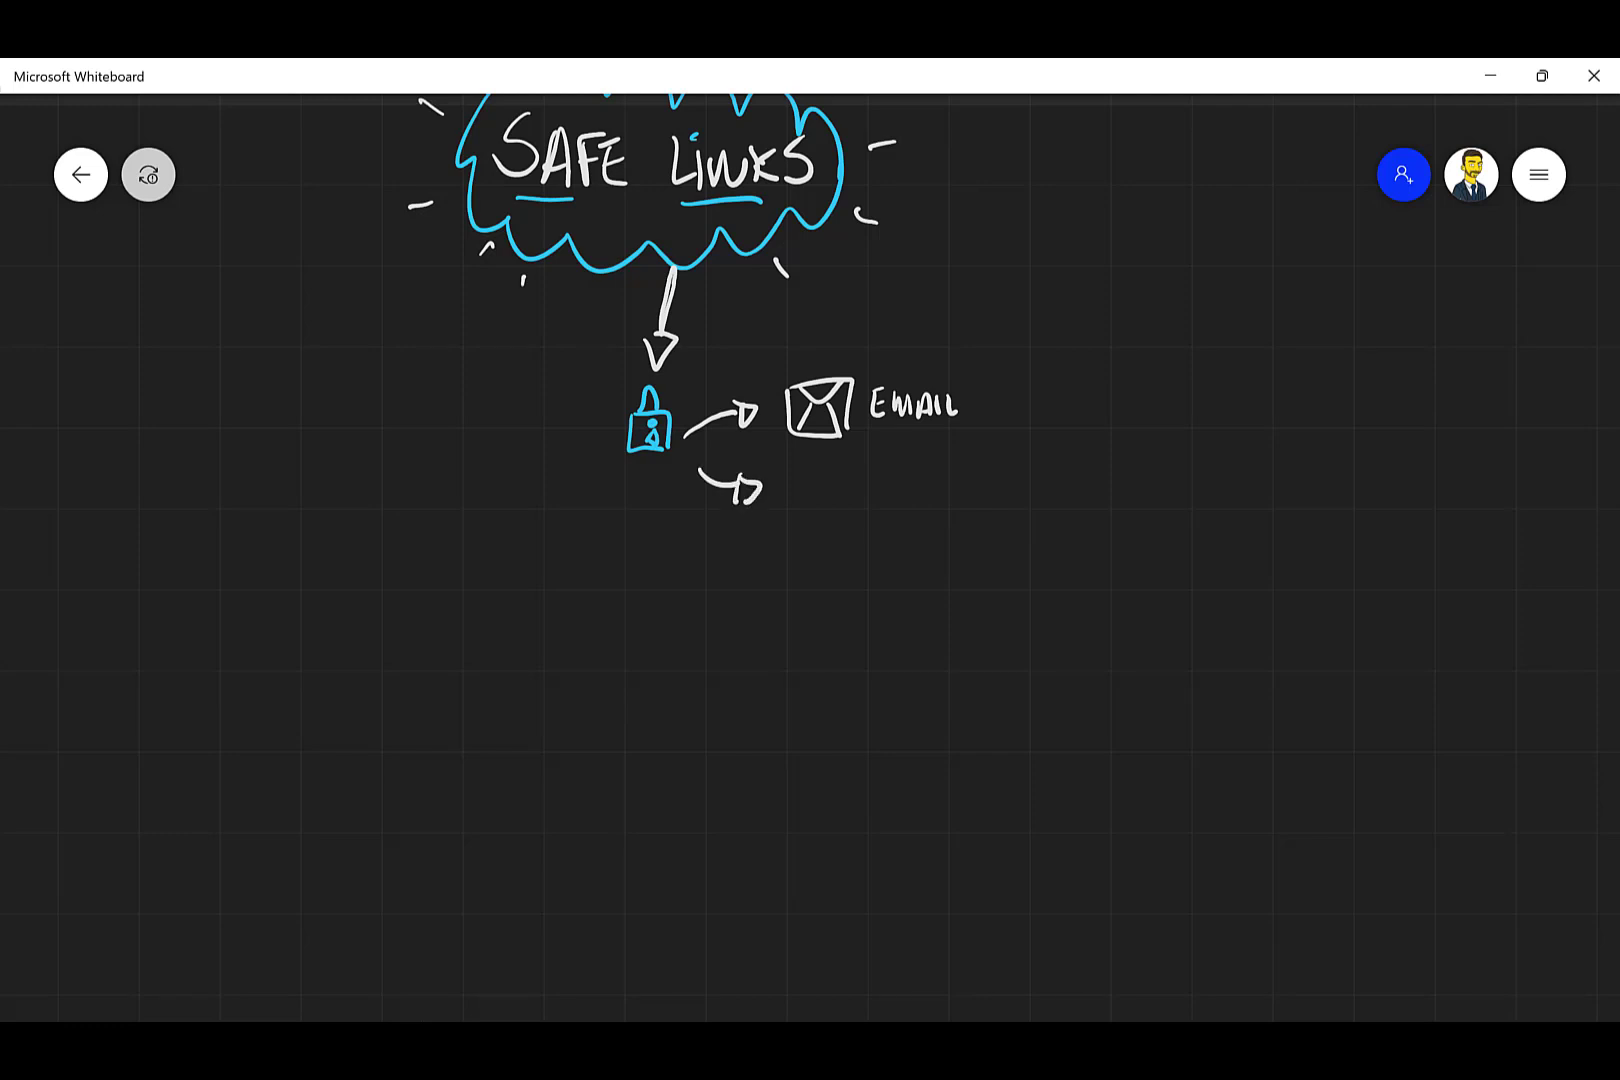
{"action": "mouse_move", "coordinate": [803, 471]}
{"action": "left_mouse_down"}
{"action": "mouse_move", "coordinate": [816, 528]}
{"action": "mouse_move", "coordinate": [830, 507]}
{"action": "mouse_move", "coordinate": [874, 524]}
{"action": "mouse_move", "coordinate": [911, 466]}
{"action": "mouse_move", "coordinate": [917, 486]}
{"action": "left_mouse_up"}
{"action": "mouse_move", "coordinate": [939, 466]}
{"action": "left_mouse_down"}
{"action": "mouse_move", "coordinate": [903, 530]}
{"action": "mouse_move", "coordinate": [950, 530]}
{"action": "mouse_move", "coordinate": [970, 510]}
{"action": "mouse_move", "coordinate": [979, 526]}
{"action": "left_mouse_up"}
{"action": "left_click_drag", "start_coordinate": [999, 501], "coordinate": [988, 531]}
- Draw a third arrow downward from the padlock and write "OFFICE 365 APPS" beneath it
{"action": "mouse_move", "coordinate": [660, 474]}
{"action": "left_mouse_down"}
{"action": "mouse_move", "coordinate": [676, 521]}
{"action": "mouse_move", "coordinate": [694, 515]}
{"action": "left_mouse_up"}
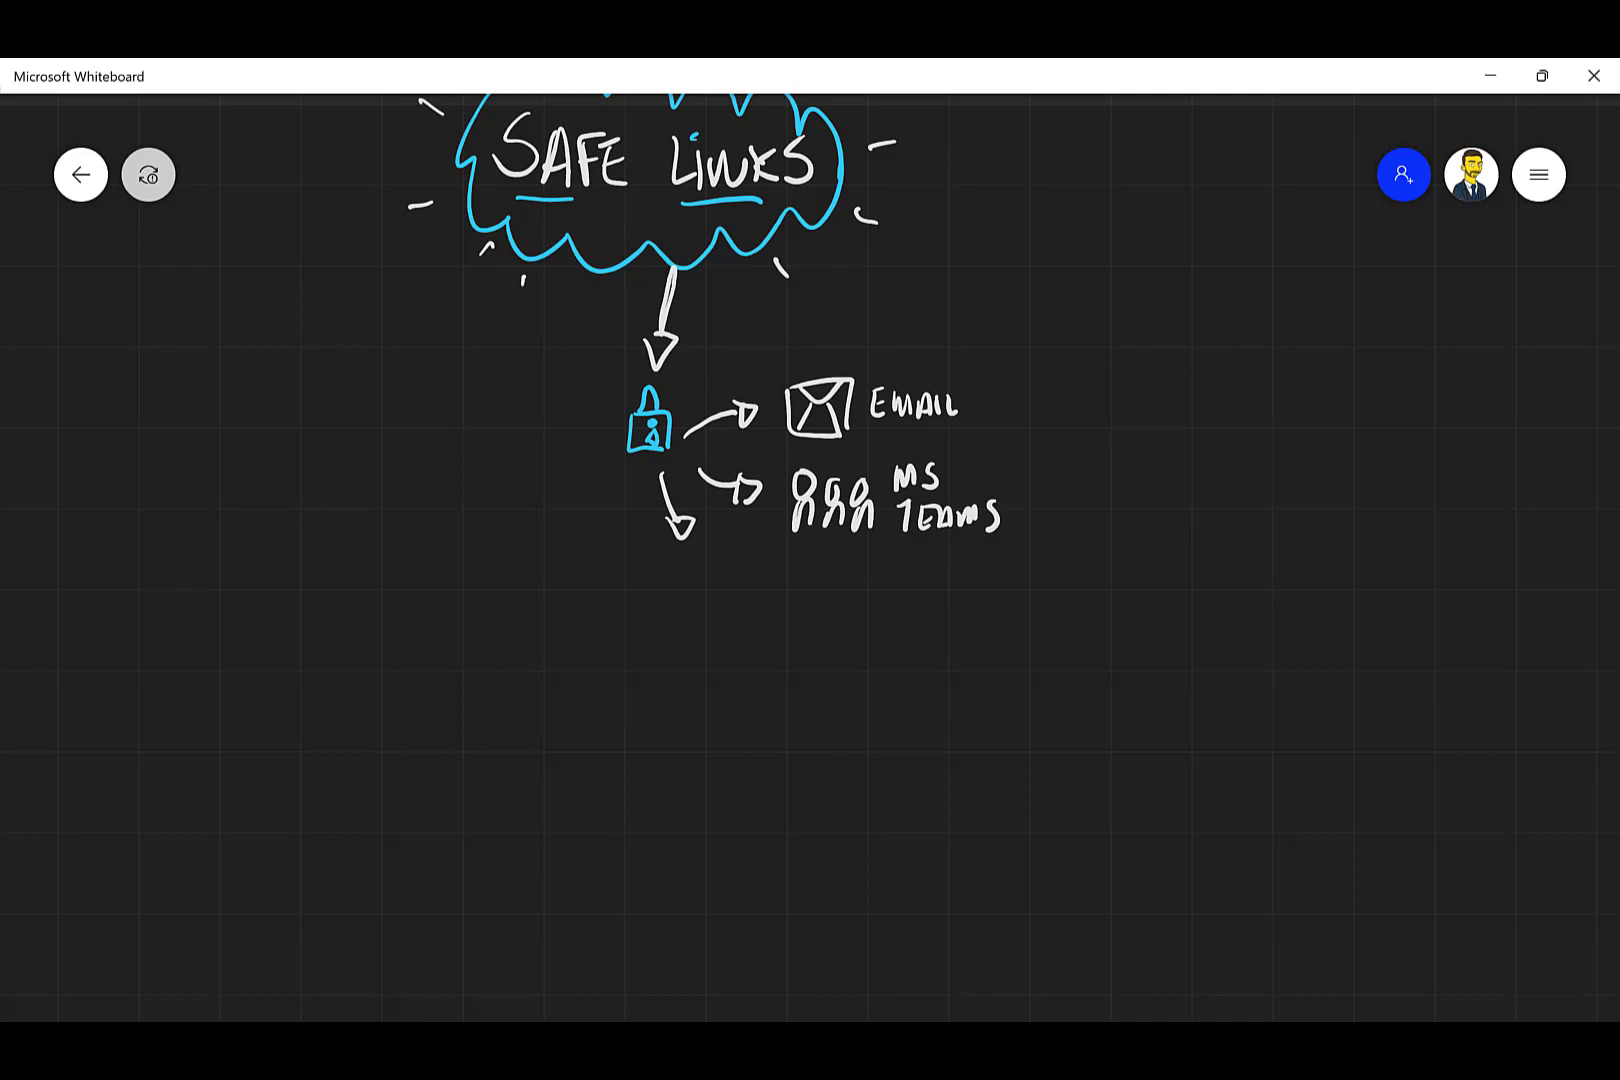
{"action": "mouse_move", "coordinate": [688, 568]}
{"action": "left_mouse_down"}
{"action": "mouse_move", "coordinate": [729, 580]}
{"action": "mouse_move", "coordinate": [735, 600]}
{"action": "mouse_move", "coordinate": [781, 583]}
{"action": "mouse_move", "coordinate": [772, 600]}
{"action": "mouse_move", "coordinate": [813, 594]}
{"action": "left_mouse_up"}
{"action": "left_click_drag", "start_coordinate": [812, 567], "coordinate": [830, 566]}
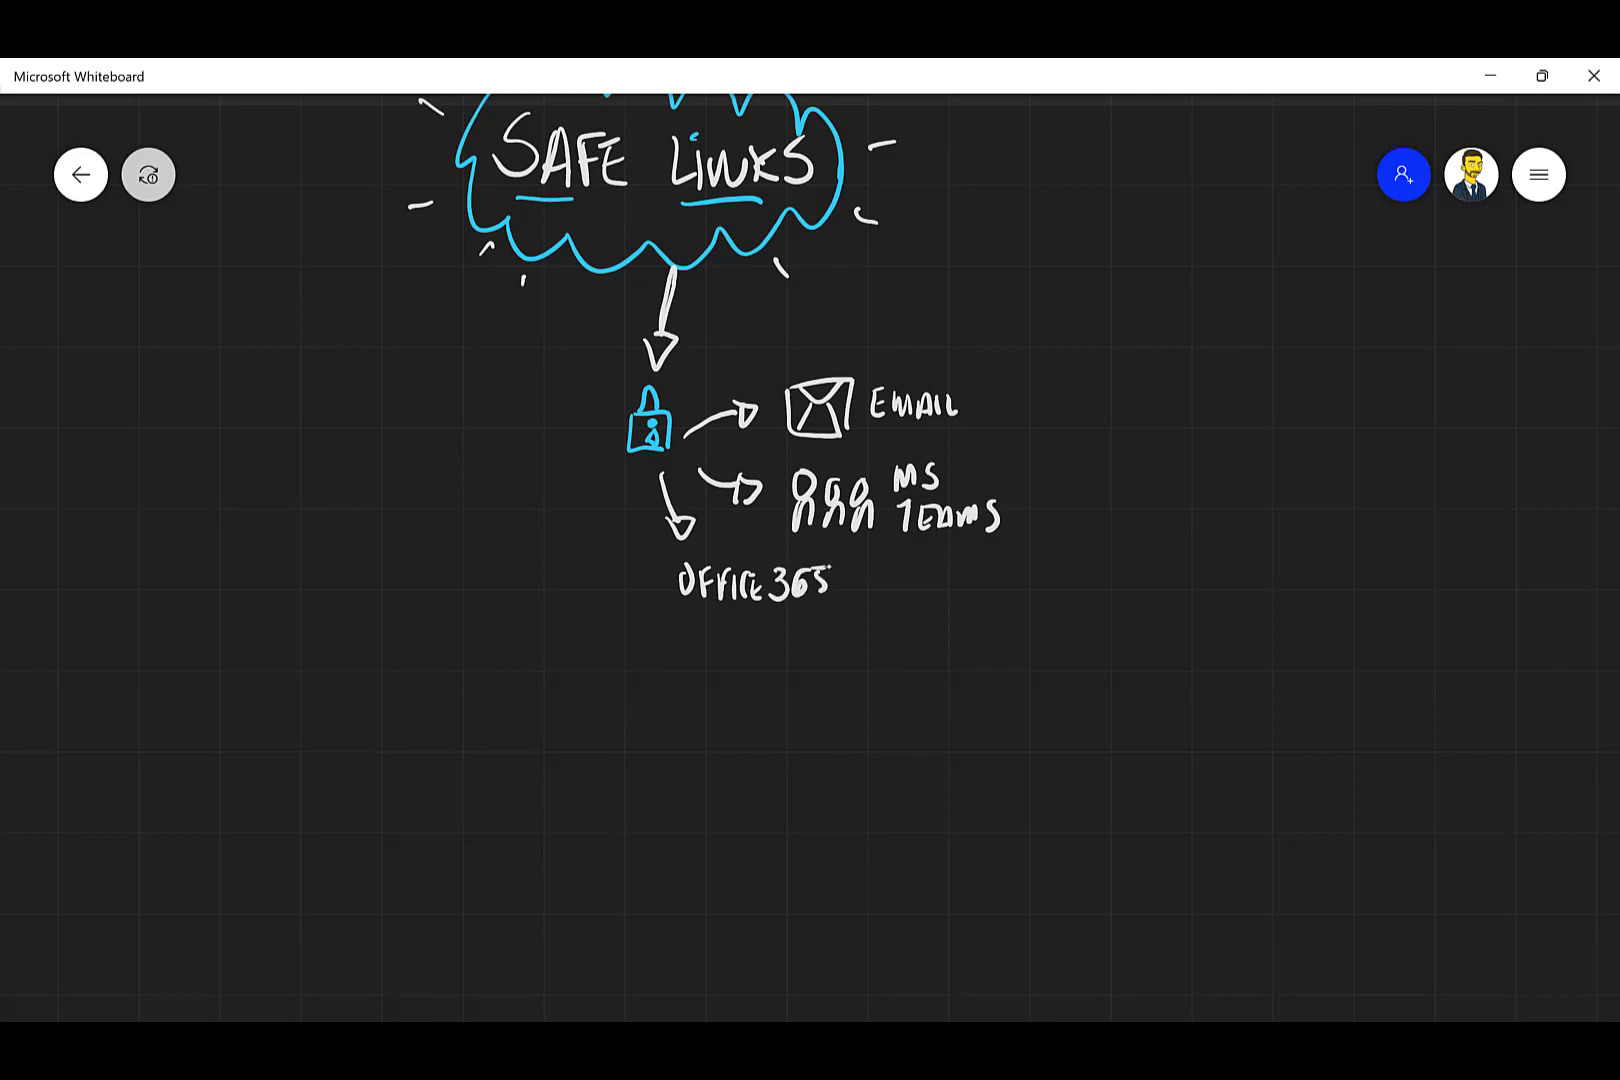
{"action": "left_click_drag", "start_coordinate": [731, 618], "coordinate": [778, 647]}
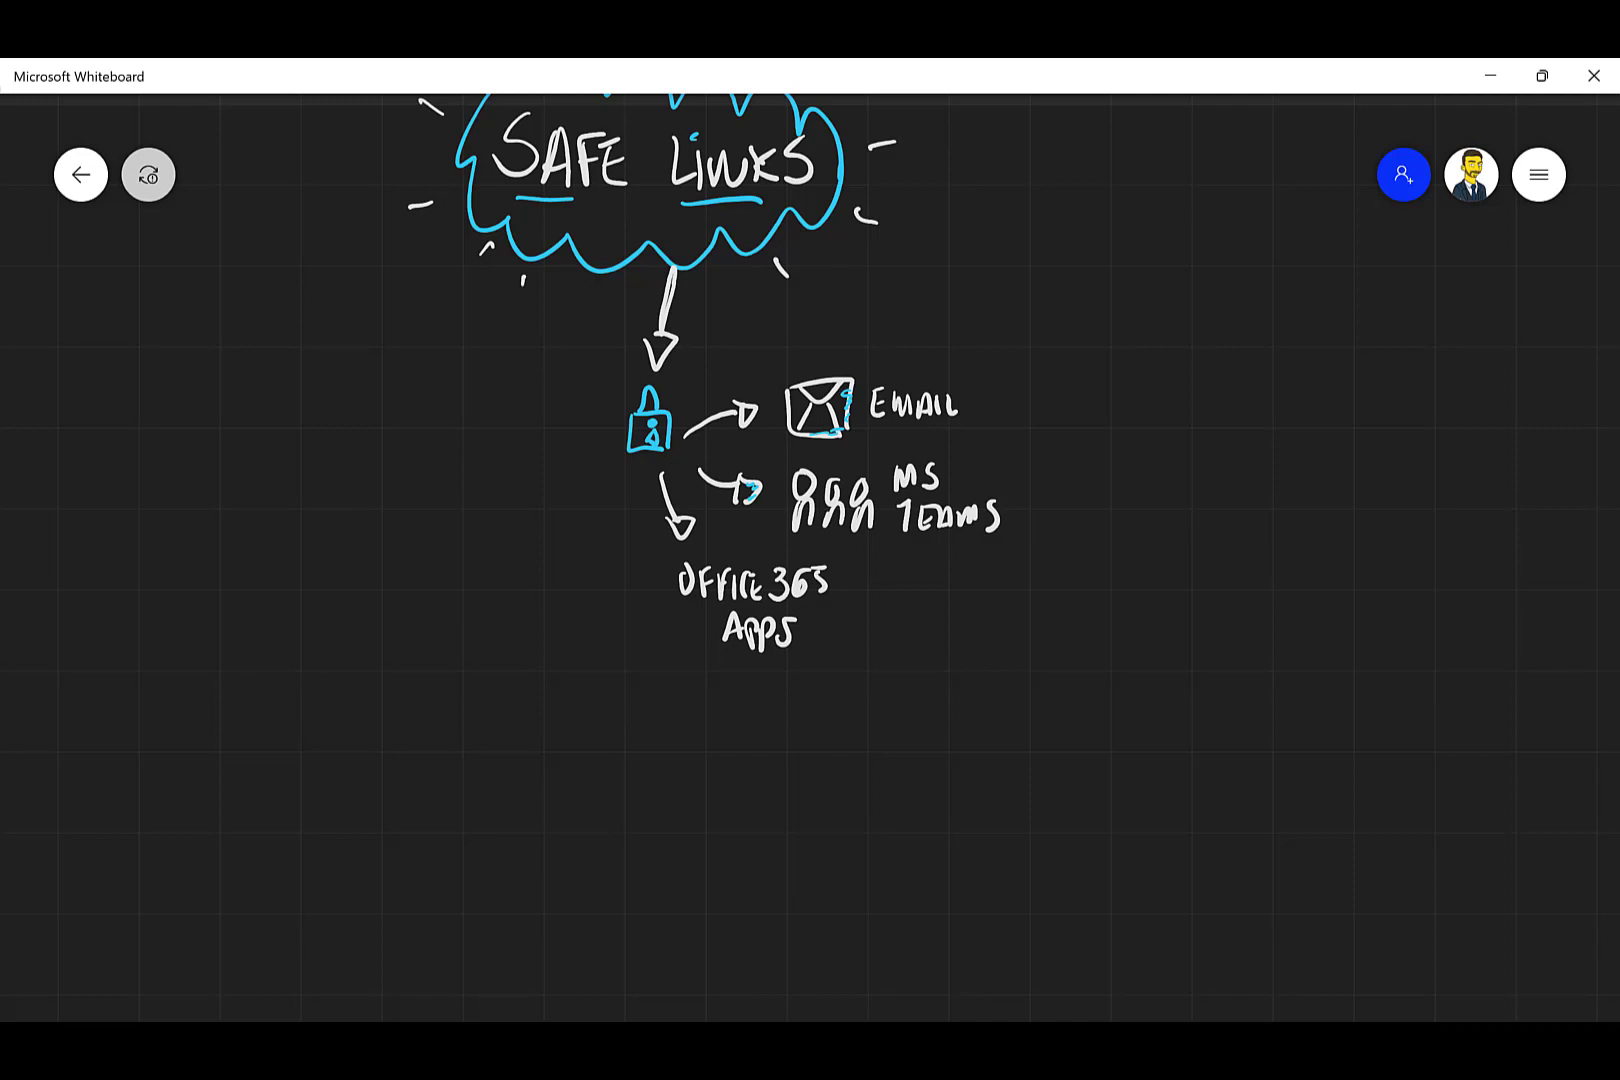
- Write an underlined "PROTECTION" label beside the padlock and add check marks to EMAIL, MS TEAMS and OFFICE 365 APPS
{"action": "mouse_move", "coordinate": [537, 382]}
{"action": "left_mouse_down"}
{"action": "mouse_move", "coordinate": [537, 412]}
{"action": "mouse_move", "coordinate": [578, 380]}
{"action": "mouse_move", "coordinate": [608, 398]}
{"action": "mouse_move", "coordinate": [647, 374]}
{"action": "mouse_move", "coordinate": [634, 389]}
{"action": "left_mouse_up"}
{"action": "left_click_drag", "start_coordinate": [581, 424], "coordinate": [620, 402]}
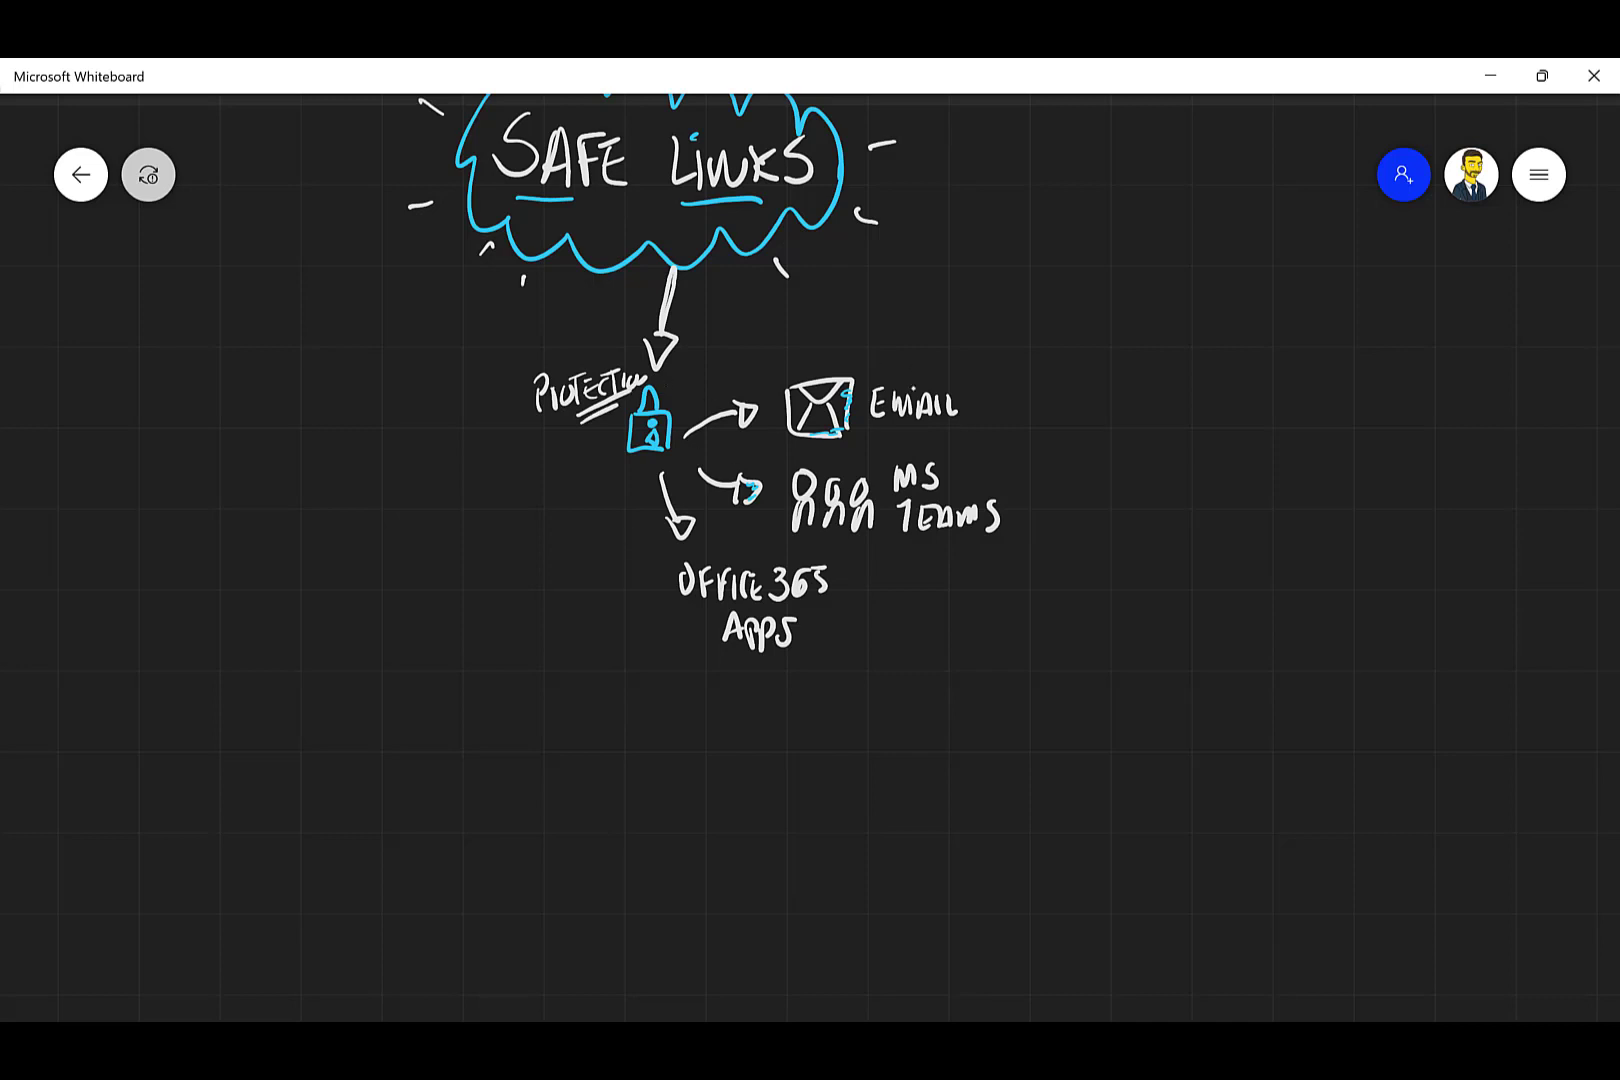
{"action": "left_click_drag", "start_coordinate": [980, 395], "coordinate": [1016, 366]}
{"action": "left_click_drag", "start_coordinate": [1028, 485], "coordinate": [1065, 461]}
{"action": "left_click_drag", "start_coordinate": [849, 607], "coordinate": [893, 587]}
- Draw an arrow from the lower left of the SAFE LINKS cloud to a gear symbol
{"action": "mouse_move", "coordinate": [541, 262]}
{"action": "left_mouse_down"}
{"action": "mouse_move", "coordinate": [443, 344]}
{"action": "mouse_move", "coordinate": [481, 319]}
{"action": "left_mouse_up"}
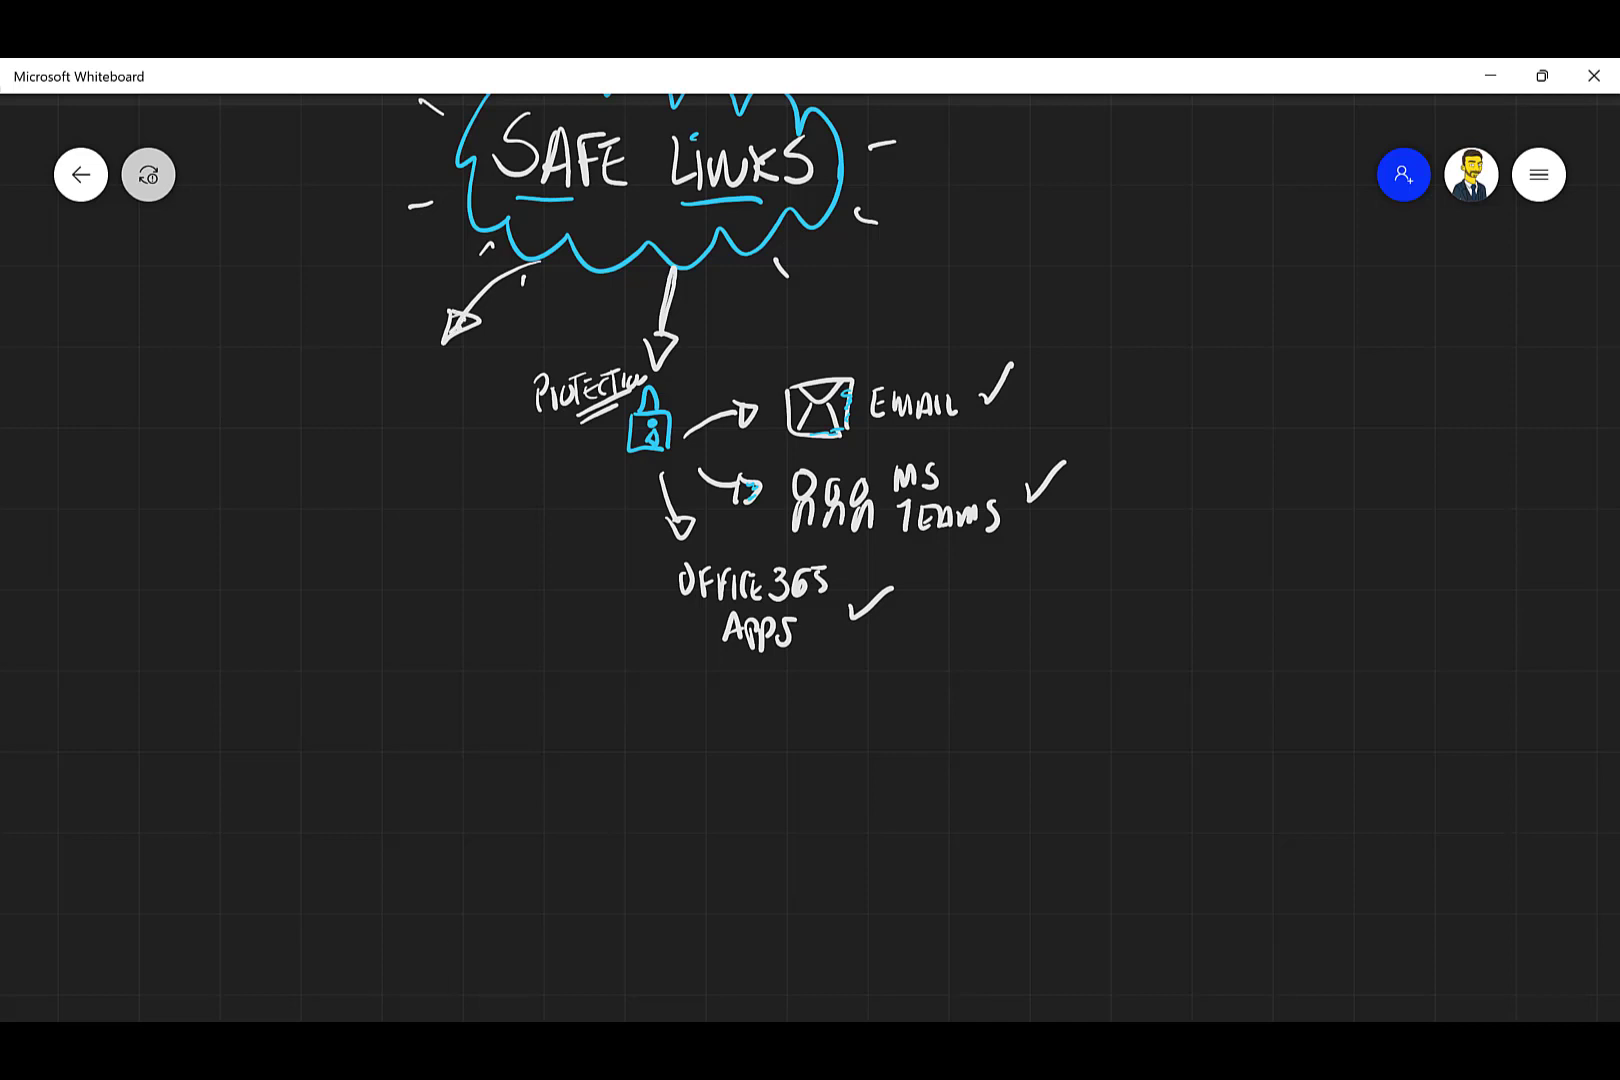
{"action": "mouse_move", "coordinate": [447, 1050]}
{"action": "left_click_drag", "start_coordinate": [431, 380], "coordinate": [430, 407]}
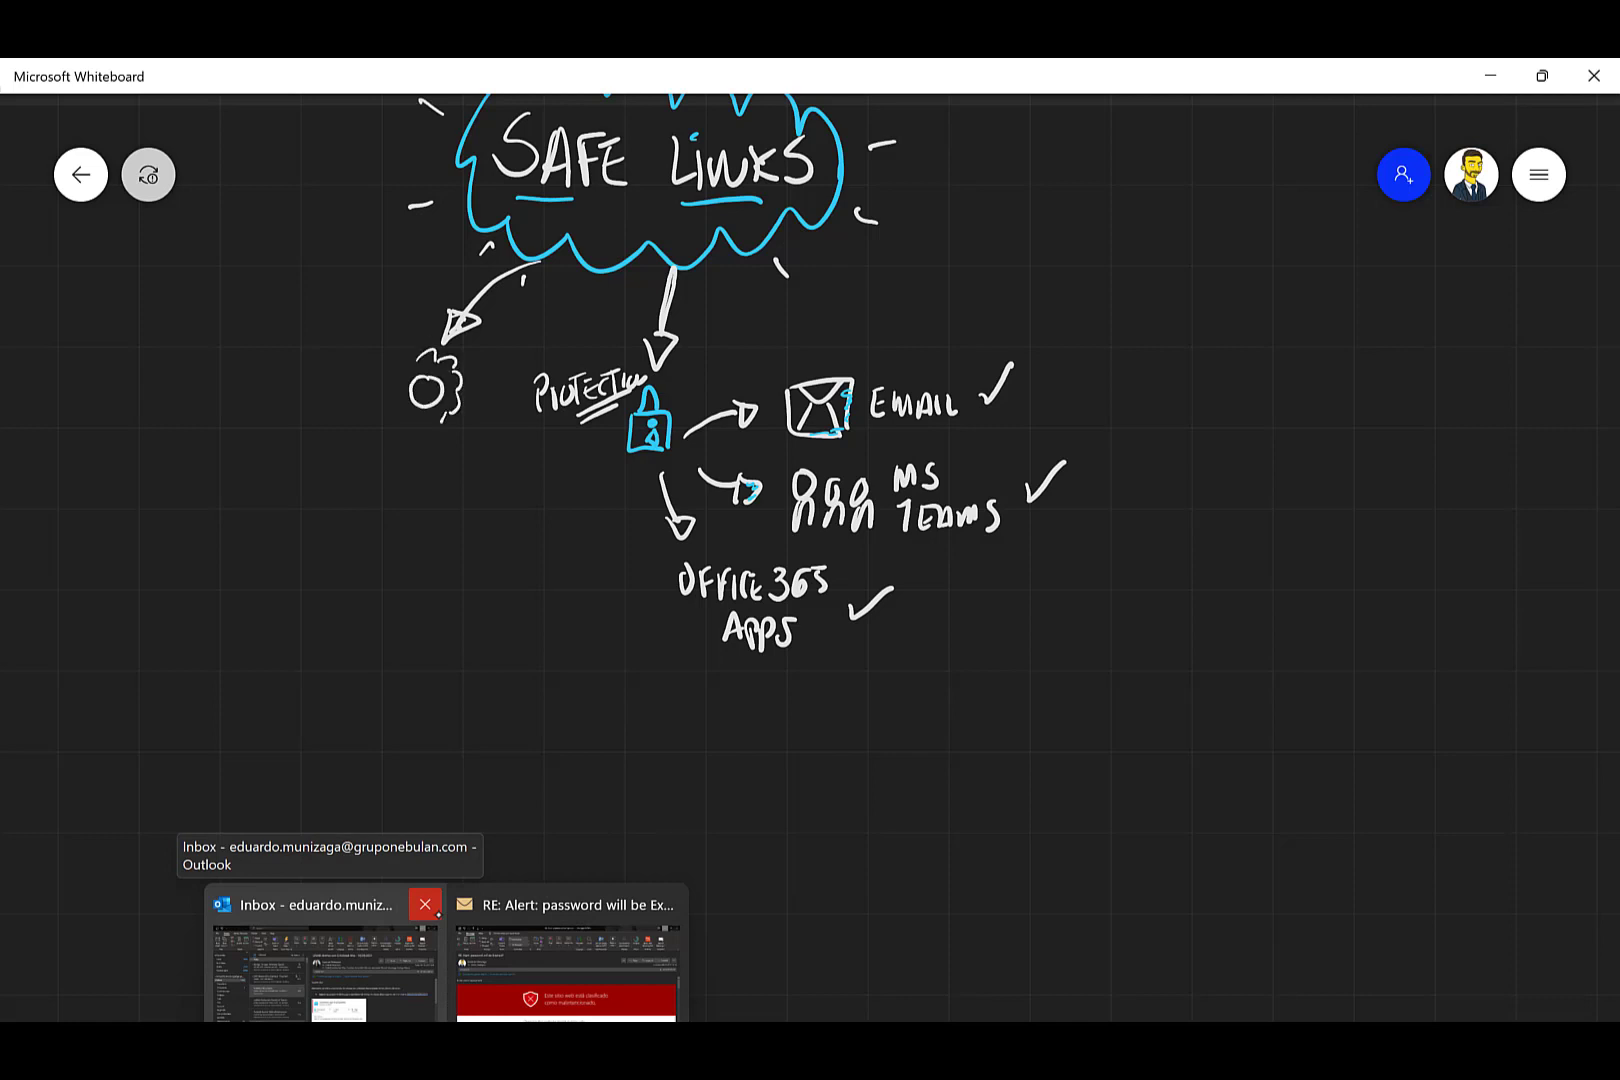
{"action": "left_click_drag", "start_coordinate": [438, 424], "coordinate": [392, 405]}
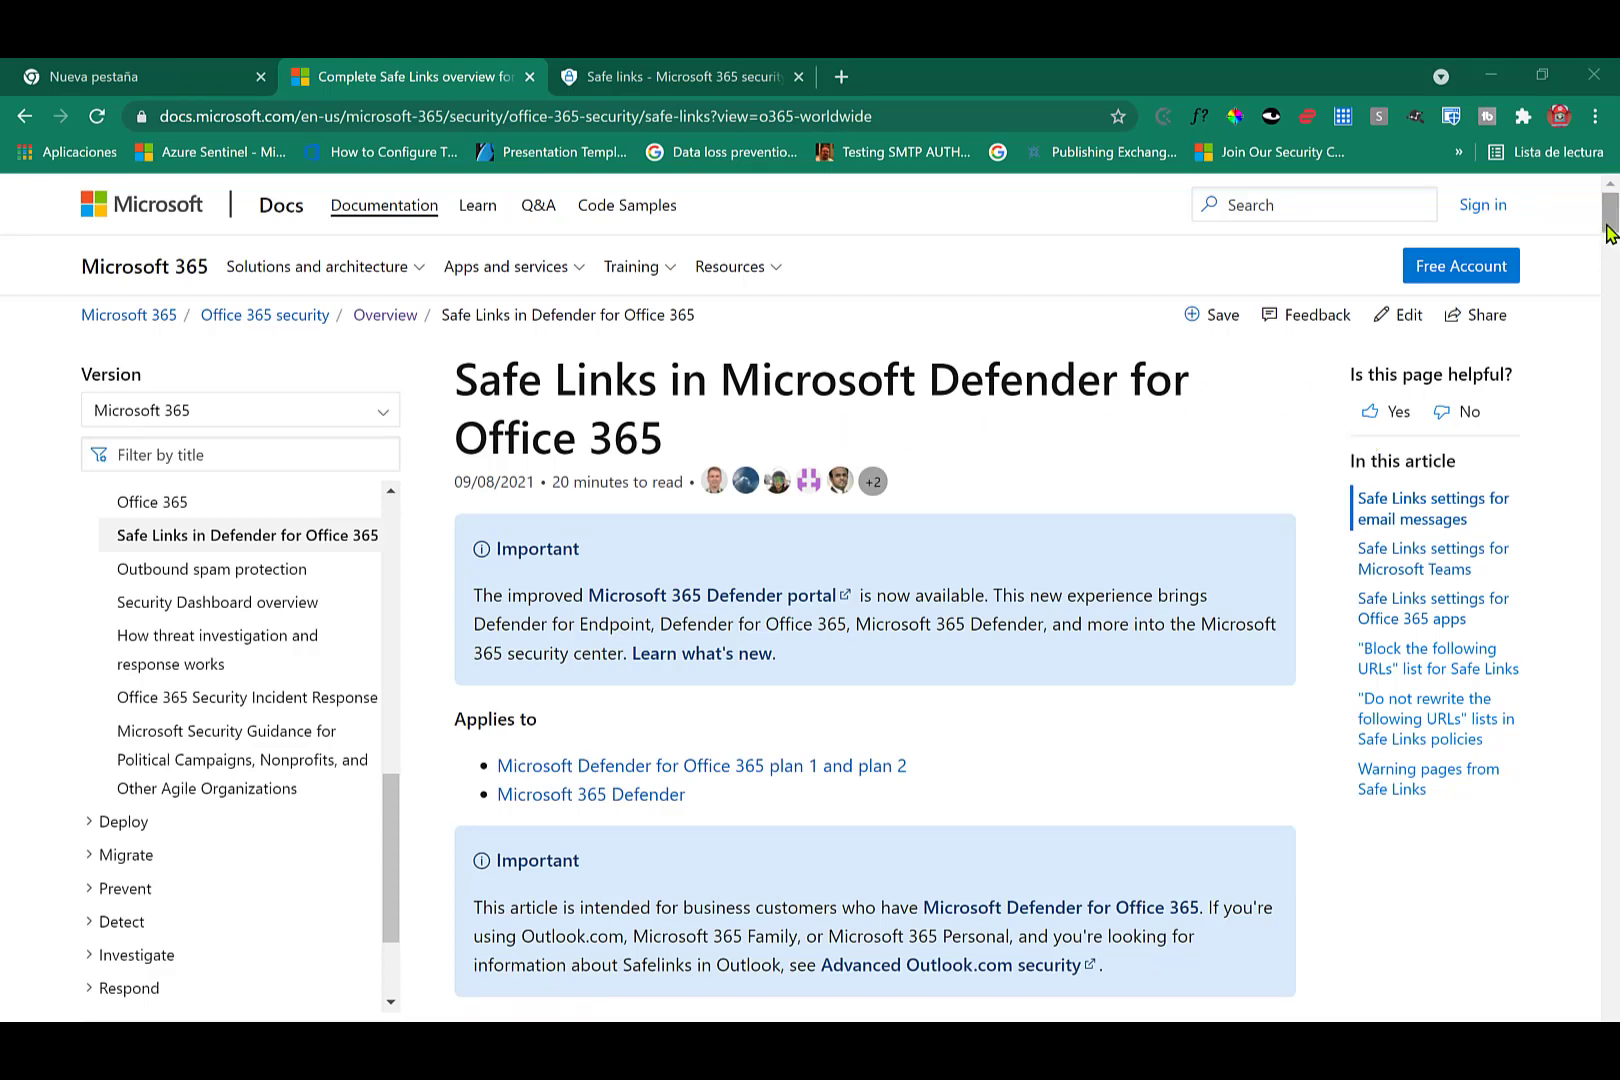
- Review the locations where Safe Links protection is available, highlighting Email messages, Microsoft Teams and Office 365 apps in the article
{"action": "left_click_drag", "start_coordinate": [1608, 226], "coordinate": [1610, 258]}
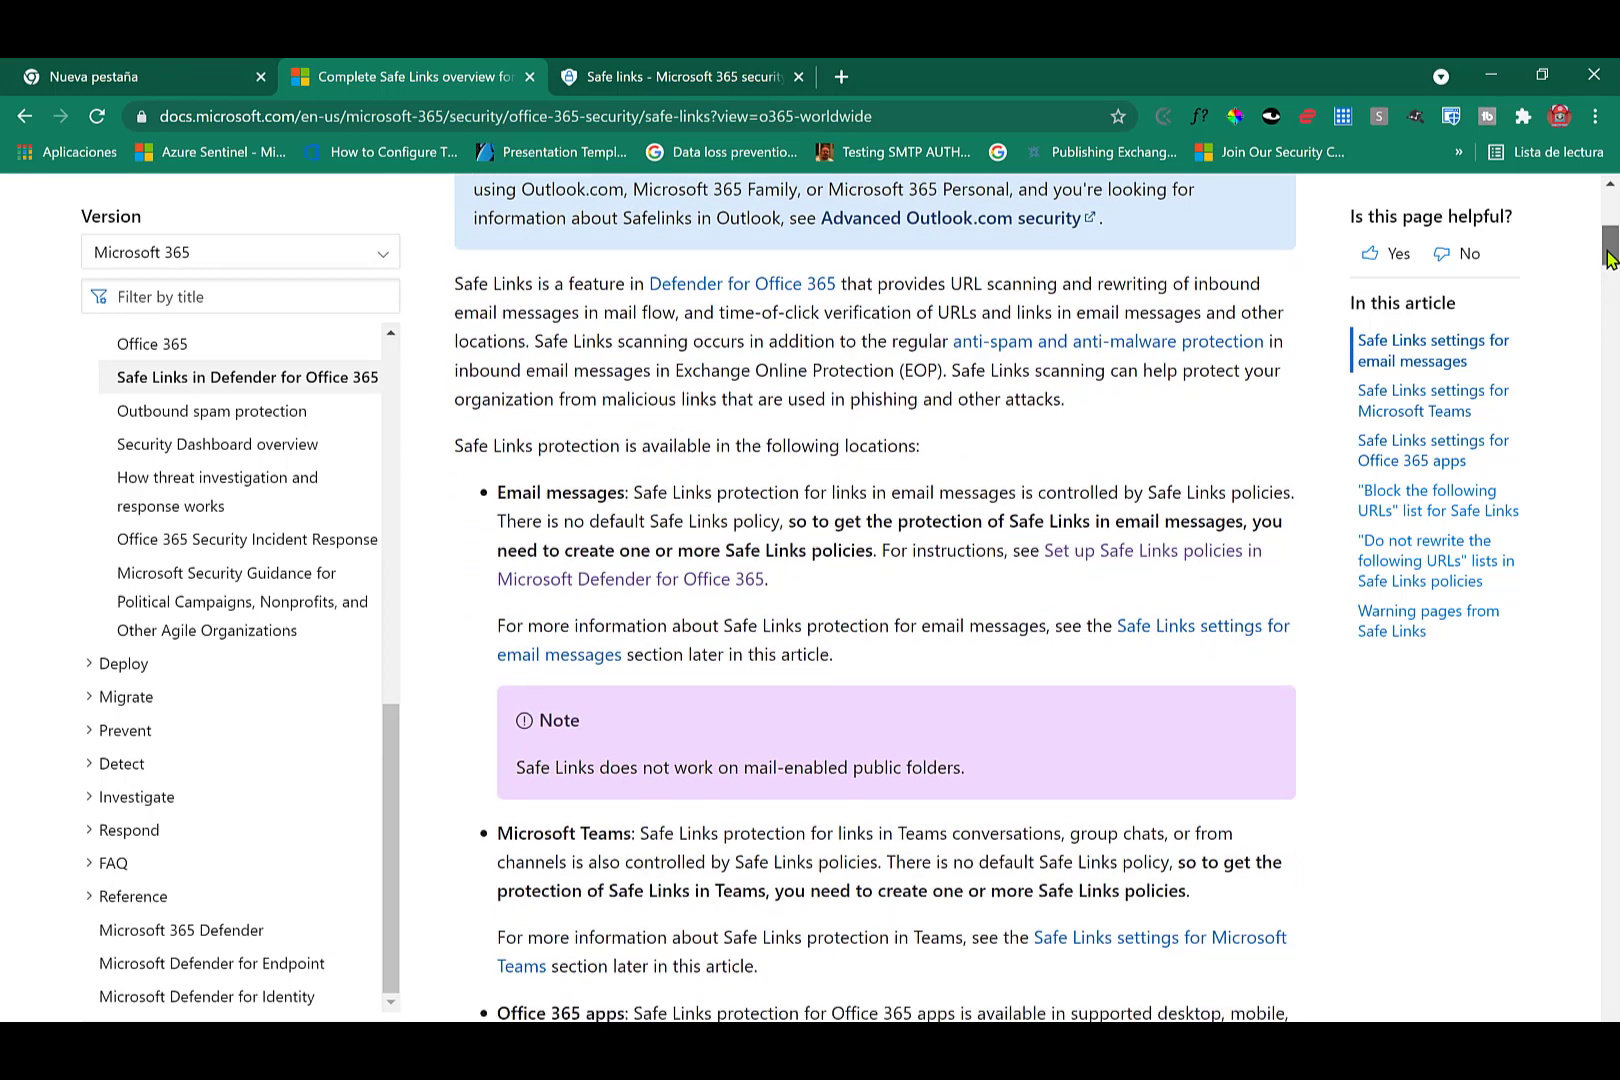
{"action": "left_click_drag", "start_coordinate": [461, 445], "coordinate": [590, 445]}
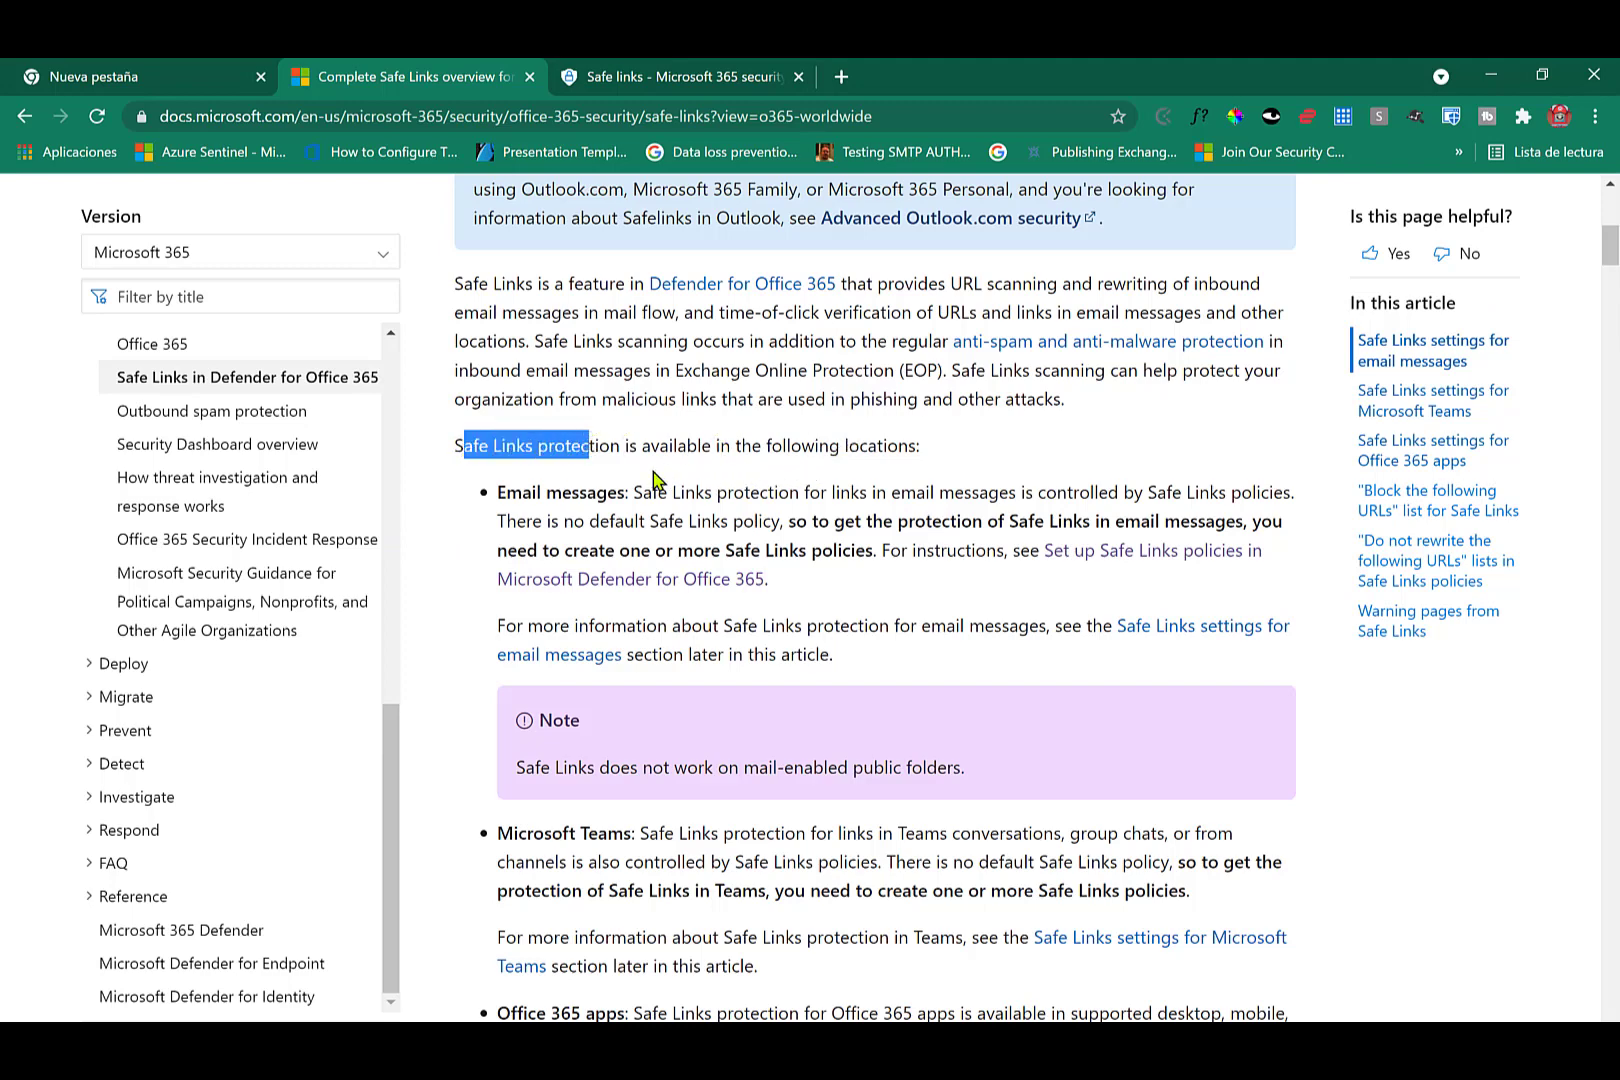
{"action": "left_click", "coordinate": [728, 446]}
{"action": "left_click_drag", "start_coordinate": [753, 445], "coordinate": [942, 447]}
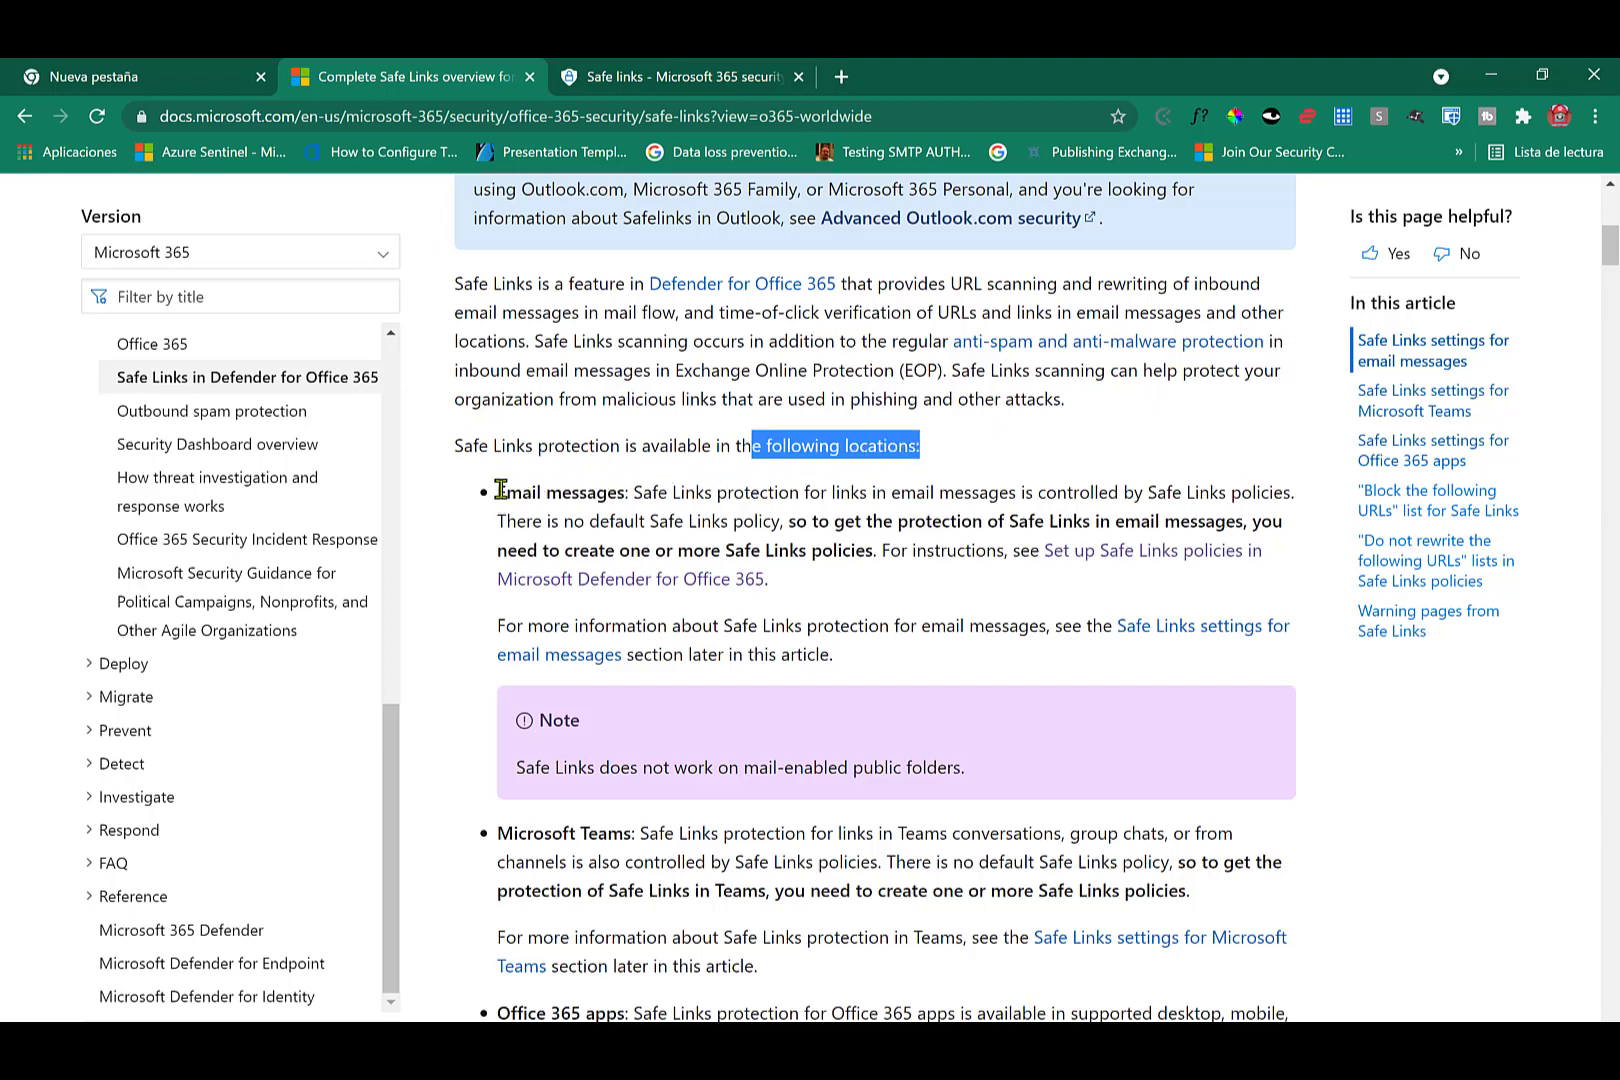
{"action": "left_click_drag", "start_coordinate": [507, 491], "coordinate": [630, 492]}
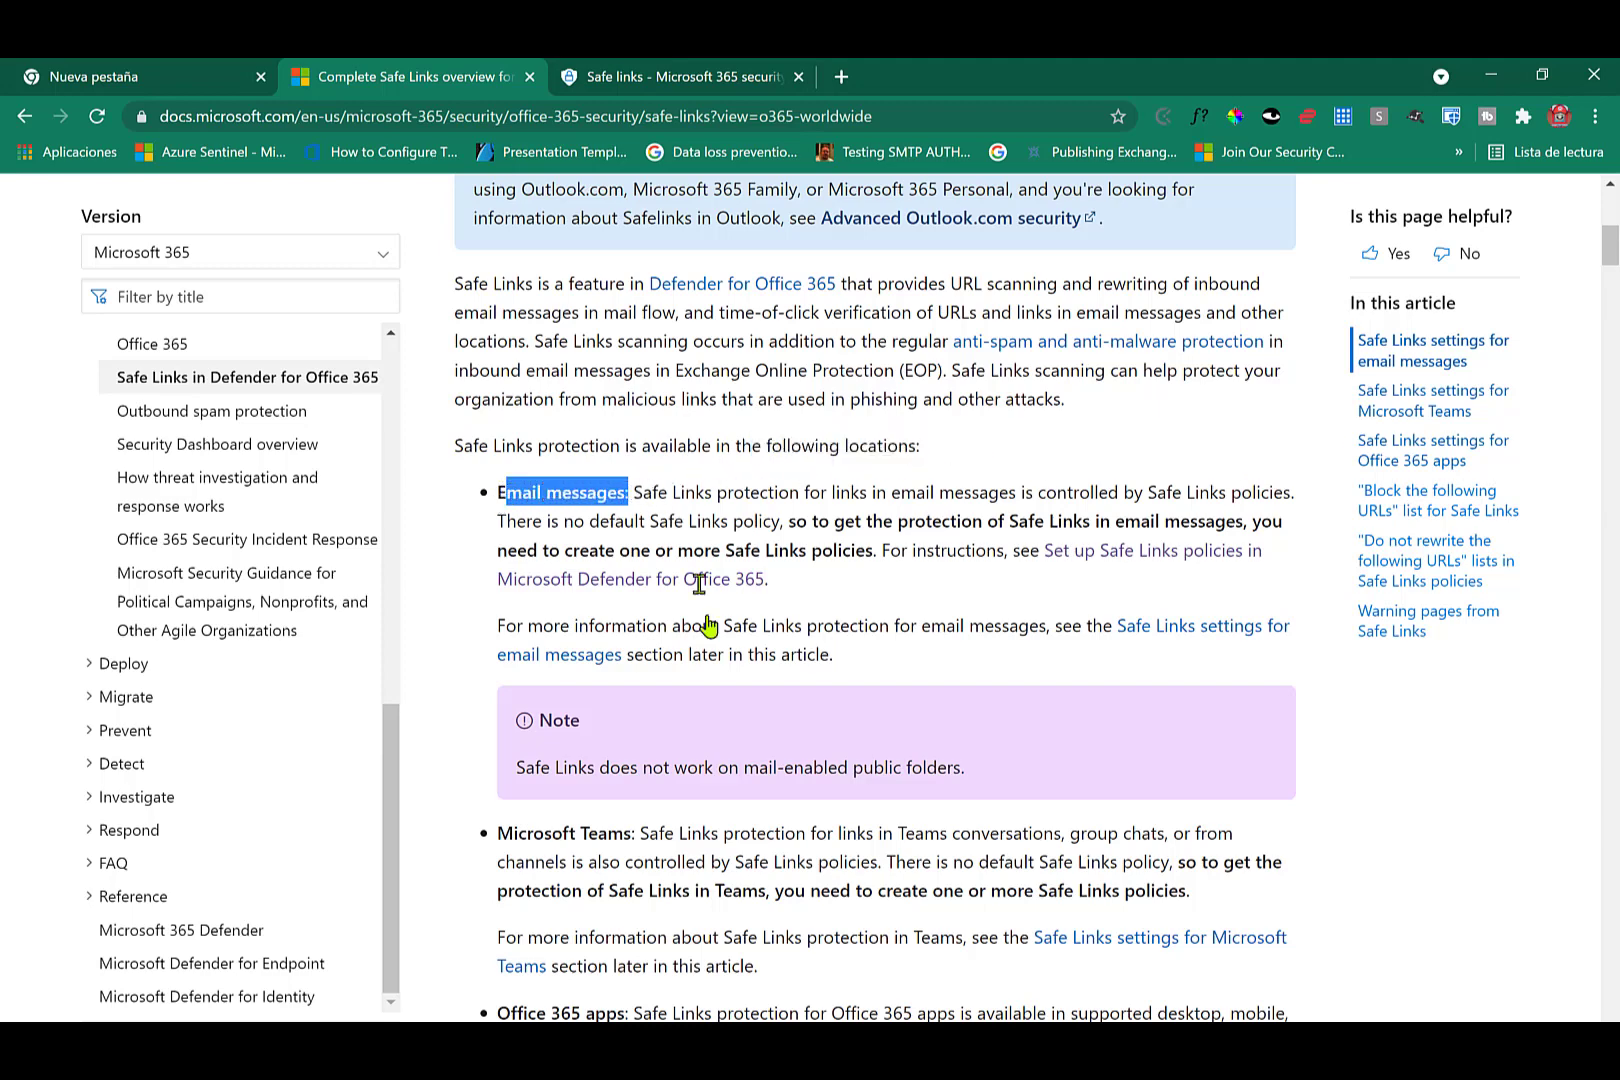
{"action": "left_click_drag", "start_coordinate": [499, 830], "coordinate": [623, 832]}
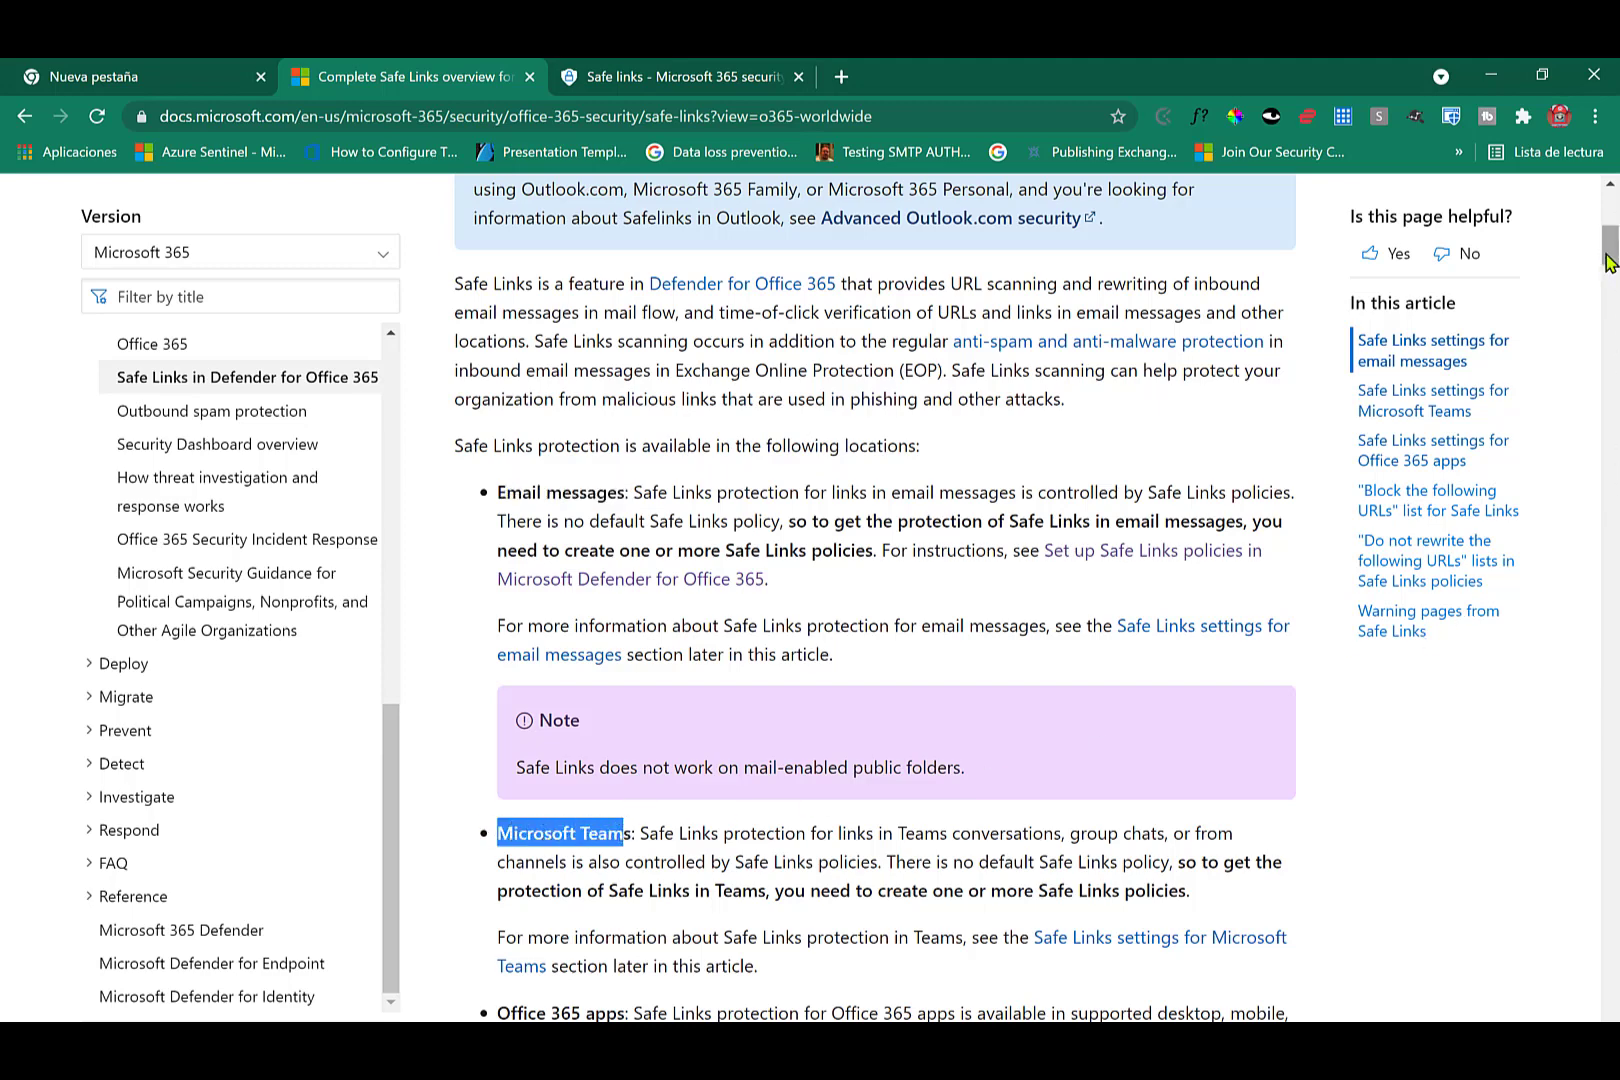
{"action": "scroll", "coordinate": [1608, 258], "scroll_direction": "down", "scroll_amount": 4}
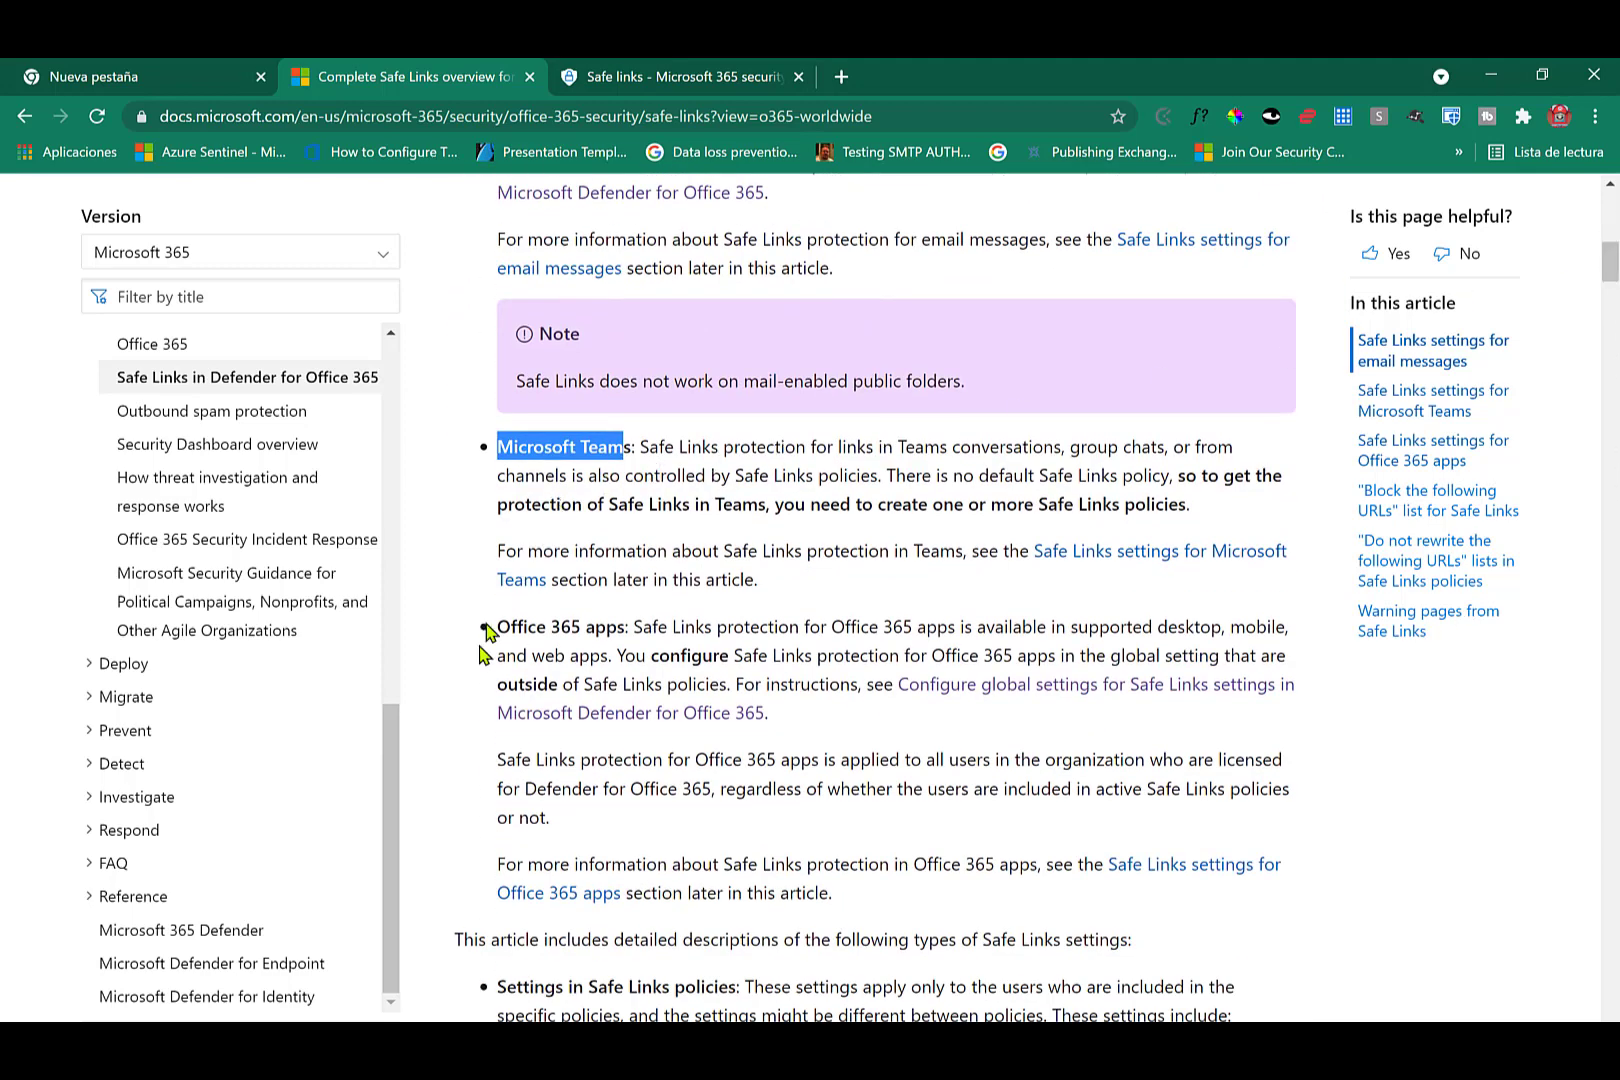
{"action": "left_click_drag", "start_coordinate": [499, 624], "coordinate": [614, 626]}
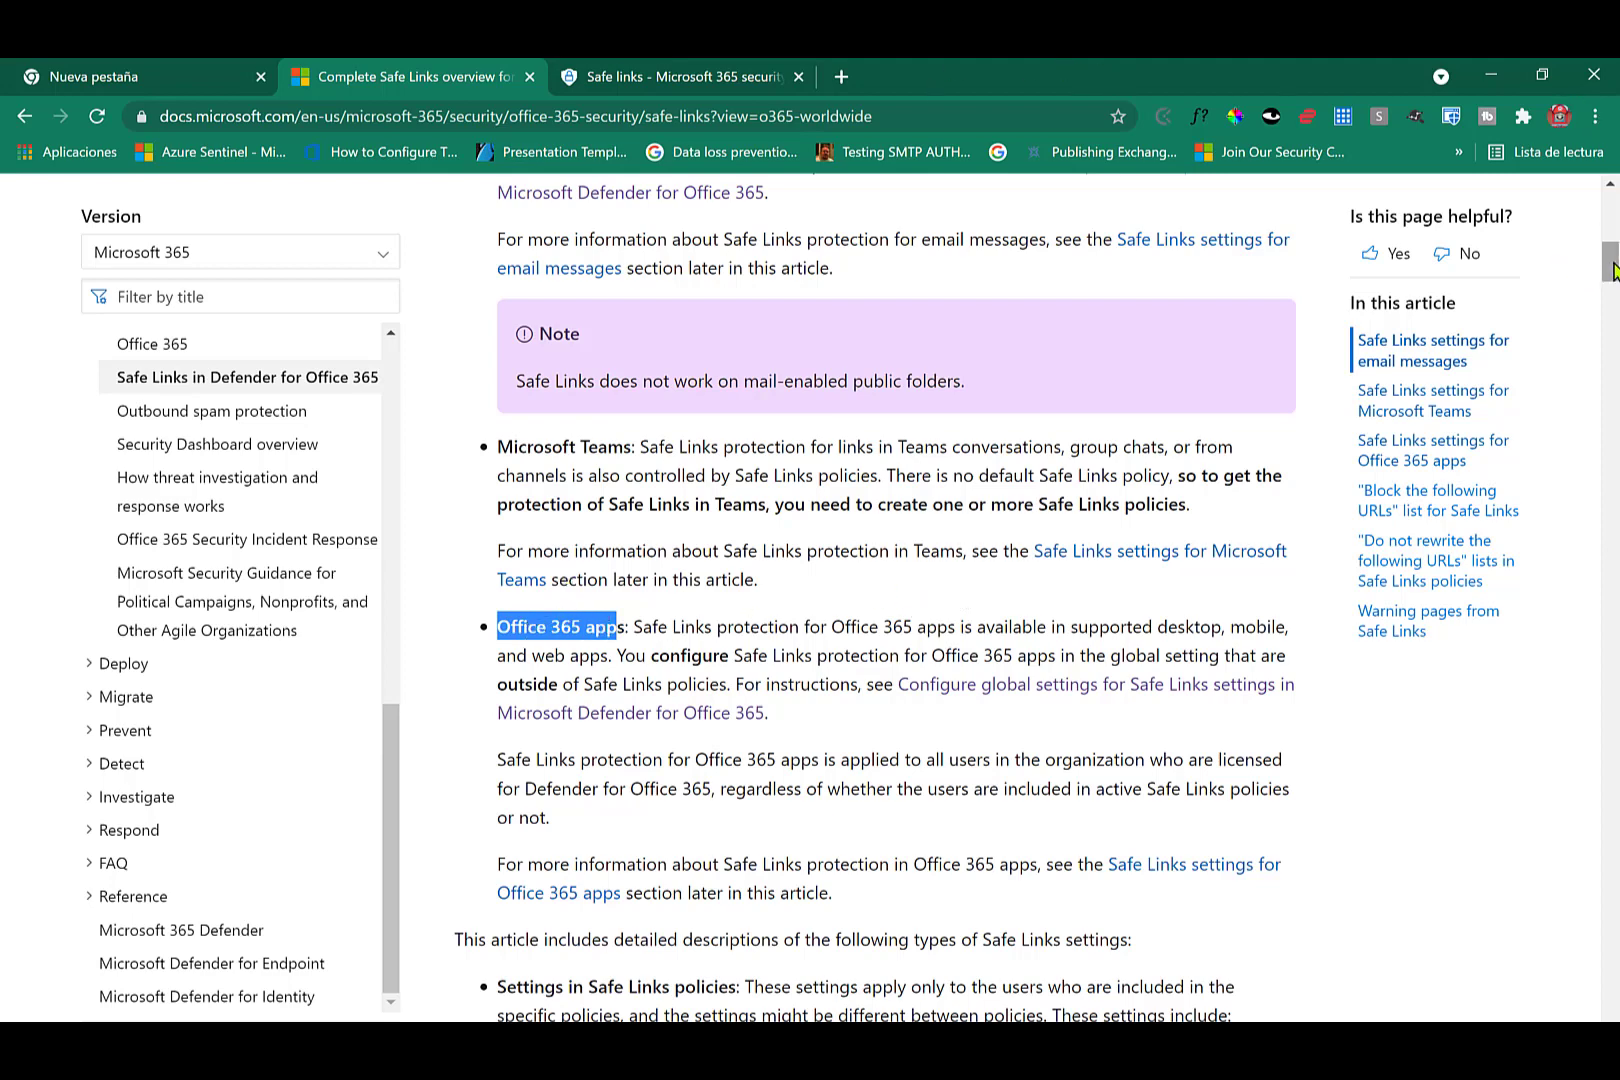
- Compare the article's "Settings in Safe Links policies" and "Global Safe Links settings" lists, highlighting the email, Teams and Office 365 apps entries
{"action": "left_click_drag", "start_coordinate": [1612, 262], "coordinate": [1612, 282]}
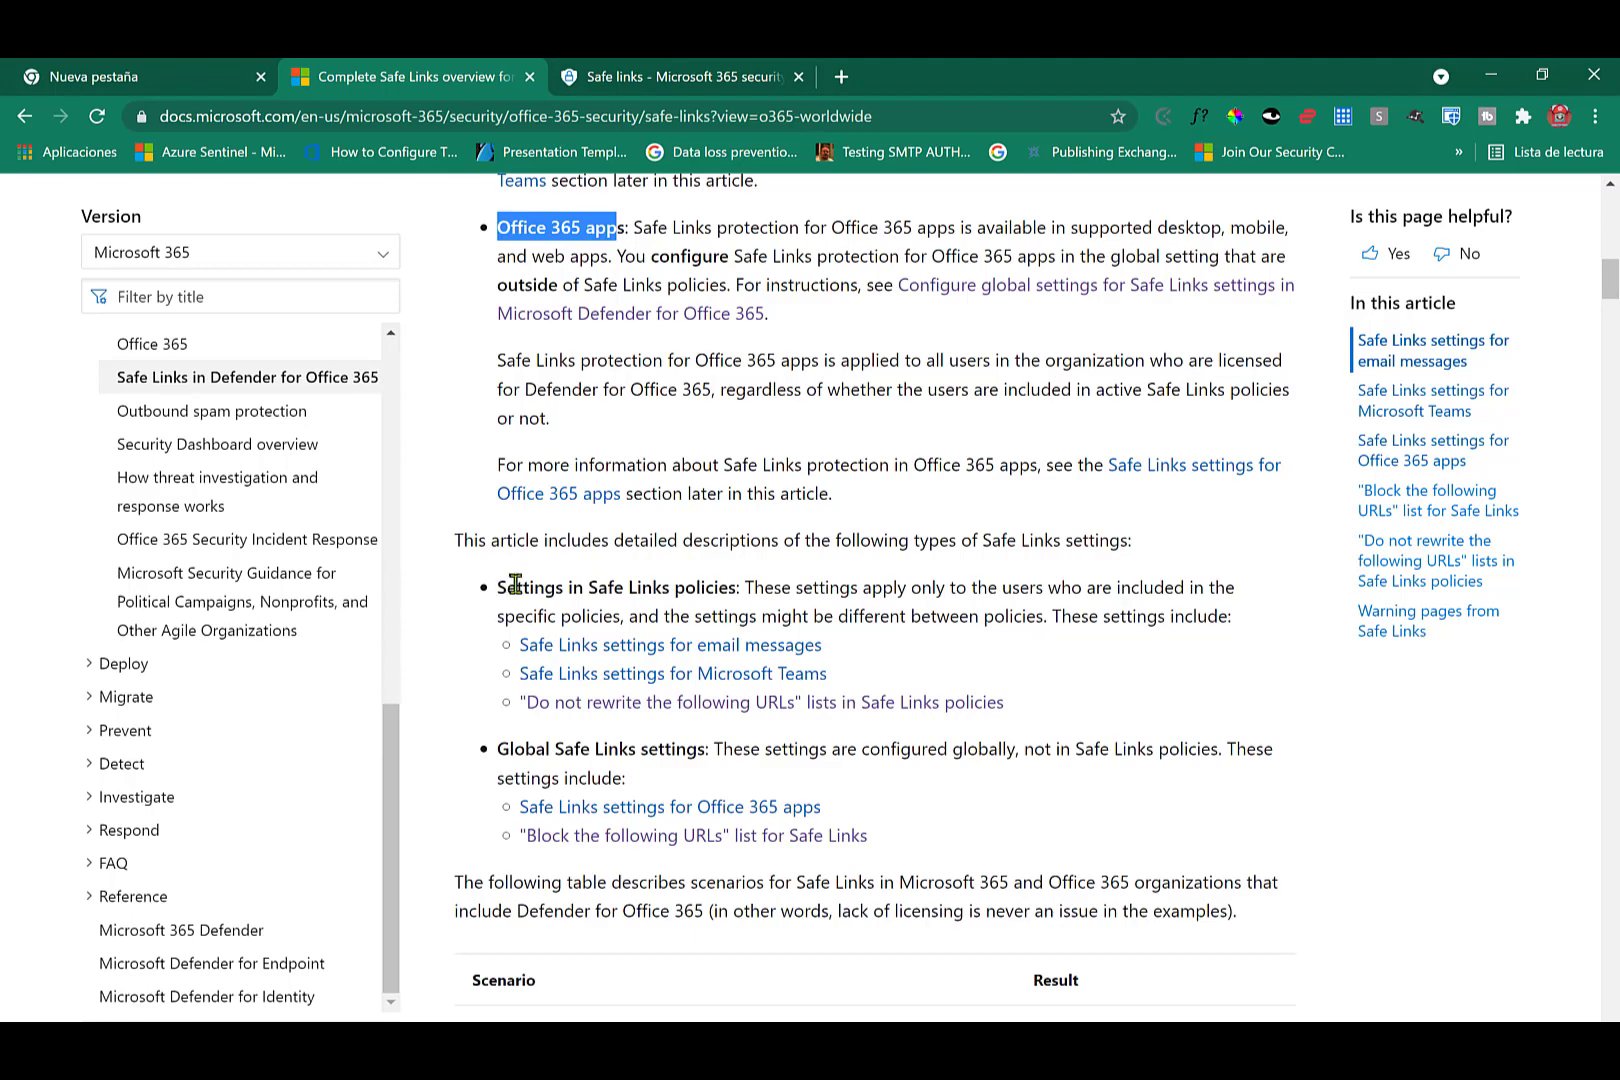
{"action": "left_click_drag", "start_coordinate": [497, 590], "coordinate": [727, 590]}
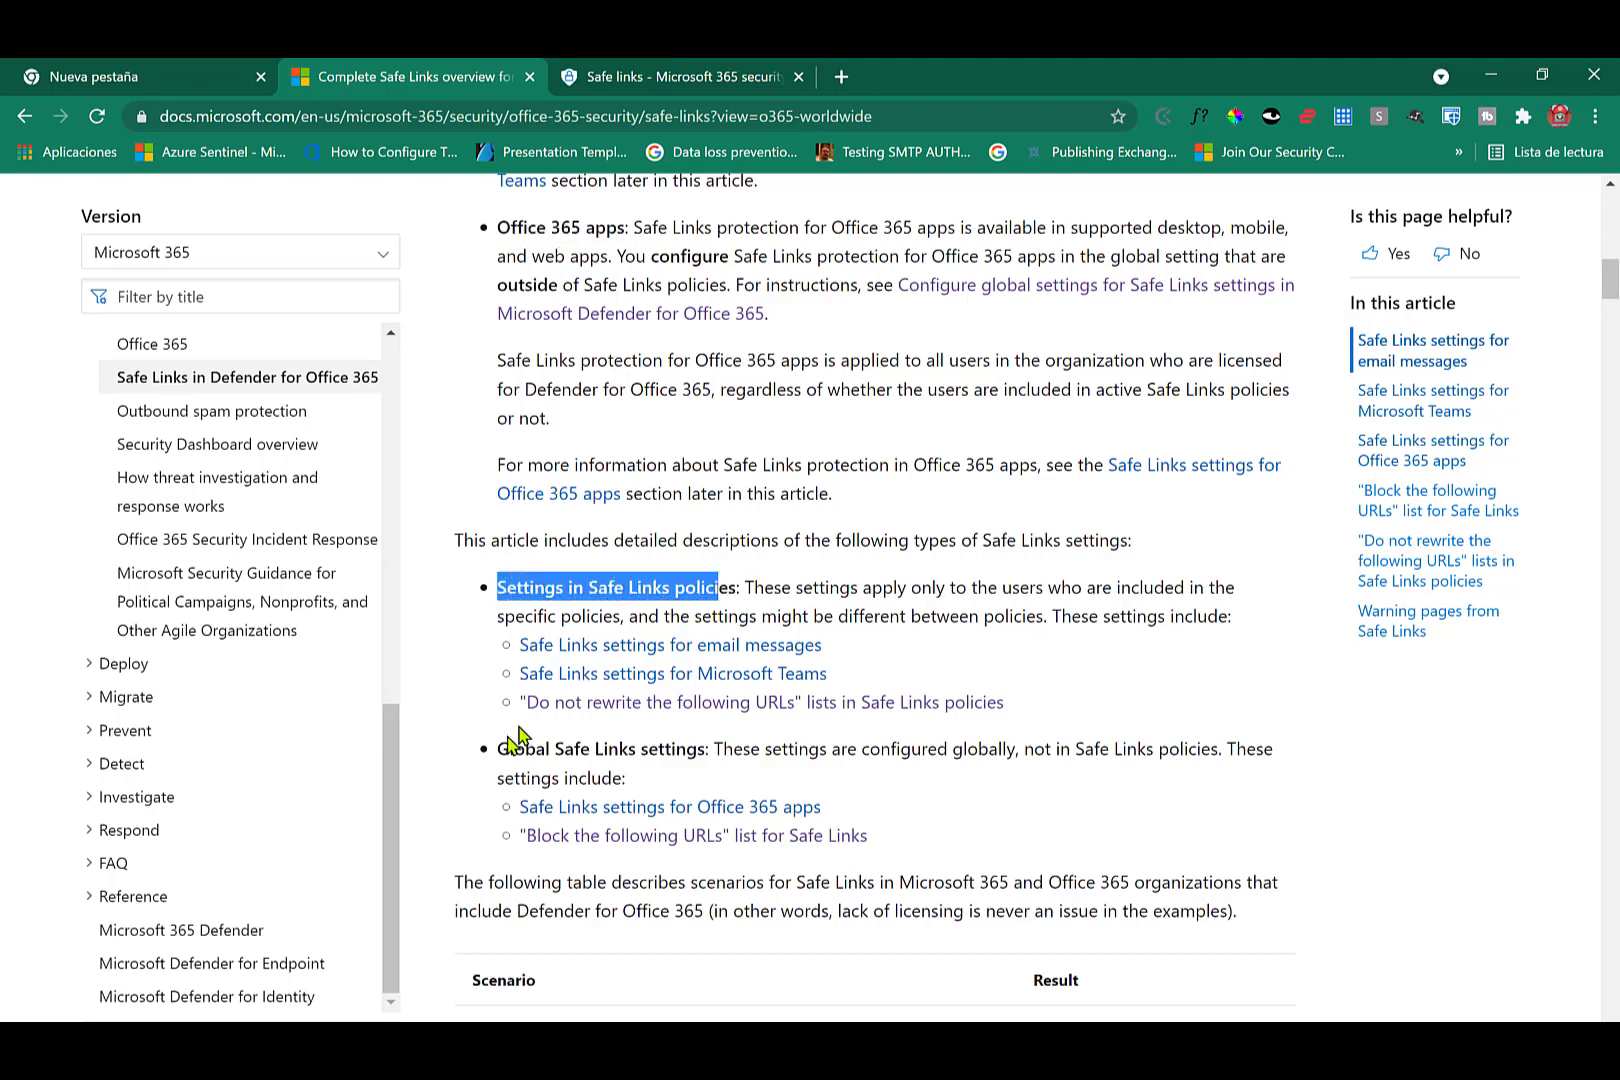
{"action": "left_click_drag", "start_coordinate": [495, 750], "coordinate": [690, 750]}
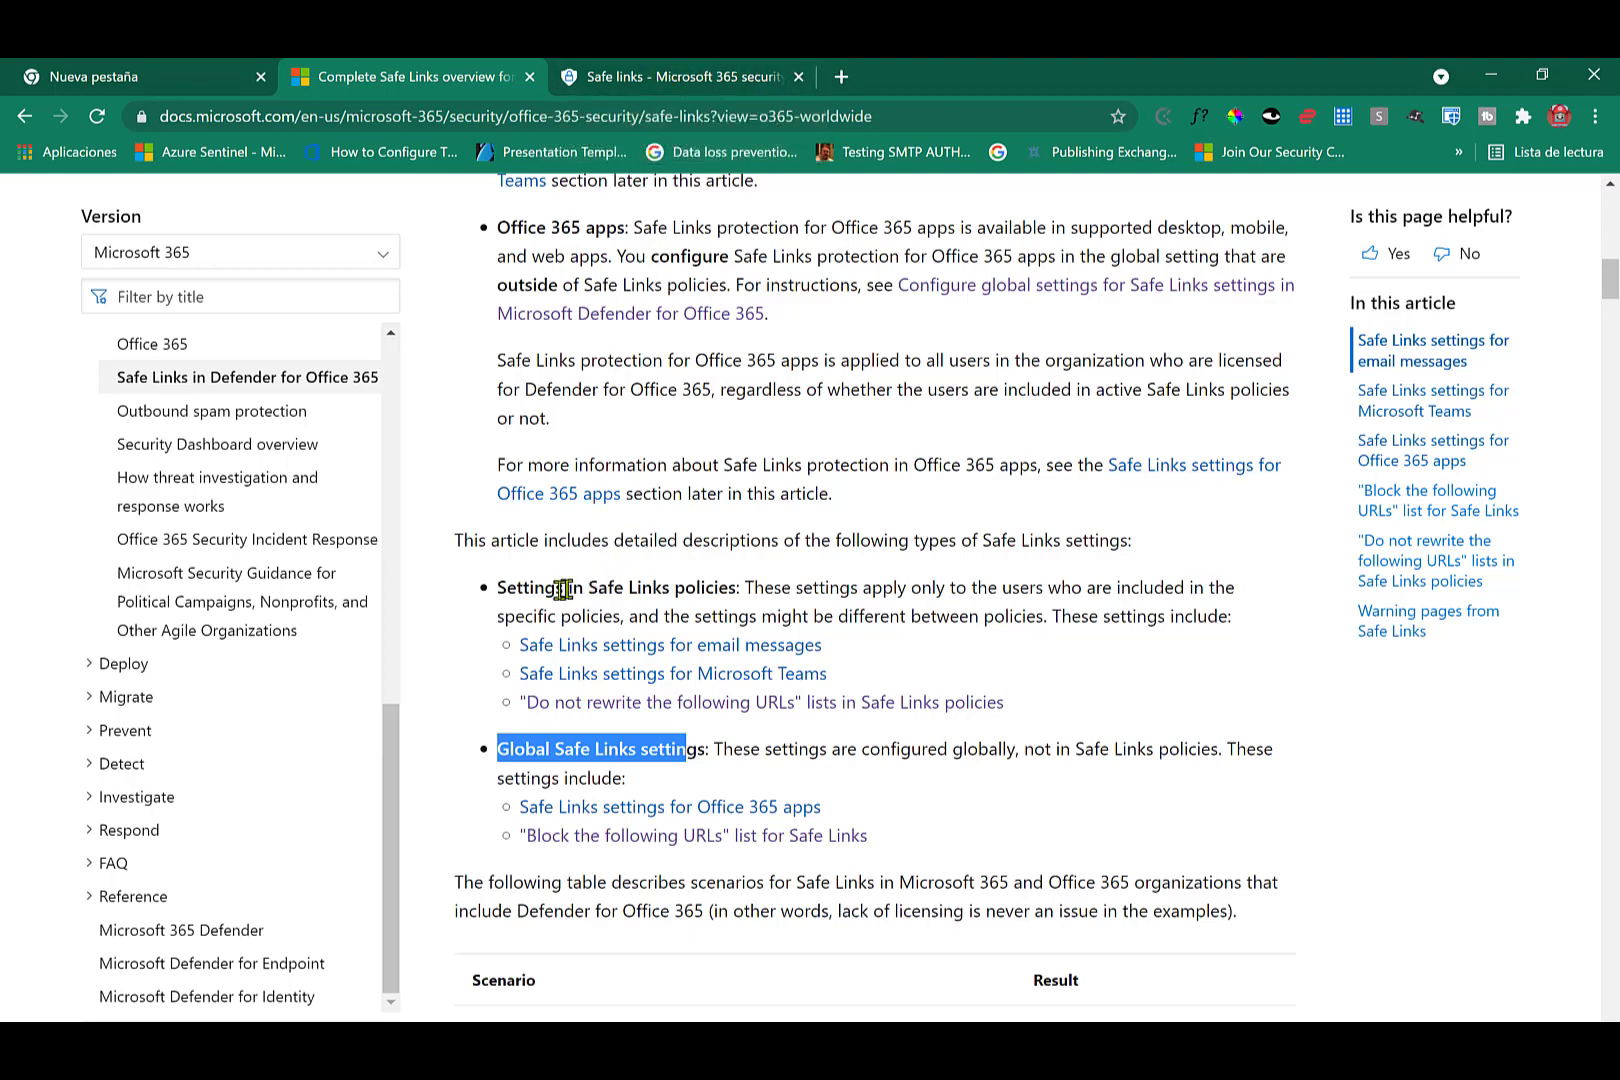
{"action": "left_click_drag", "start_coordinate": [526, 587], "coordinate": [715, 588]}
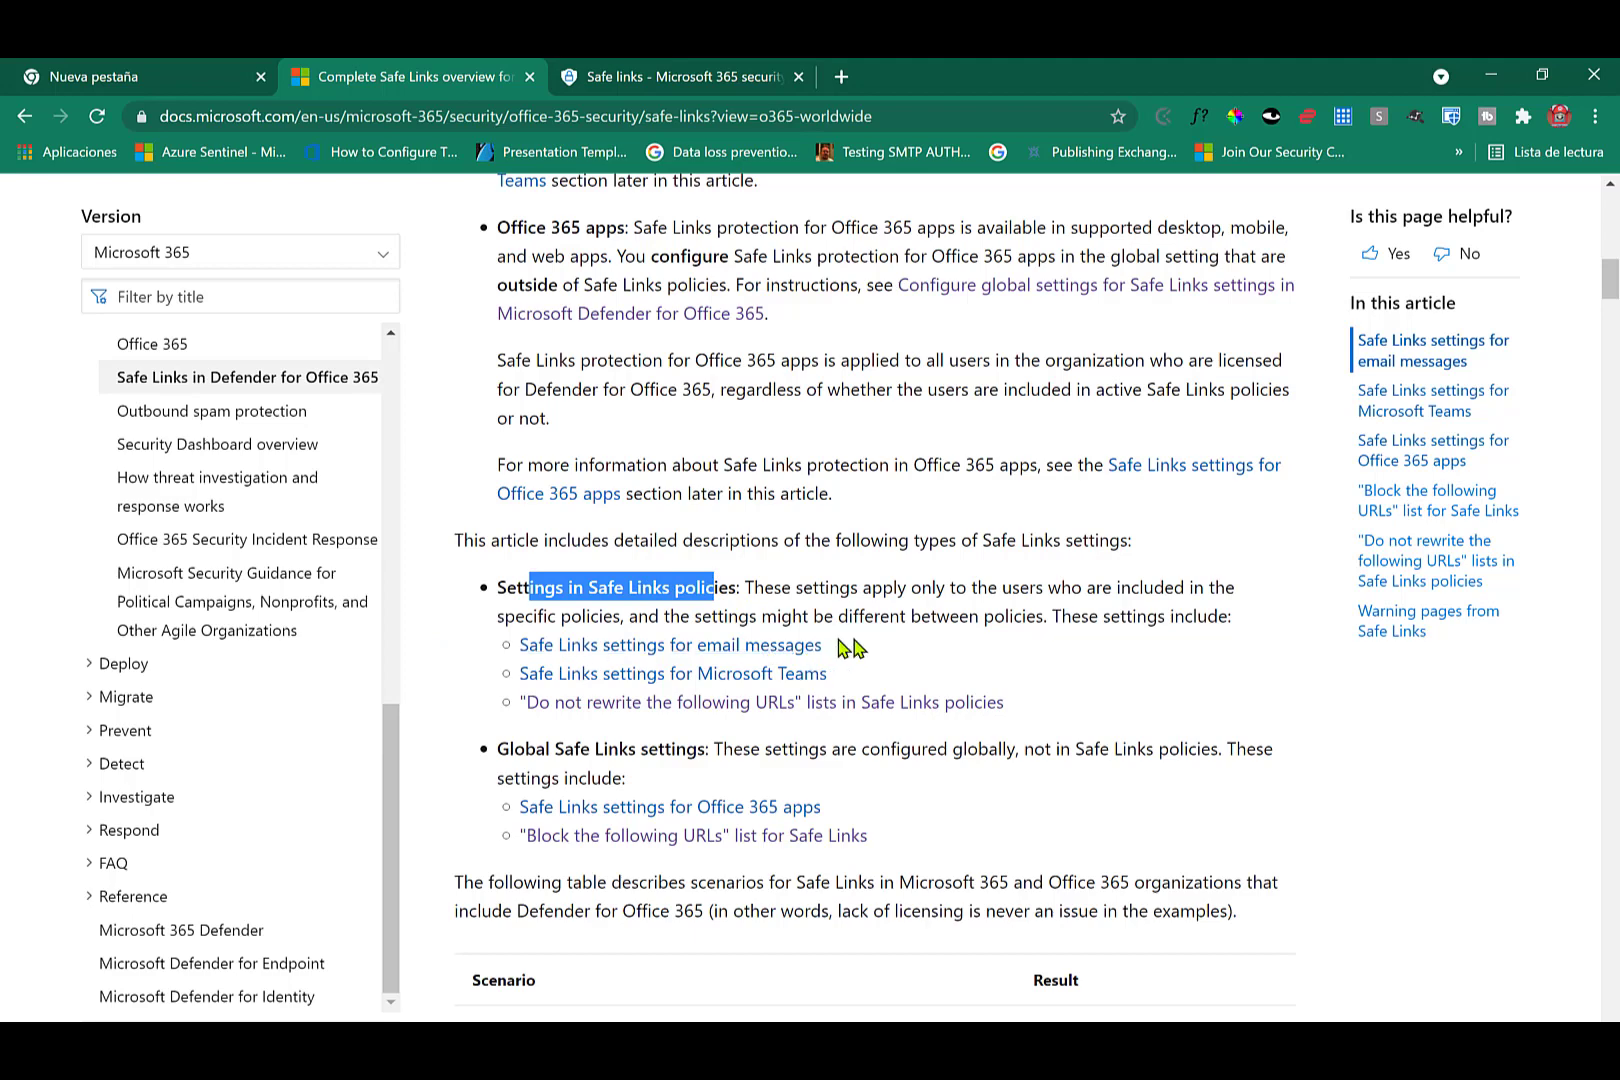
{"action": "left_click", "coordinate": [900, 660]}
{"action": "left_click_drag", "start_coordinate": [813, 657], "coordinate": [645, 650]}
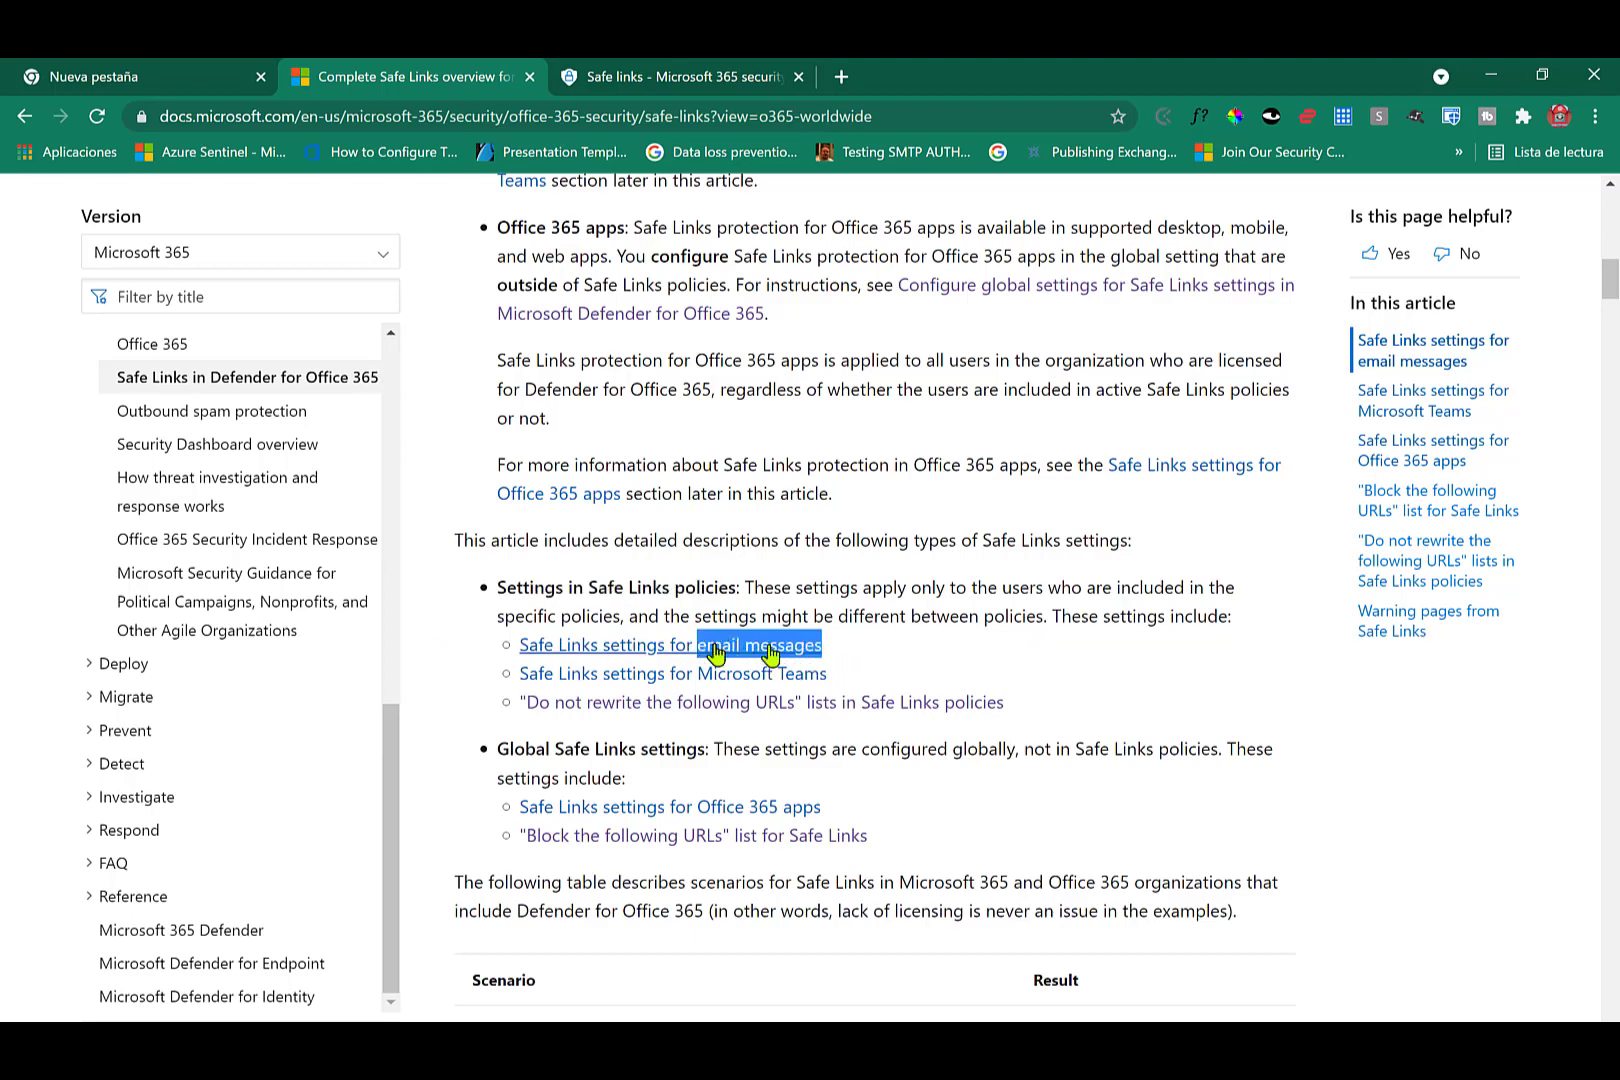
{"action": "left_click_drag", "start_coordinate": [827, 674], "coordinate": [676, 645]}
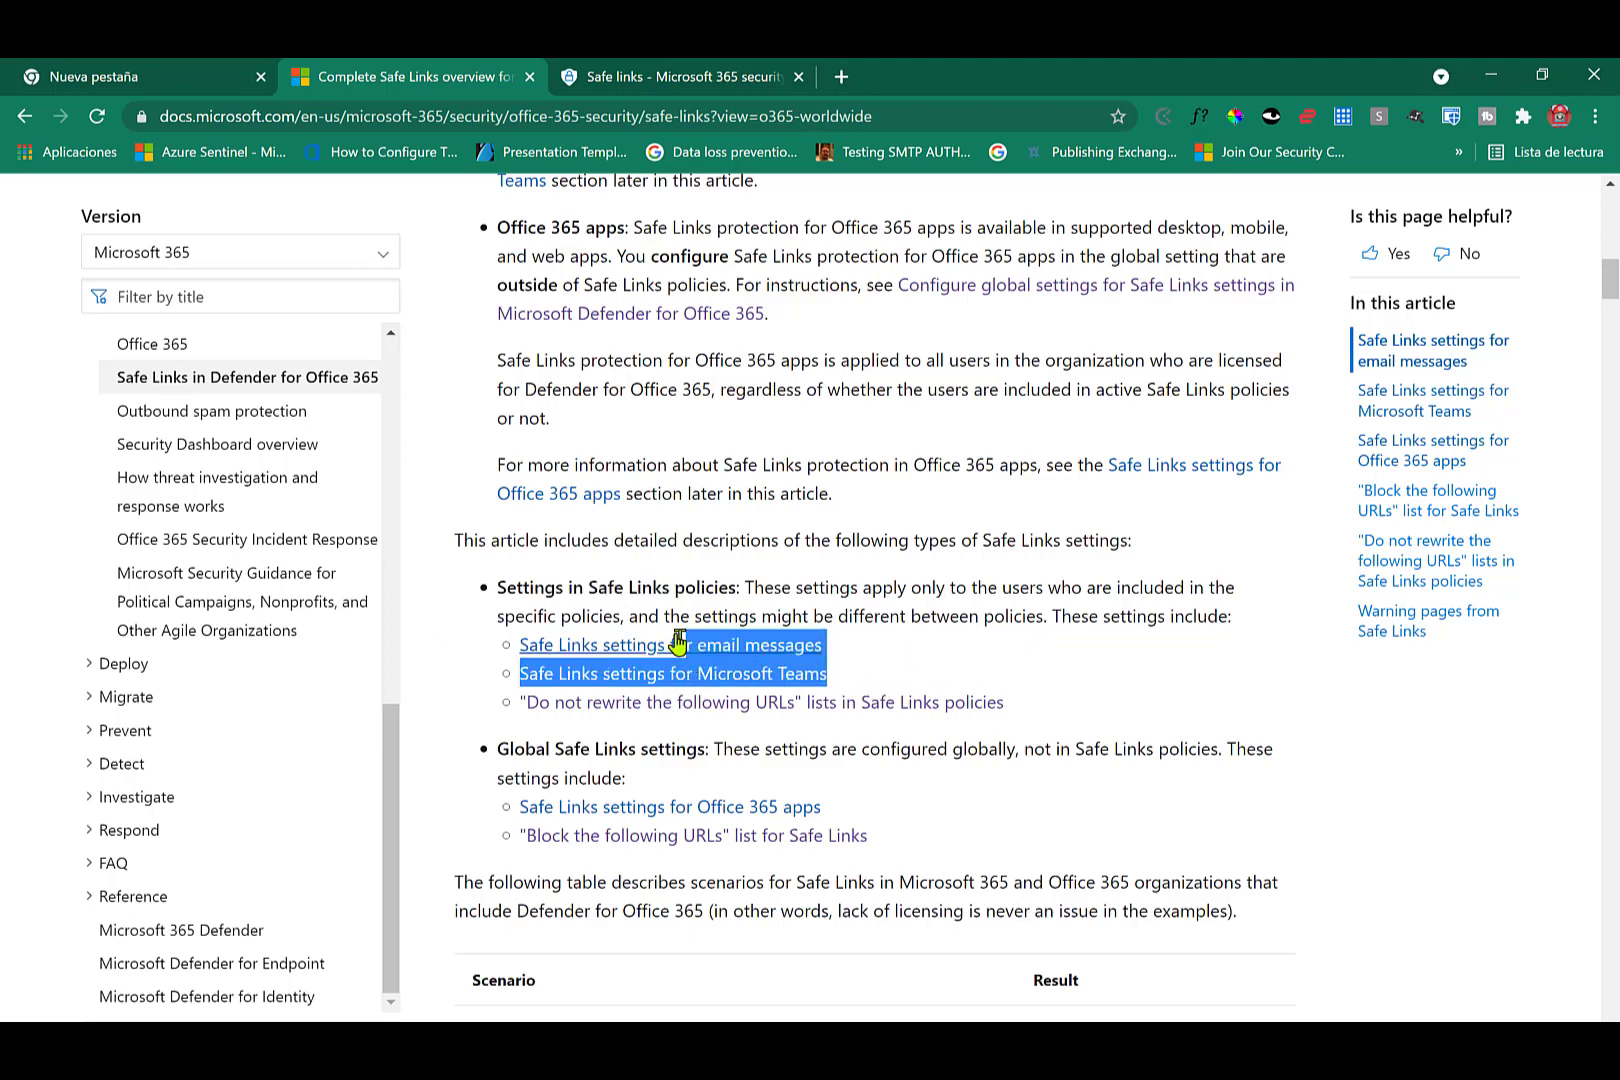
{"action": "left_click_drag", "start_coordinate": [875, 810], "coordinate": [687, 808]}
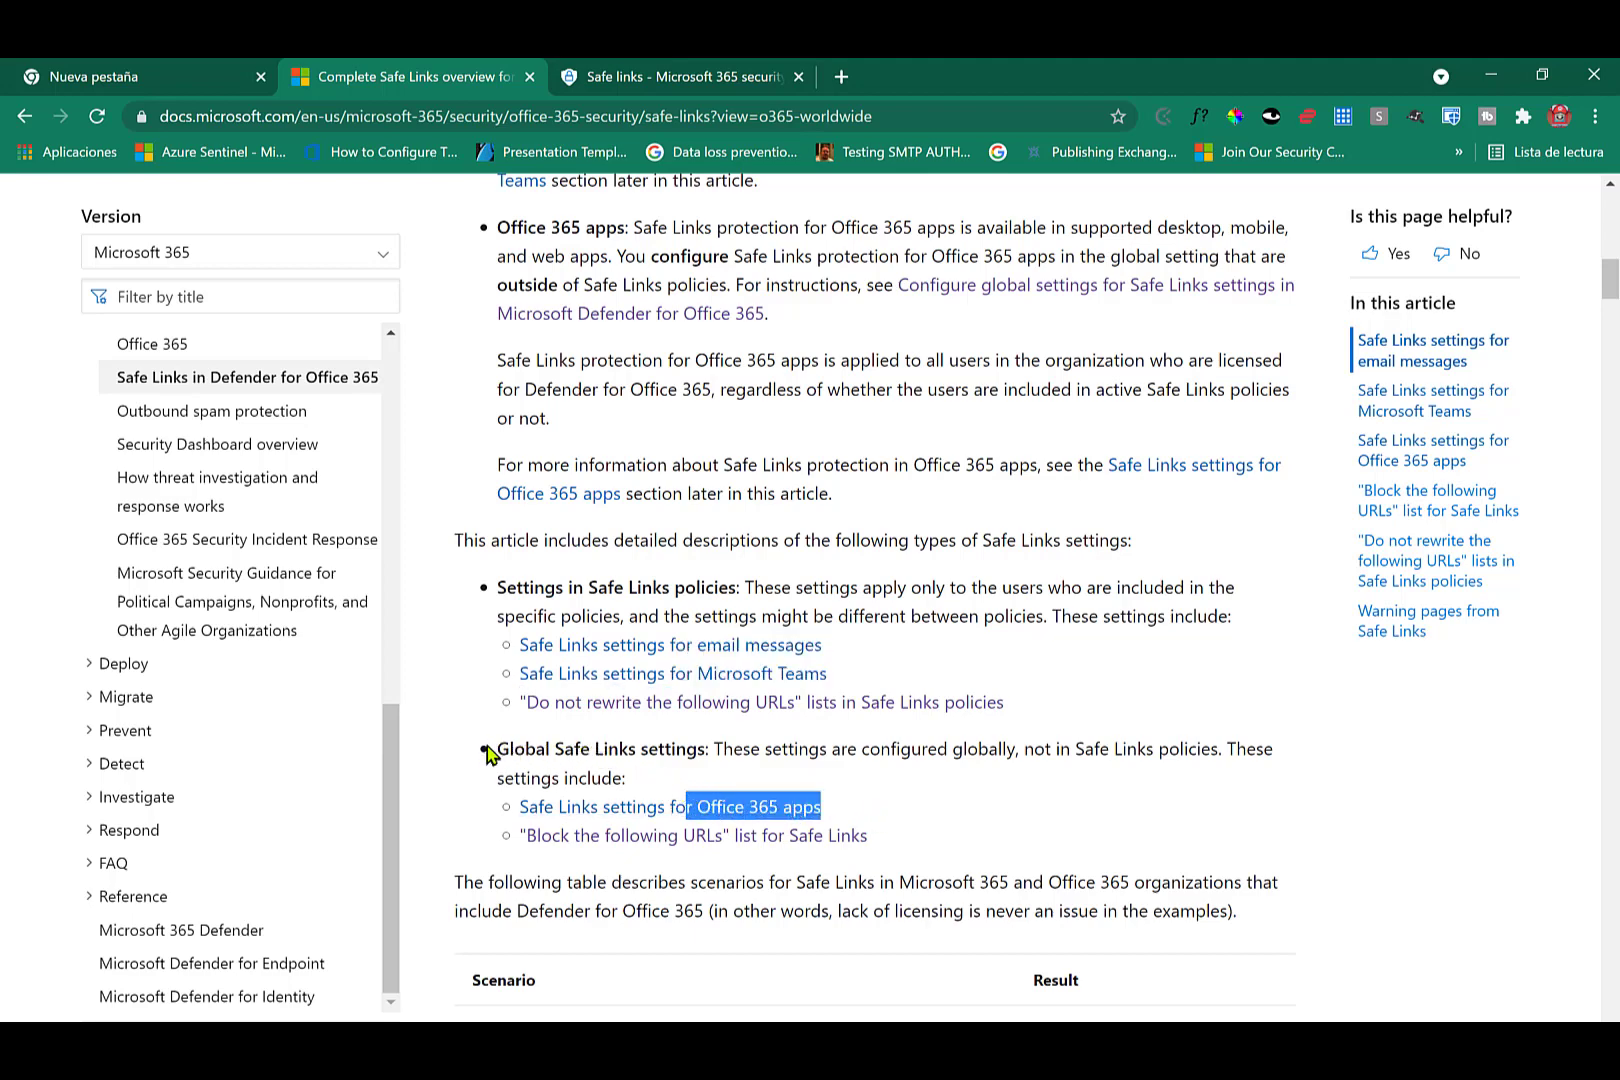
{"action": "left_click_drag", "start_coordinate": [497, 752], "coordinate": [687, 752]}
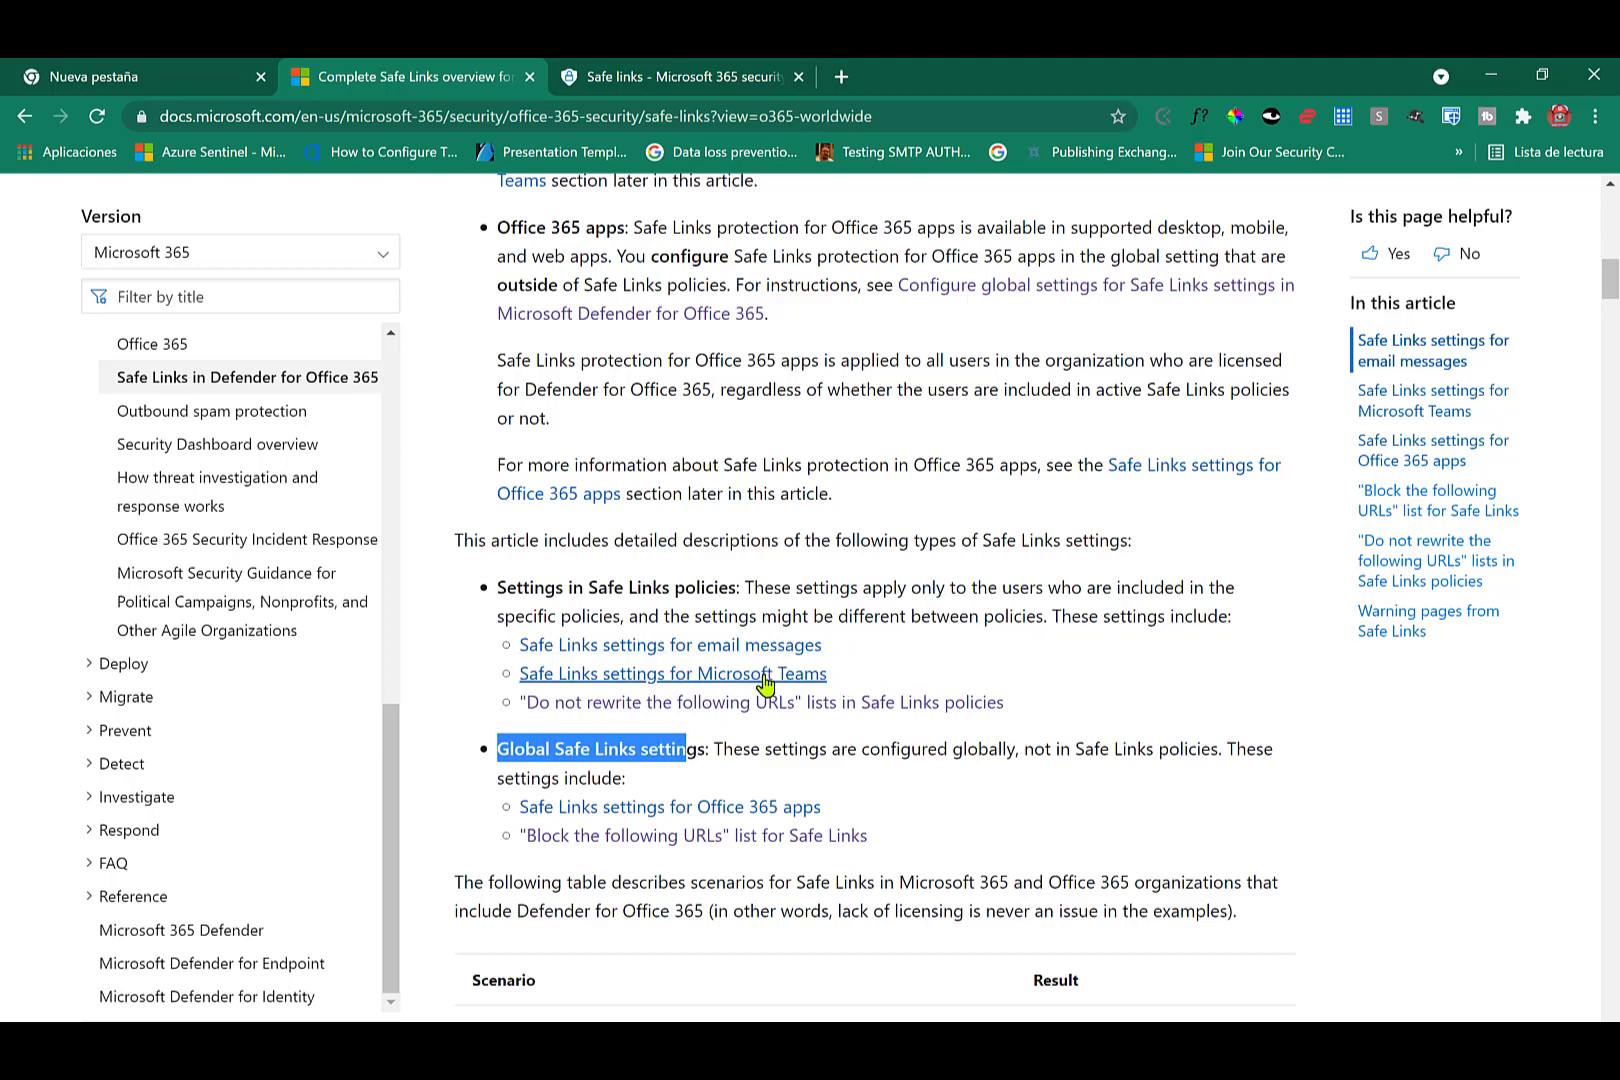
{"action": "left_click", "coordinate": [856, 814]}
{"action": "left_click_drag", "start_coordinate": [856, 814], "coordinate": [487, 811]}
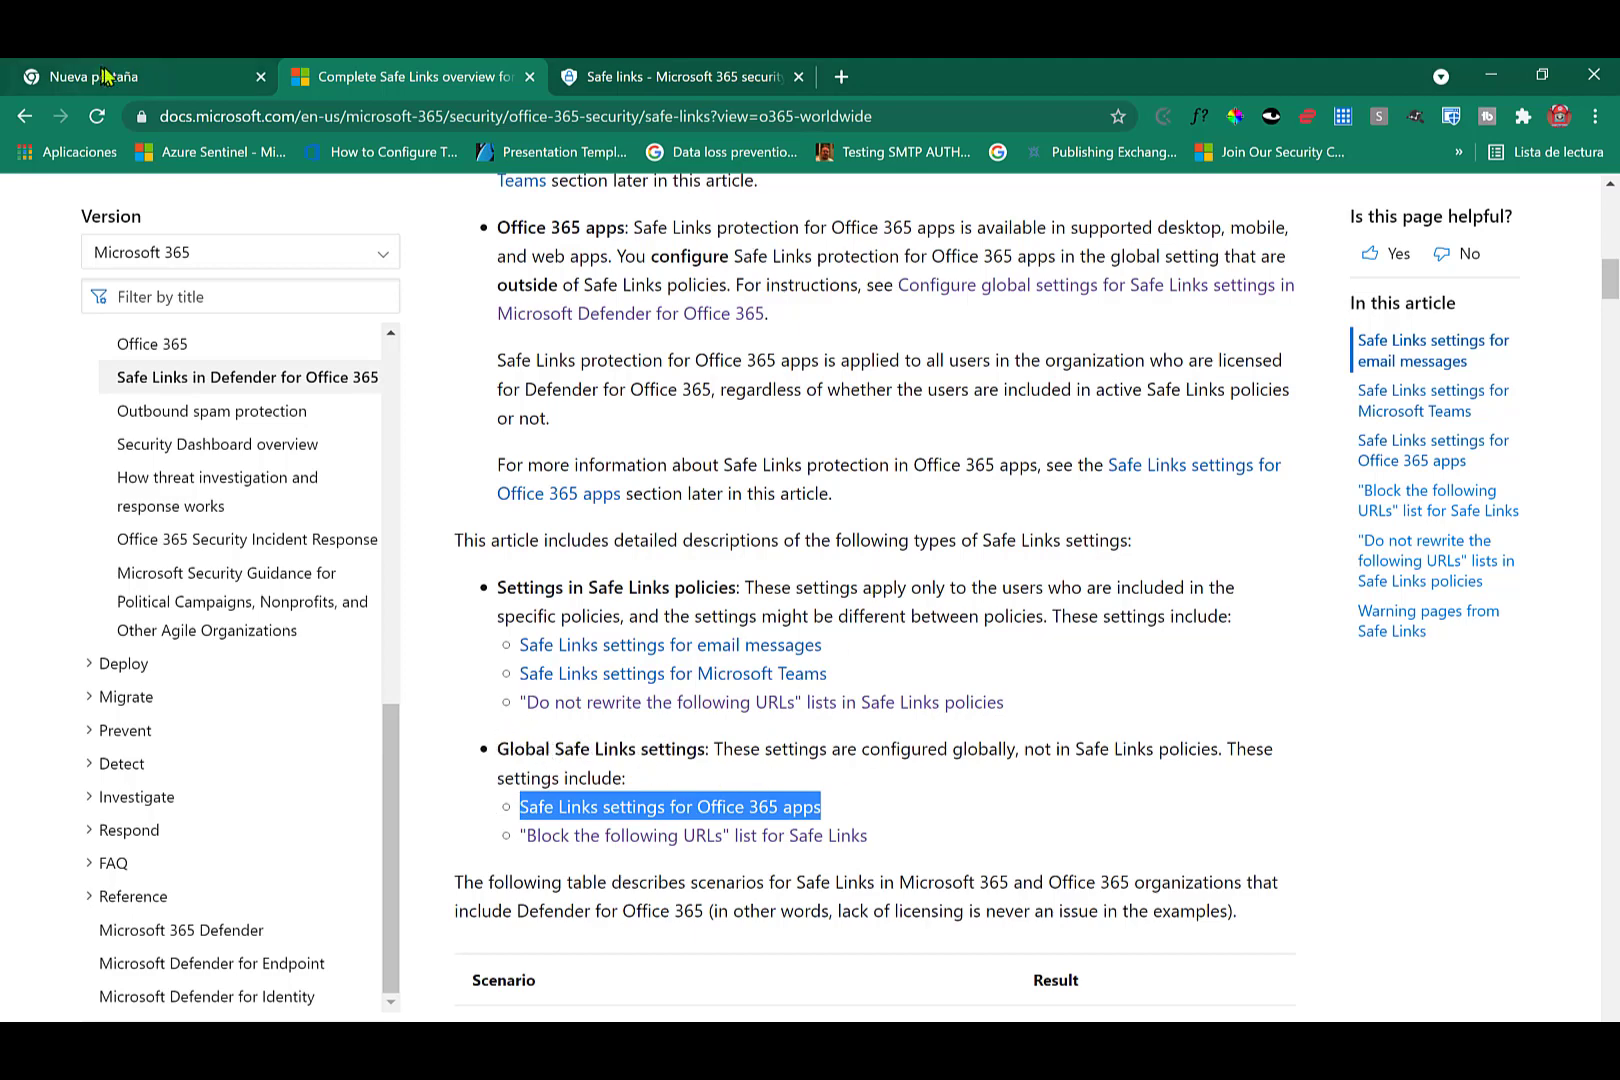
- In Microsoft 365 Defender, close the Ejemplo de SafeLink policy details and view the "Use Safe Links in Office 365 apps" option in the global settings
{"action": "left_click", "coordinate": [618, 72]}
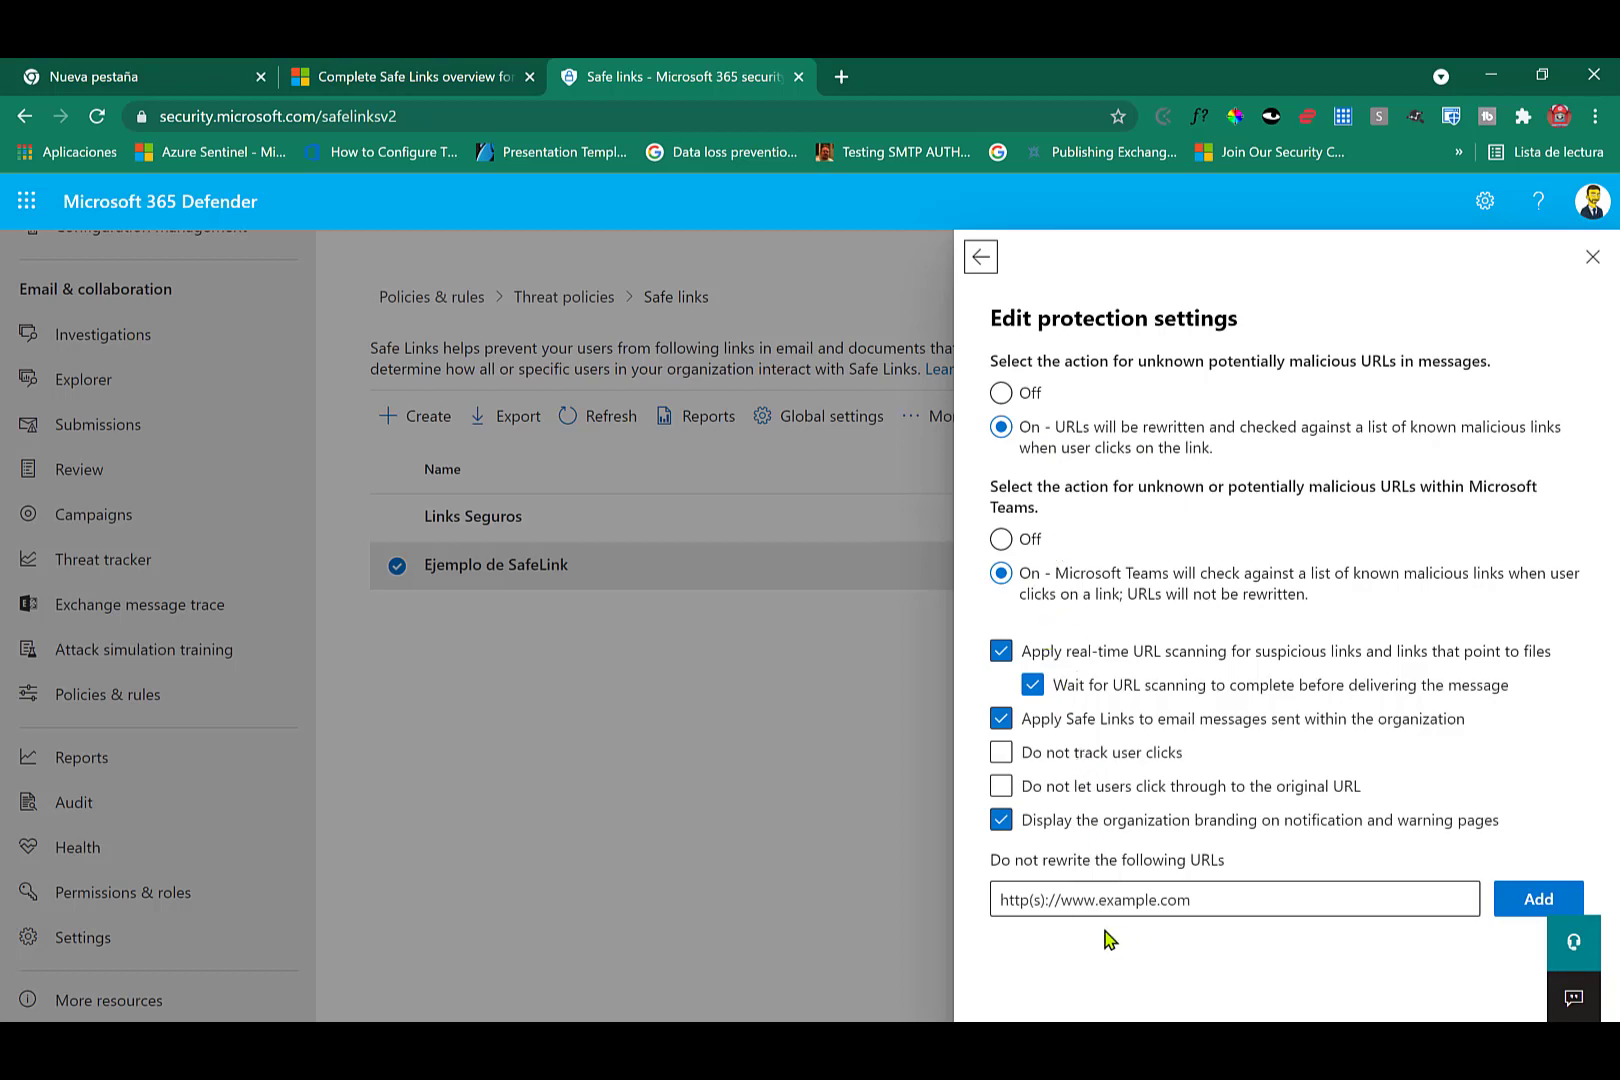
{"action": "left_click", "coordinate": [1593, 260]}
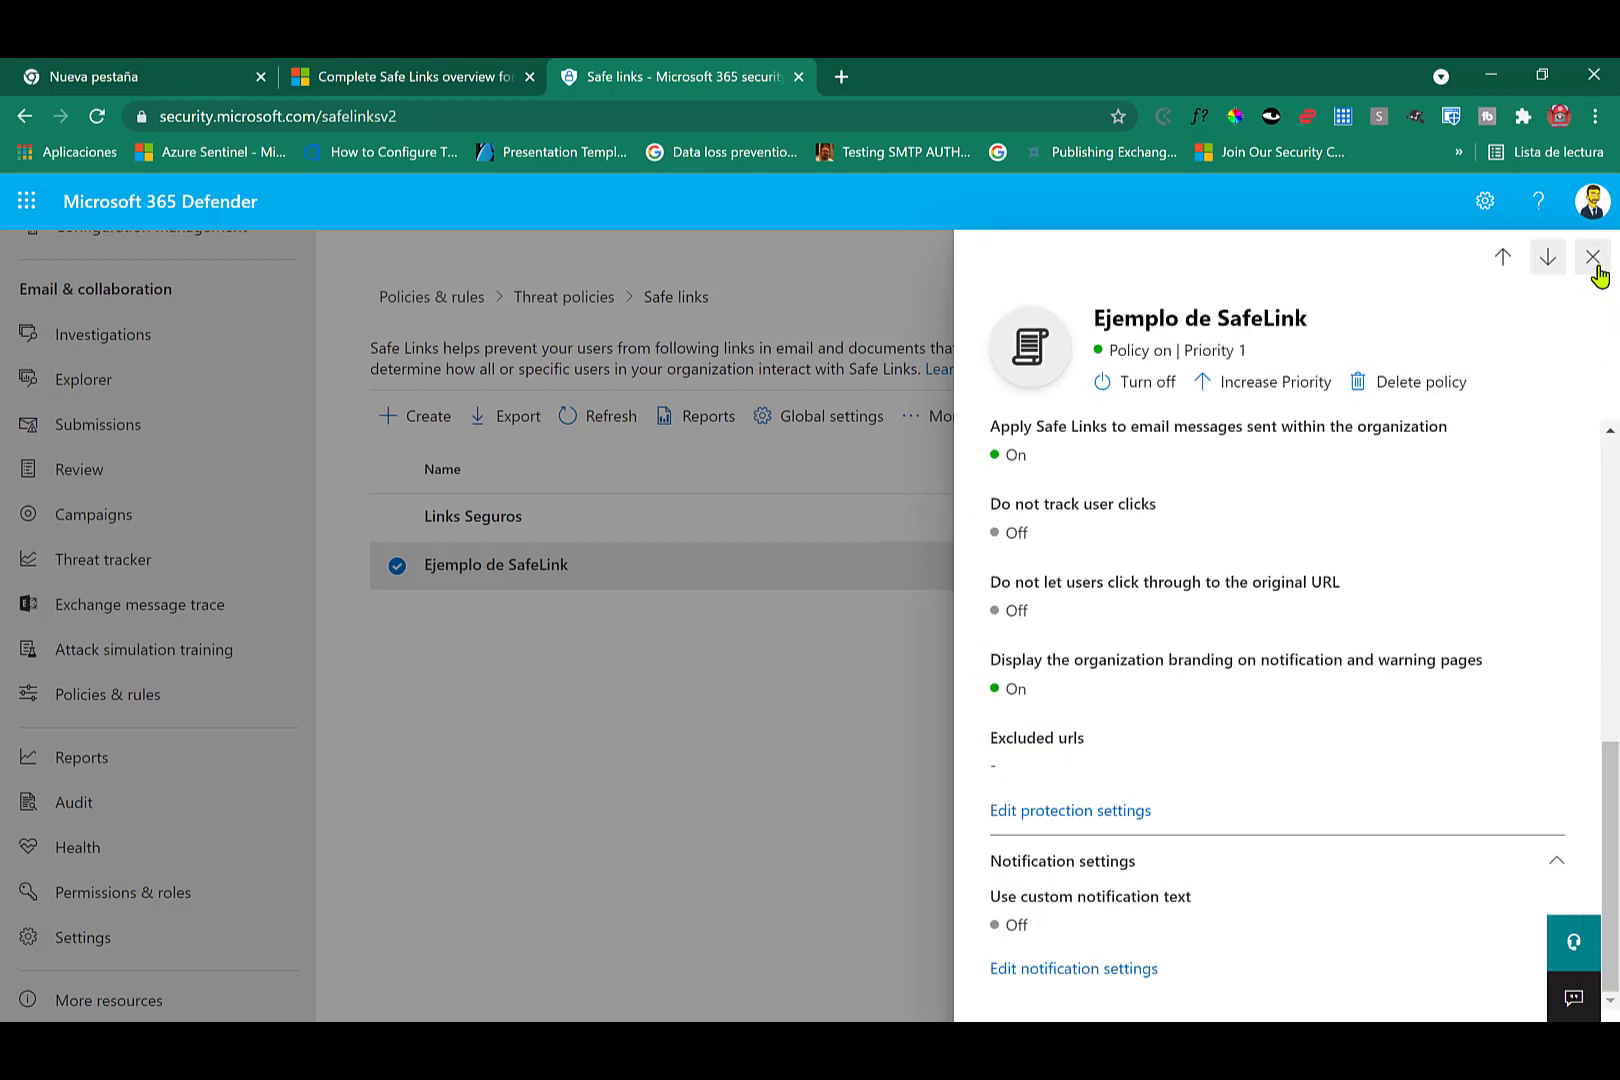
{"action": "left_click", "coordinate": [1593, 258]}
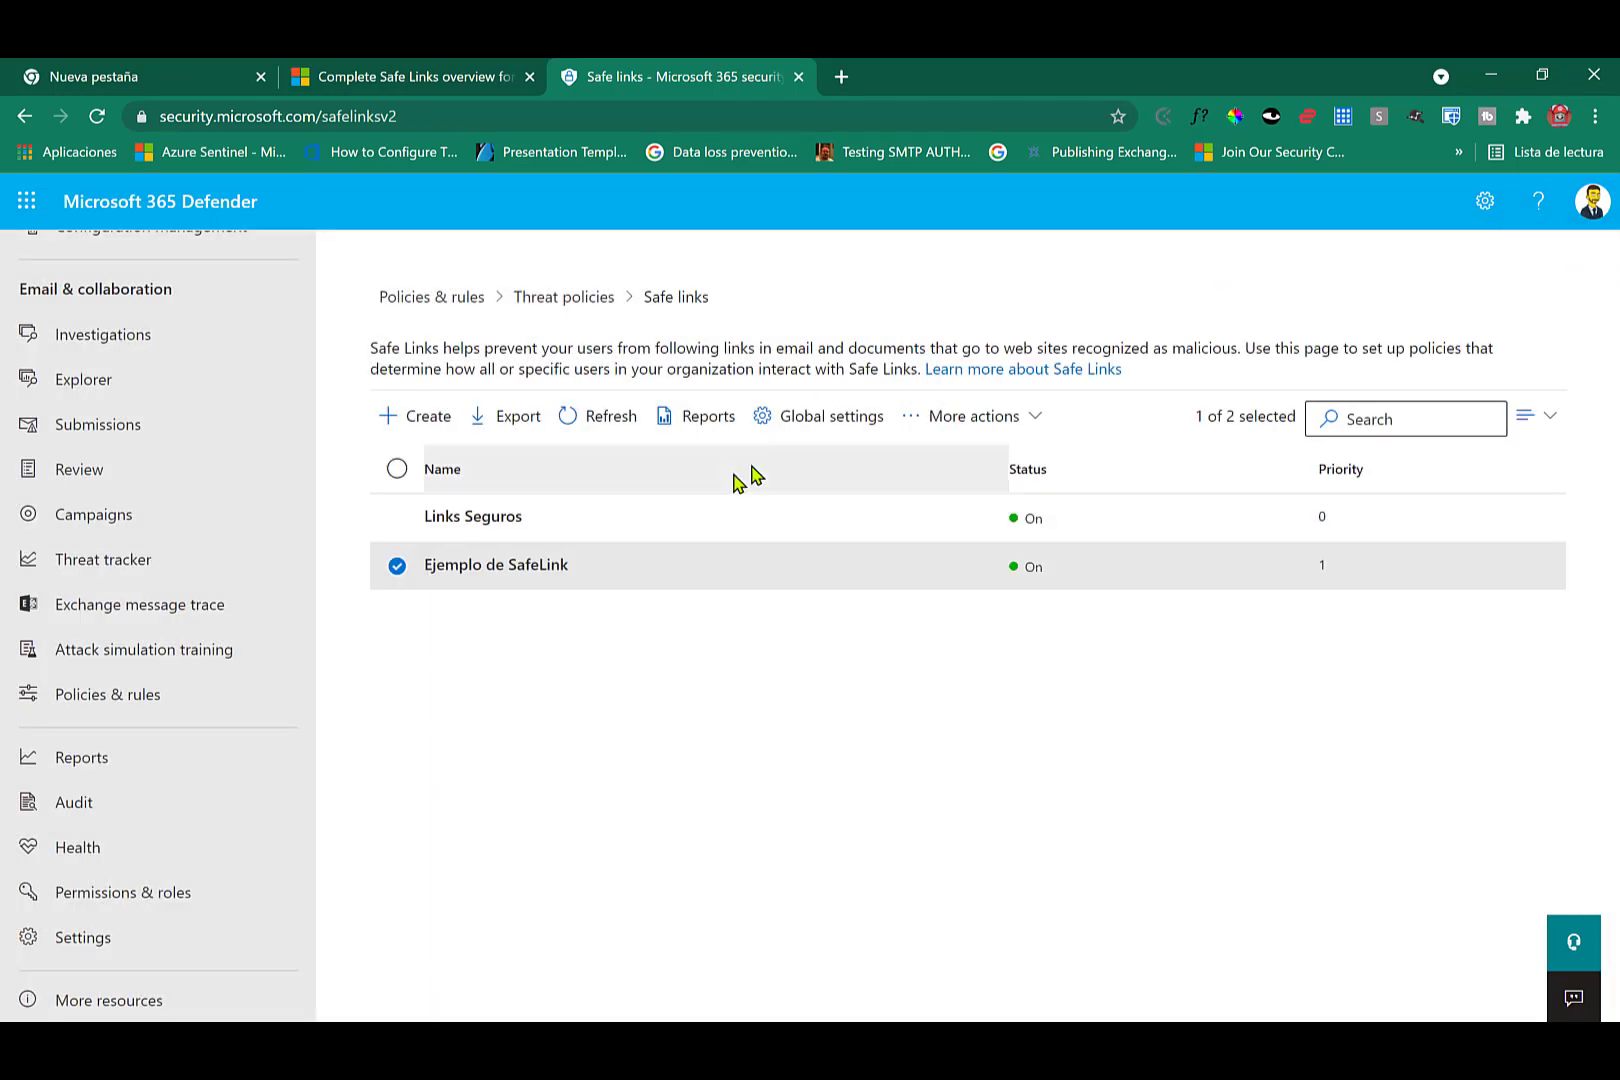
{"action": "left_click", "coordinate": [828, 416]}
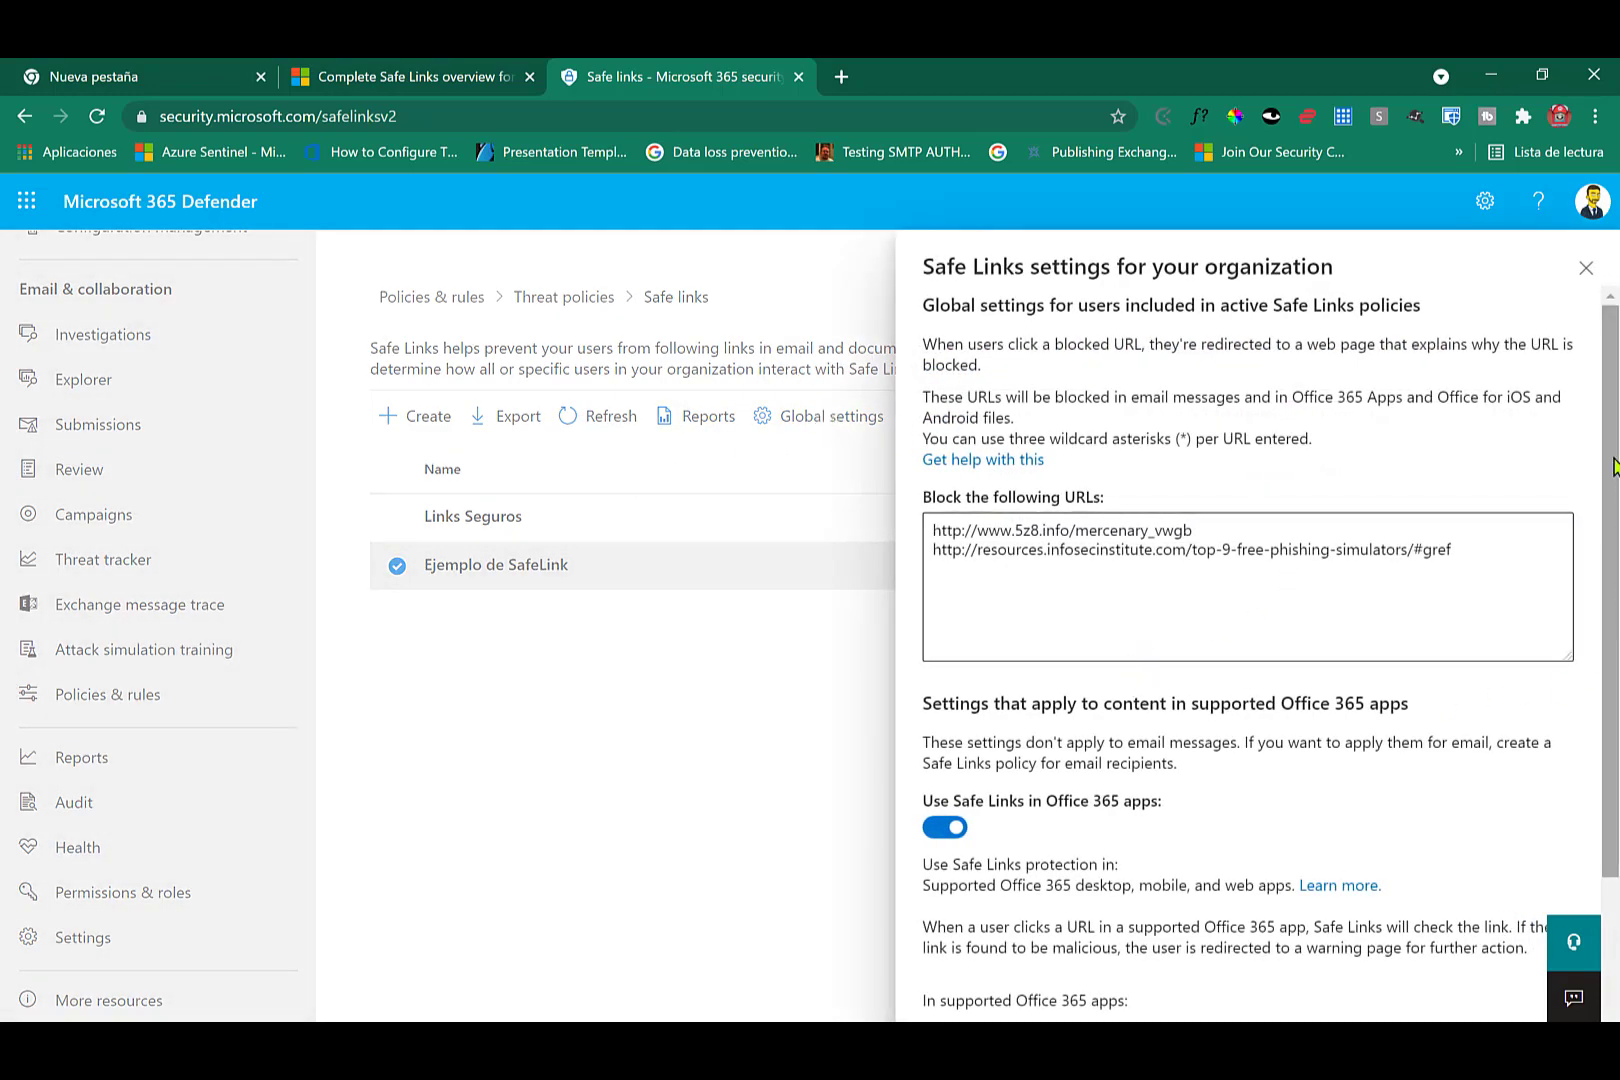
{"action": "scroll", "coordinate": [1614, 466], "scroll_direction": "down", "scroll_amount": 2}
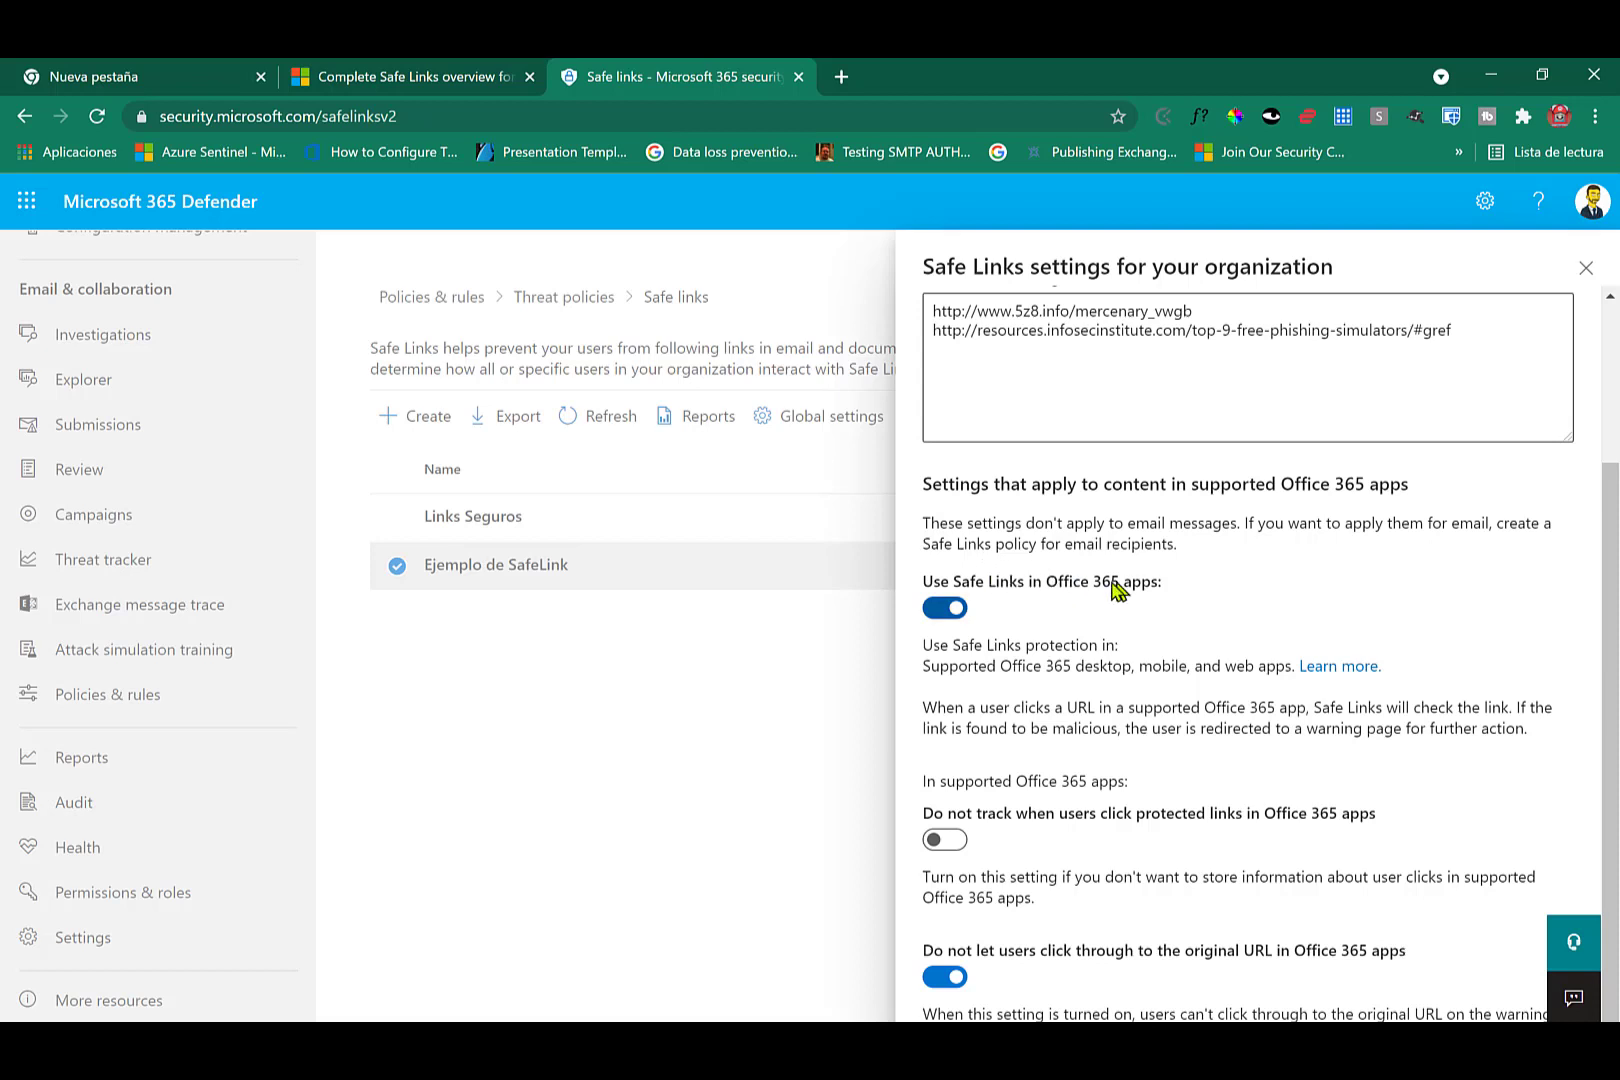
{"action": "left_click_drag", "start_coordinate": [1056, 588], "coordinate": [1162, 591]}
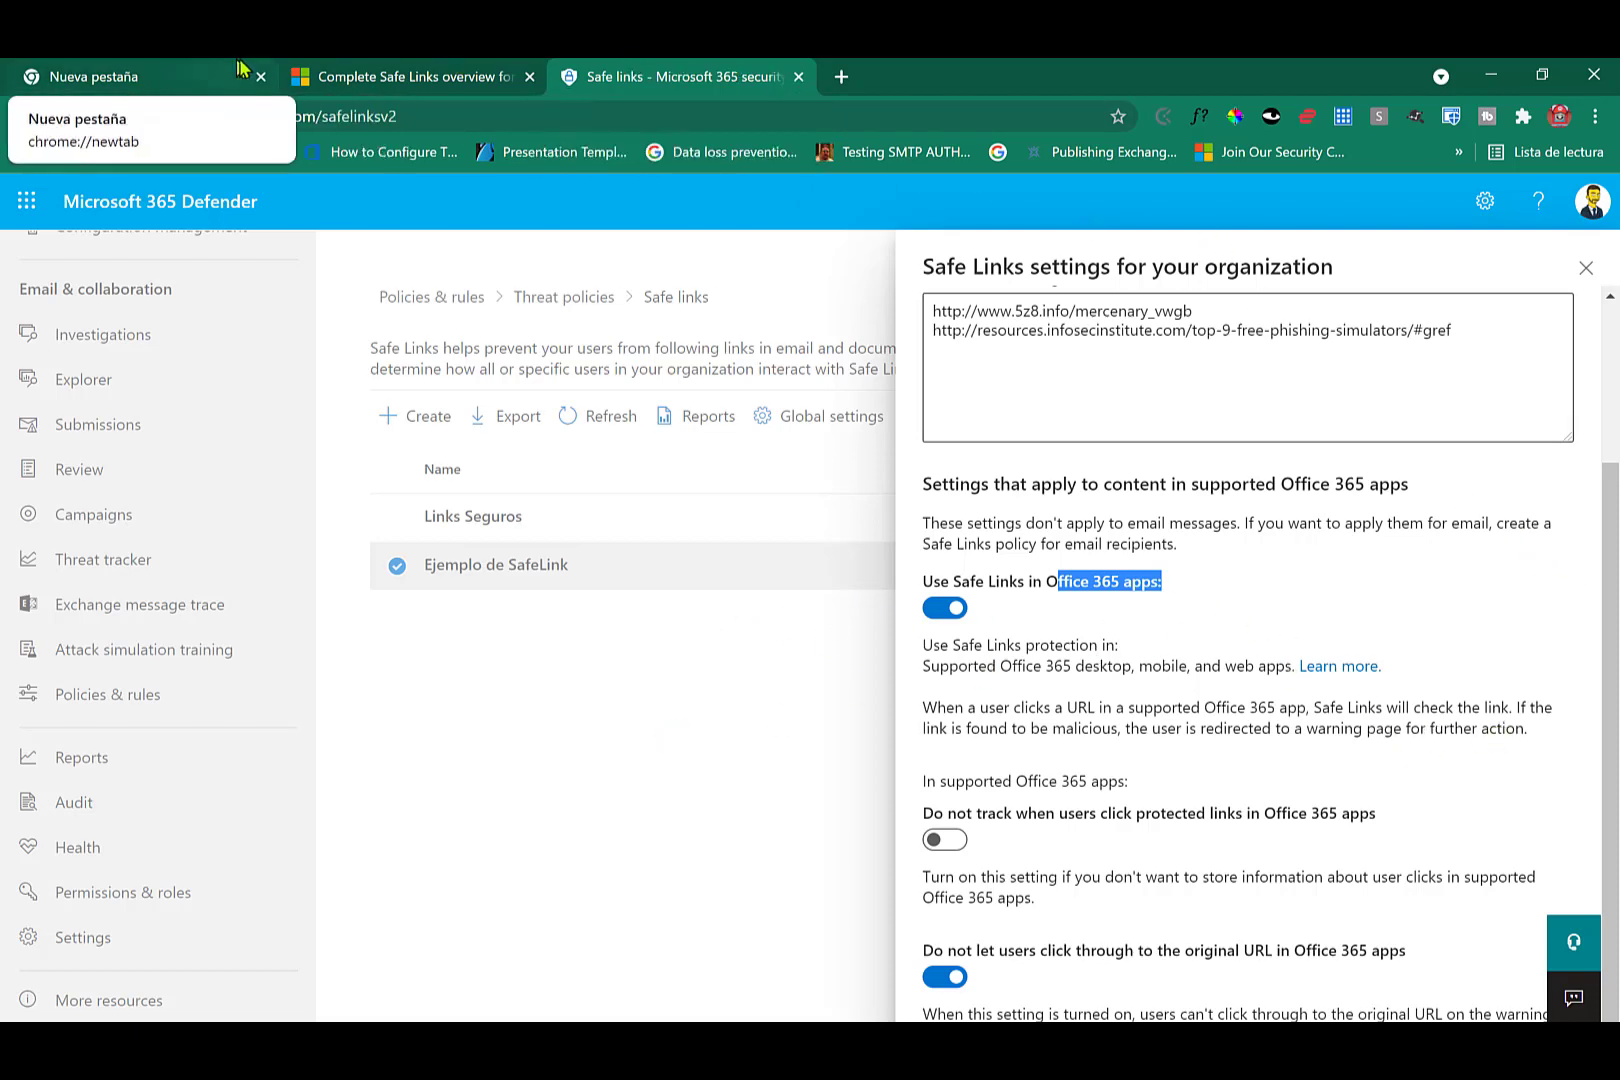
- Match the article's "Block the following URLs" entry with the blocked URL list in Defender's Safe Links global settings
{"action": "left_click", "coordinate": [392, 76]}
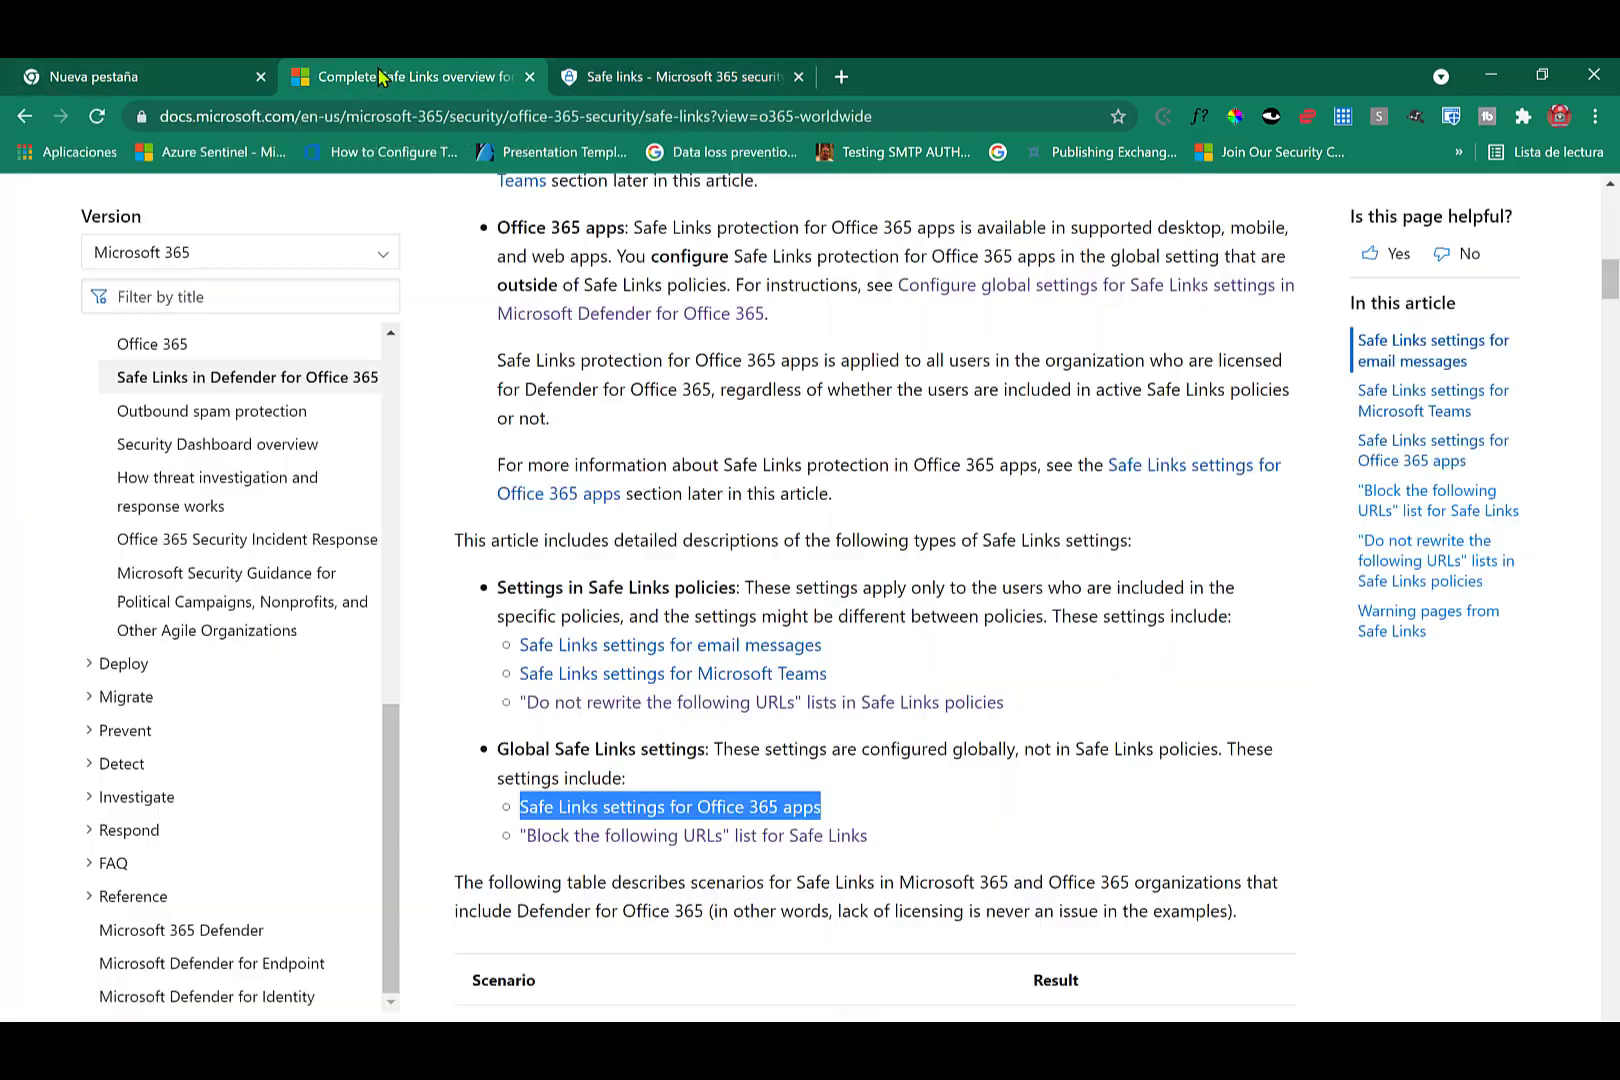
{"action": "left_click", "coordinate": [955, 820]}
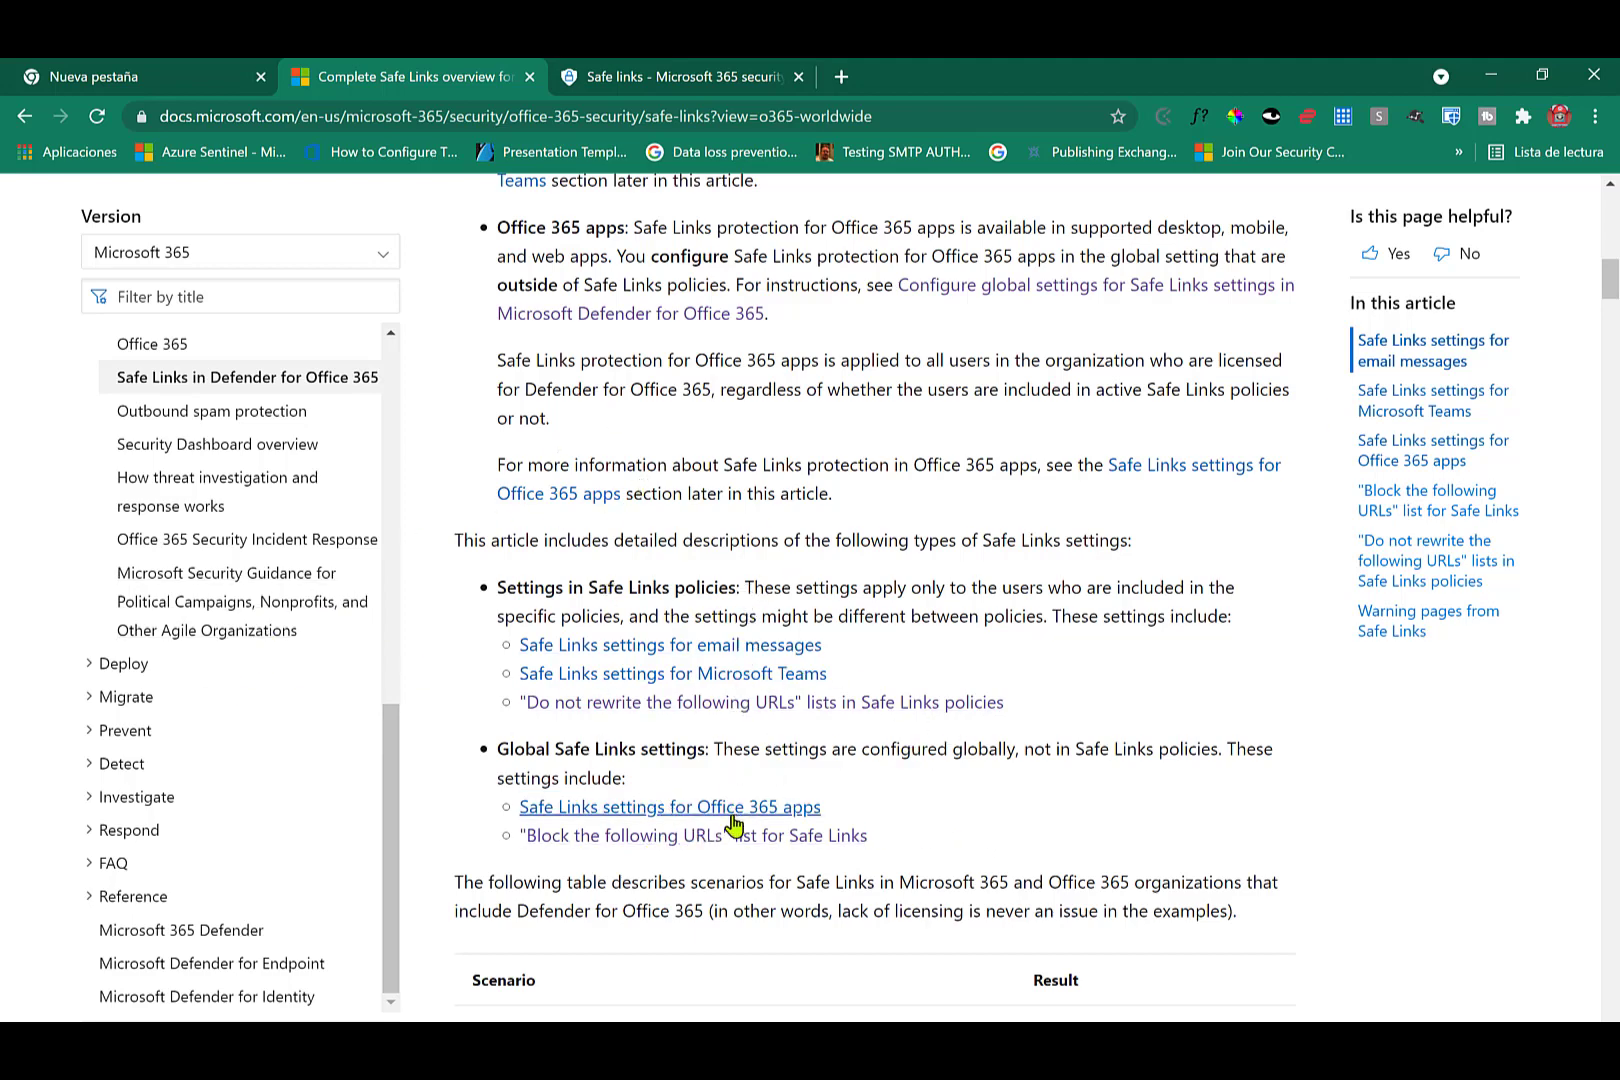
{"action": "left_click_drag", "start_coordinate": [868, 836], "coordinate": [513, 852]}
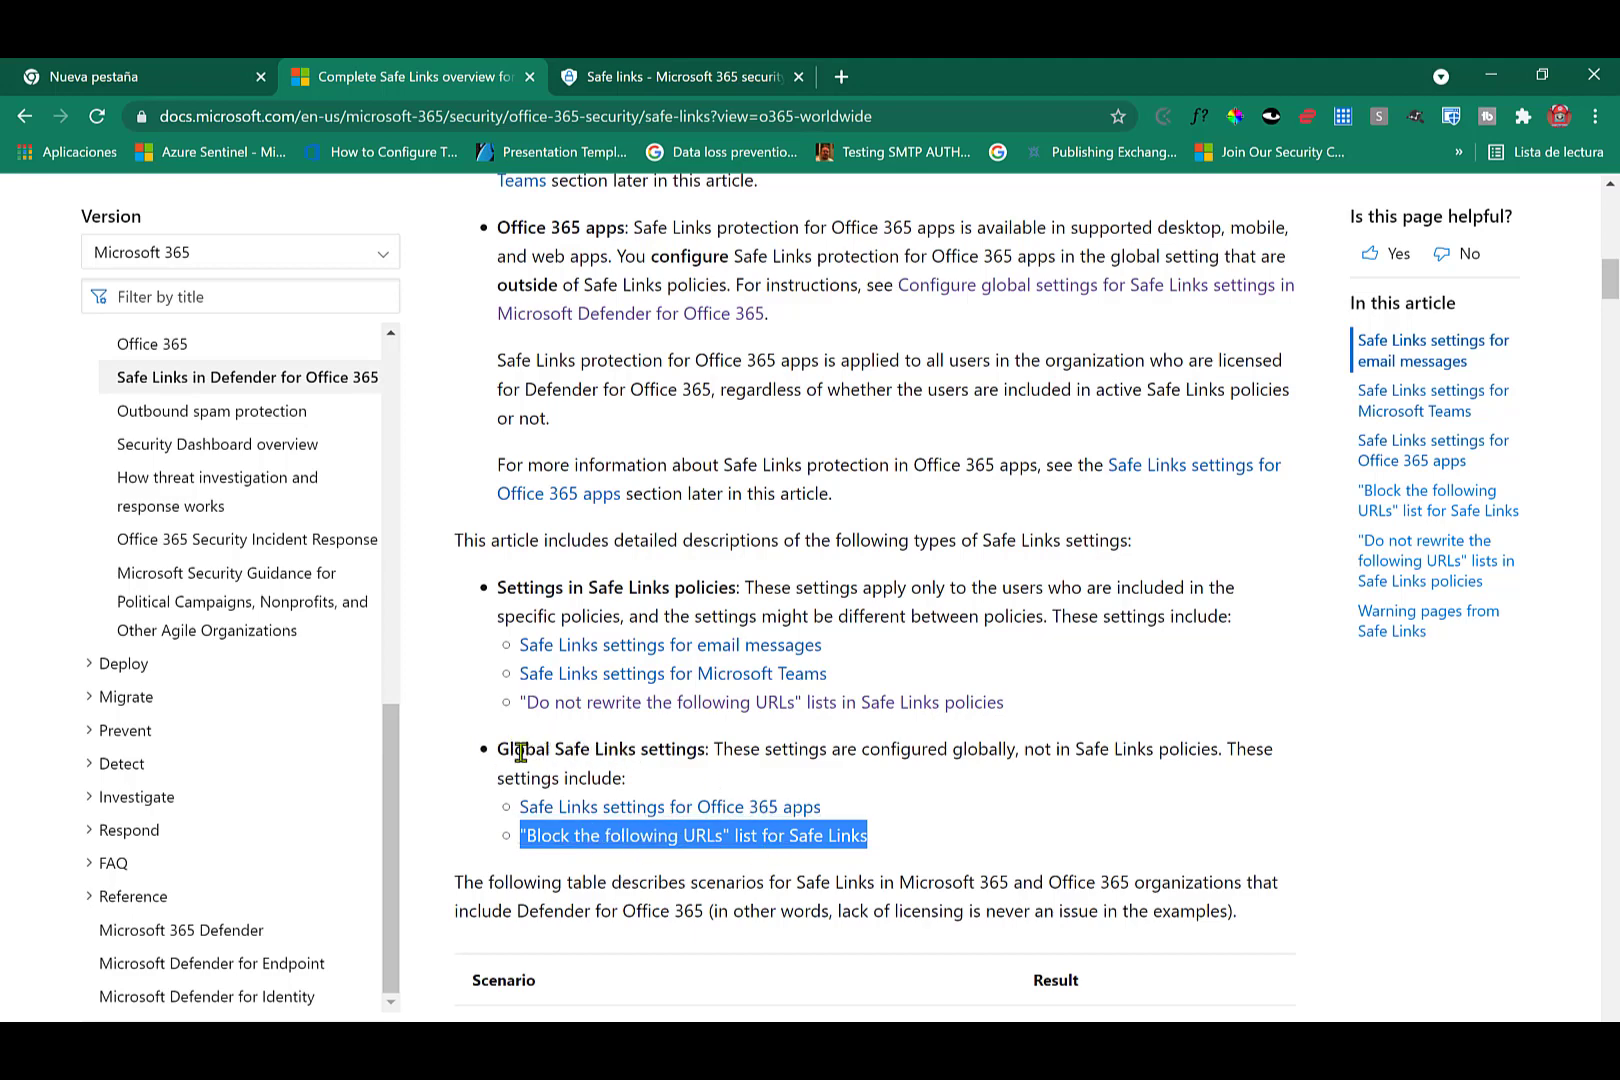
{"action": "left_click", "coordinate": [695, 80]}
{"action": "left_click_drag", "start_coordinate": [1504, 346], "coordinate": [802, 205]}
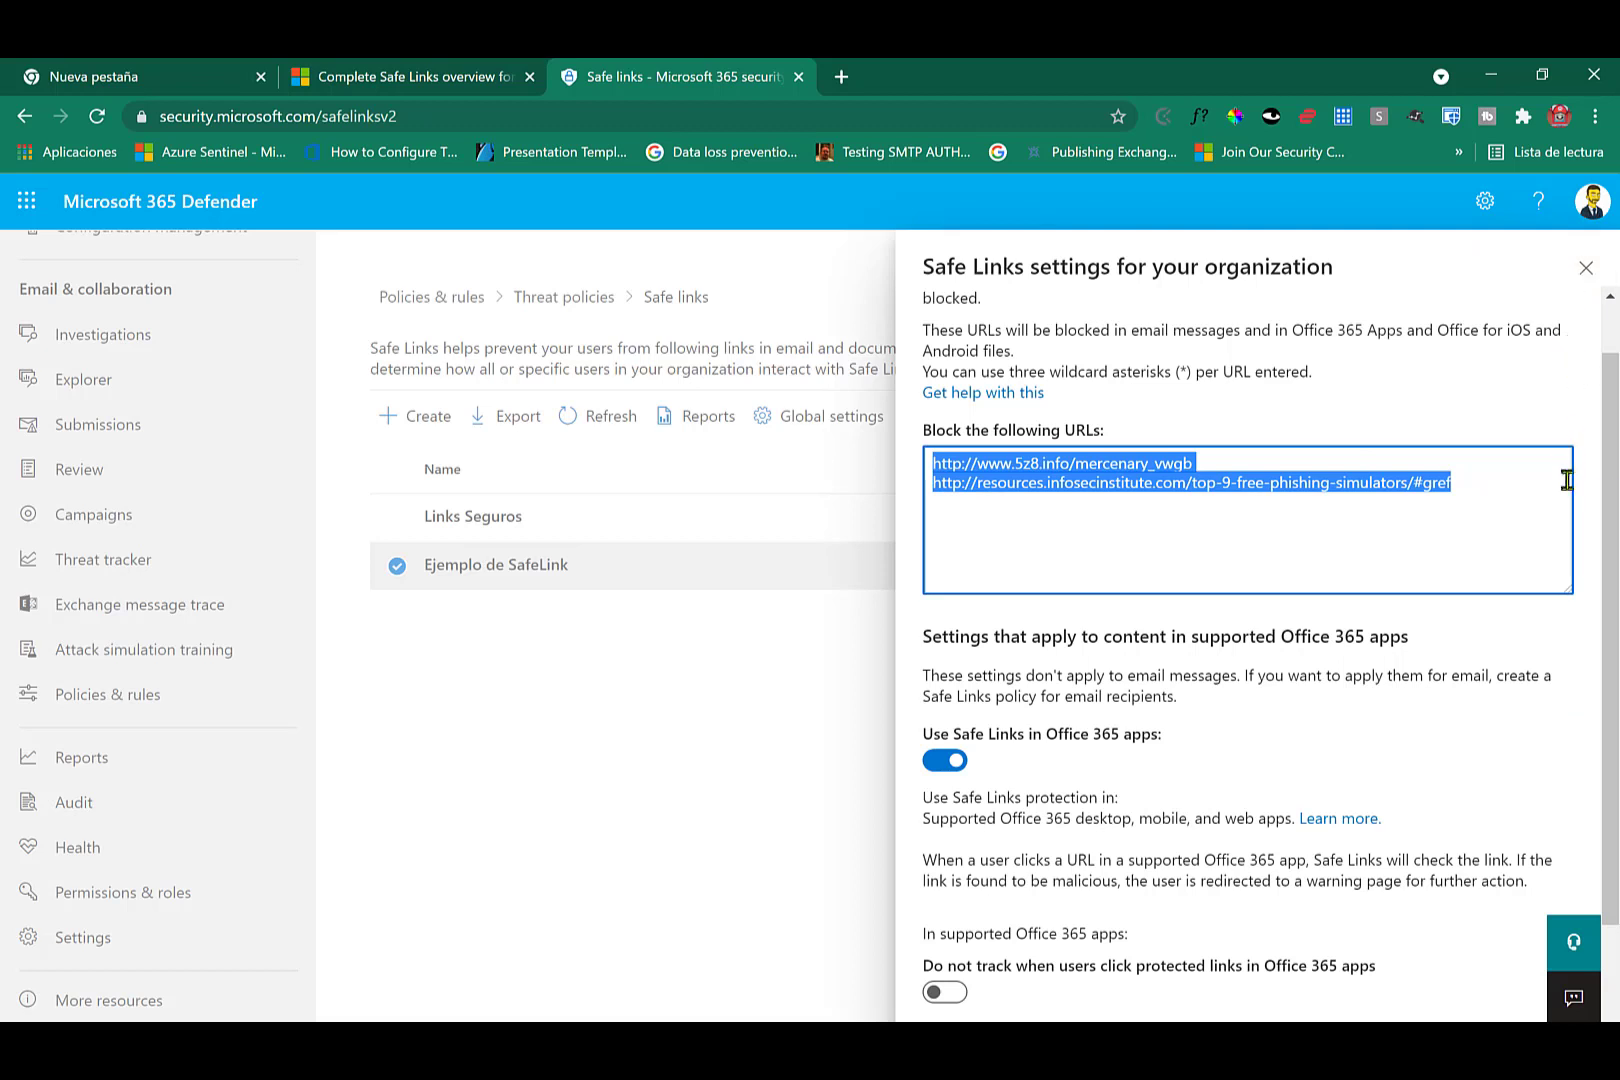
{"action": "scroll", "coordinate": [1612, 475], "scroll_direction": "up", "scroll_amount": 1}
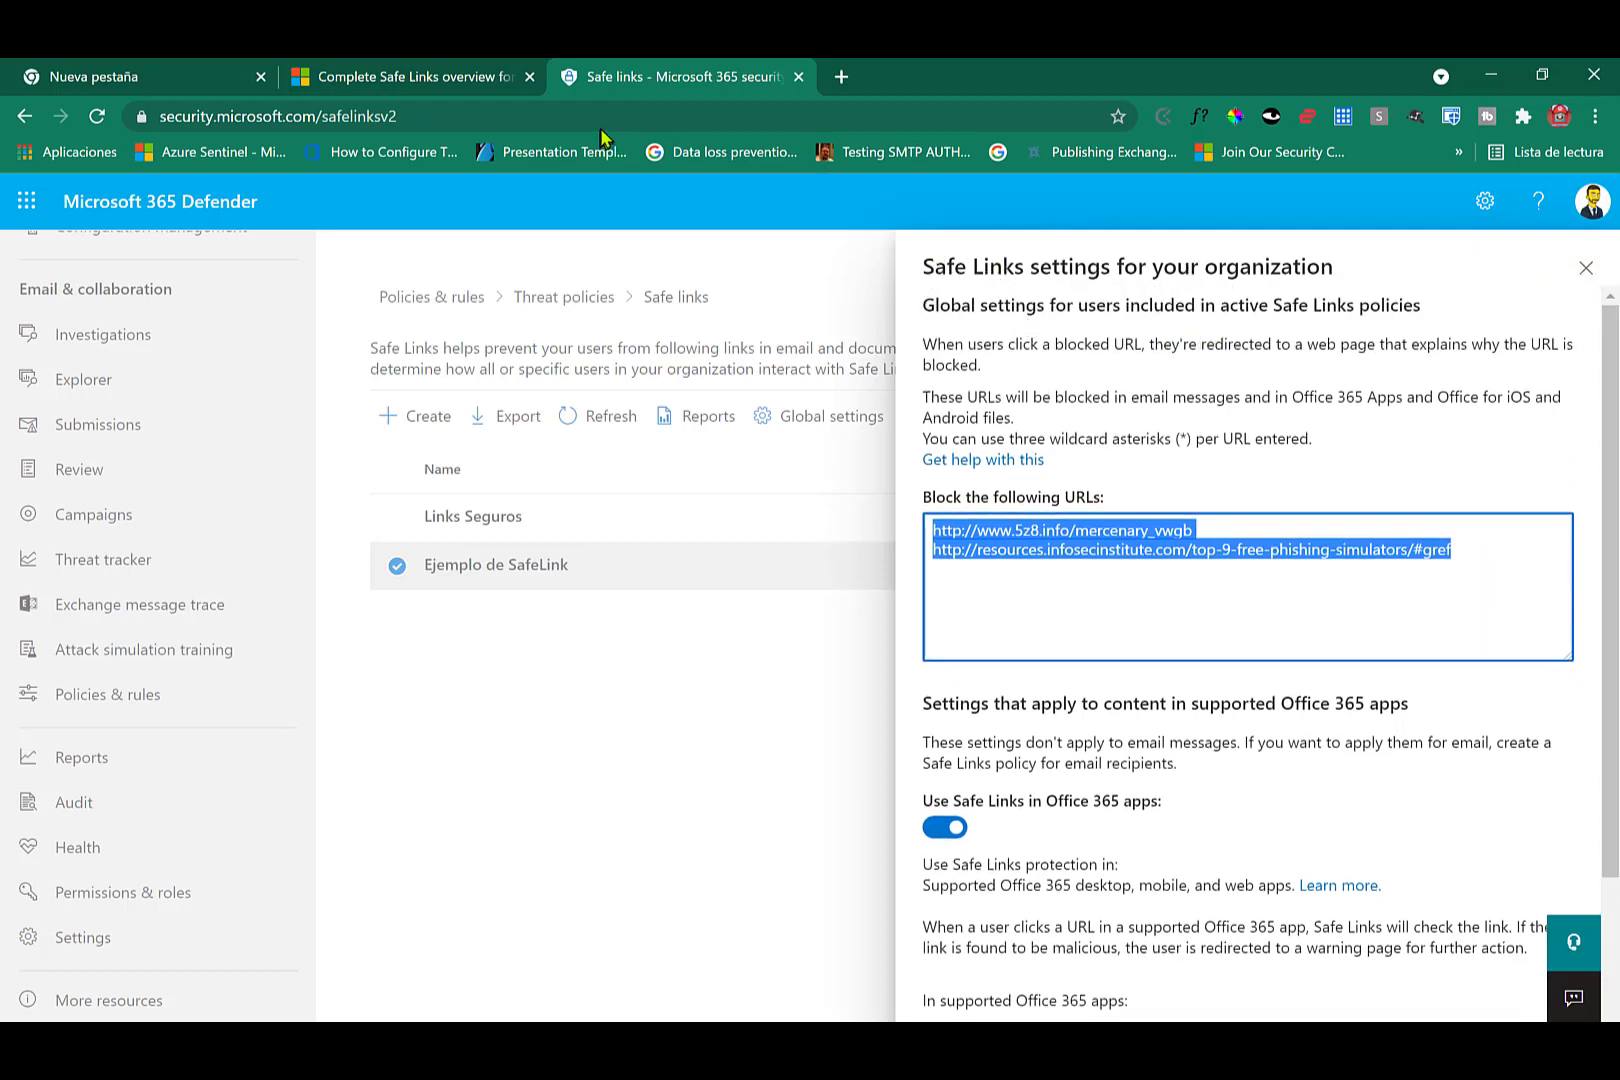
- Return to the Microsoft Docs article and examine the "Safe Links settings for email messages" section
{"action": "left_click", "coordinate": [402, 77]}
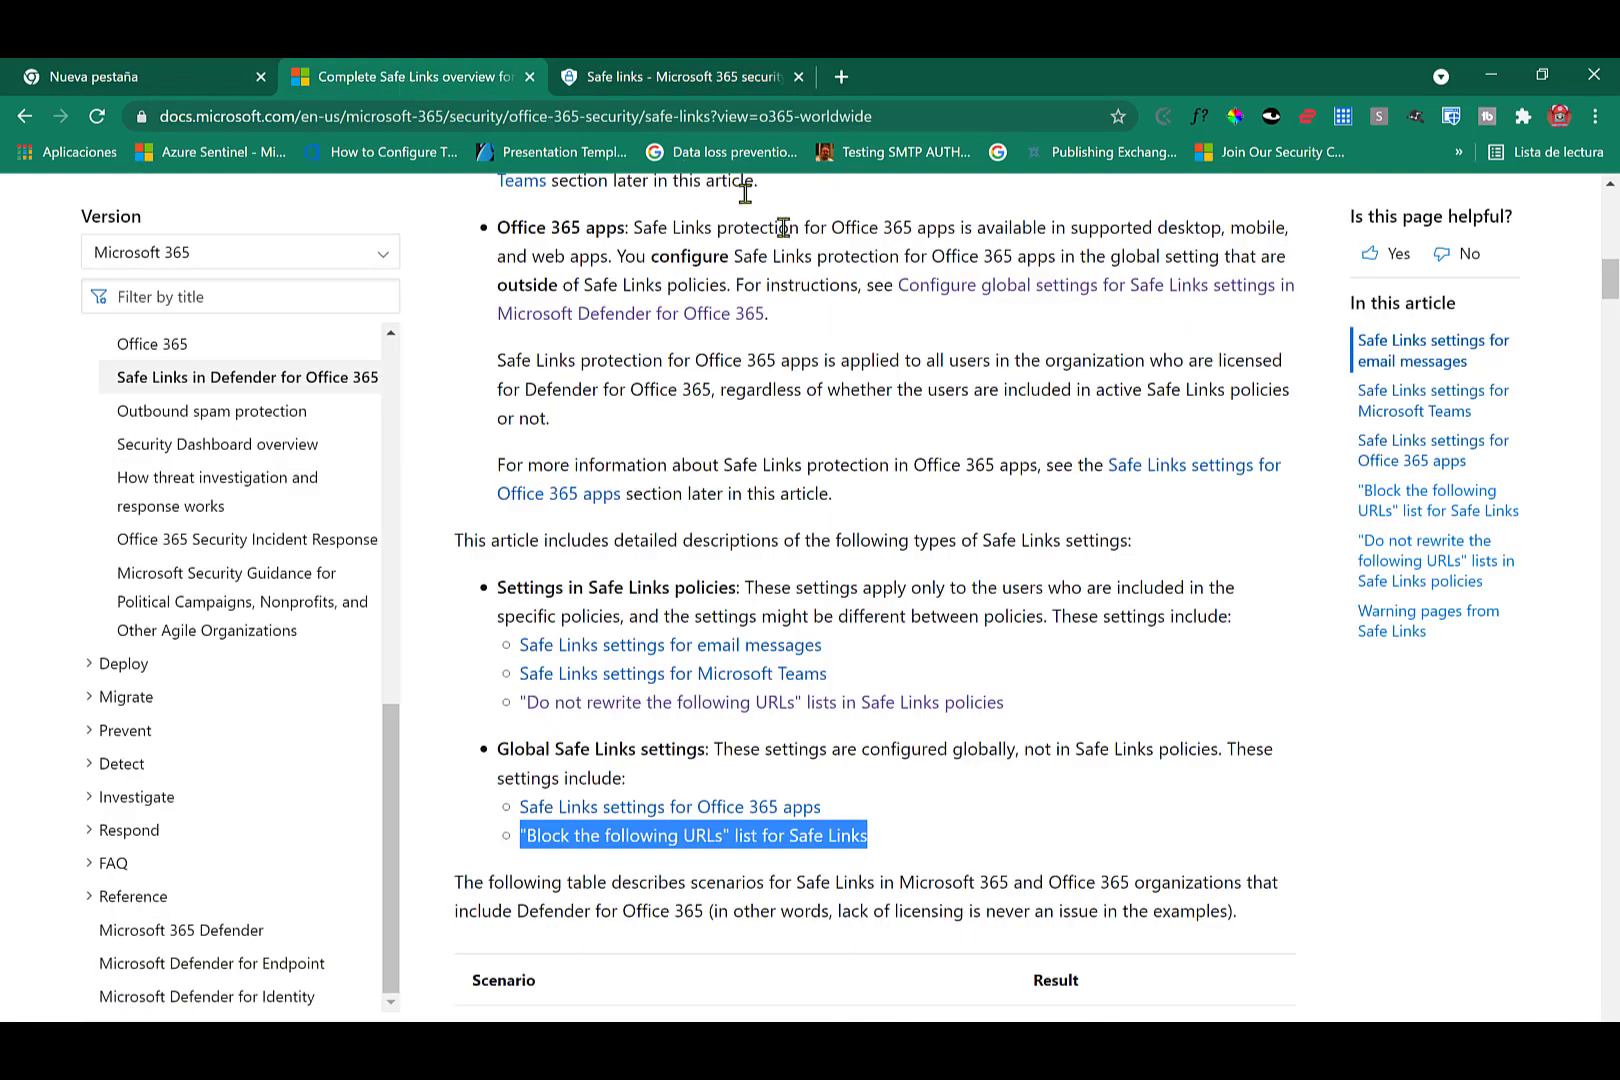
{"action": "left_click_drag", "start_coordinate": [1610, 285], "coordinate": [1612, 367]}
{"action": "left_click_drag", "start_coordinate": [701, 323], "coordinate": [1114, 323]}
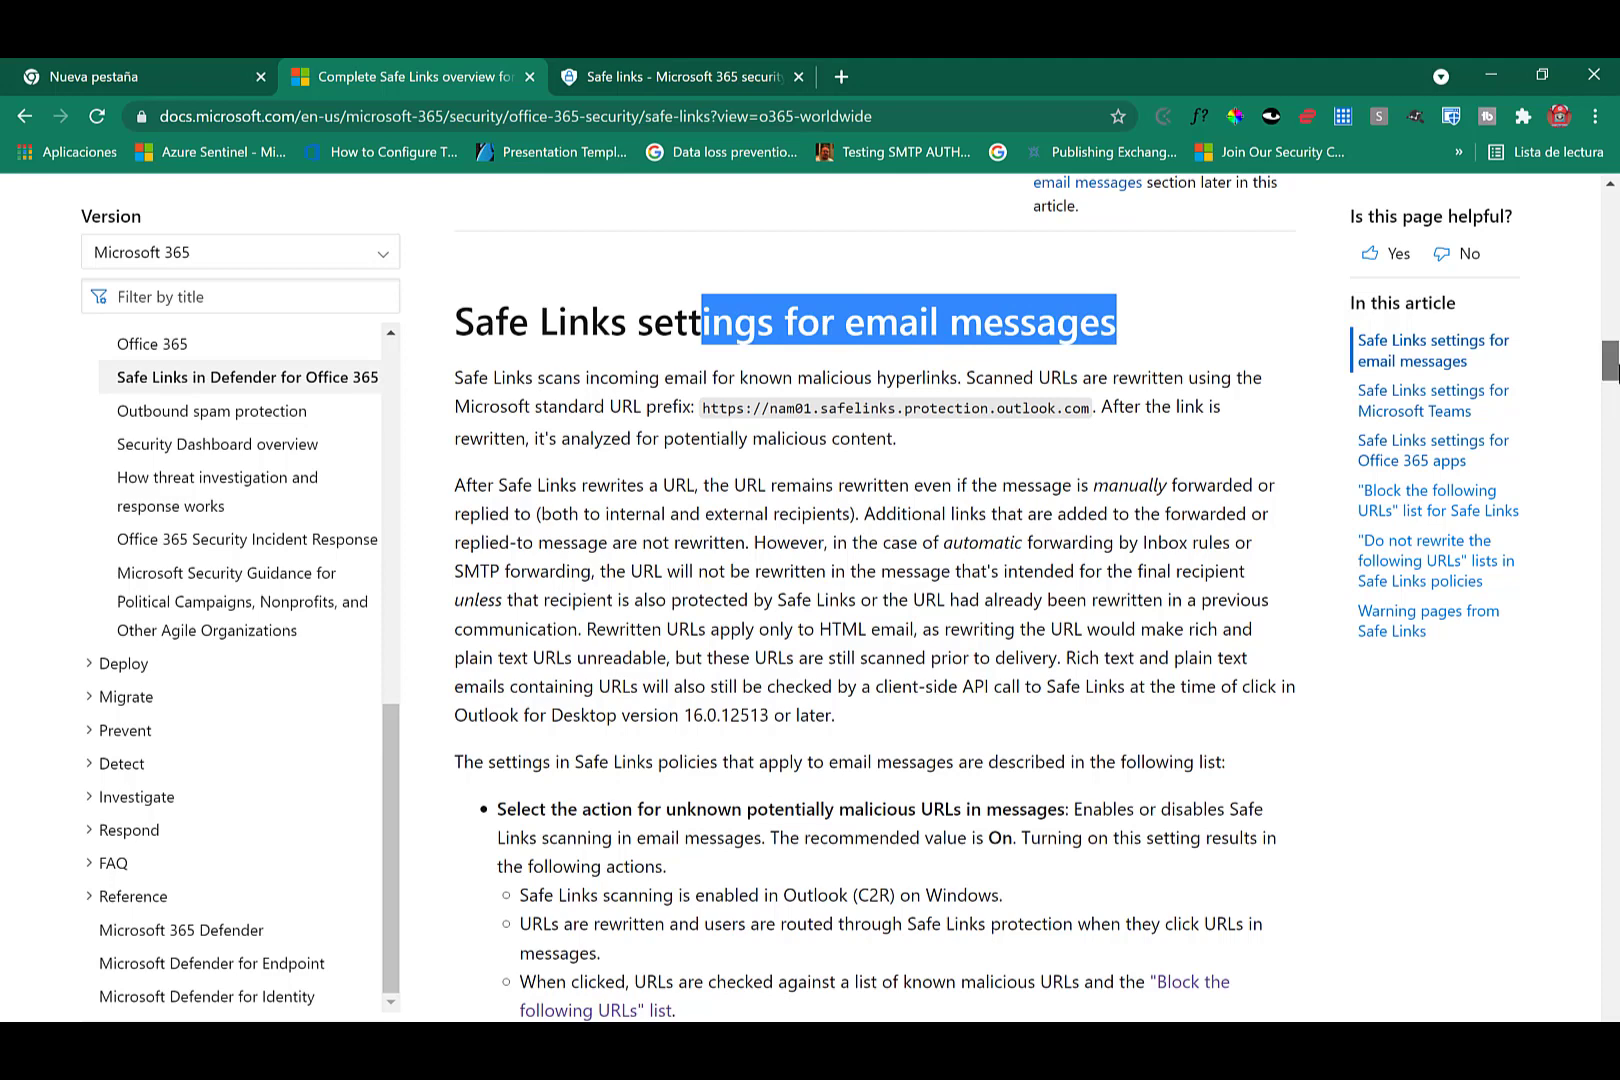
{"action": "scroll", "coordinate": [1610, 400], "scroll_direction": "down", "scroll_amount": 3}
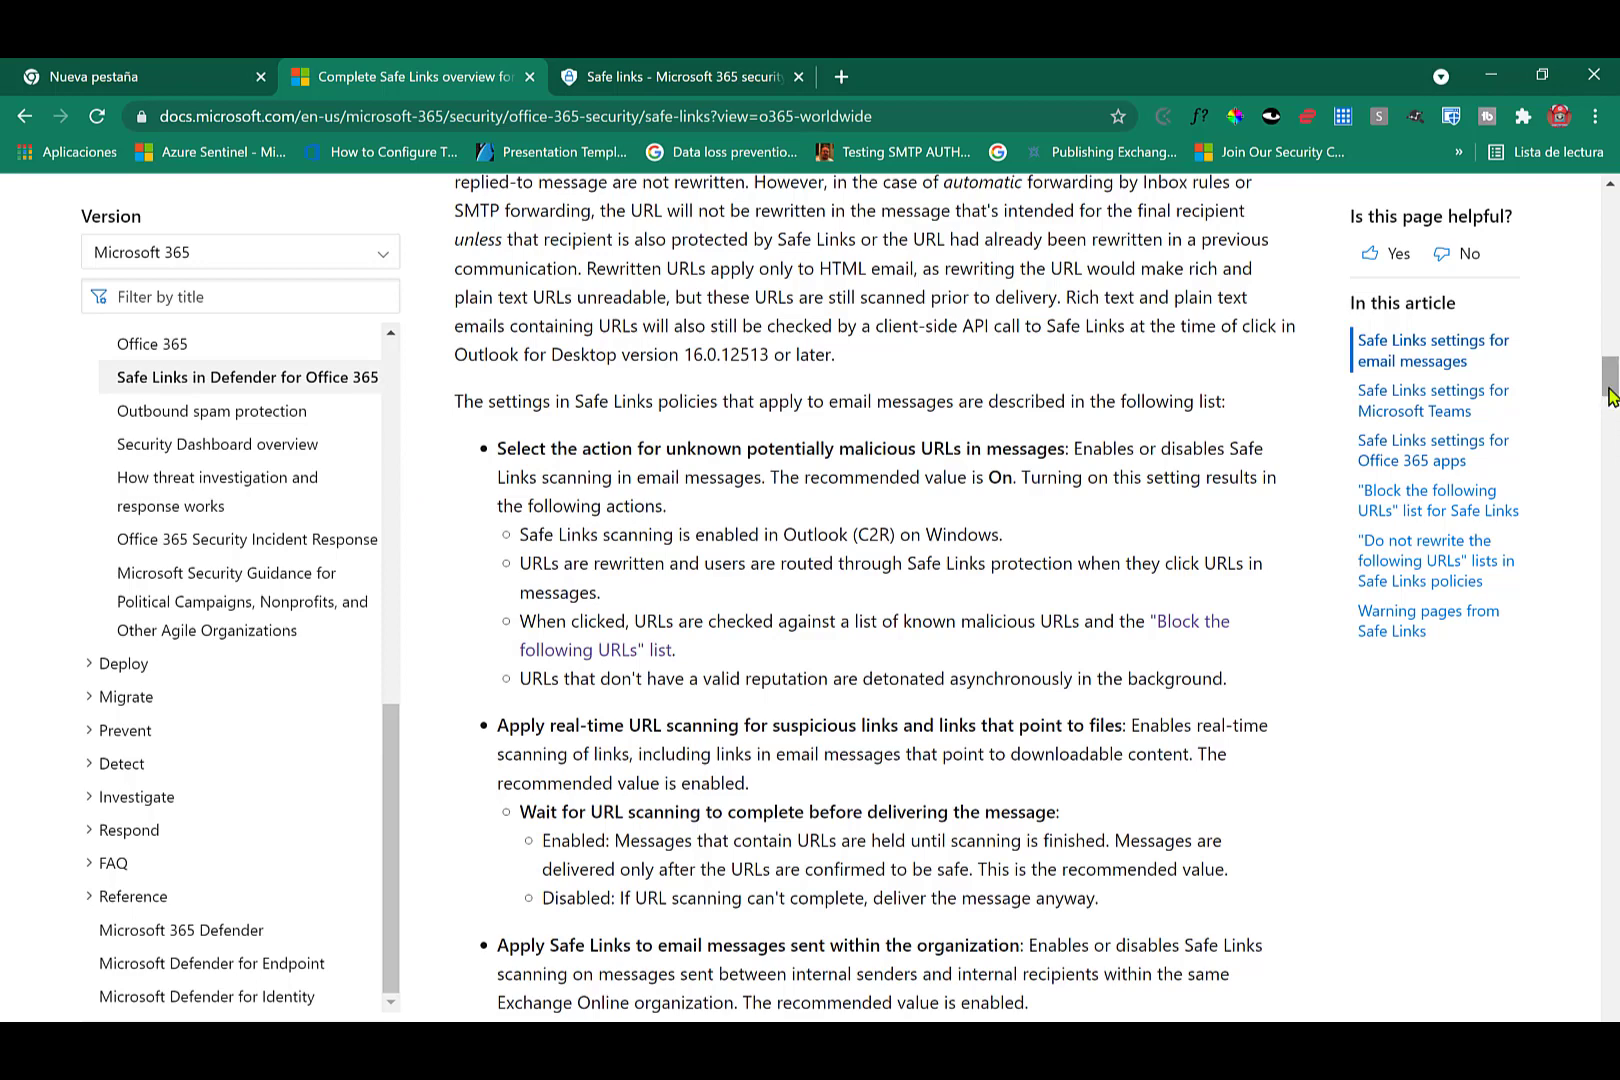
{"action": "scroll", "coordinate": [1610, 412], "scroll_direction": "down", "scroll_amount": 3}
- Examine the "How Safe Links works in email messages" section, highlighting its heading and EOP in the first numbered item
{"action": "left_click_drag", "start_coordinate": [1610, 412], "coordinate": [1609, 476]}
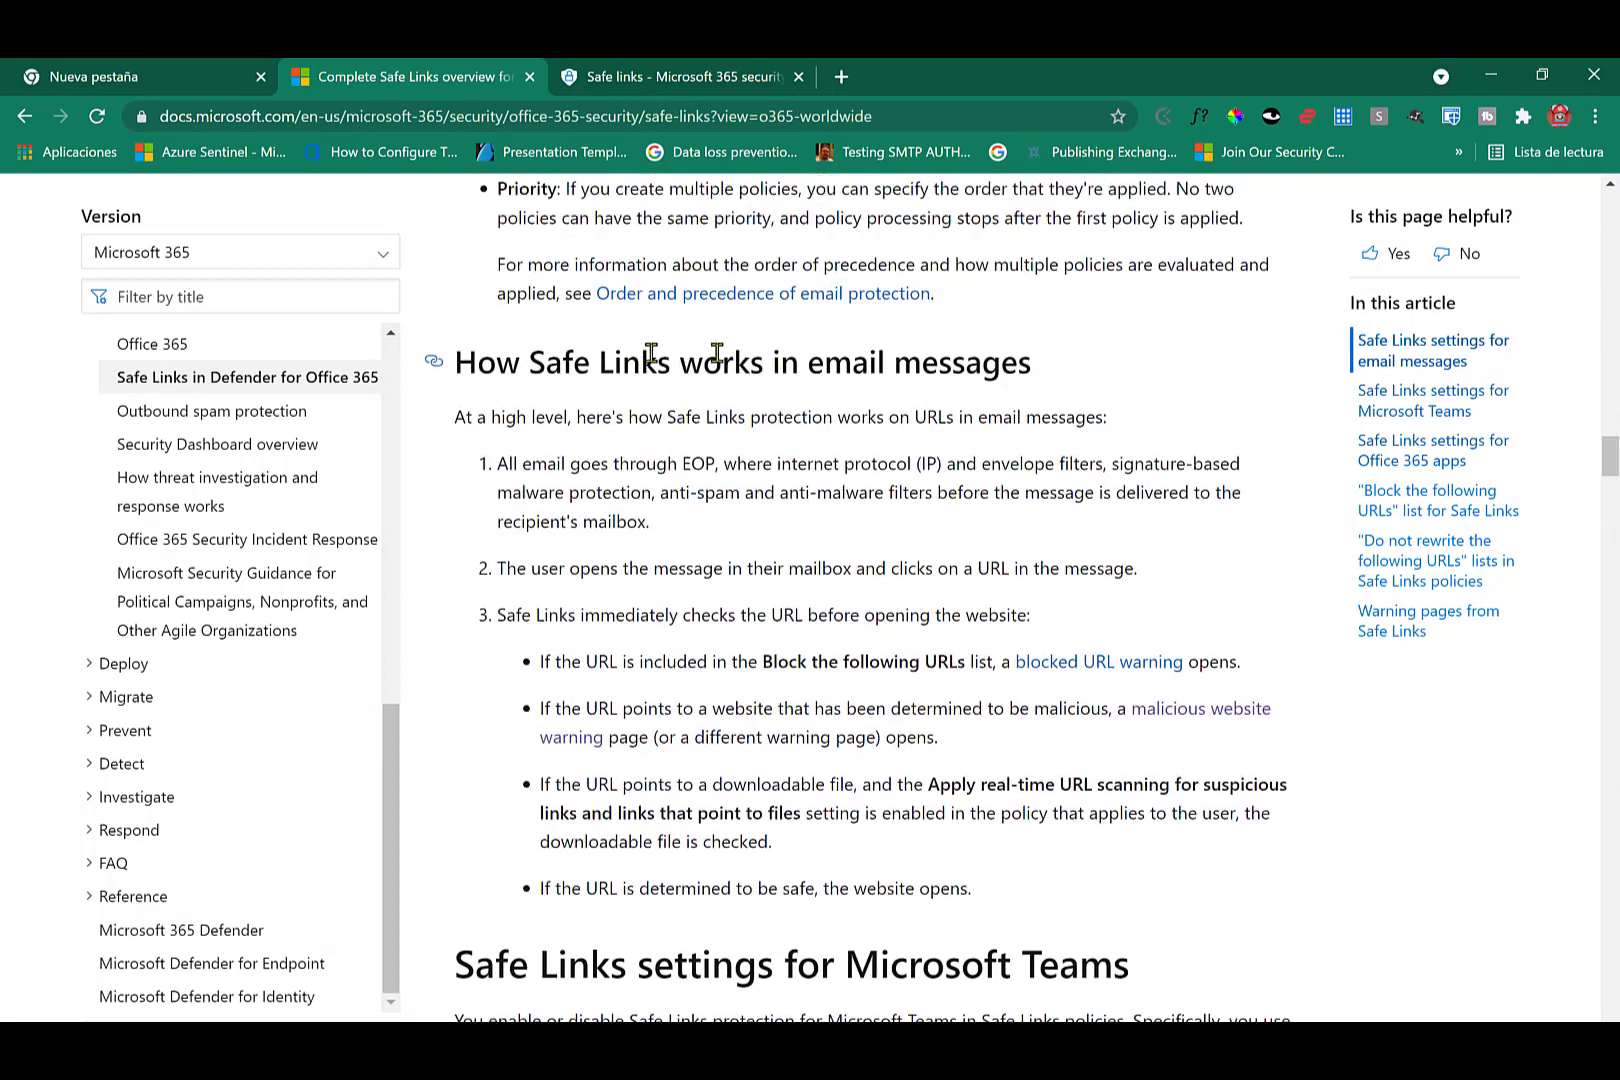
{"action": "left_click_drag", "start_coordinate": [516, 360], "coordinate": [1036, 367]}
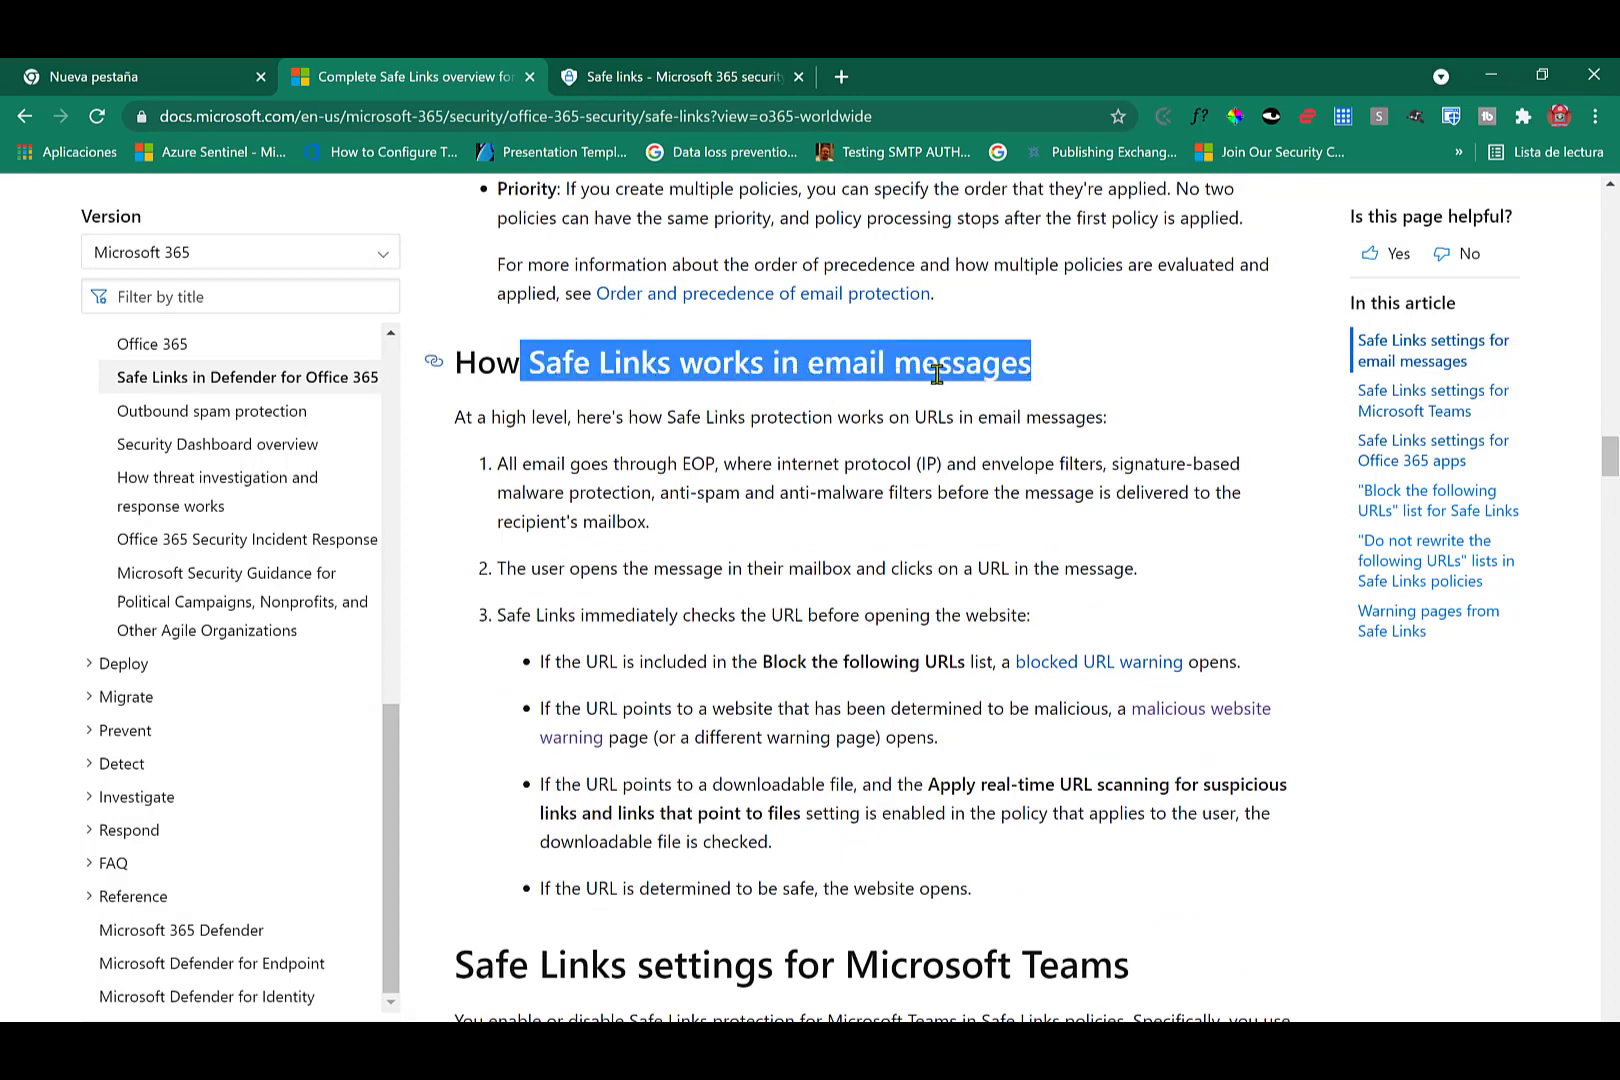
{"action": "left_click", "coordinate": [596, 466]}
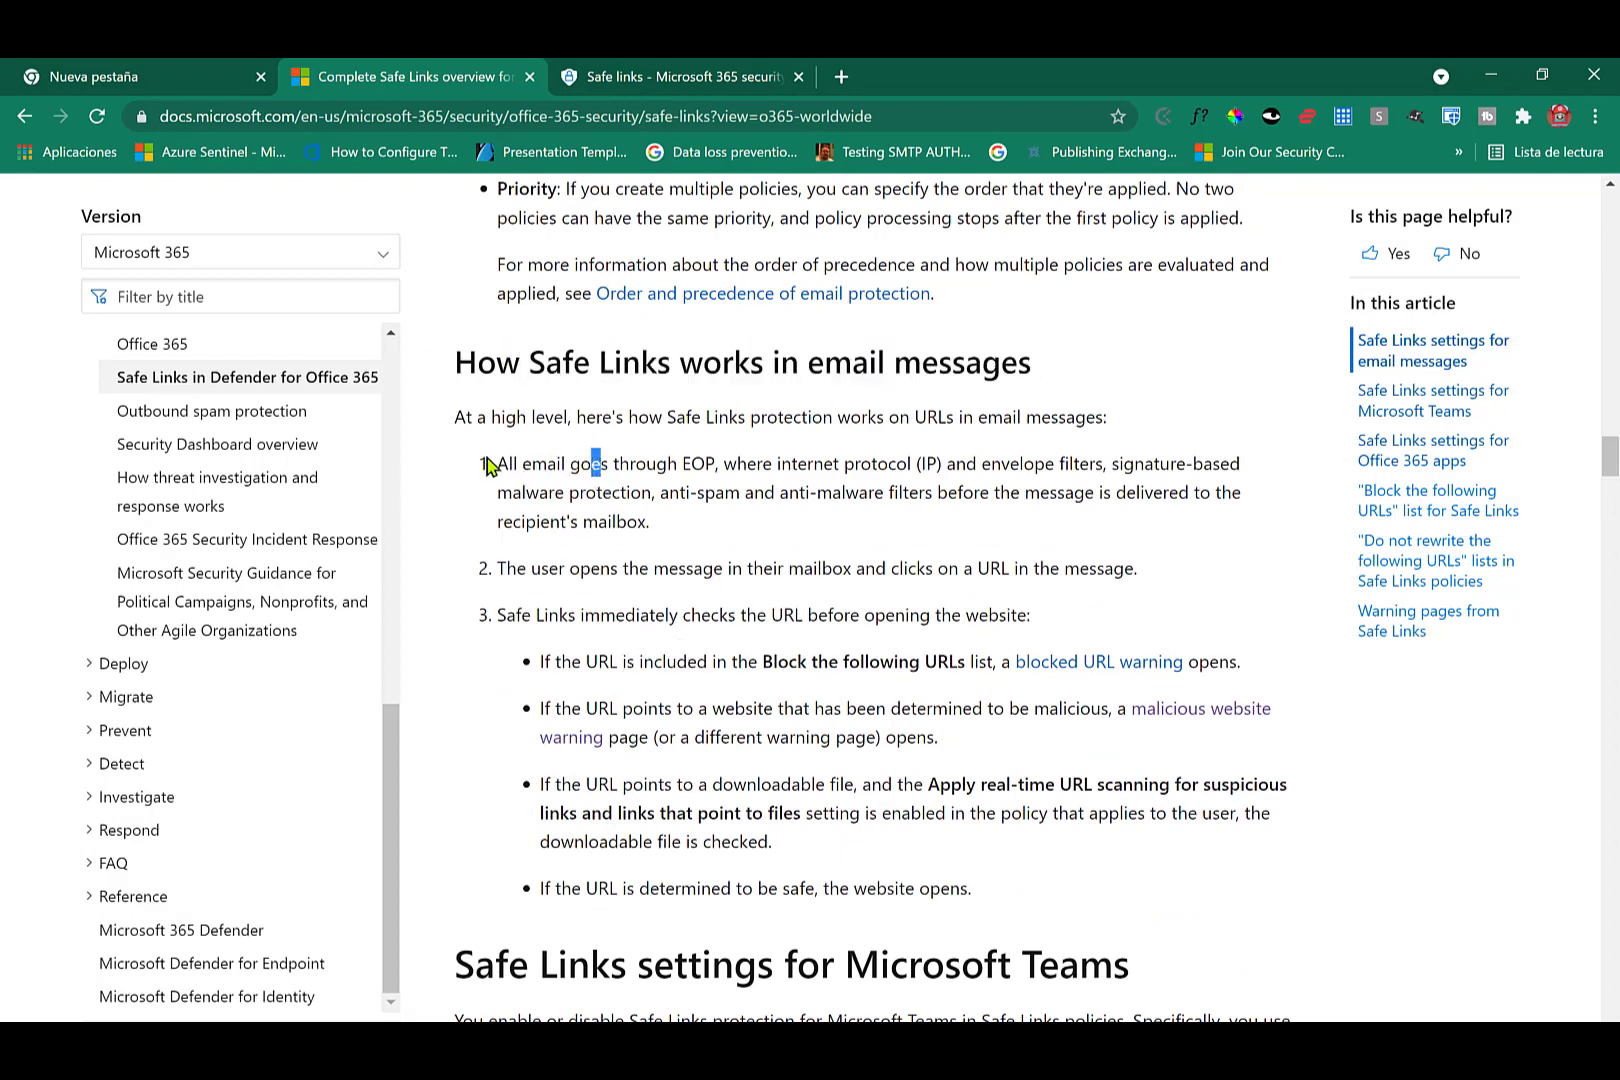
{"action": "left_click", "coordinate": [710, 463]}
{"action": "left_click_drag", "start_coordinate": [710, 463], "coordinate": [688, 463]}
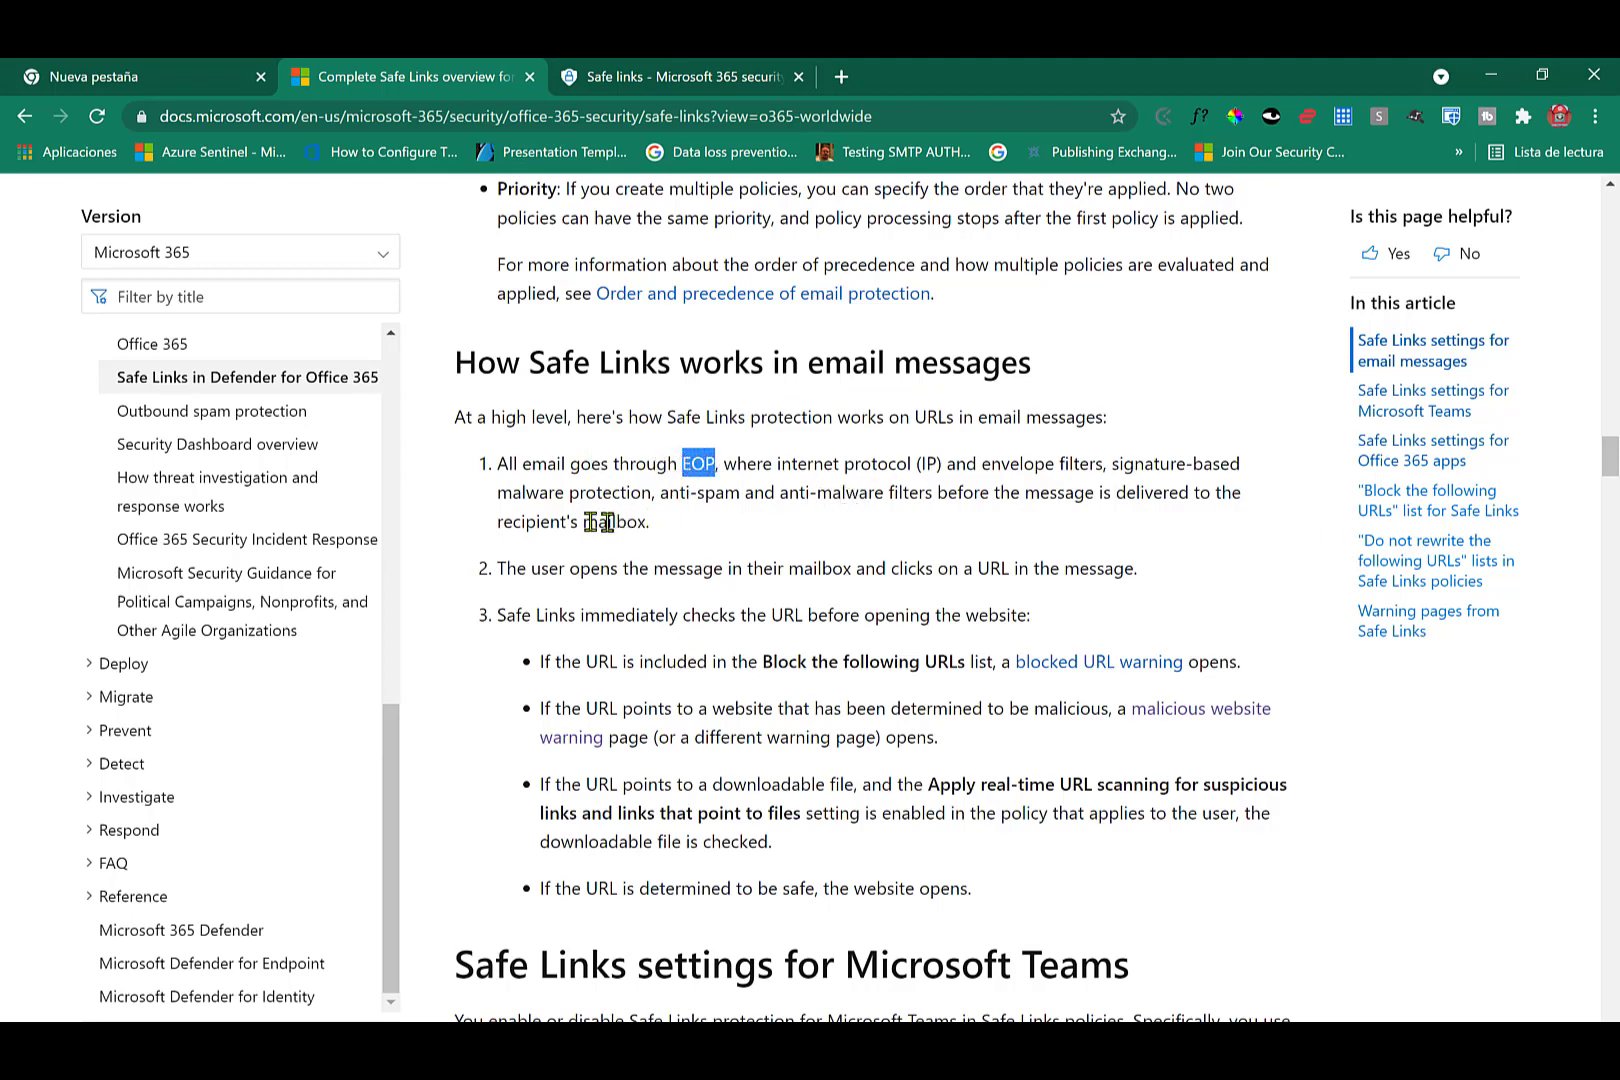
{"action": "left_click", "coordinate": [724, 470]}
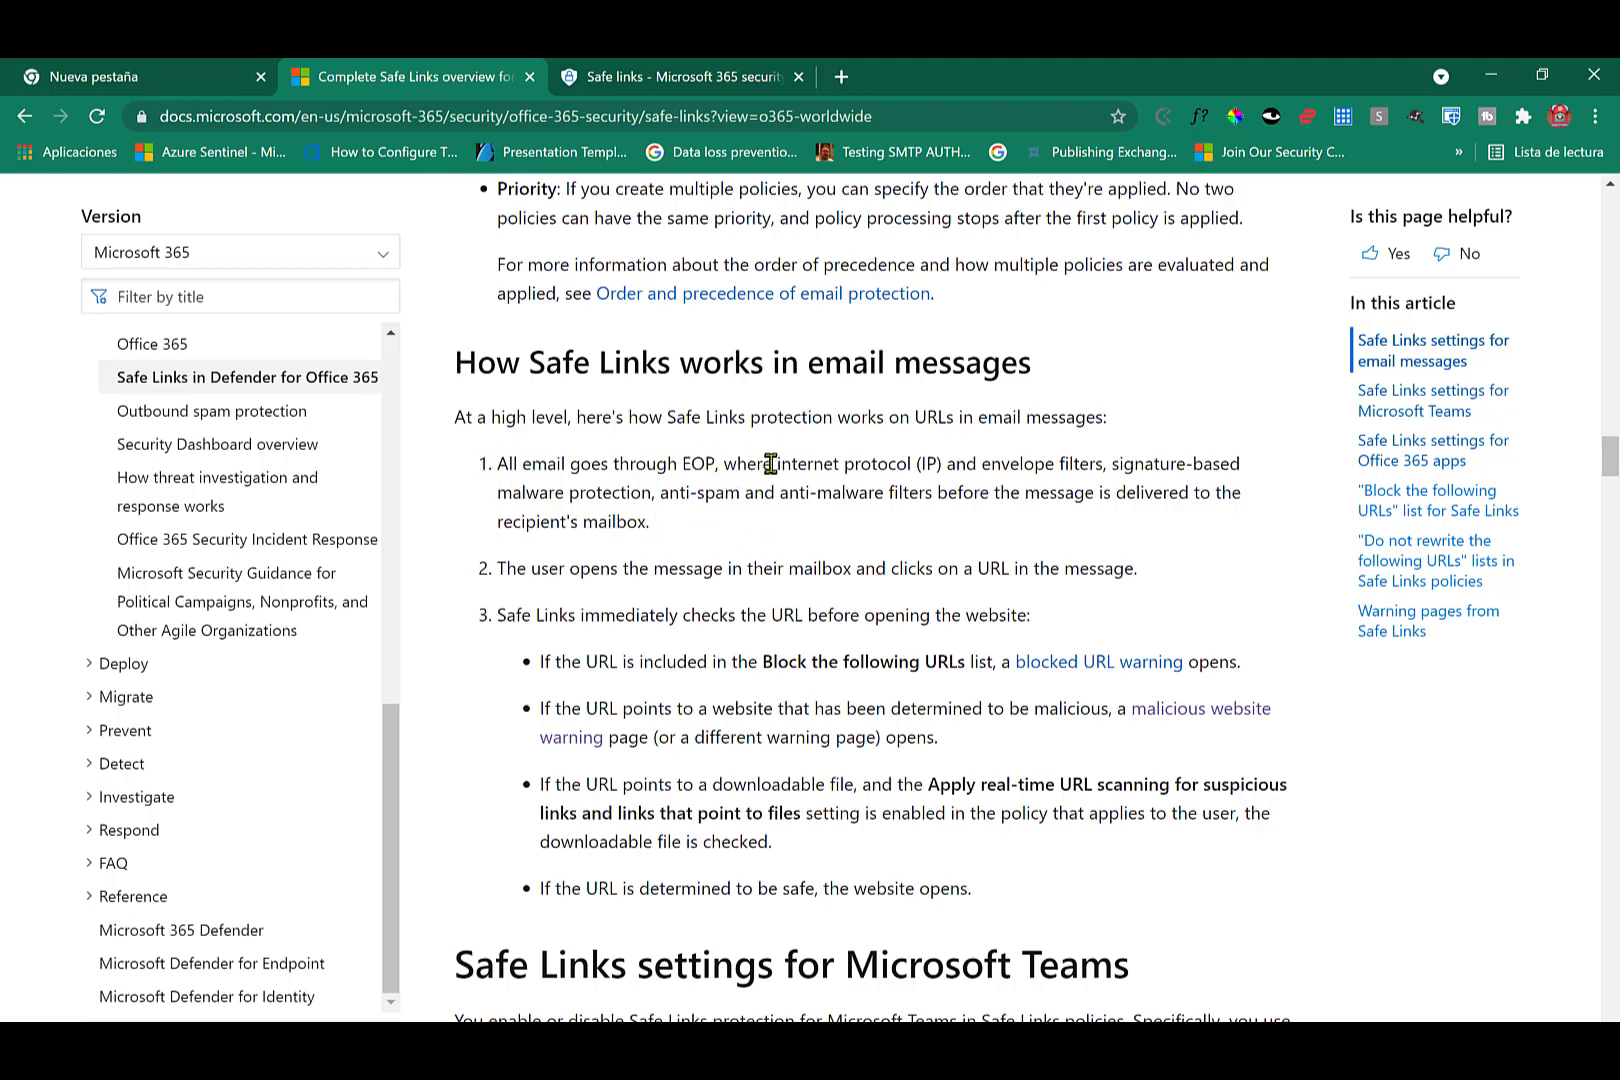
- Examine the first two items of "How Safe Links works in email messages", highlighting the IP filter, mailbox delivery and URL click passages
{"action": "left_click_drag", "start_coordinate": [947, 460], "coordinate": [856, 465]}
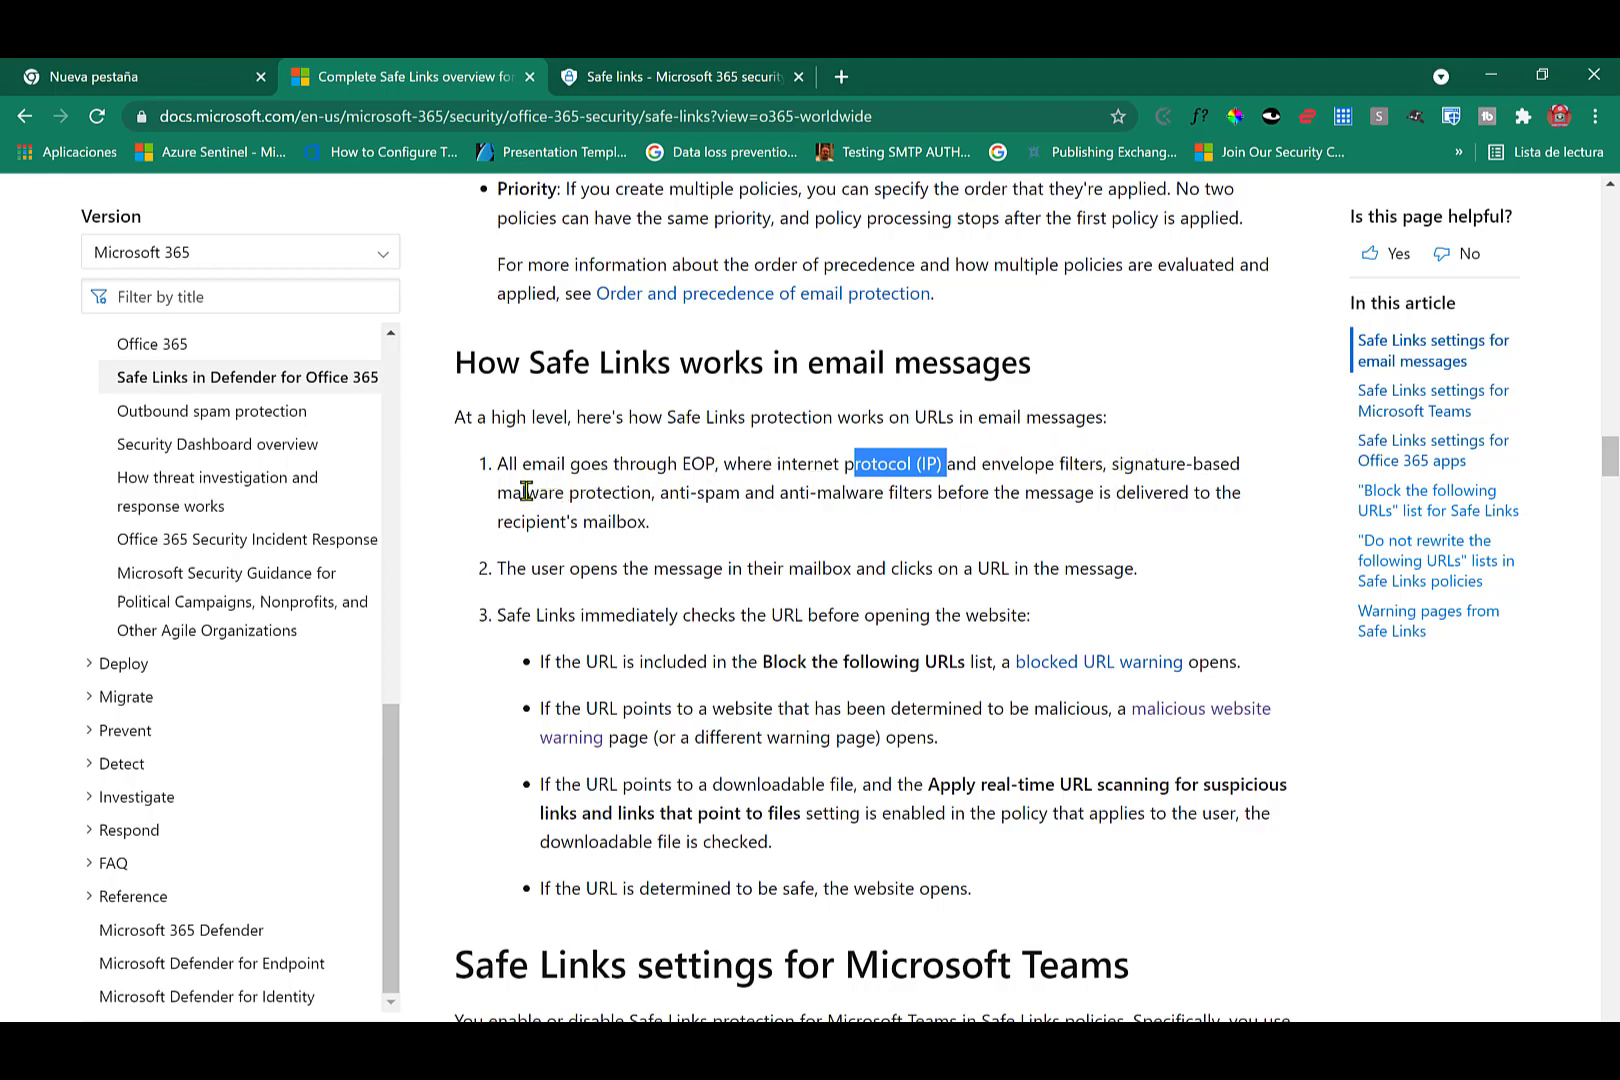
{"action": "left_click", "coordinate": [683, 490]}
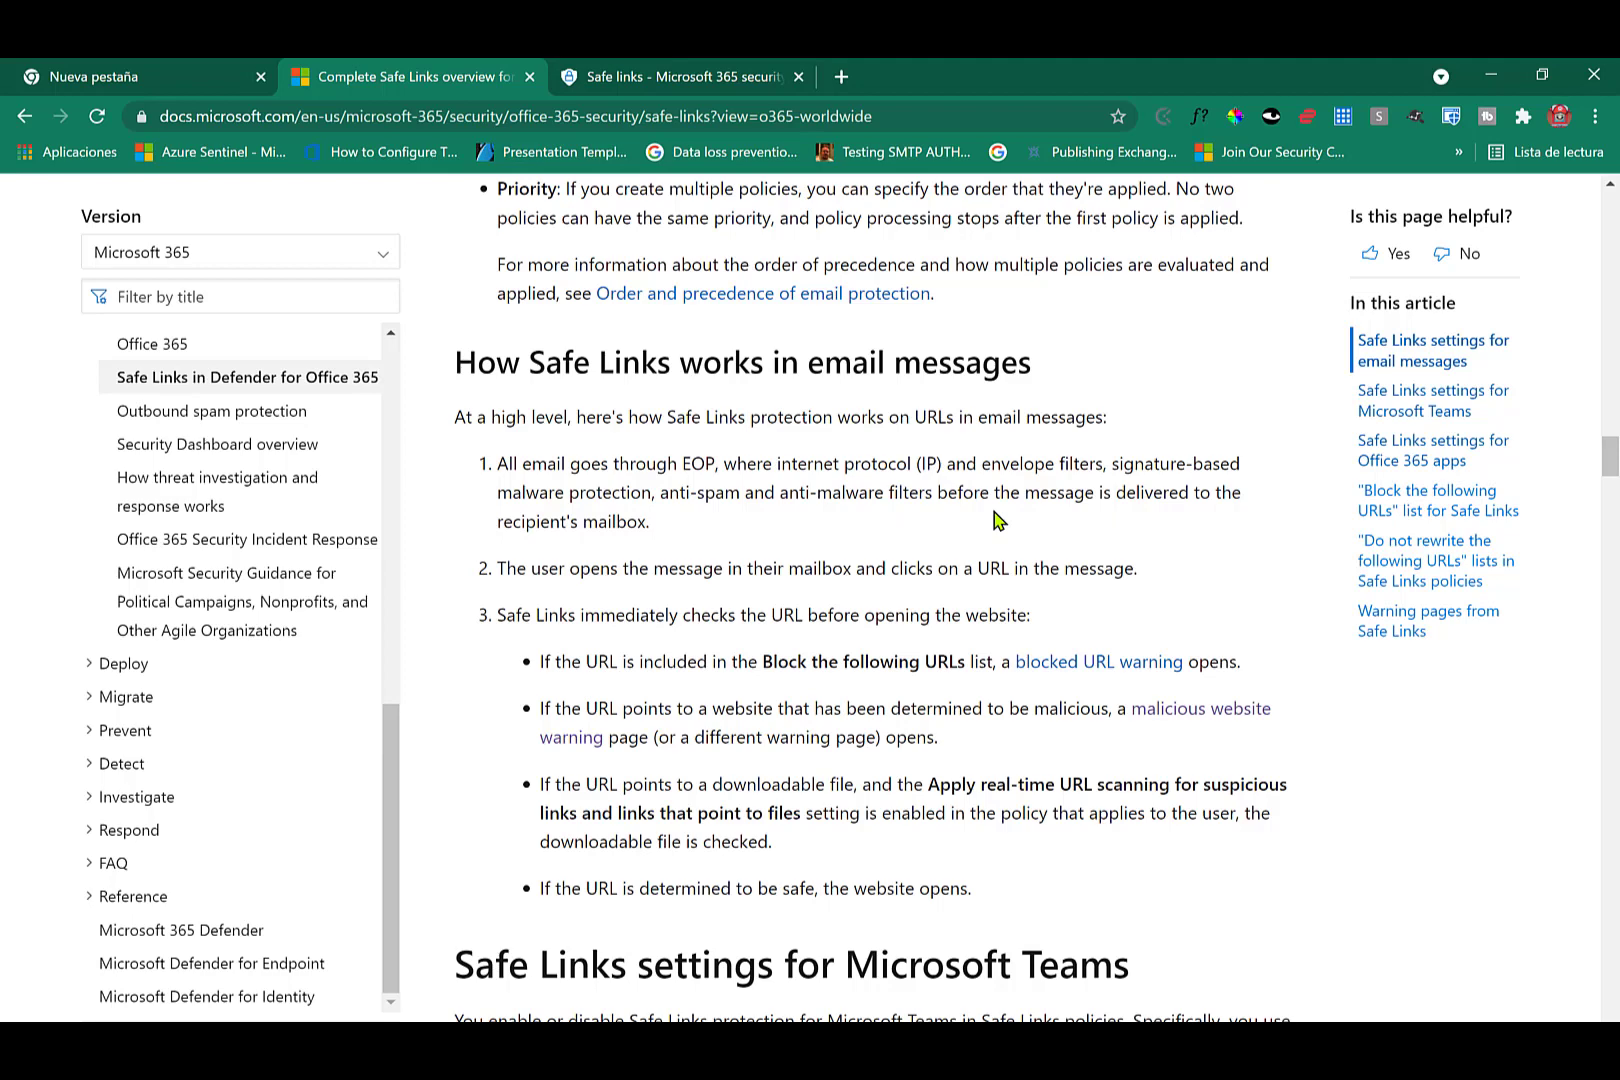
{"action": "left_click_drag", "start_coordinate": [1021, 492], "coordinate": [1222, 522]}
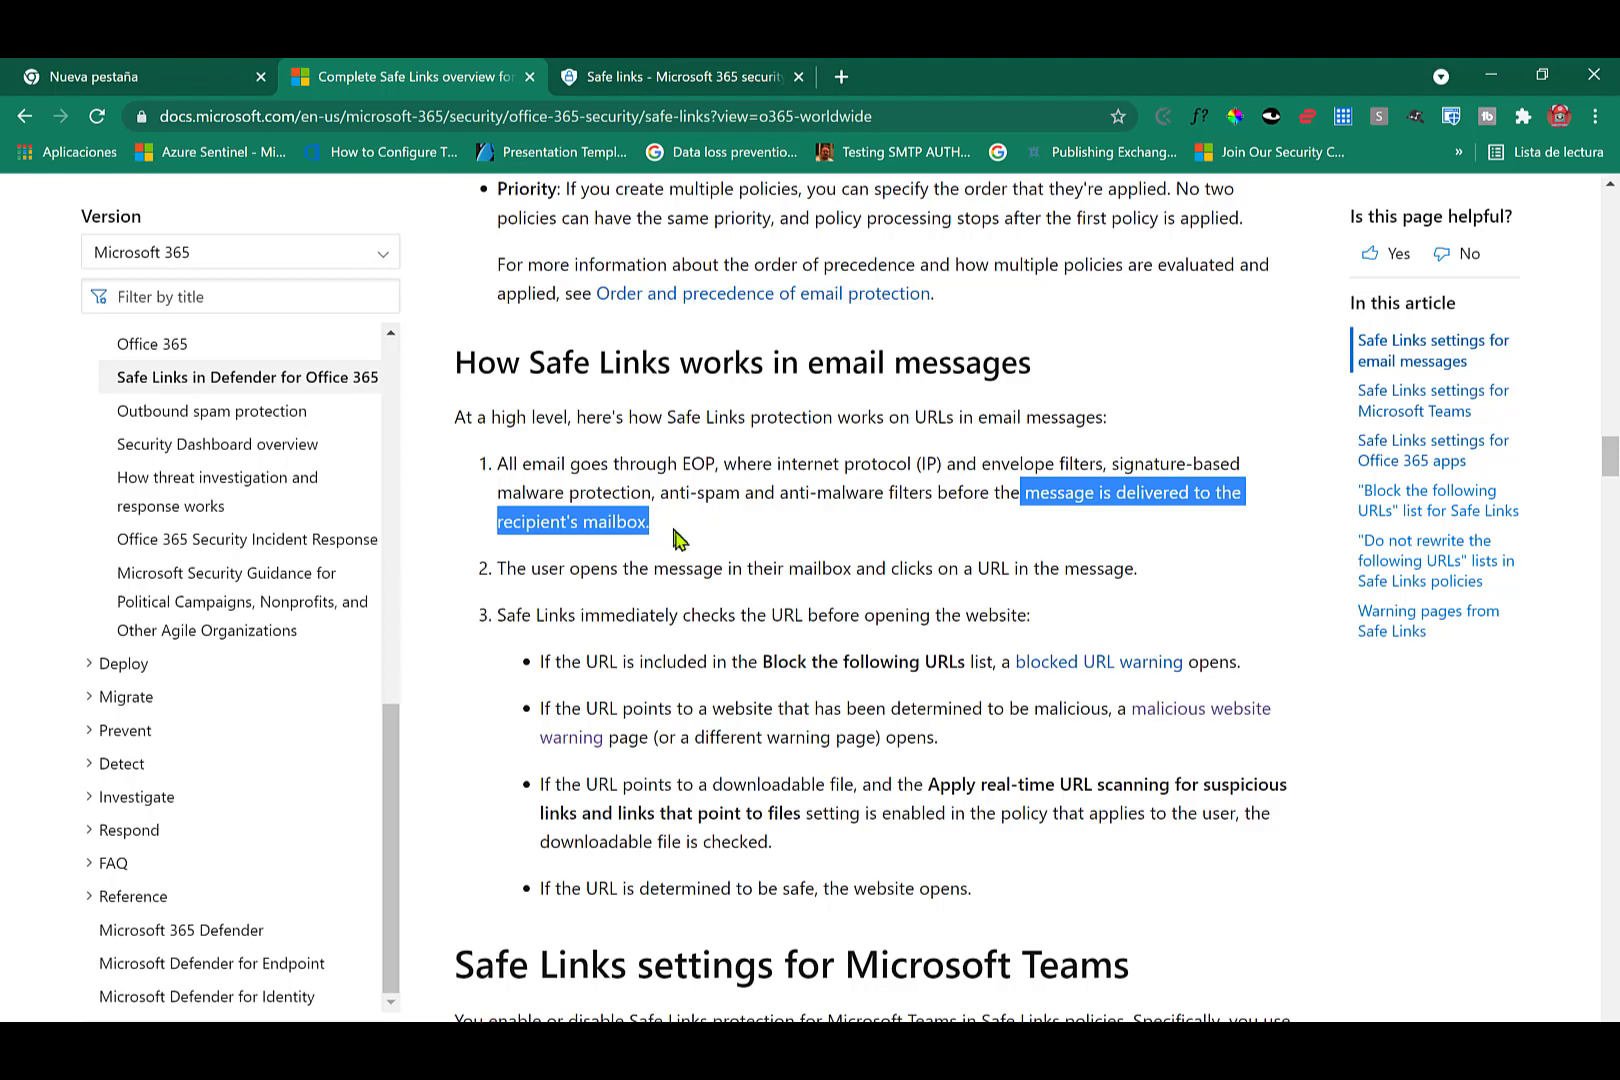
{"action": "left_click", "coordinate": [669, 577]}
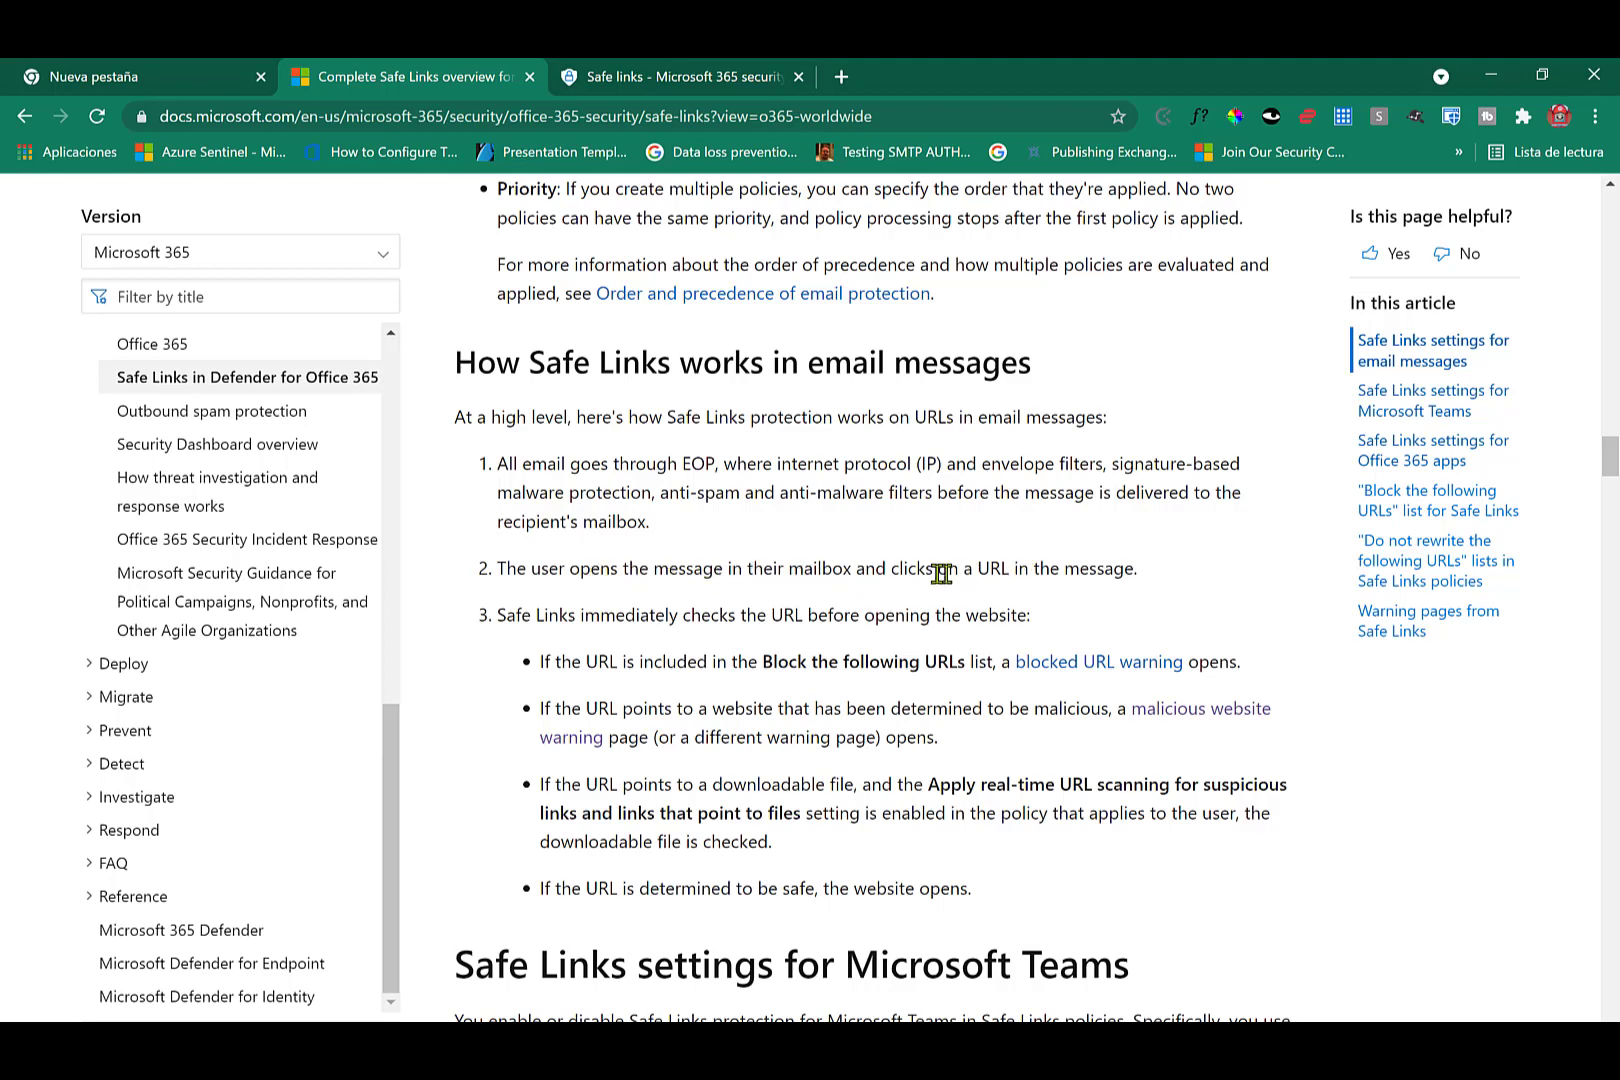
{"action": "left_click_drag", "start_coordinate": [947, 568], "coordinate": [1146, 586]}
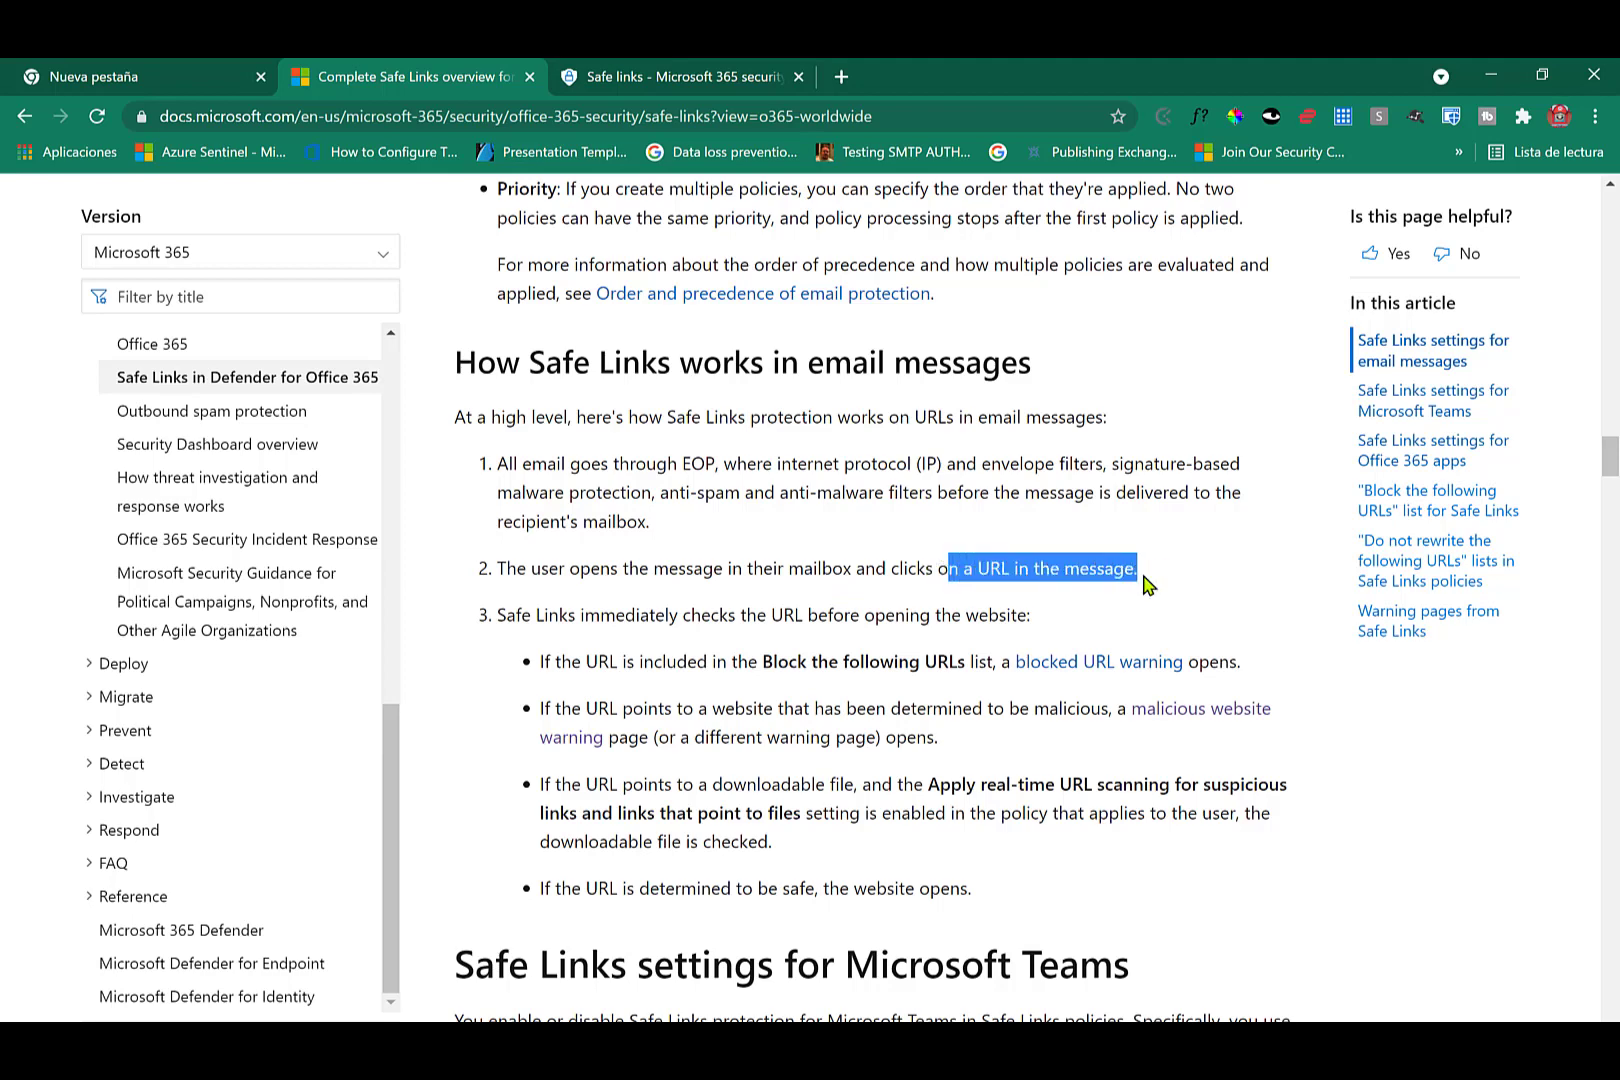
{"action": "left_click", "coordinate": [1057, 615]}
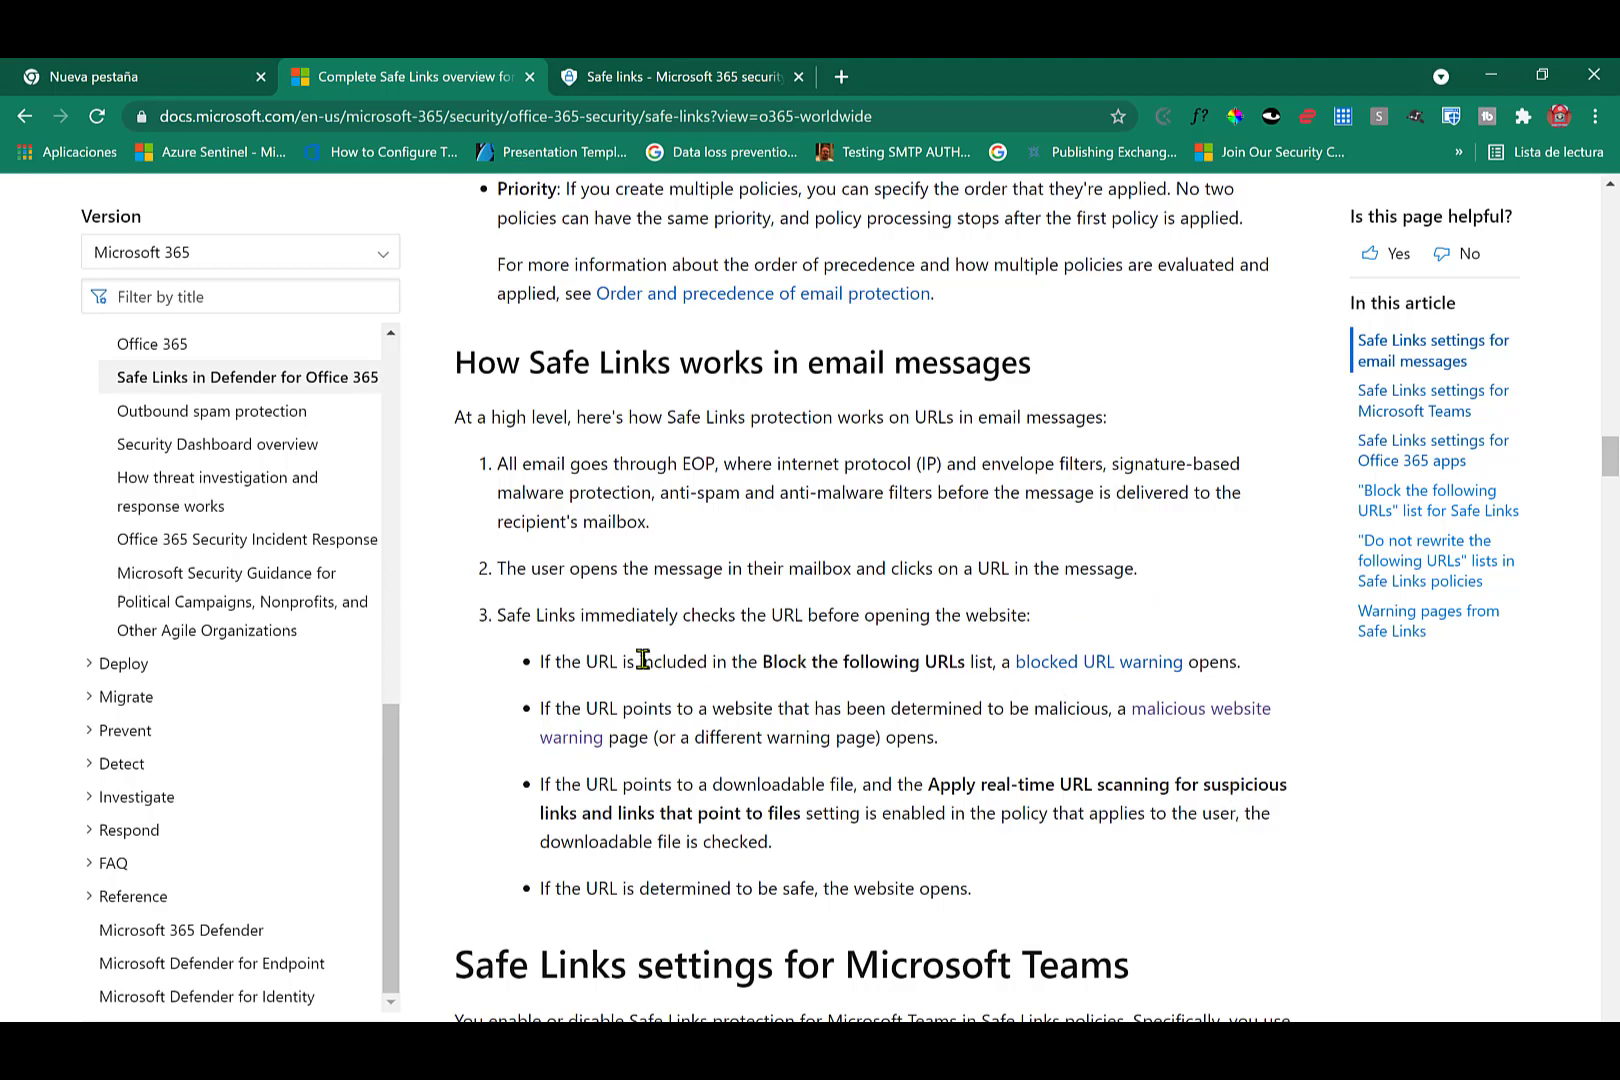
- Highlight the article's "Block the following URLs" bullet and compare it with the blocked URL list in Defender's Safe Links global settings
{"action": "left_click_drag", "start_coordinate": [581, 661], "coordinate": [976, 680]}
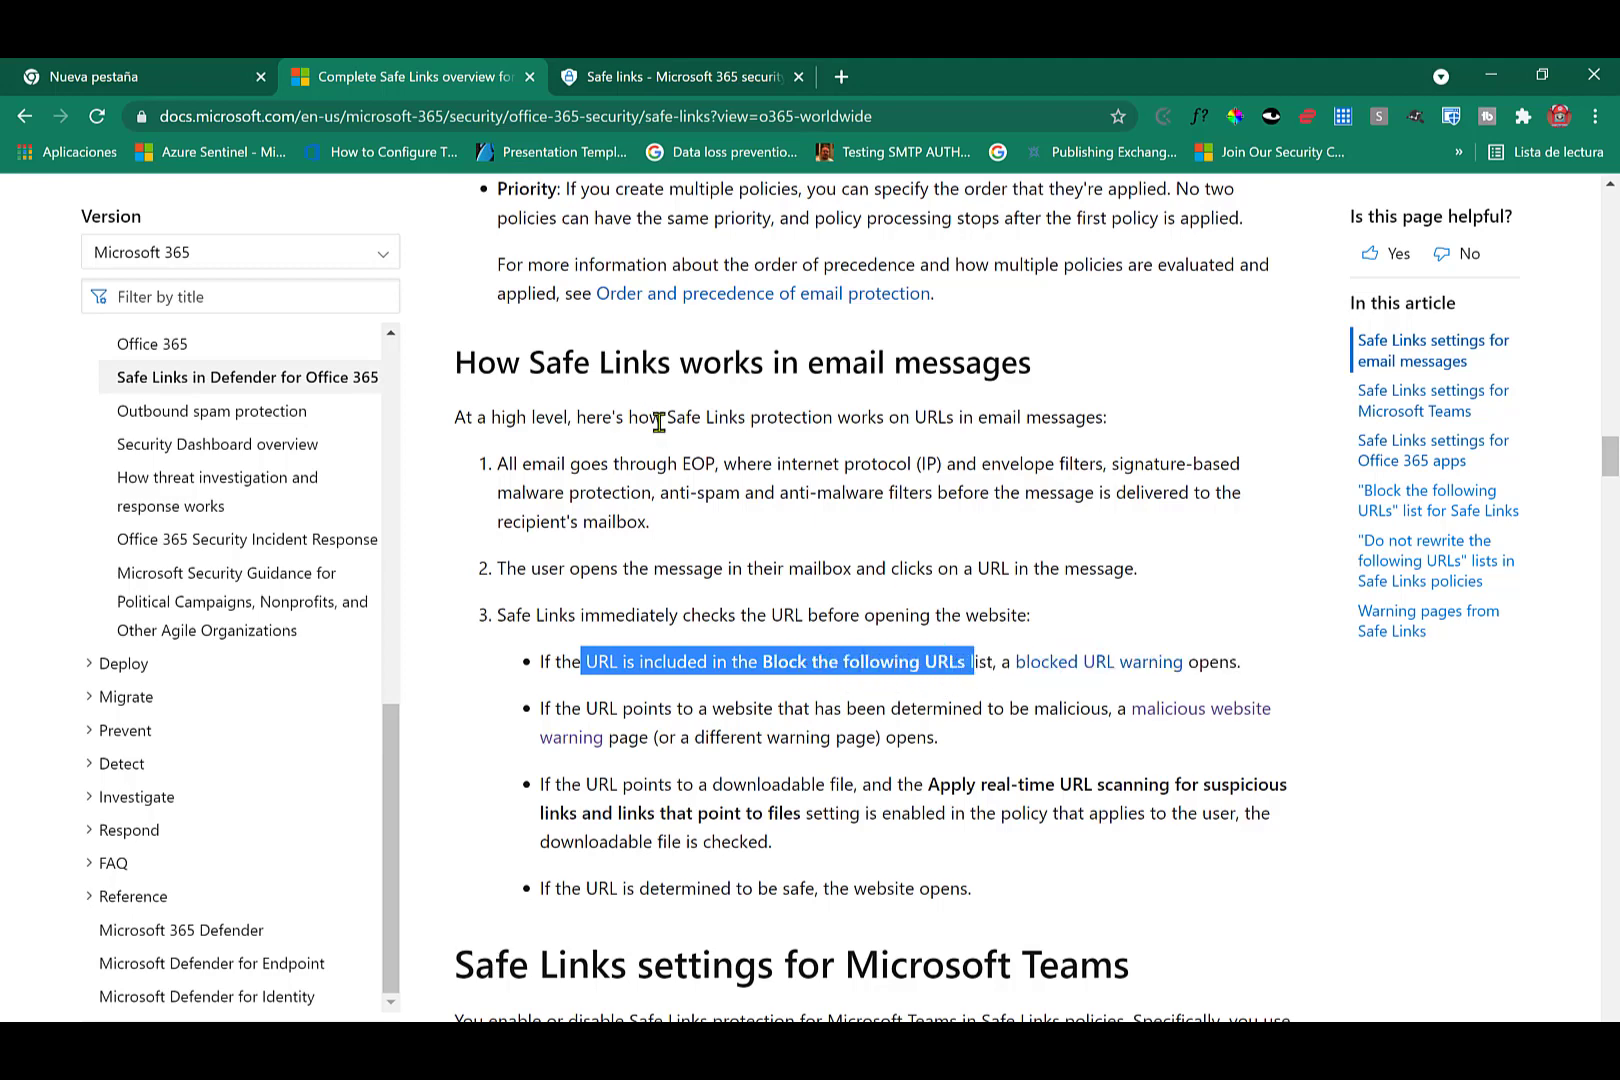
{"action": "left_click", "coordinate": [735, 77]}
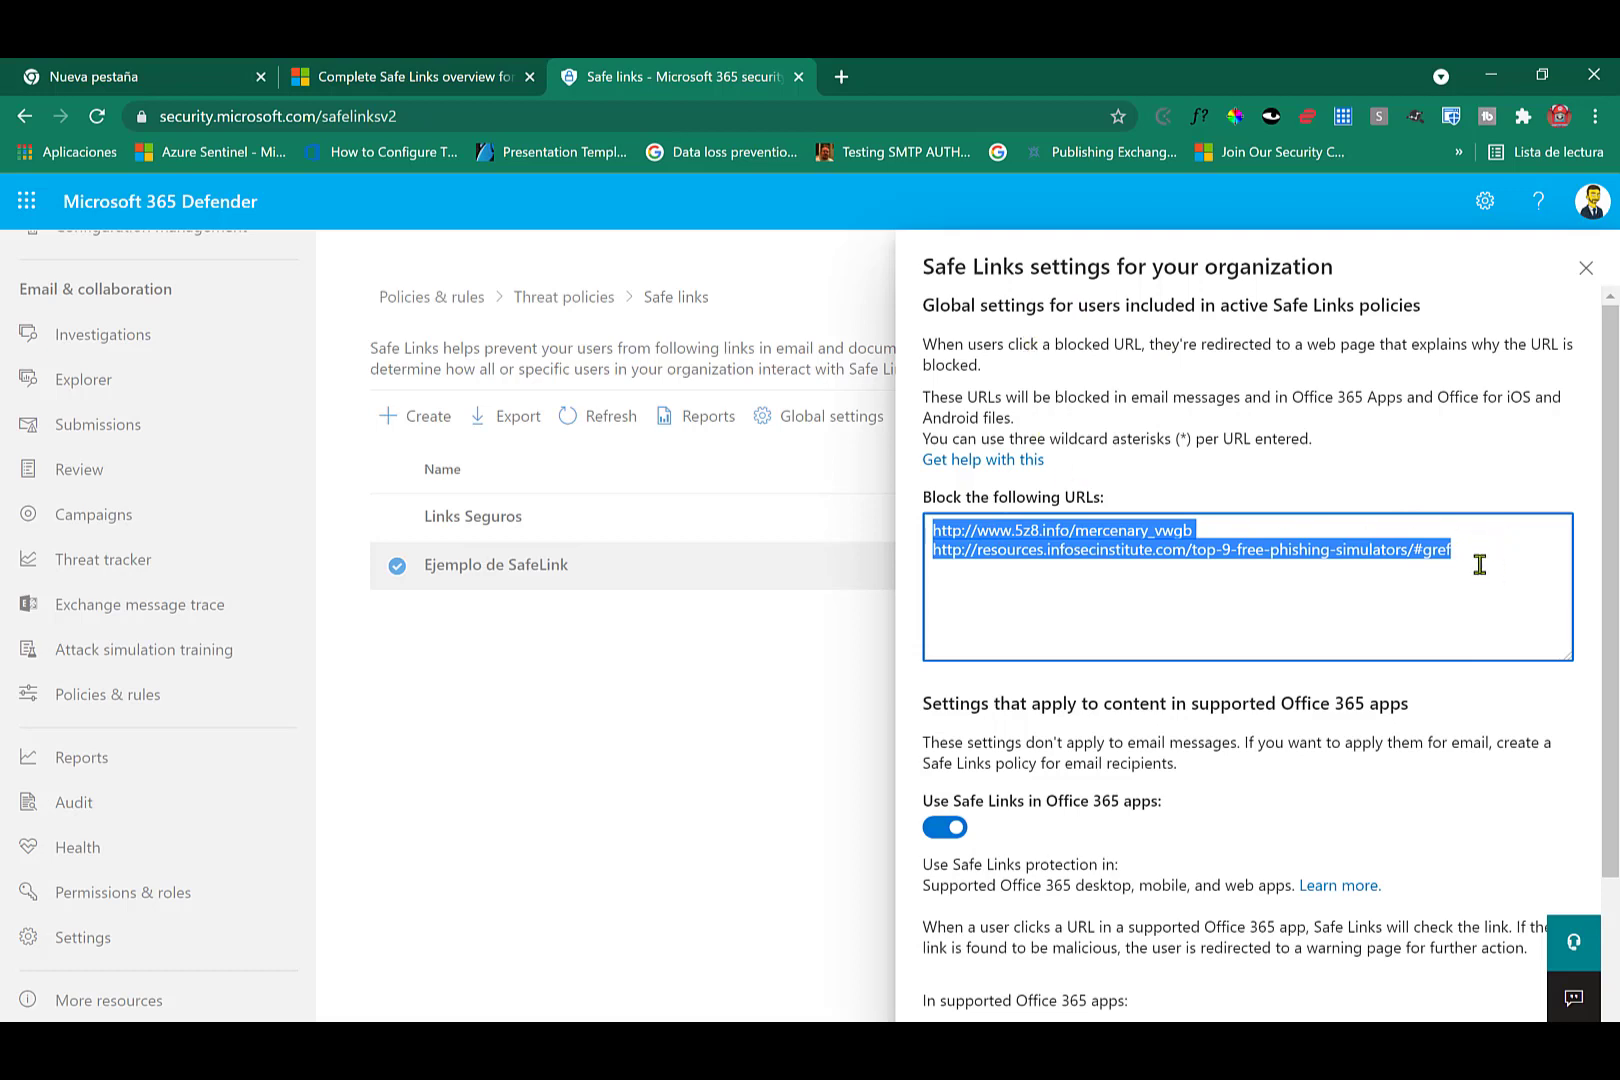
{"action": "left_click", "coordinate": [350, 80]}
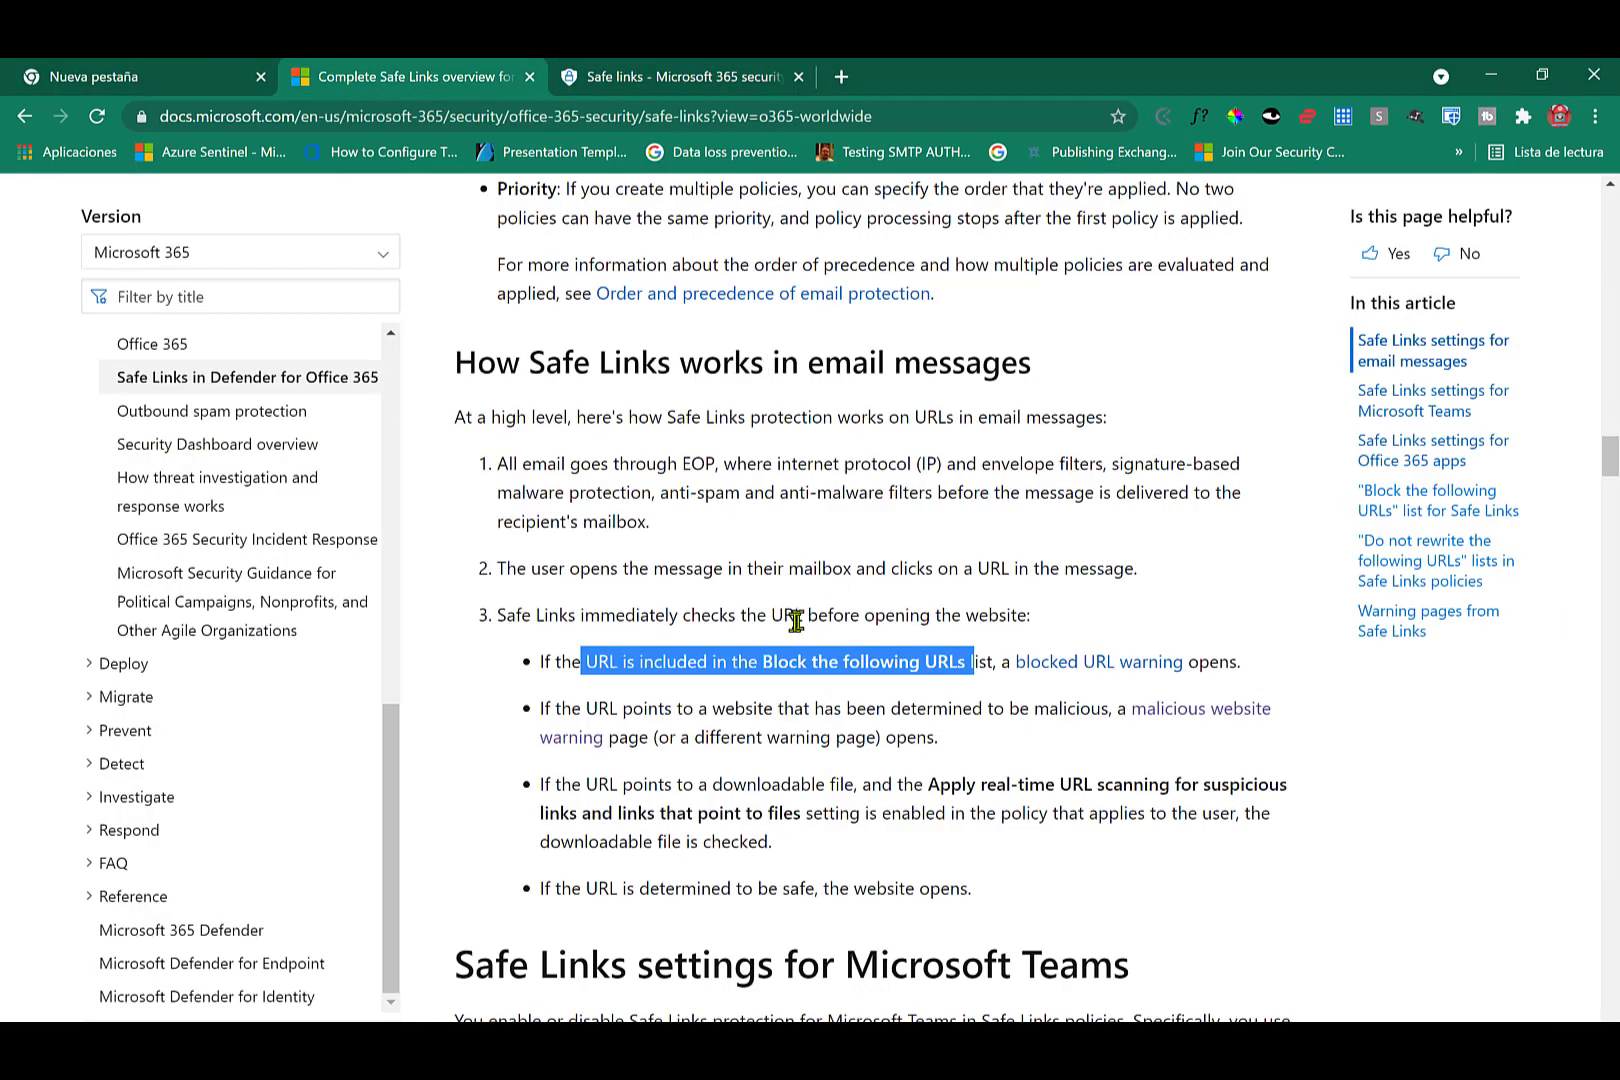
- Examine the email URL check outcomes for malicious websites, downloadable files and safe URLs, highlighting the key phrase in each bullet
{"action": "left_click_drag", "start_coordinate": [658, 737], "coordinate": [668, 737]}
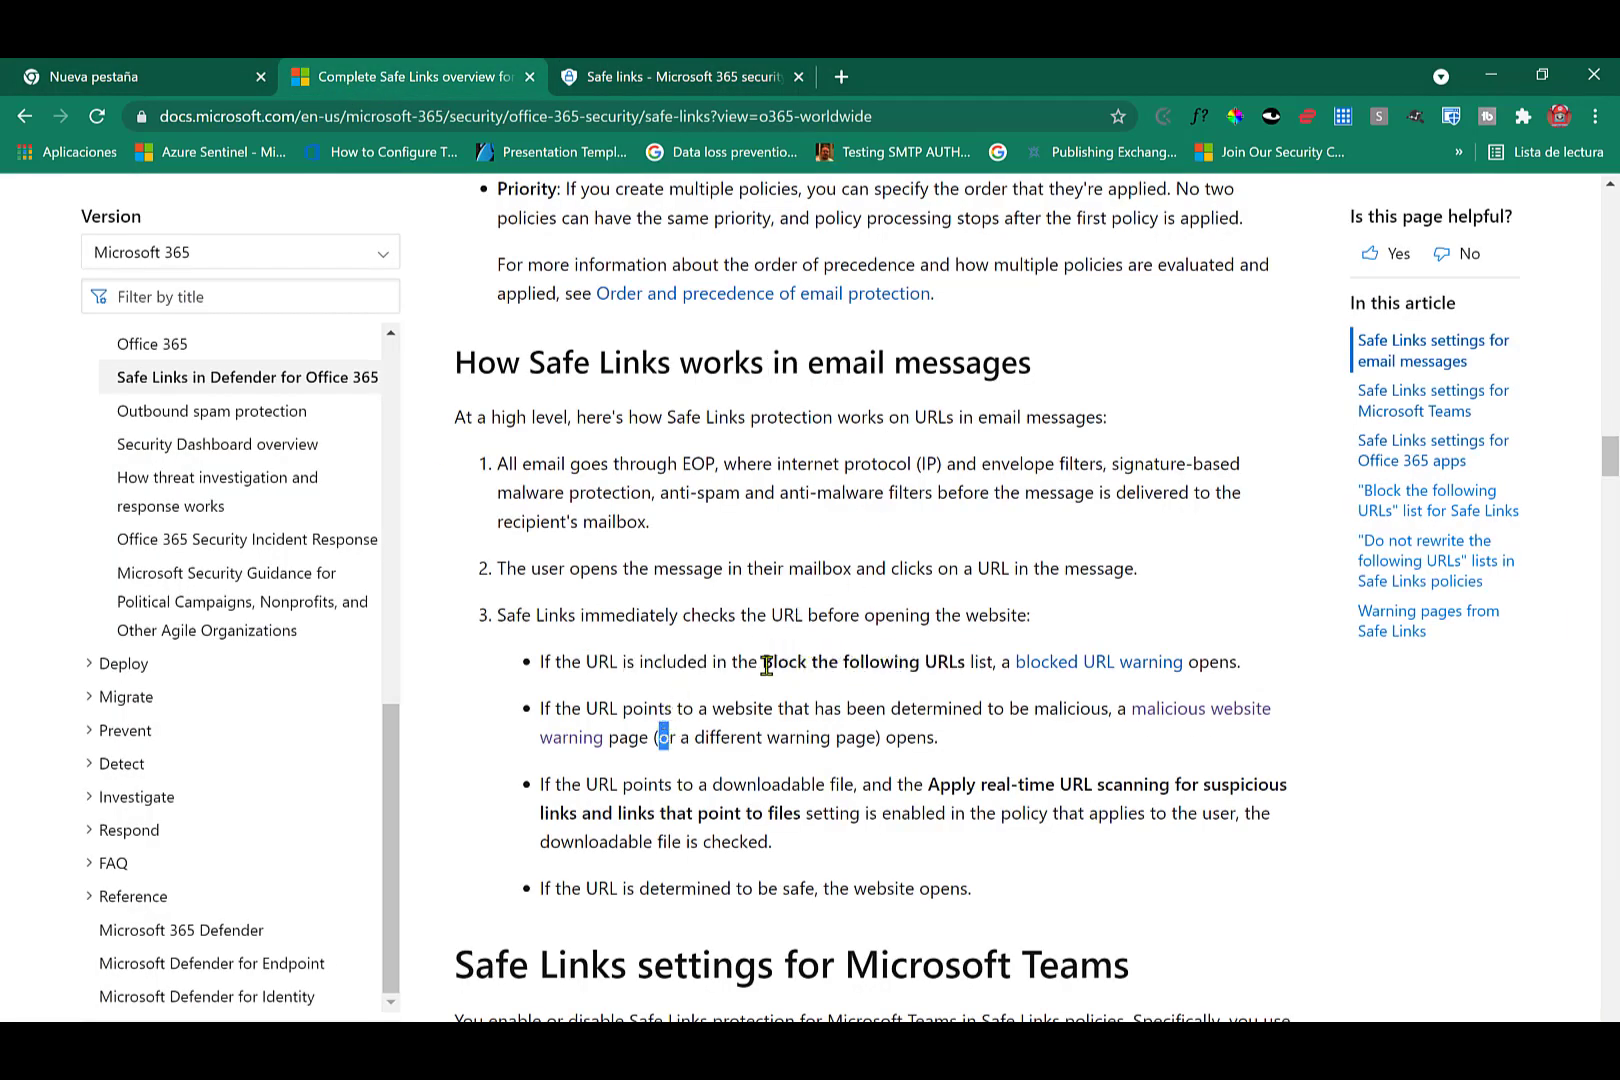
{"action": "left_click", "coordinate": [591, 706]}
{"action": "left_click_drag", "start_coordinate": [586, 708], "coordinate": [876, 712]}
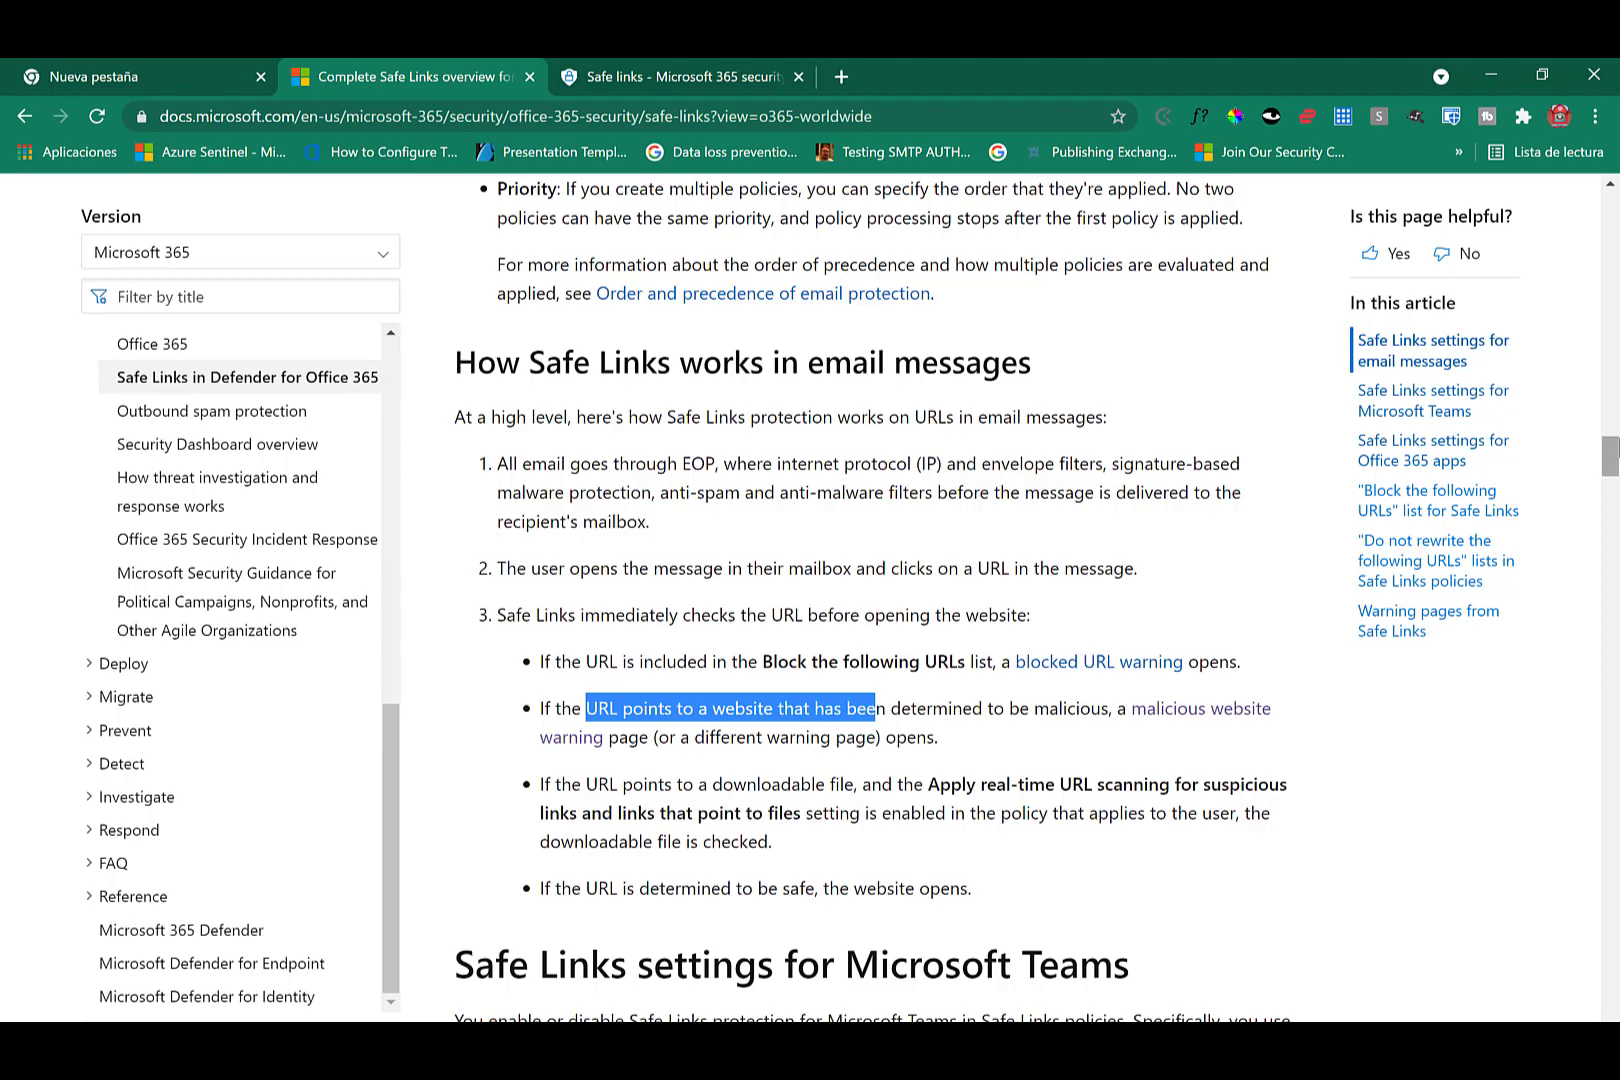
{"action": "scroll", "coordinate": [1610, 452], "scroll_direction": "down", "scroll_amount": 3}
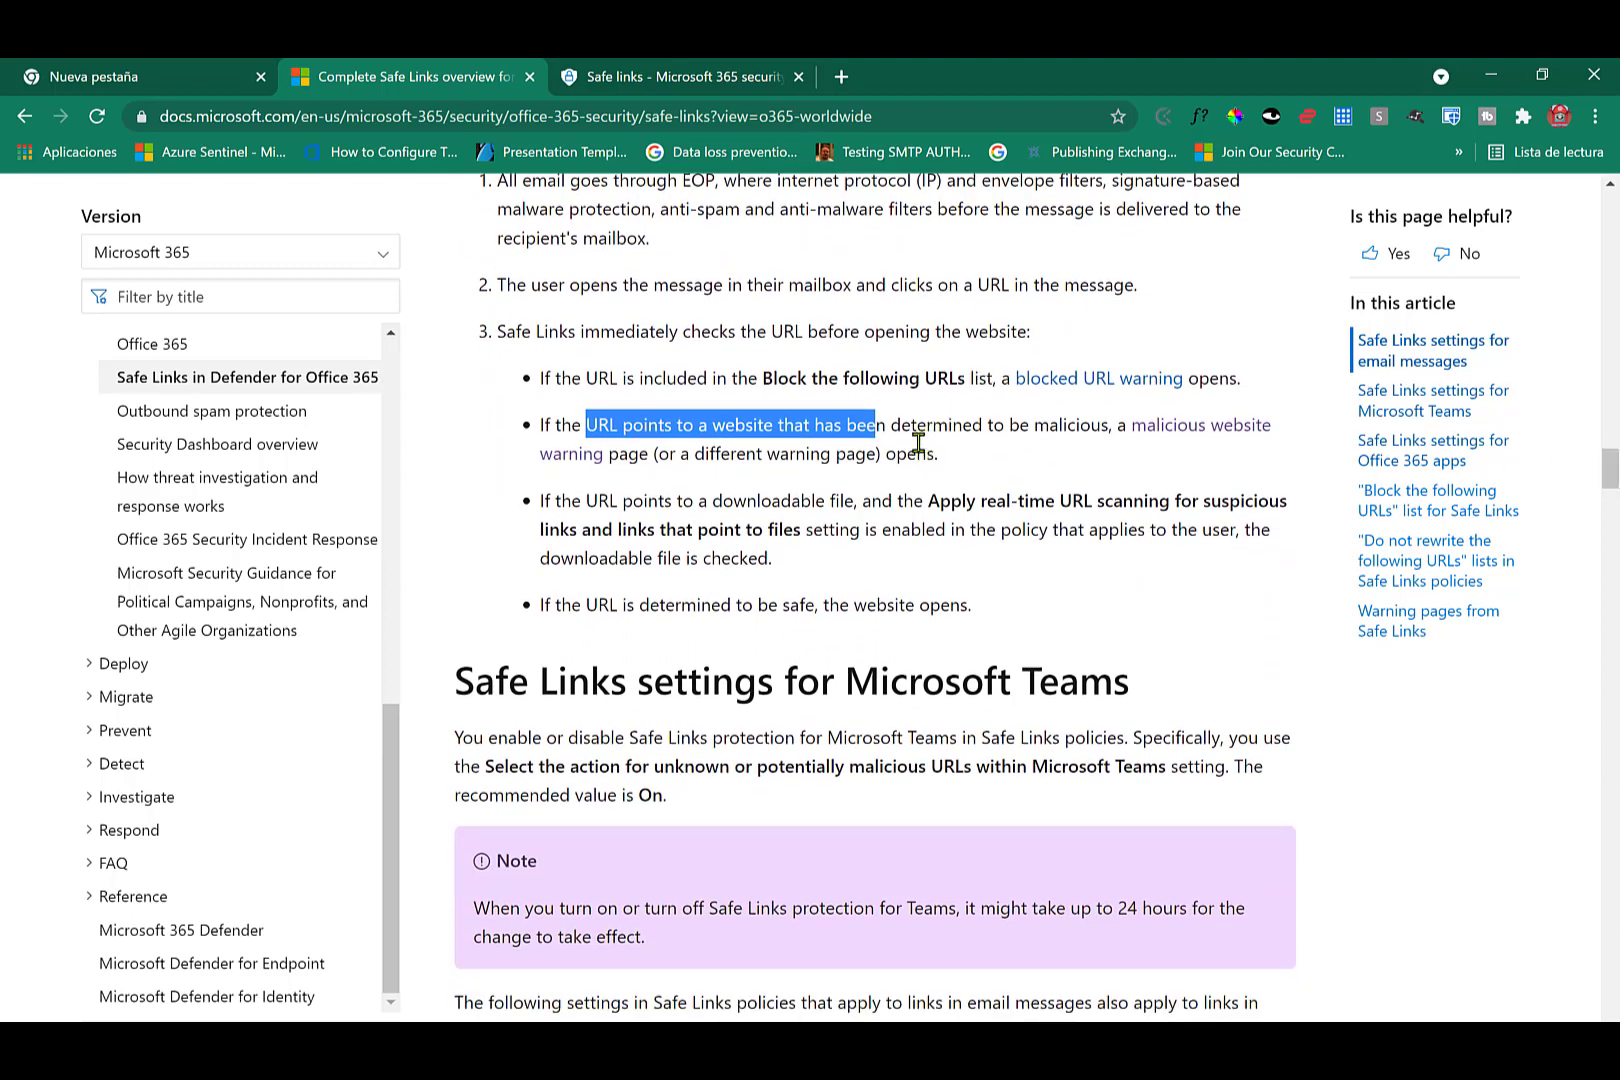
{"action": "left_click", "coordinate": [972, 466]}
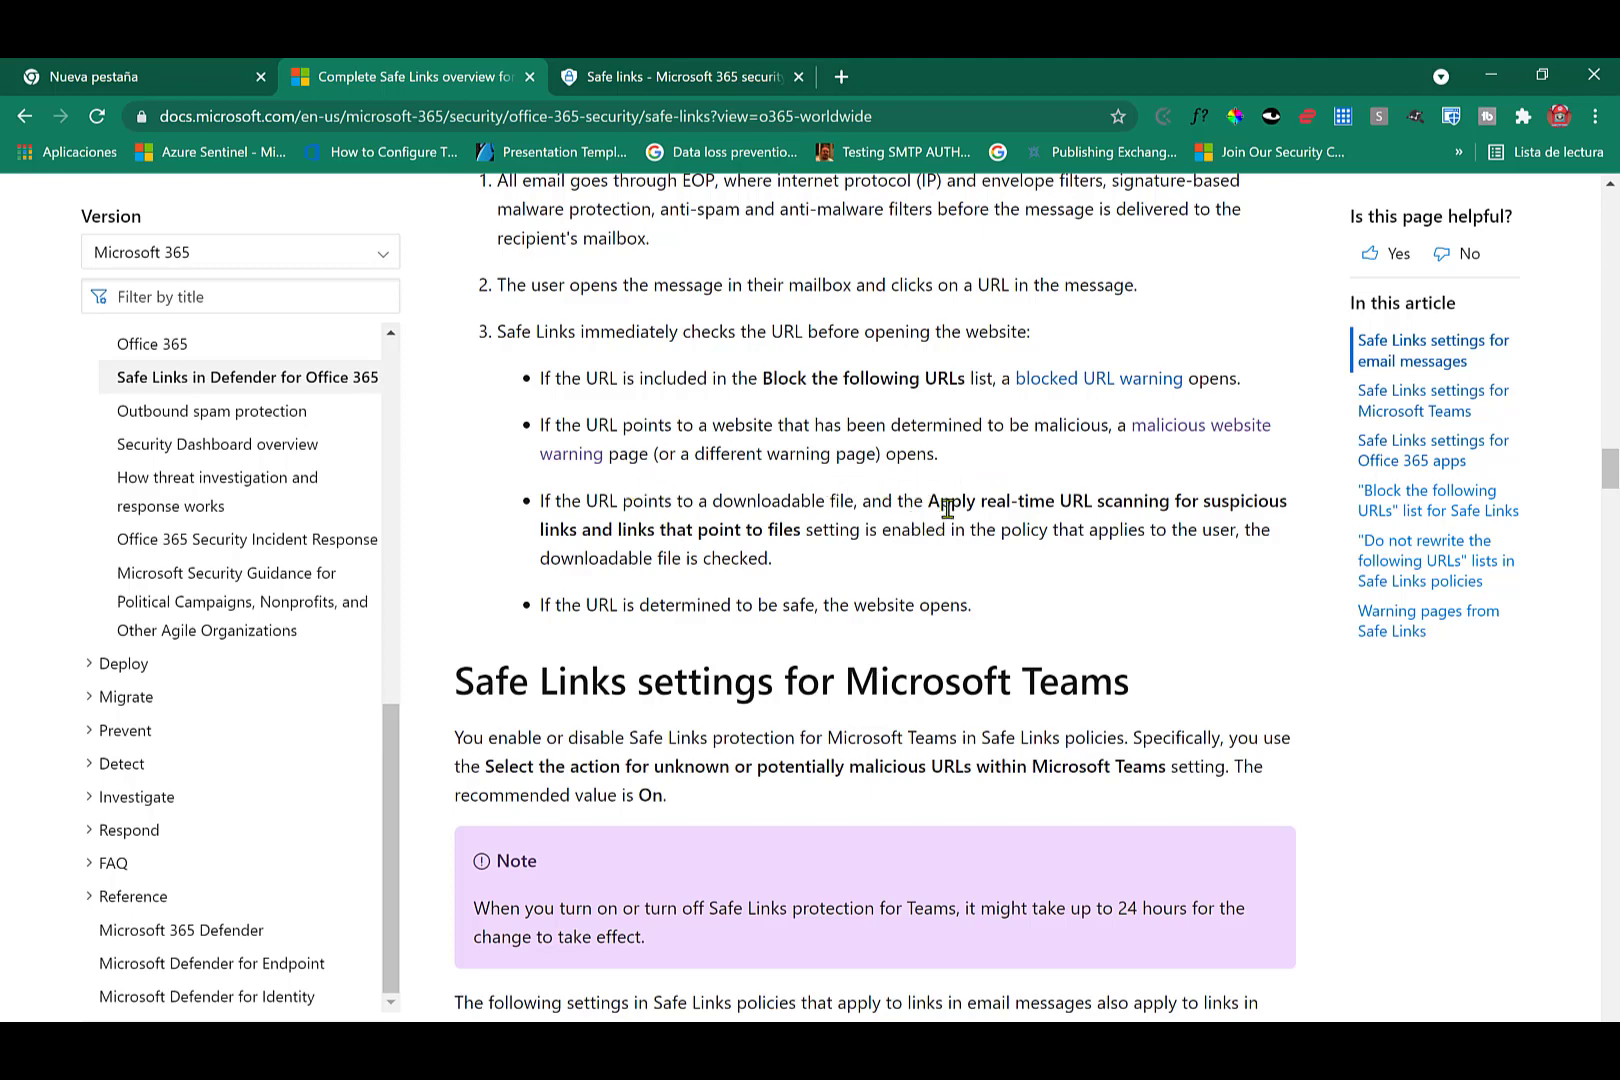
{"action": "left_click_drag", "start_coordinate": [934, 500], "coordinate": [976, 523]}
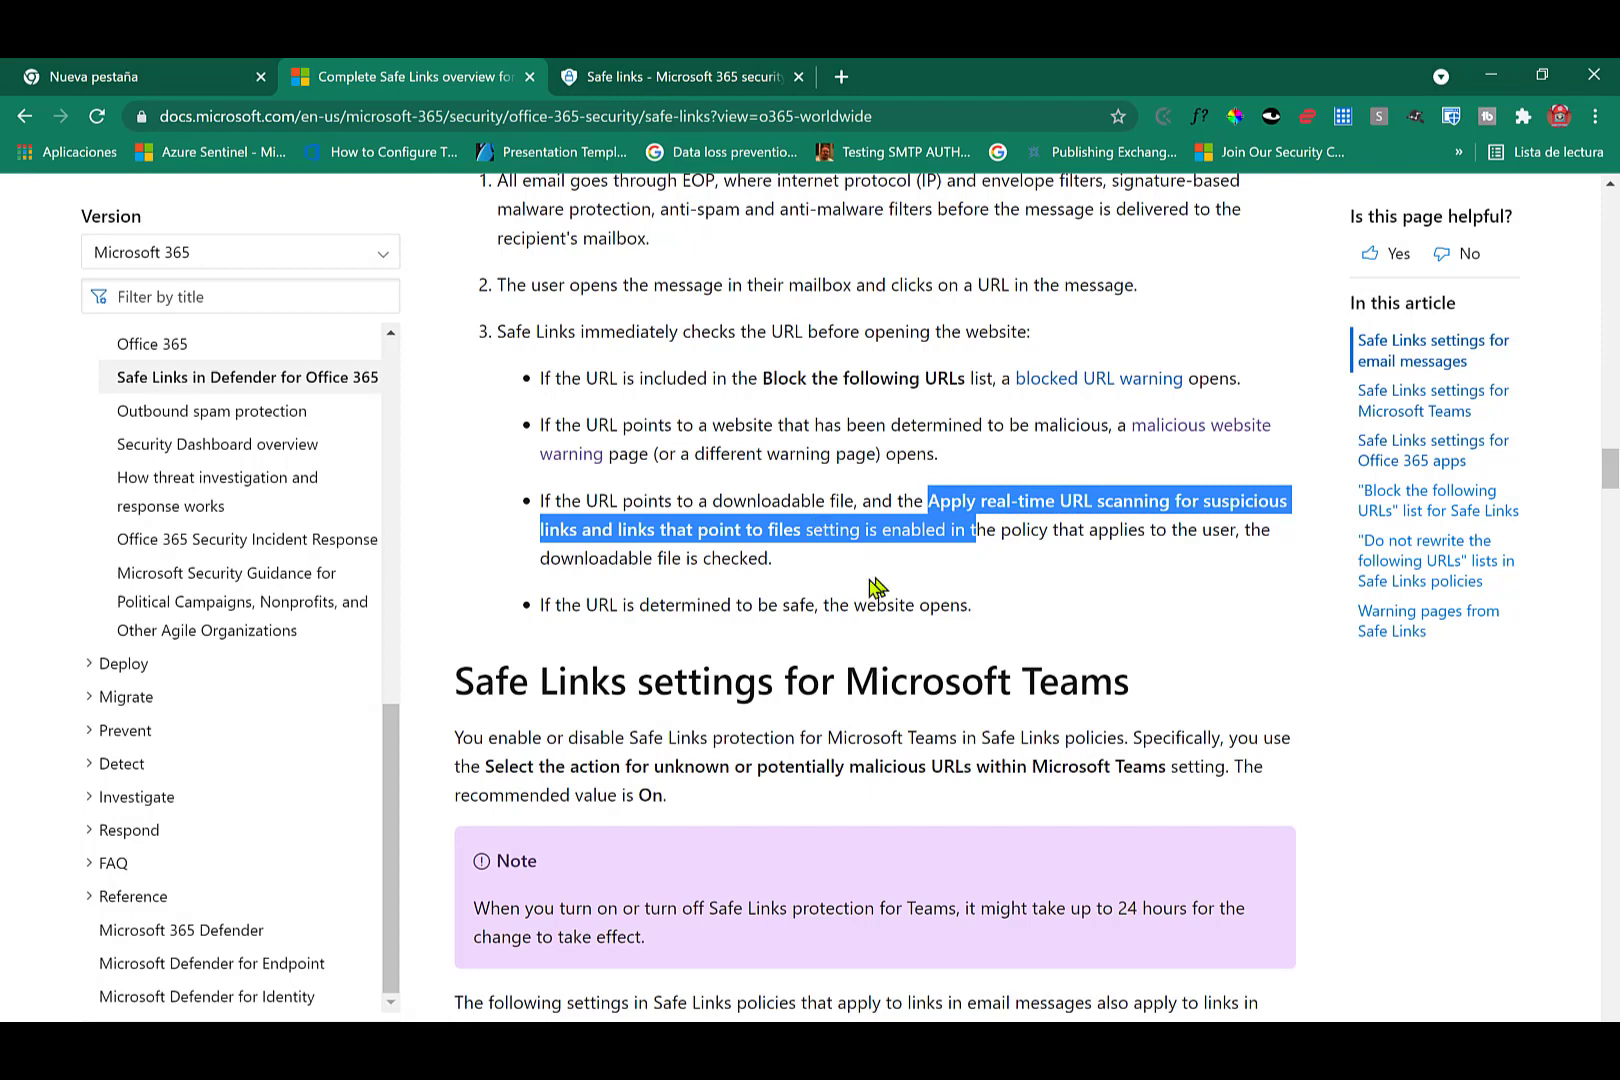
{"action": "left_click", "coordinate": [935, 576]}
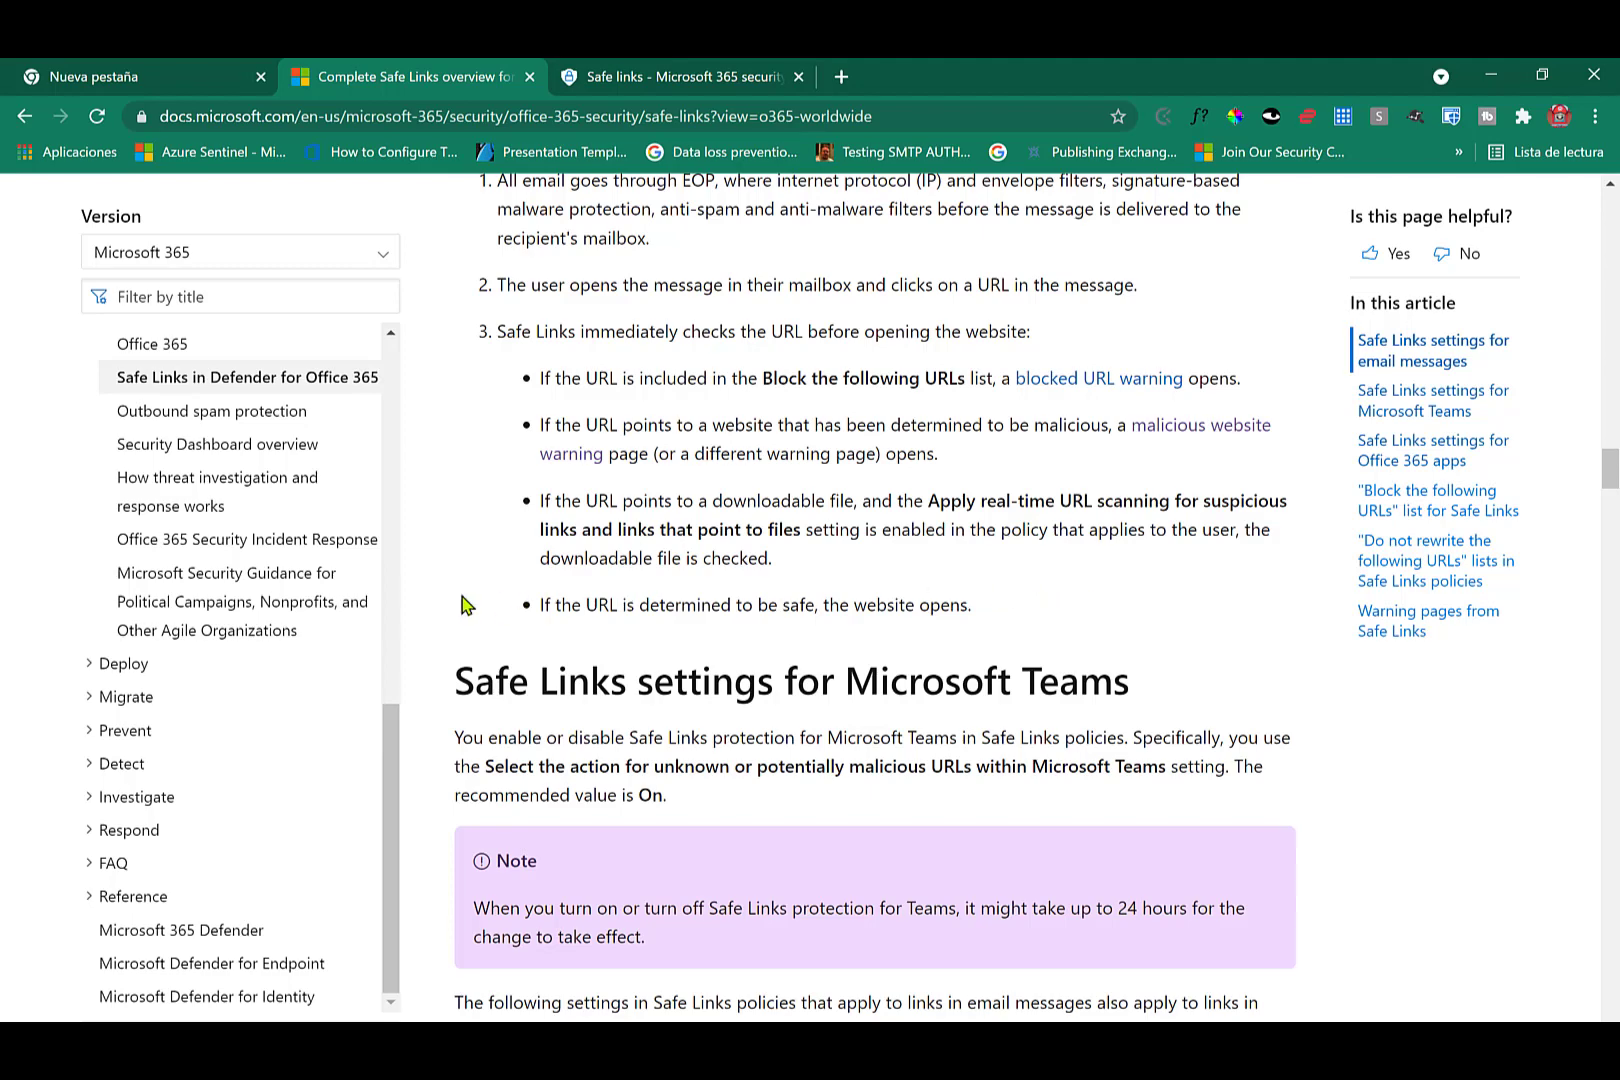
{"action": "left_click_drag", "start_coordinate": [575, 604], "coordinate": [1003, 600]}
{"action": "left_click", "coordinate": [992, 624]}
- View the article's warning page examples for a scan in progress, a phishing attempt and a malicious website
{"action": "left_click_drag", "start_coordinate": [1612, 468], "coordinate": [1609, 820]}
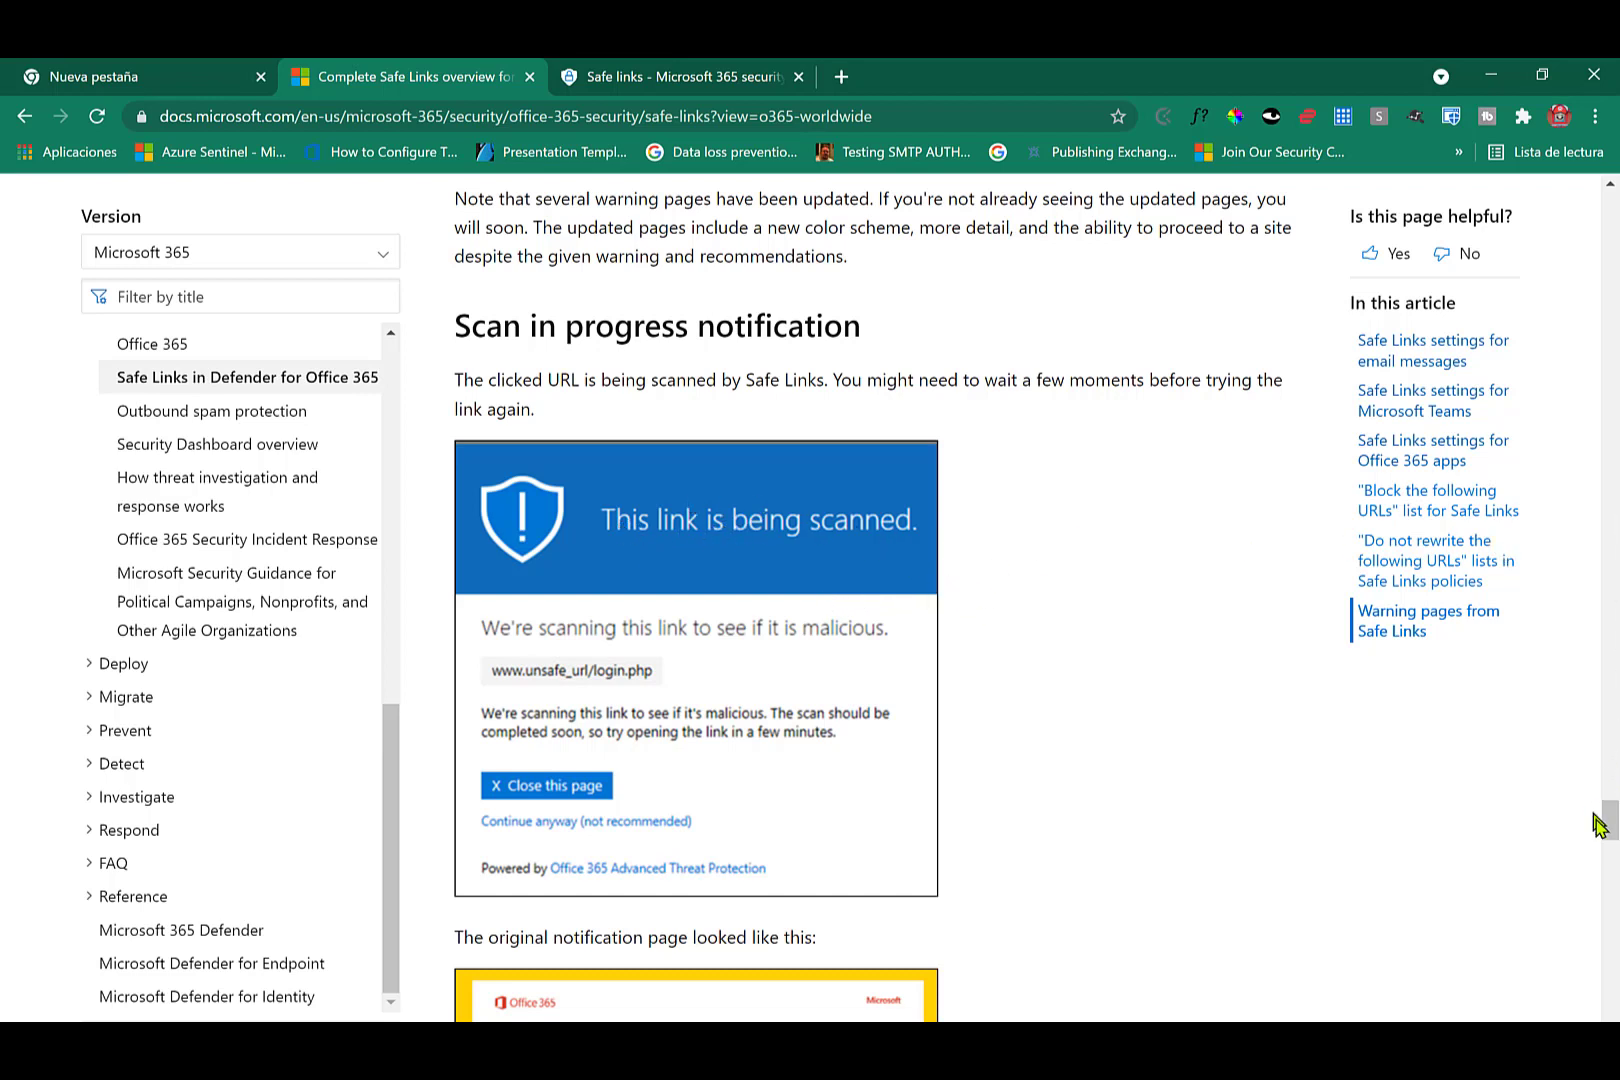
{"action": "left_click_drag", "start_coordinate": [1613, 828], "coordinate": [1612, 898]}
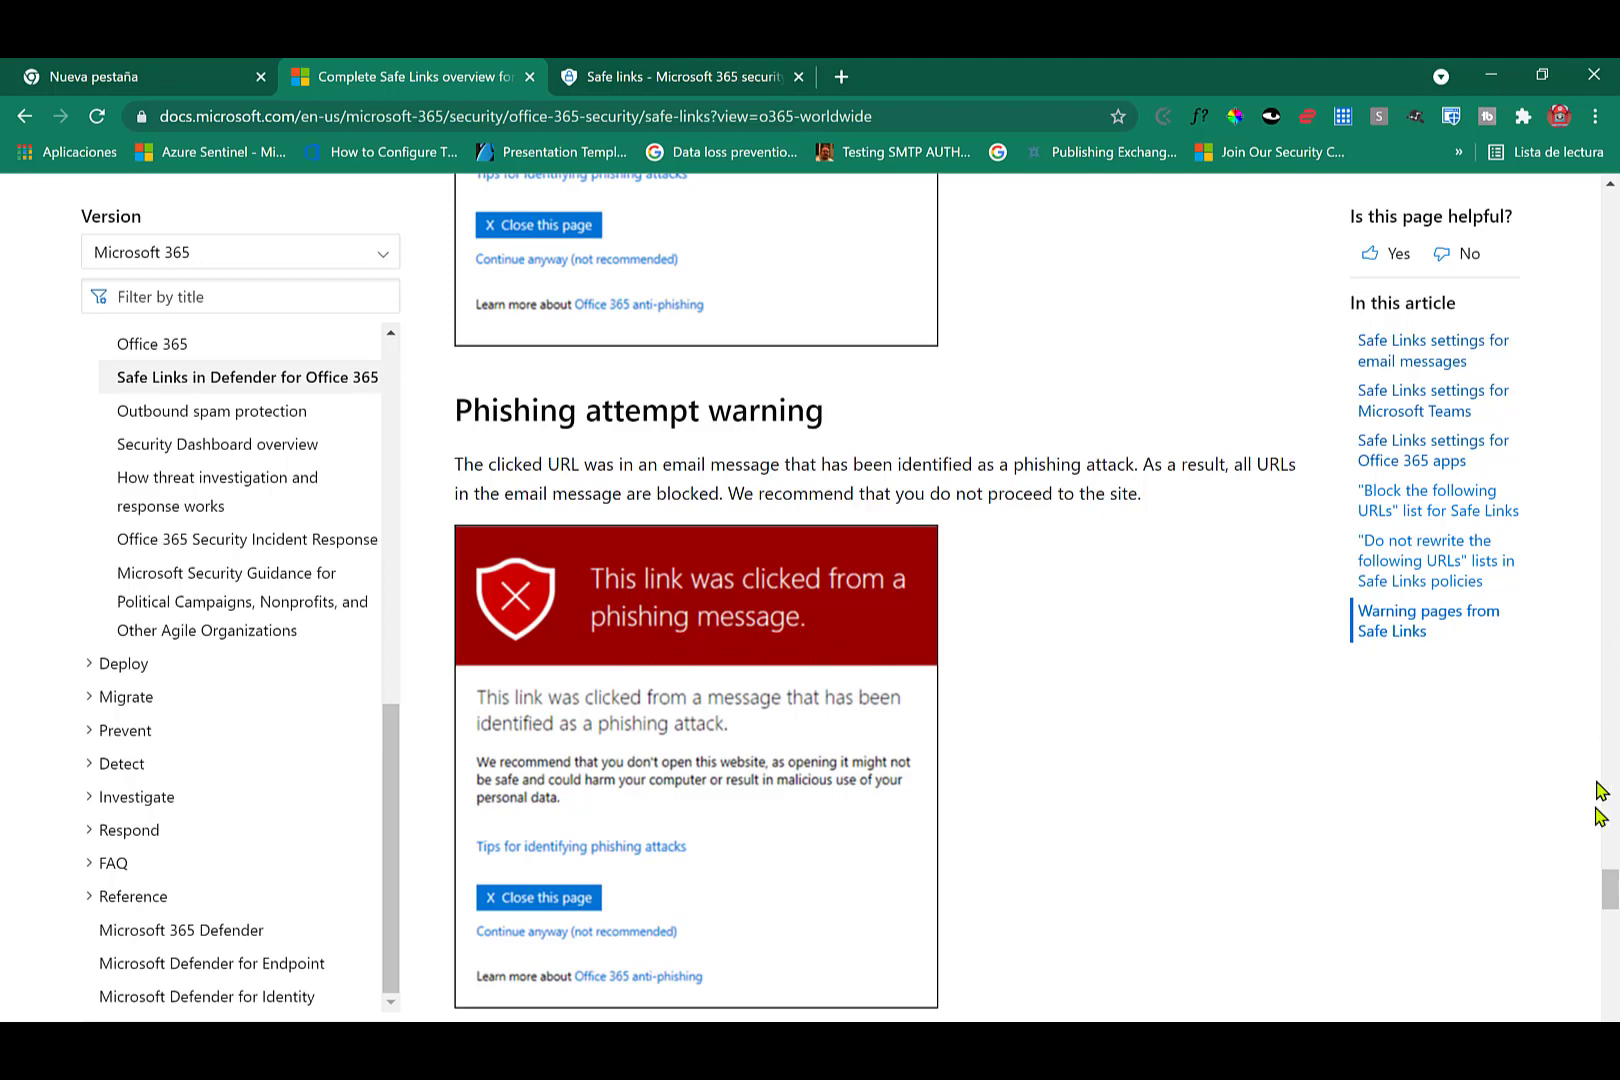
{"action": "scroll", "coordinate": [1612, 925], "scroll_direction": "down", "scroll_amount": 1}
{"action": "scroll", "coordinate": [1612, 940], "scroll_direction": "down", "scroll_amount": 1}
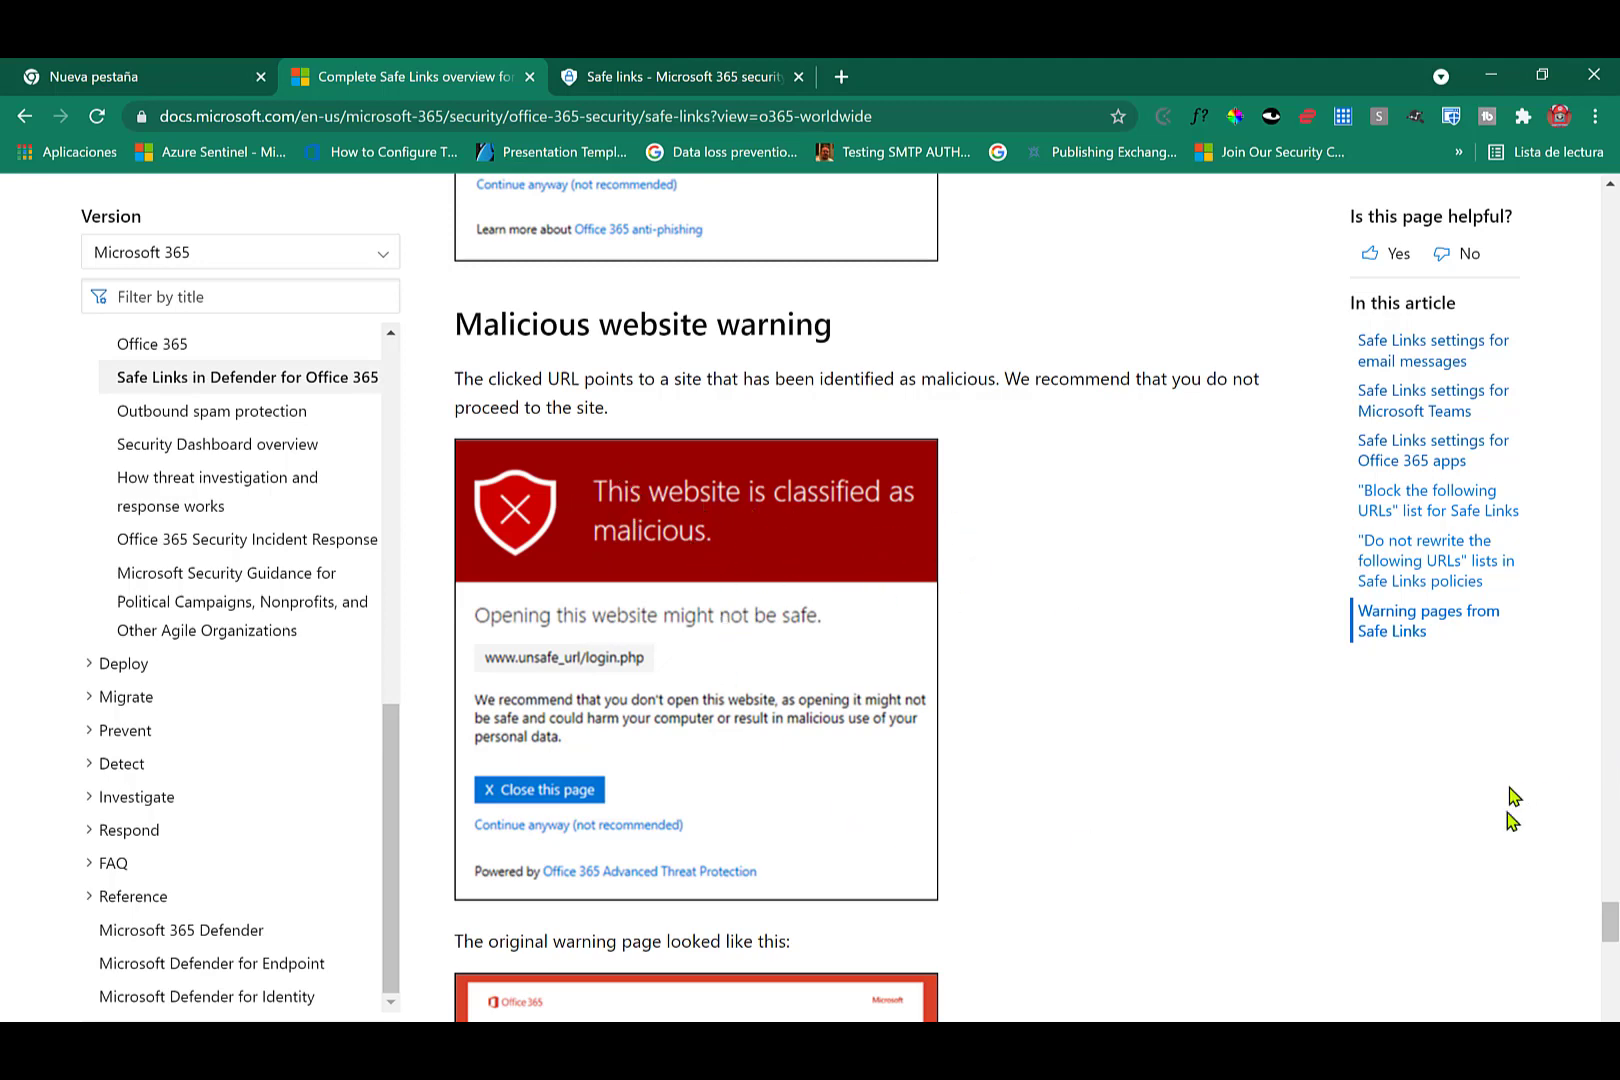
- View the "Blocked URL warning" example and relate it to the blocked URL list in Defender's global settings, returning to the article
{"action": "left_click_drag", "start_coordinate": [1610, 925], "coordinate": [1617, 971]}
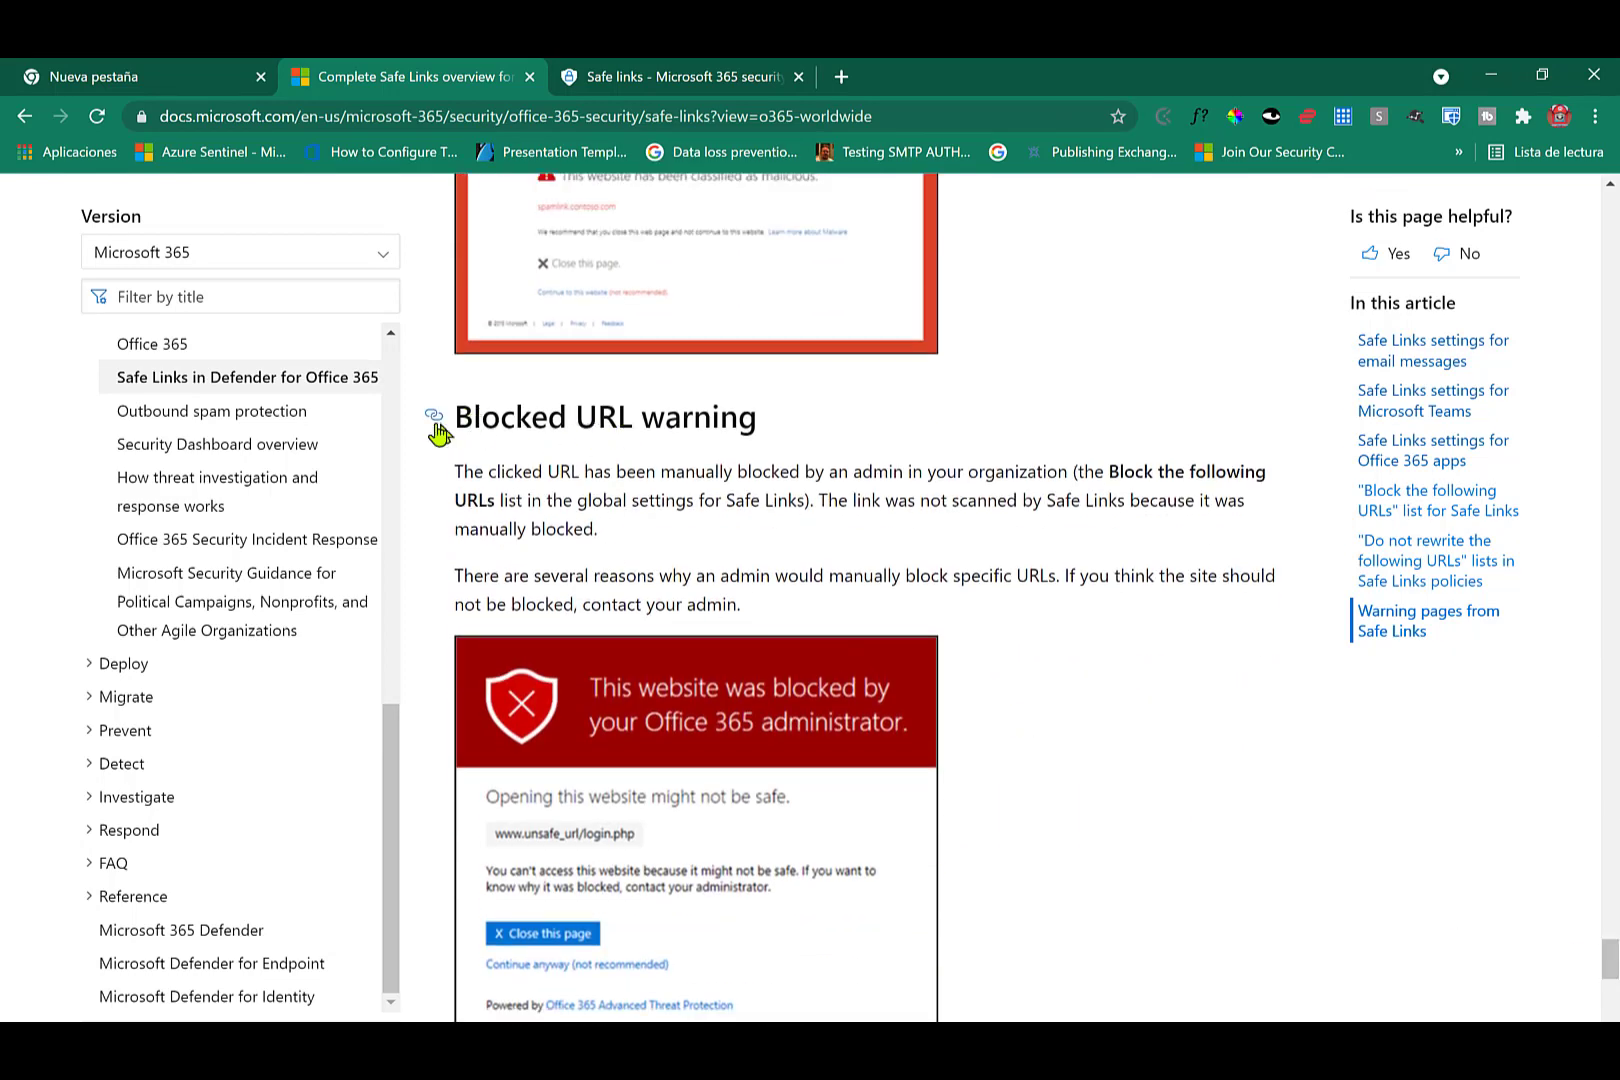
{"action": "left_click", "coordinate": [604, 80]}
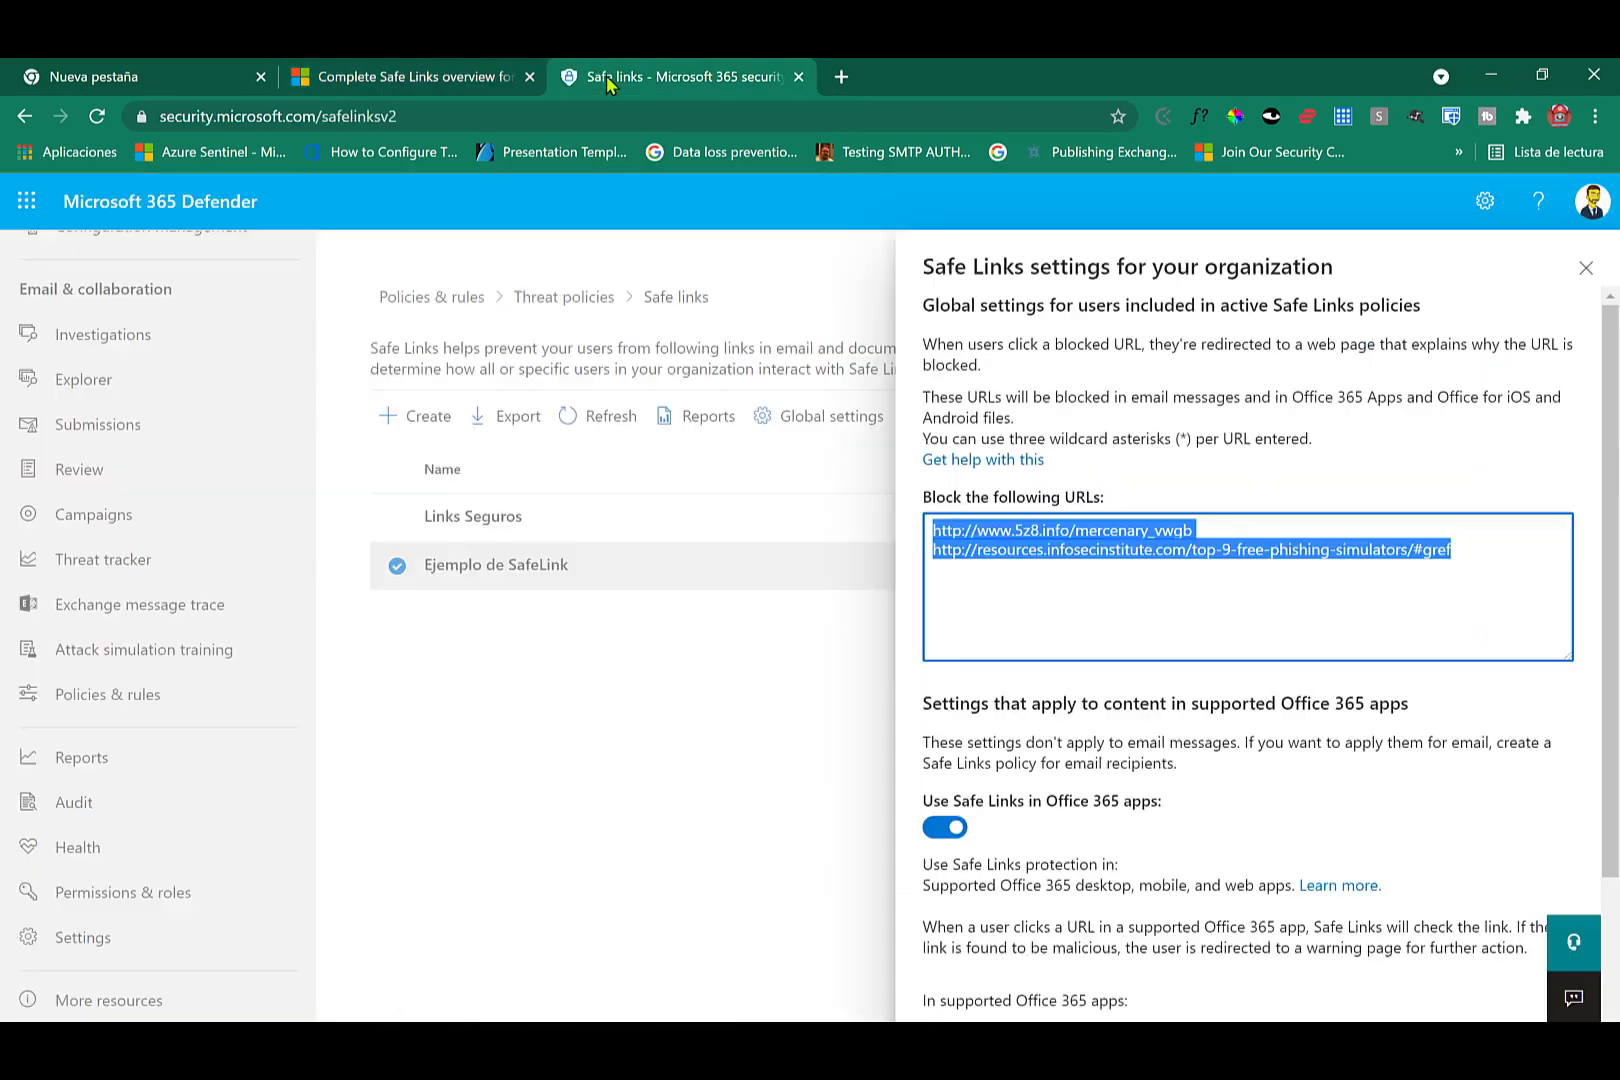
{"action": "left_click", "coordinate": [416, 80]}
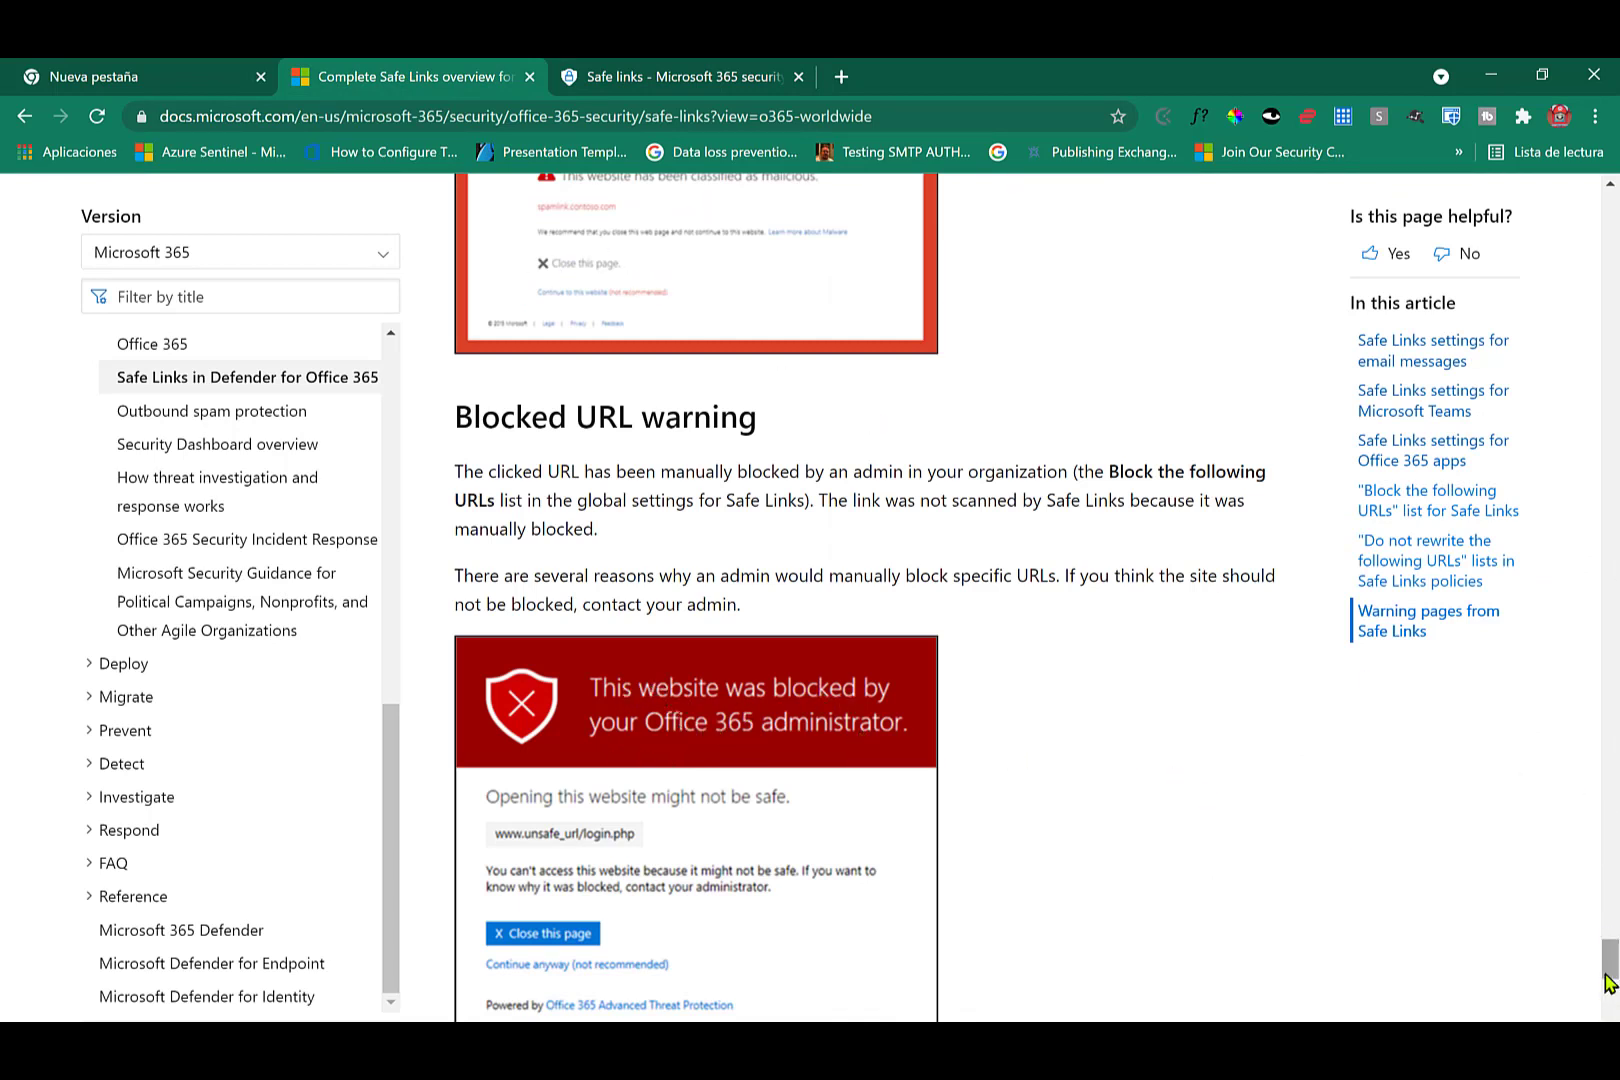
- Examine the Microsoft Teams settings and "How Safe Links works in Teams", highlighting the app start, Safe Links policy, time-of-click and chat passages
{"action": "left_click_drag", "start_coordinate": [1612, 962], "coordinate": [1610, 497]}
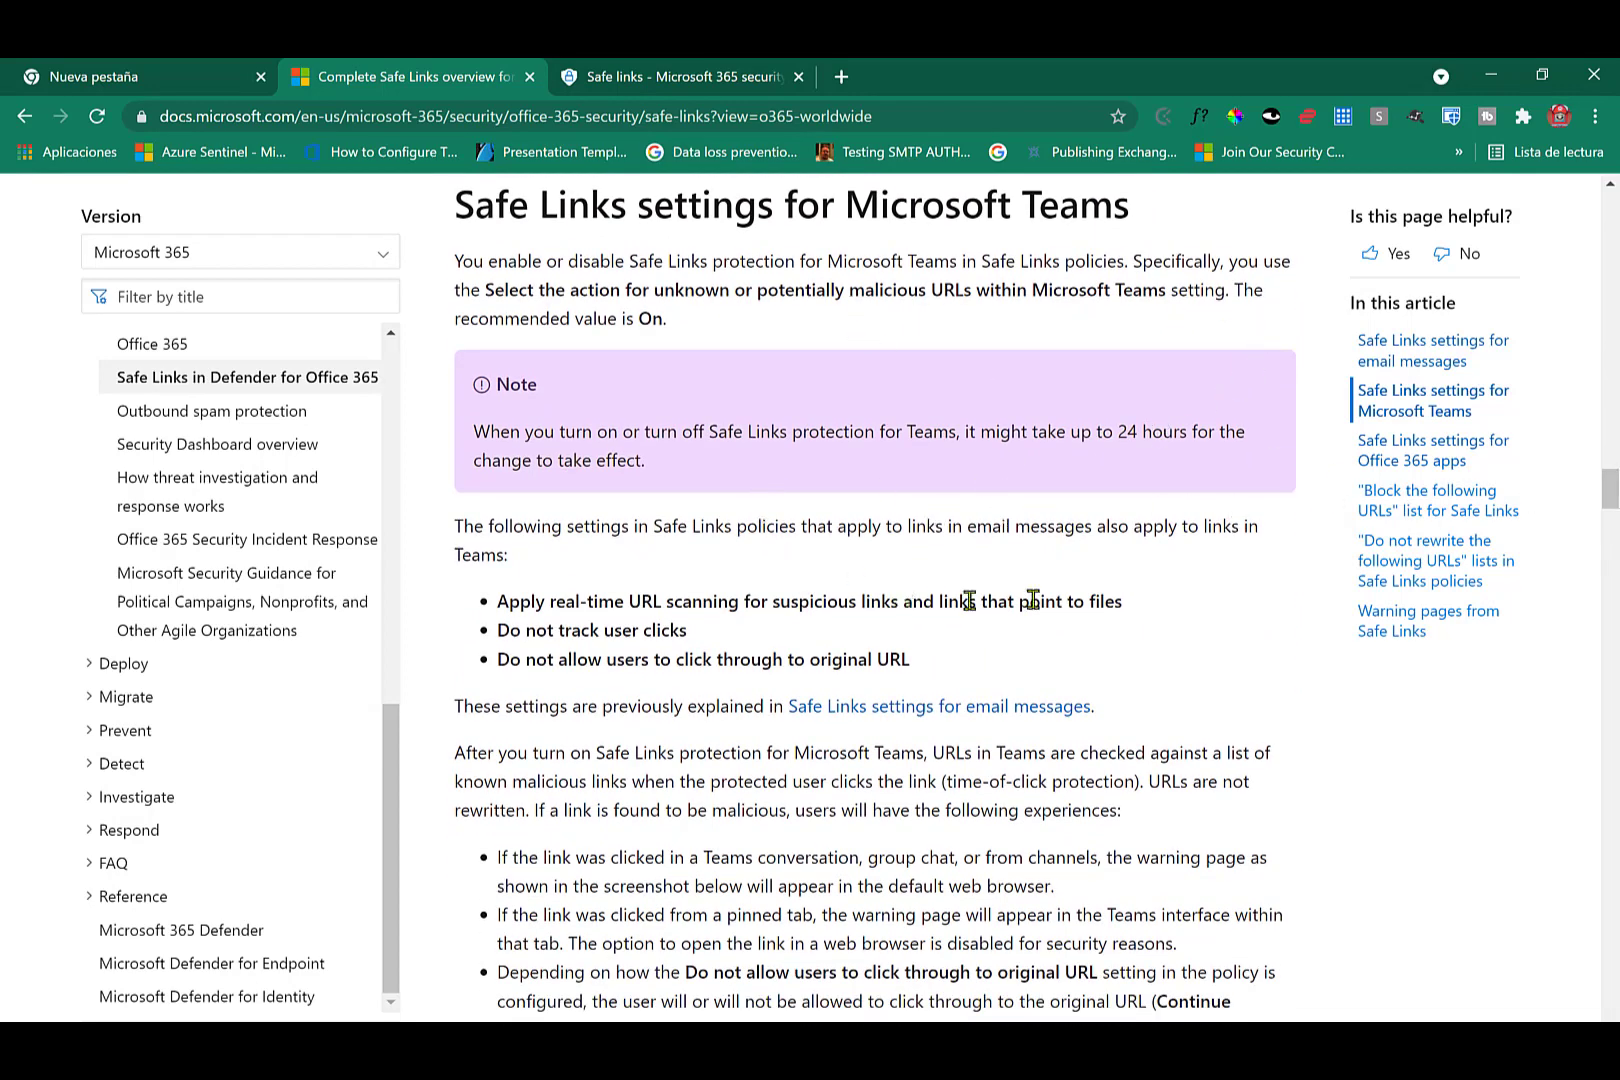
{"action": "left_click_drag", "start_coordinate": [1610, 490], "coordinate": [1610, 562]}
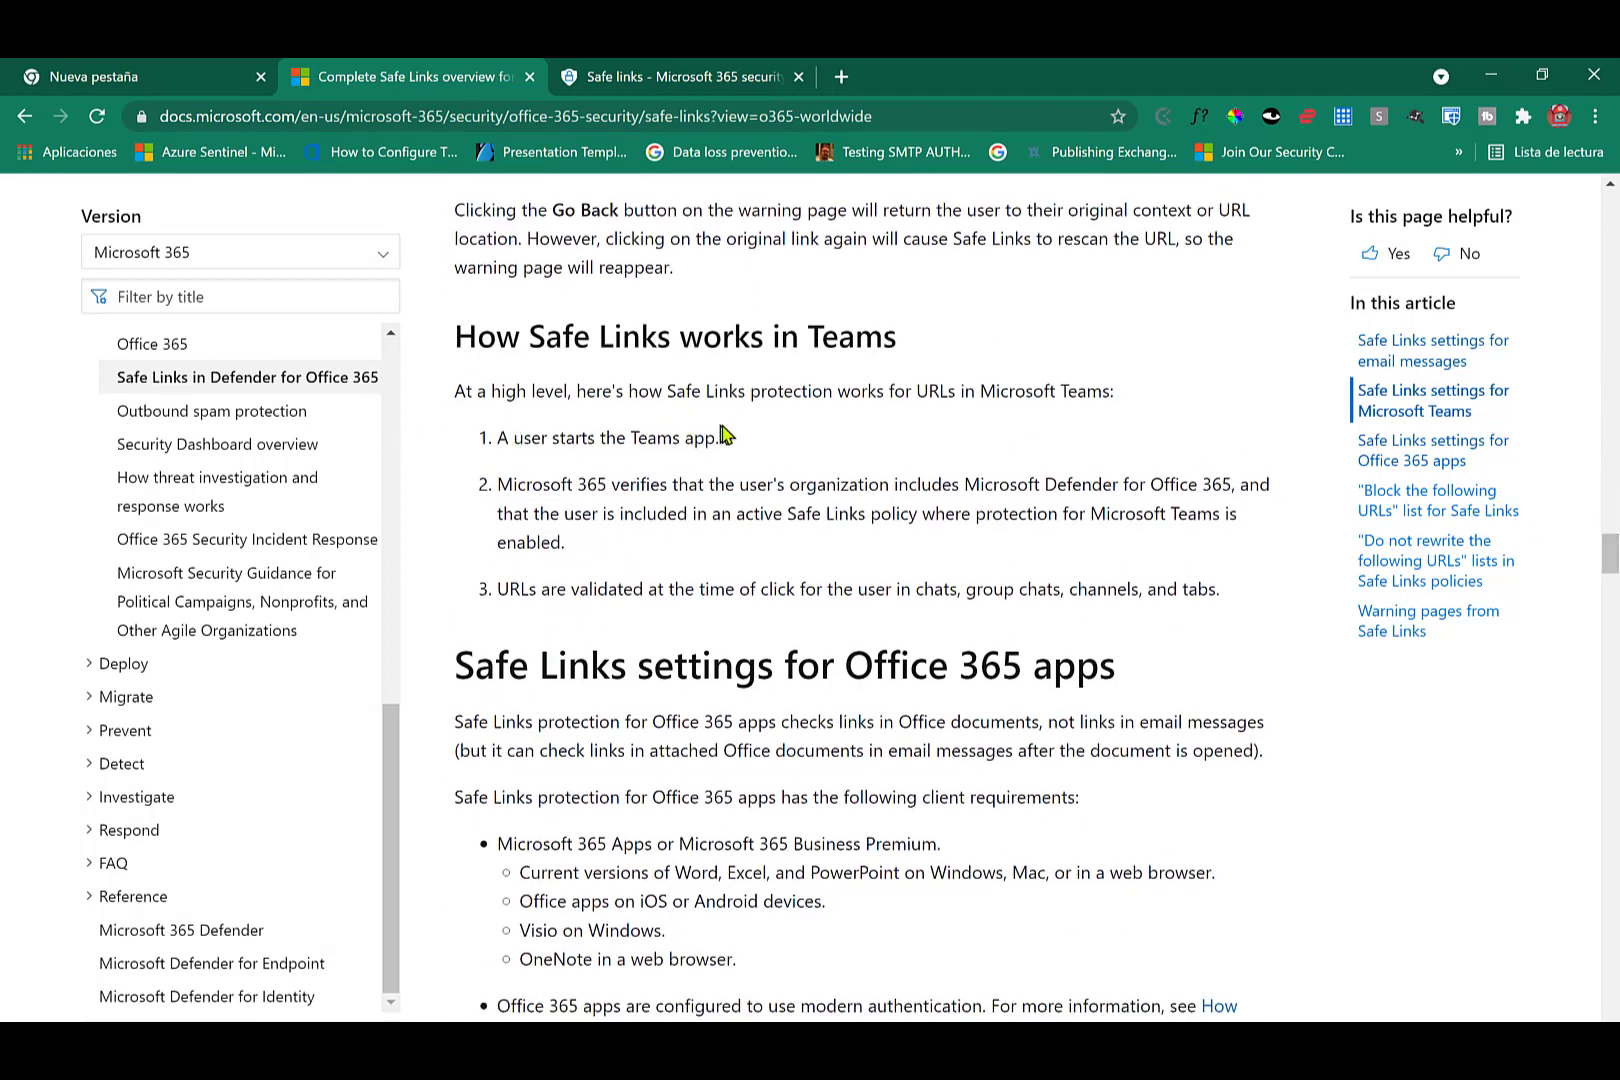
{"action": "left_click_drag", "start_coordinate": [532, 438], "coordinate": [736, 462]}
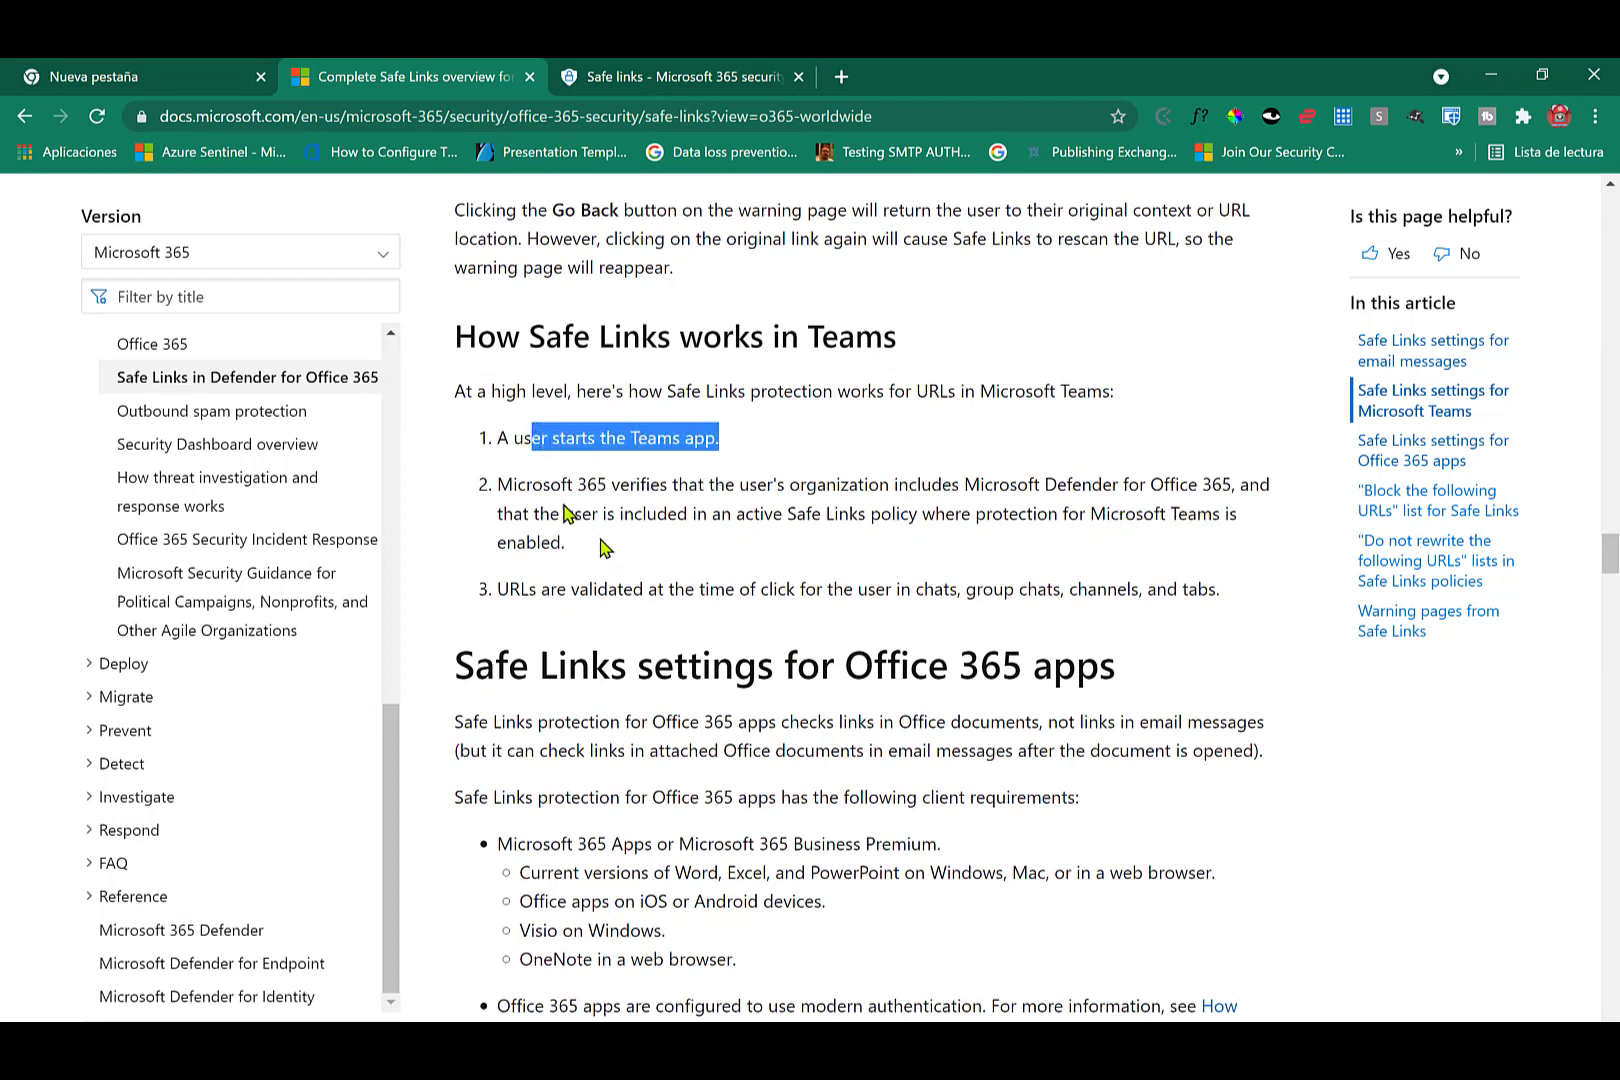
{"action": "left_click", "coordinate": [682, 566]}
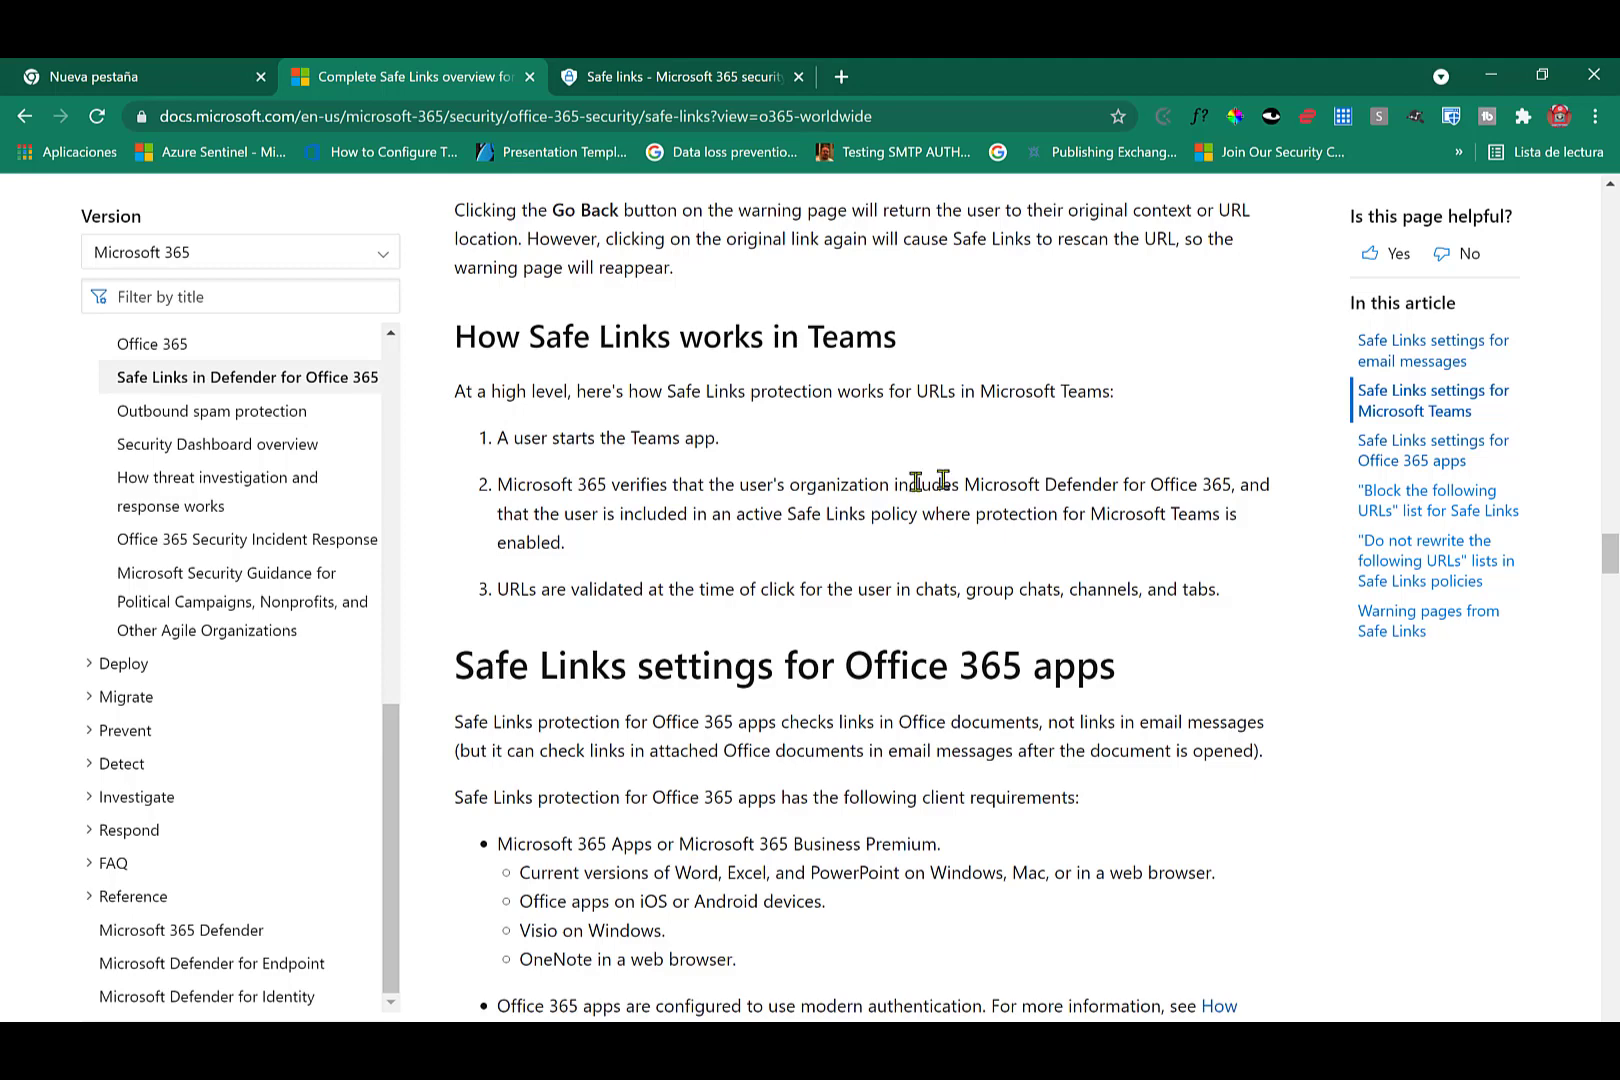
{"action": "left_click_drag", "start_coordinate": [789, 513], "coordinate": [888, 516]}
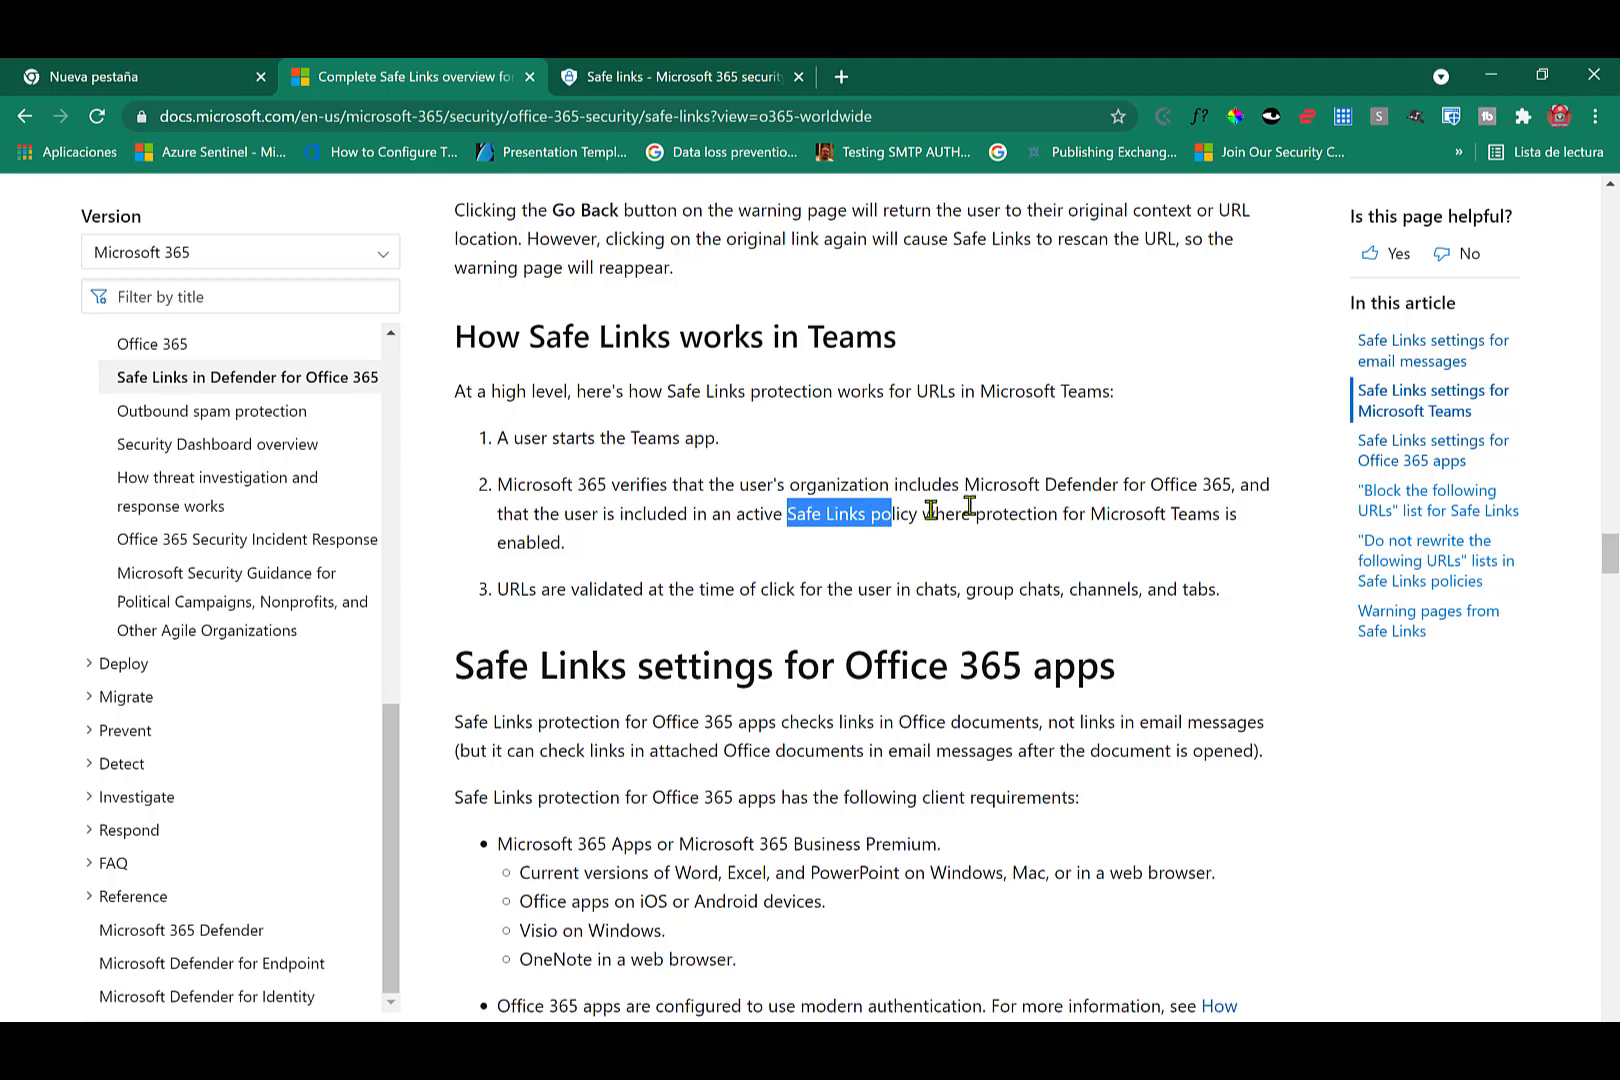
{"action": "left_click", "coordinate": [682, 587]}
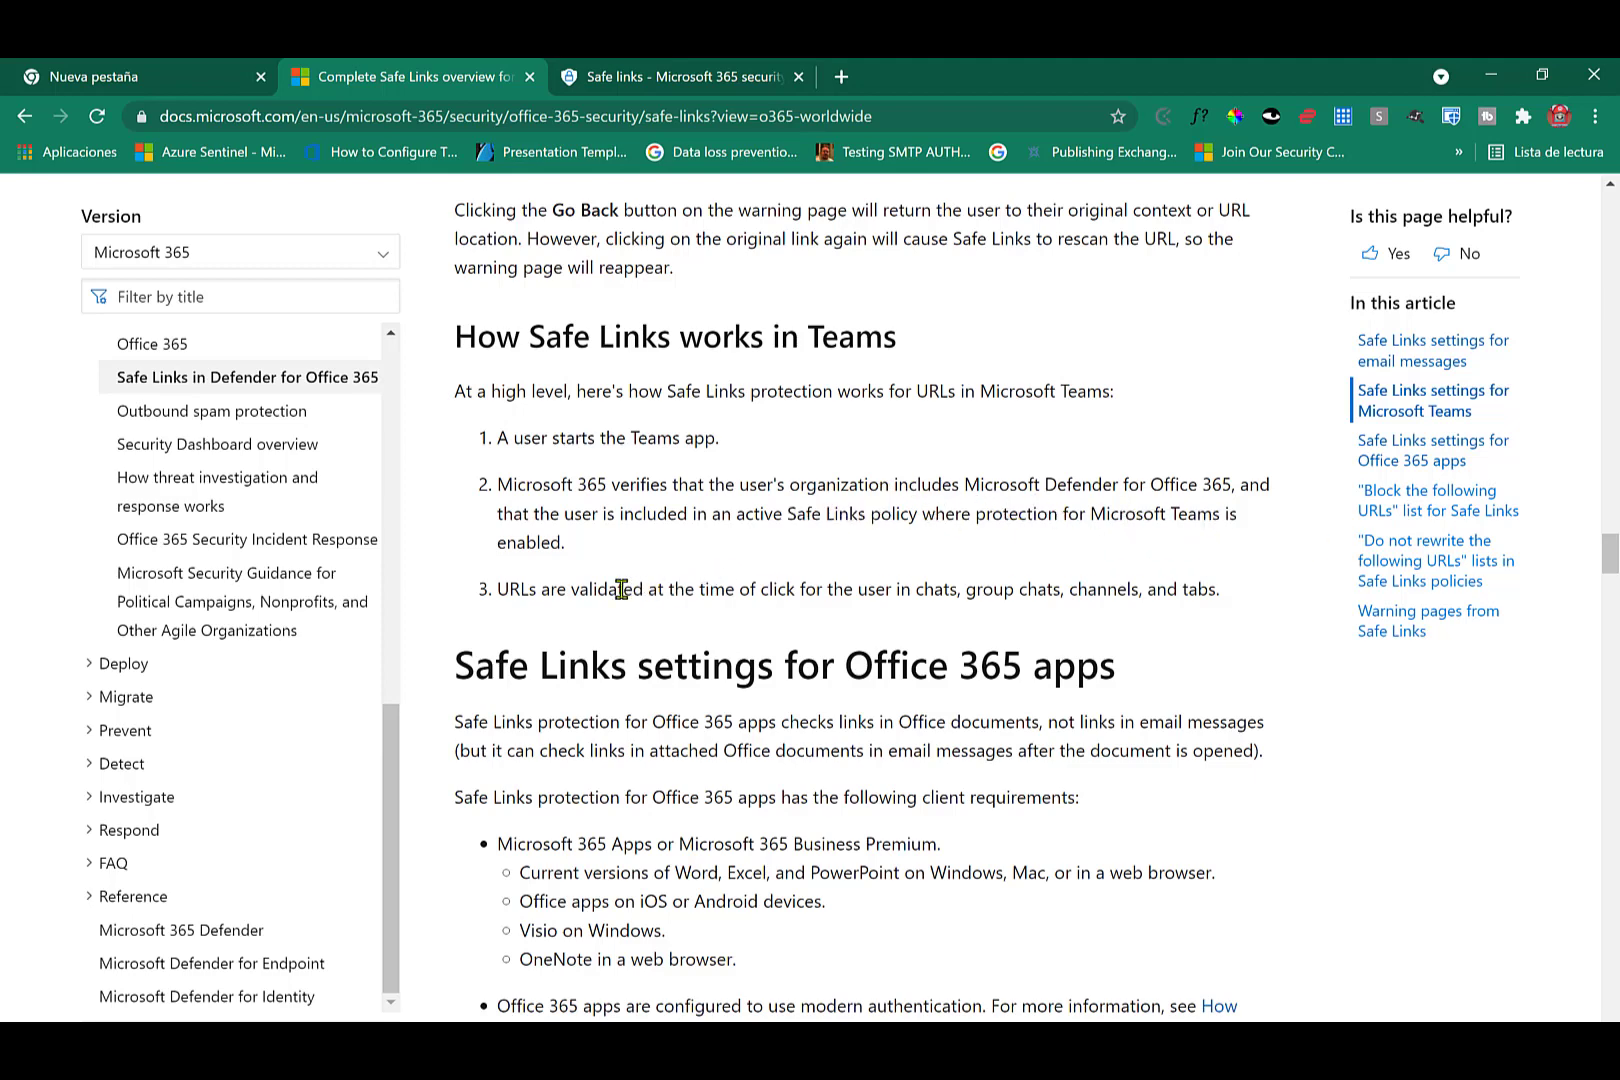
{"action": "left_click_drag", "start_coordinate": [645, 589], "coordinate": [848, 590]}
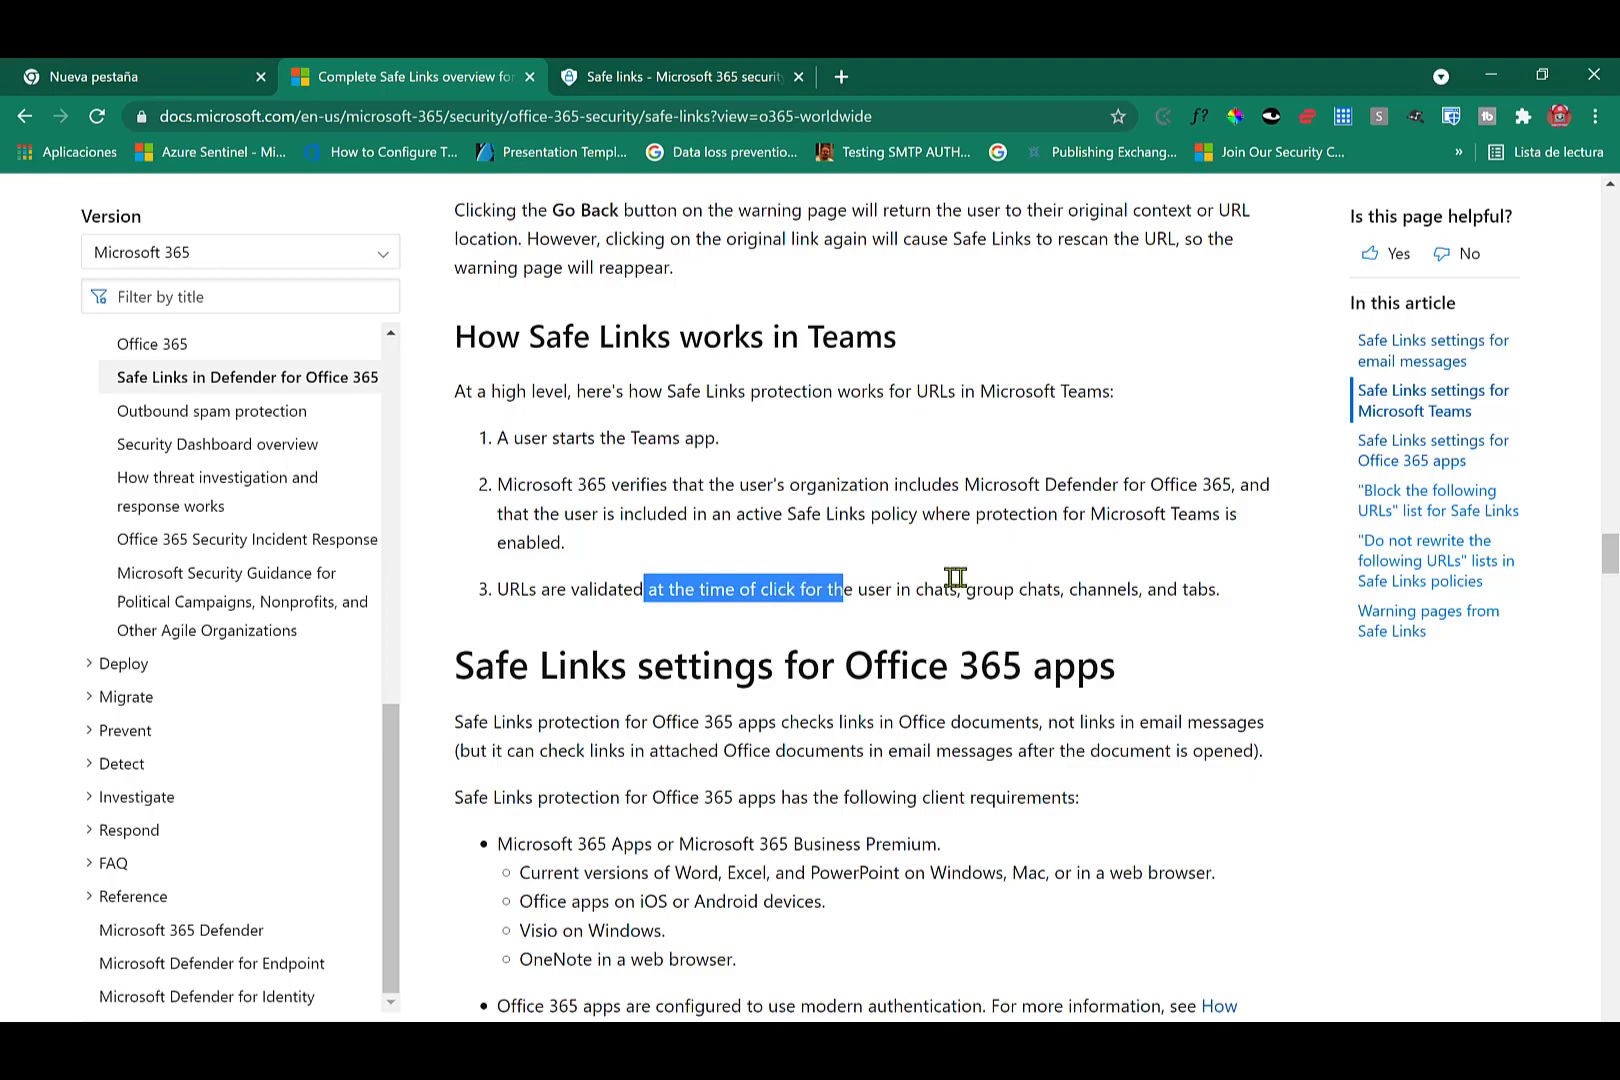
{"action": "left_click_drag", "start_coordinate": [931, 590], "coordinate": [995, 592]}
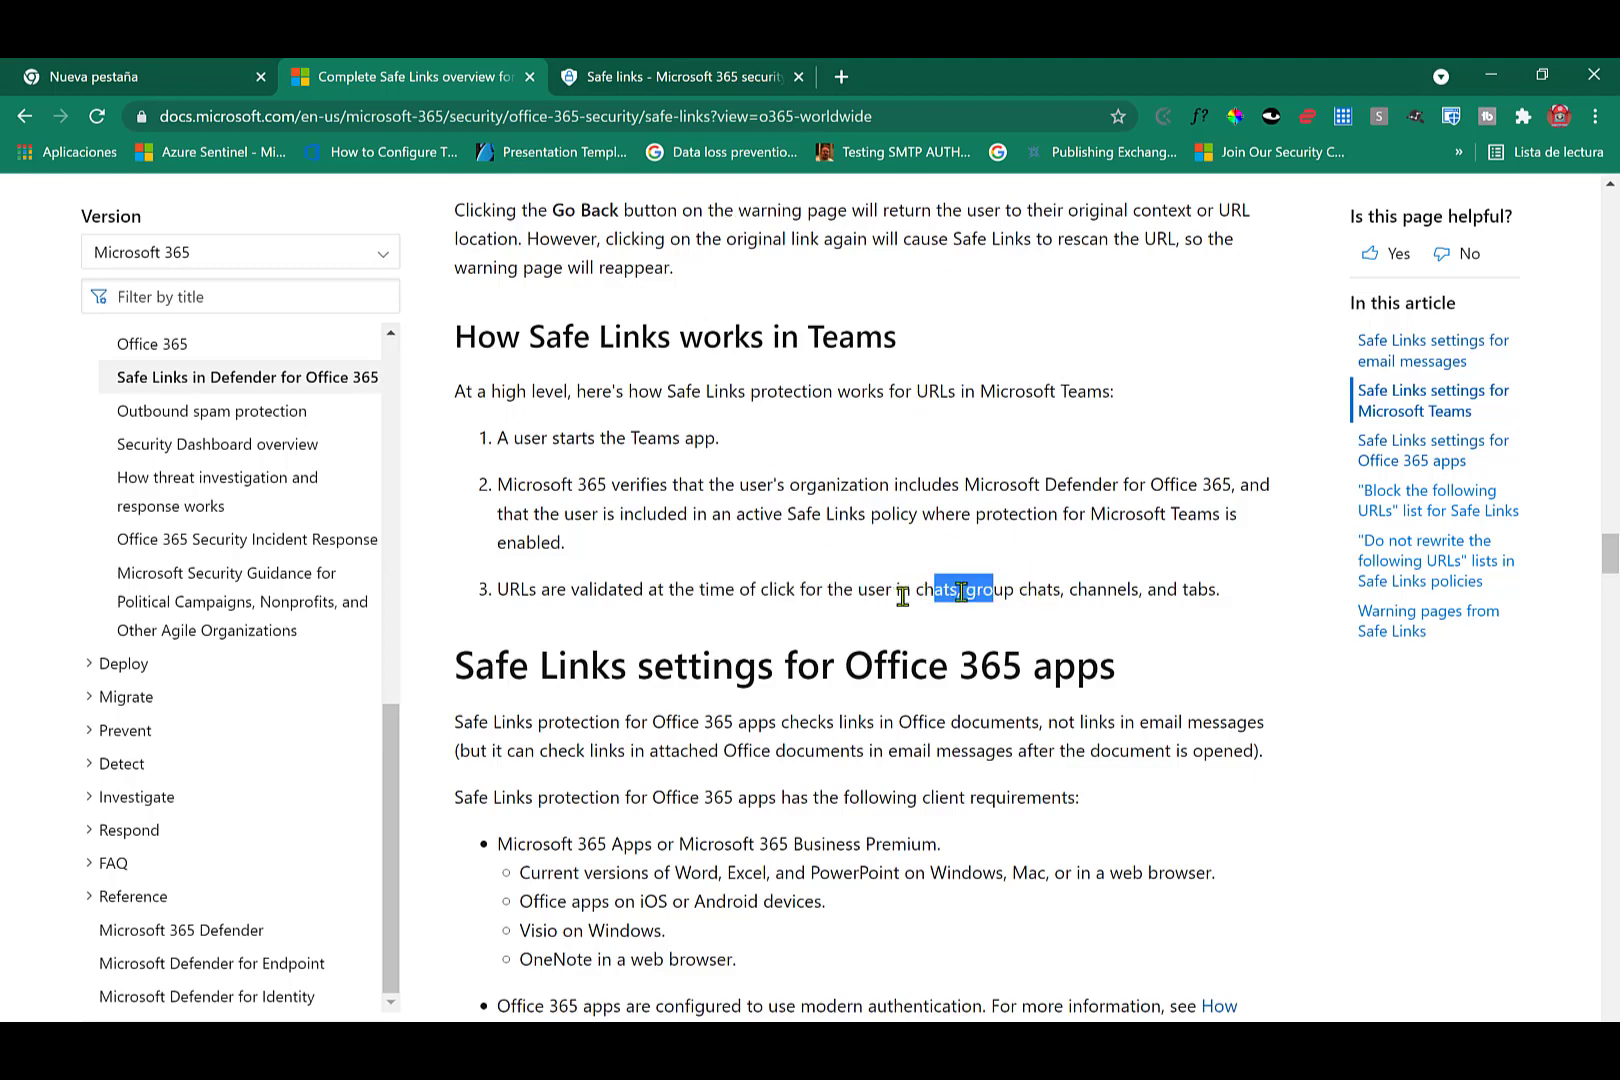
{"action": "left_click", "coordinate": [1015, 590]}
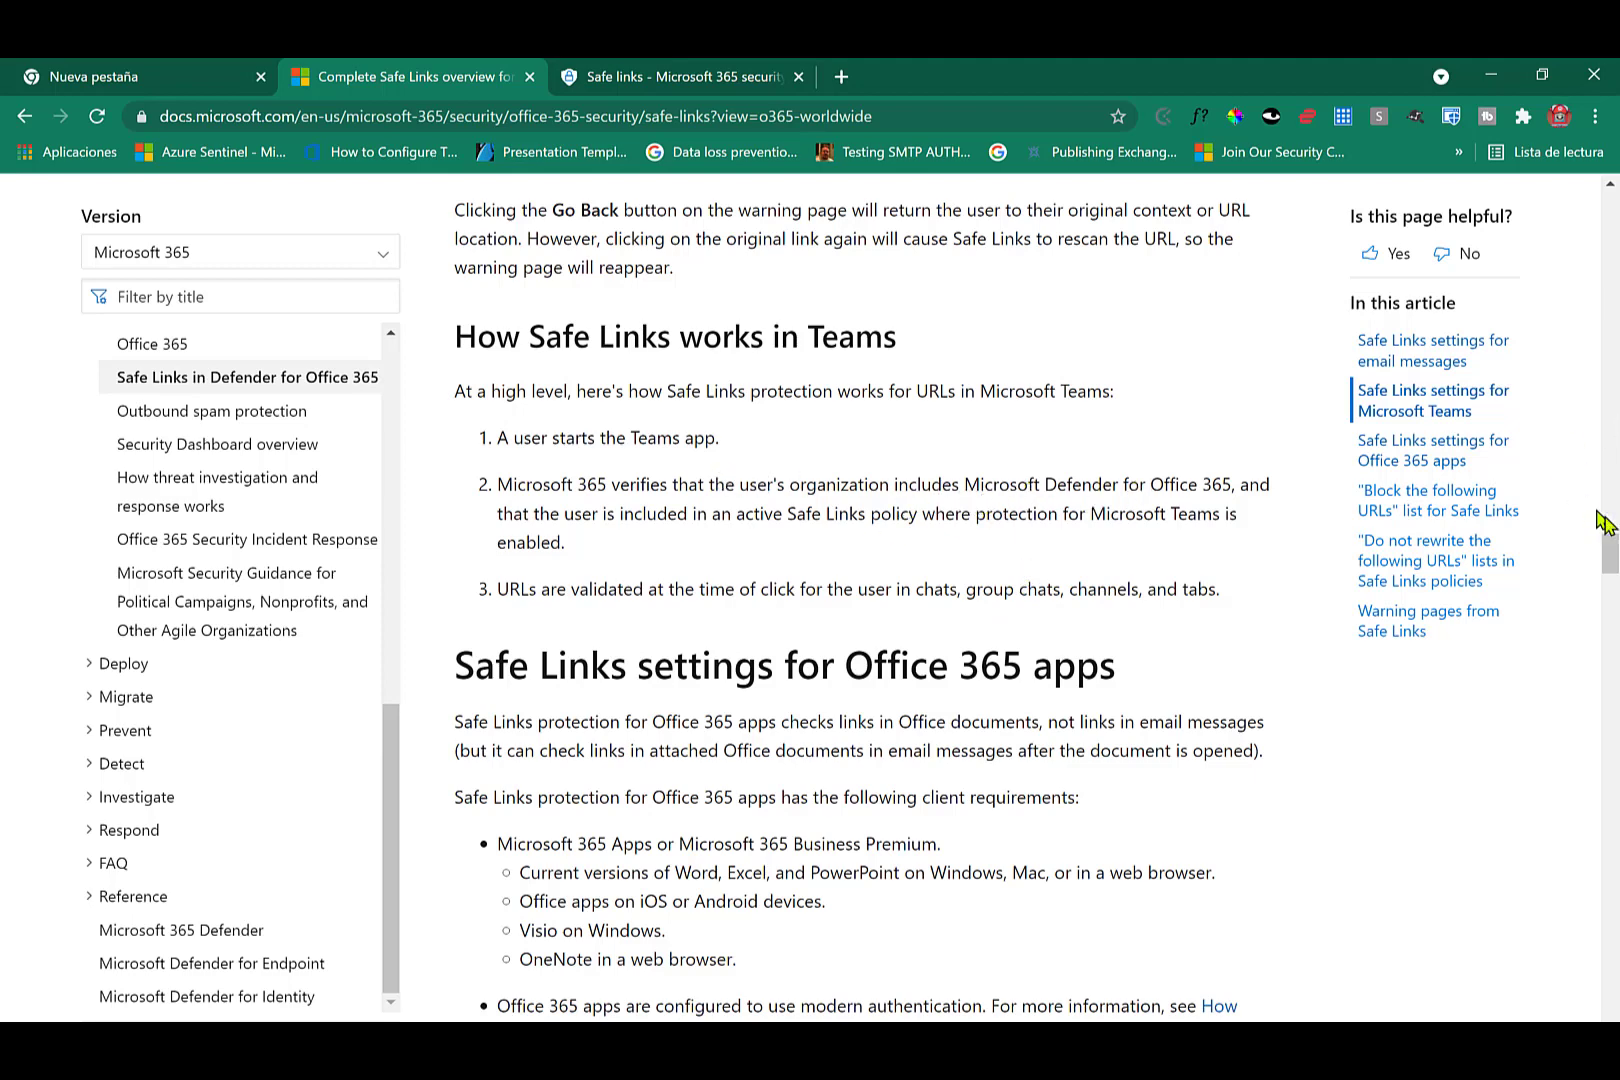
- Examine the Office 365 apps settings and "How Safe Links works in Office 365 apps", highlighting the blocked URL list, malicious website and safe URL phrases
{"action": "scroll", "coordinate": [1610, 555], "scroll_direction": "down", "scroll_amount": 3}
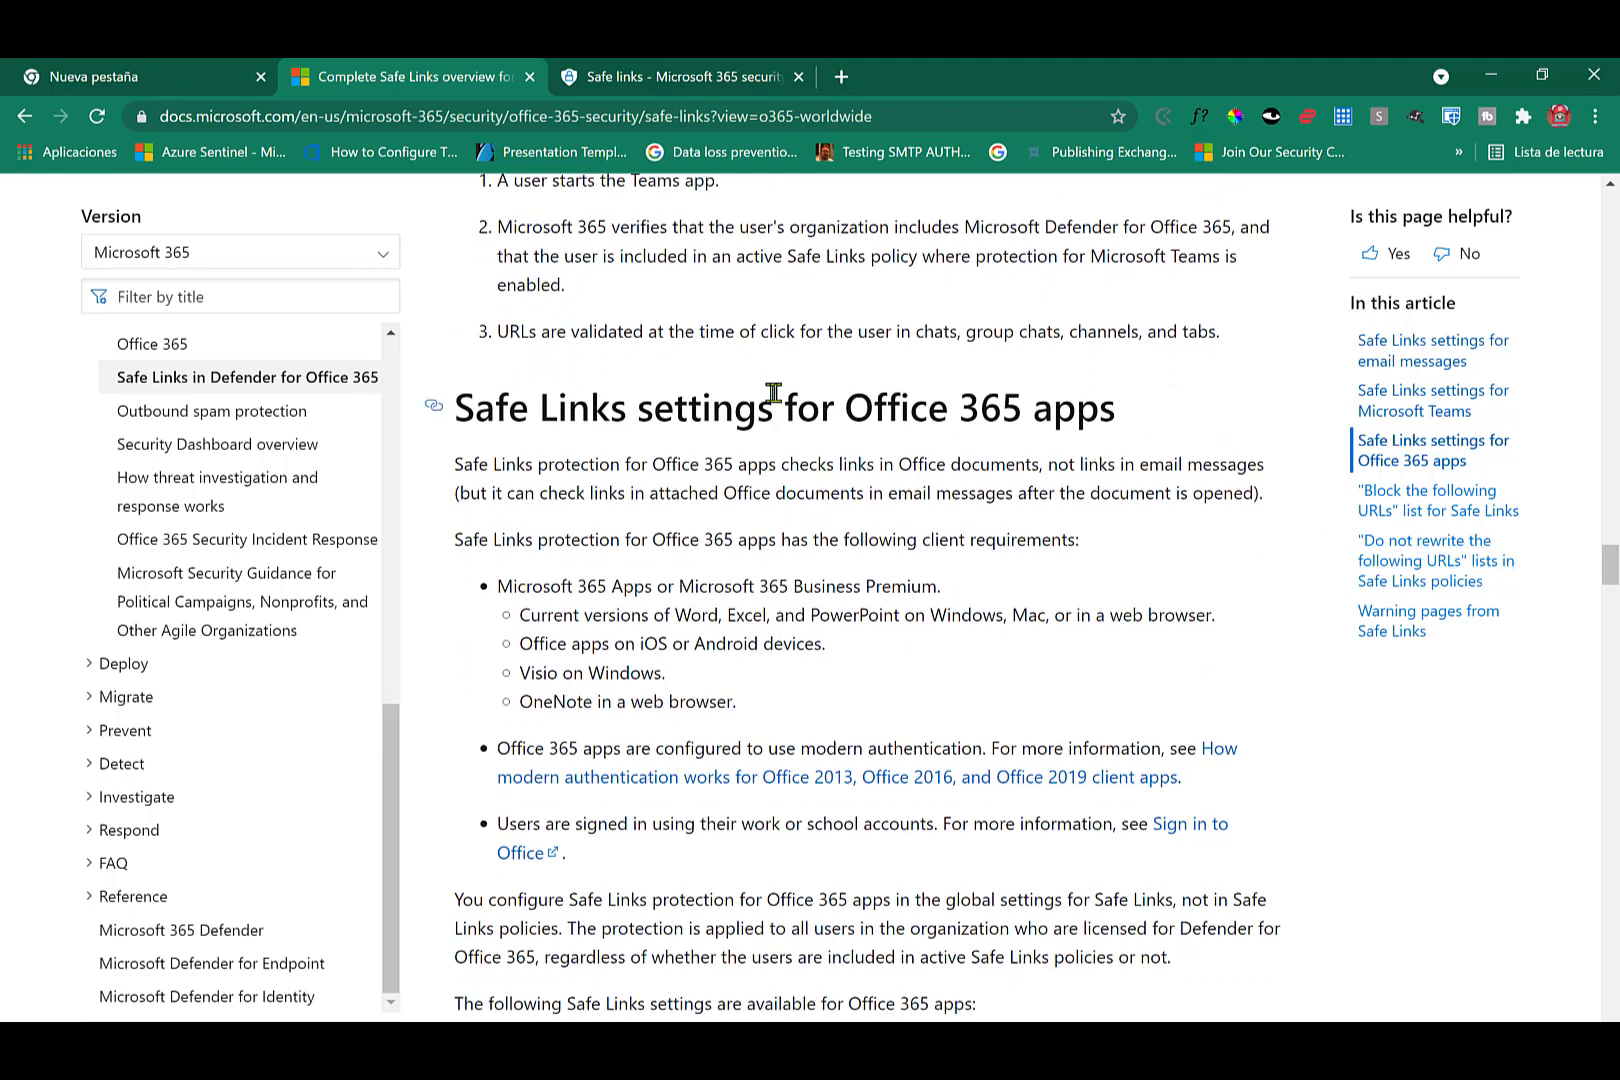
{"action": "left_click_drag", "start_coordinate": [846, 408], "coordinate": [1125, 423]}
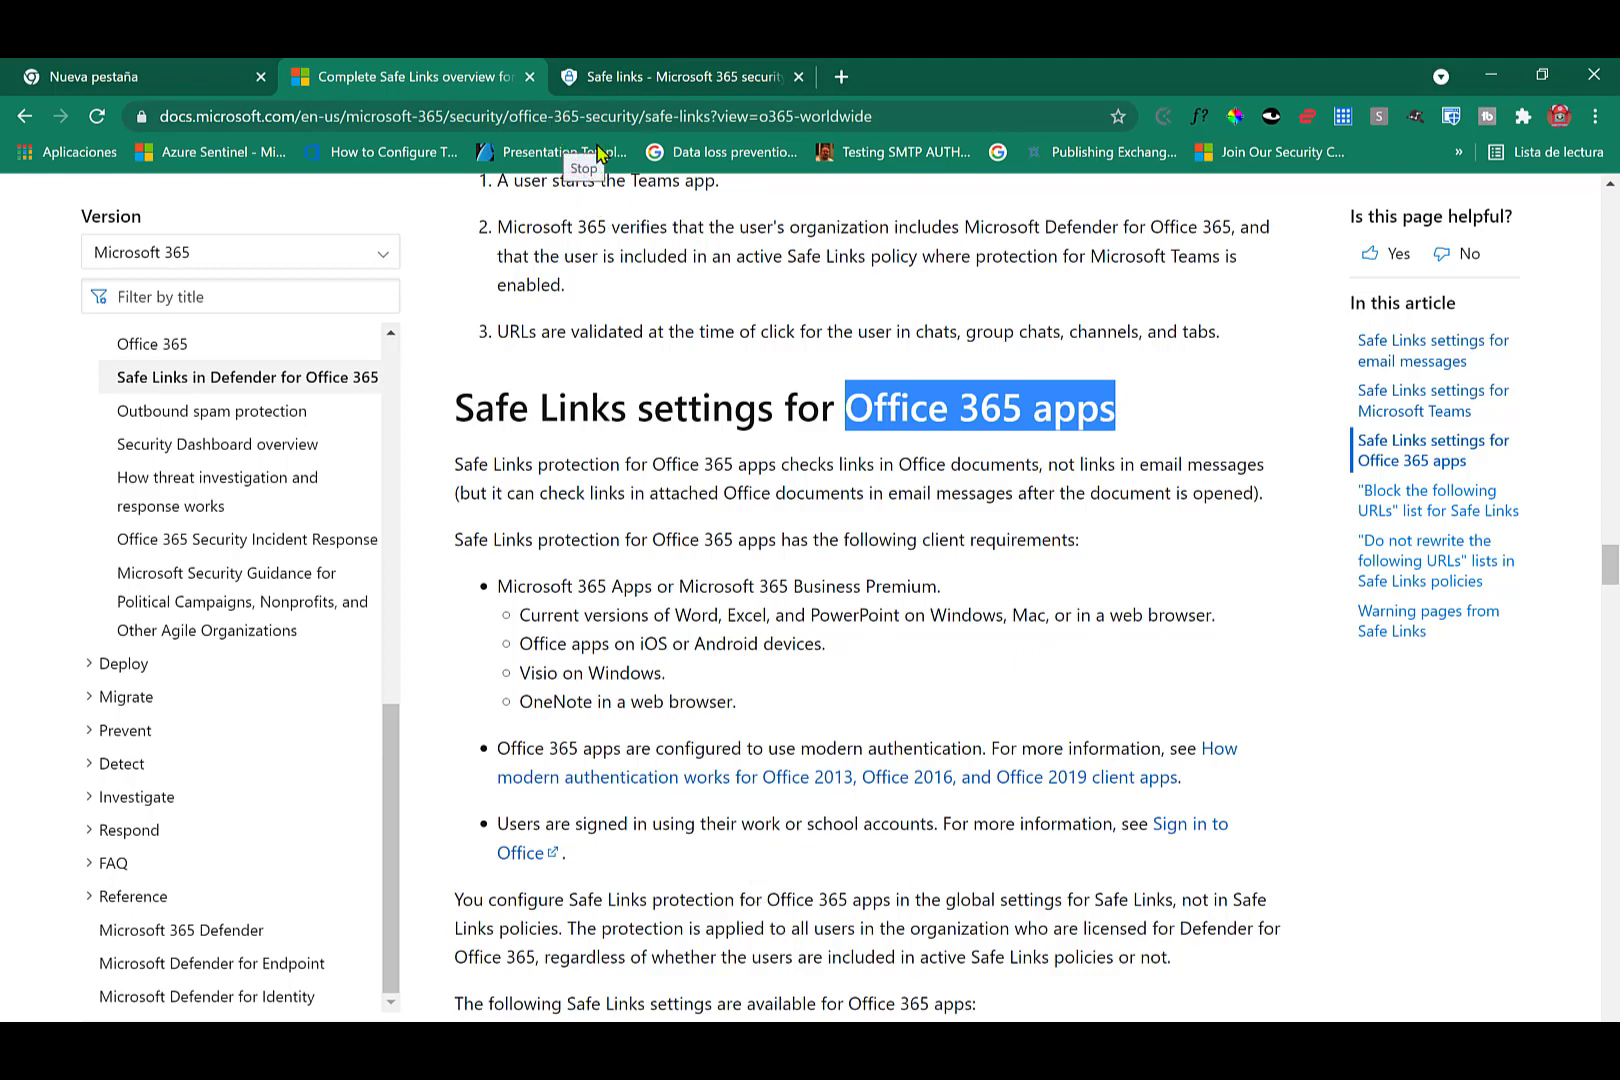
{"action": "left_click", "coordinate": [1262, 417]}
{"action": "scroll", "coordinate": [1262, 417], "scroll_direction": "down", "scroll_amount": 10}
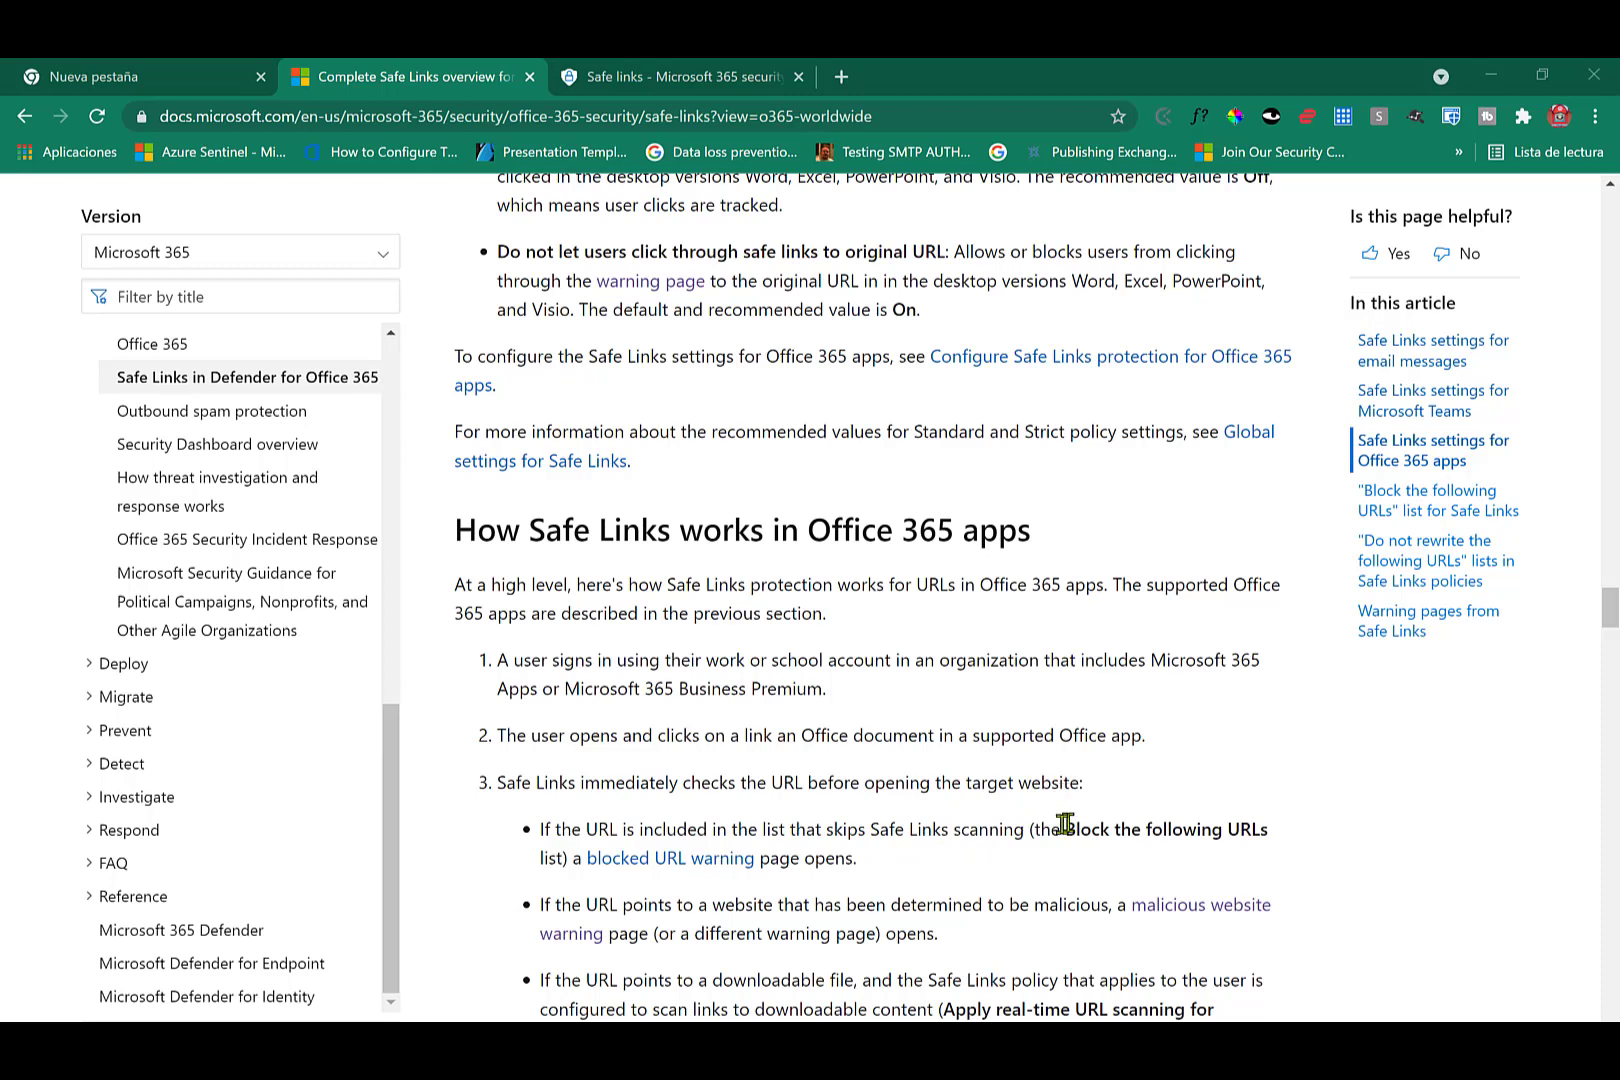
{"action": "left_click_drag", "start_coordinate": [1066, 829], "coordinate": [1266, 831]}
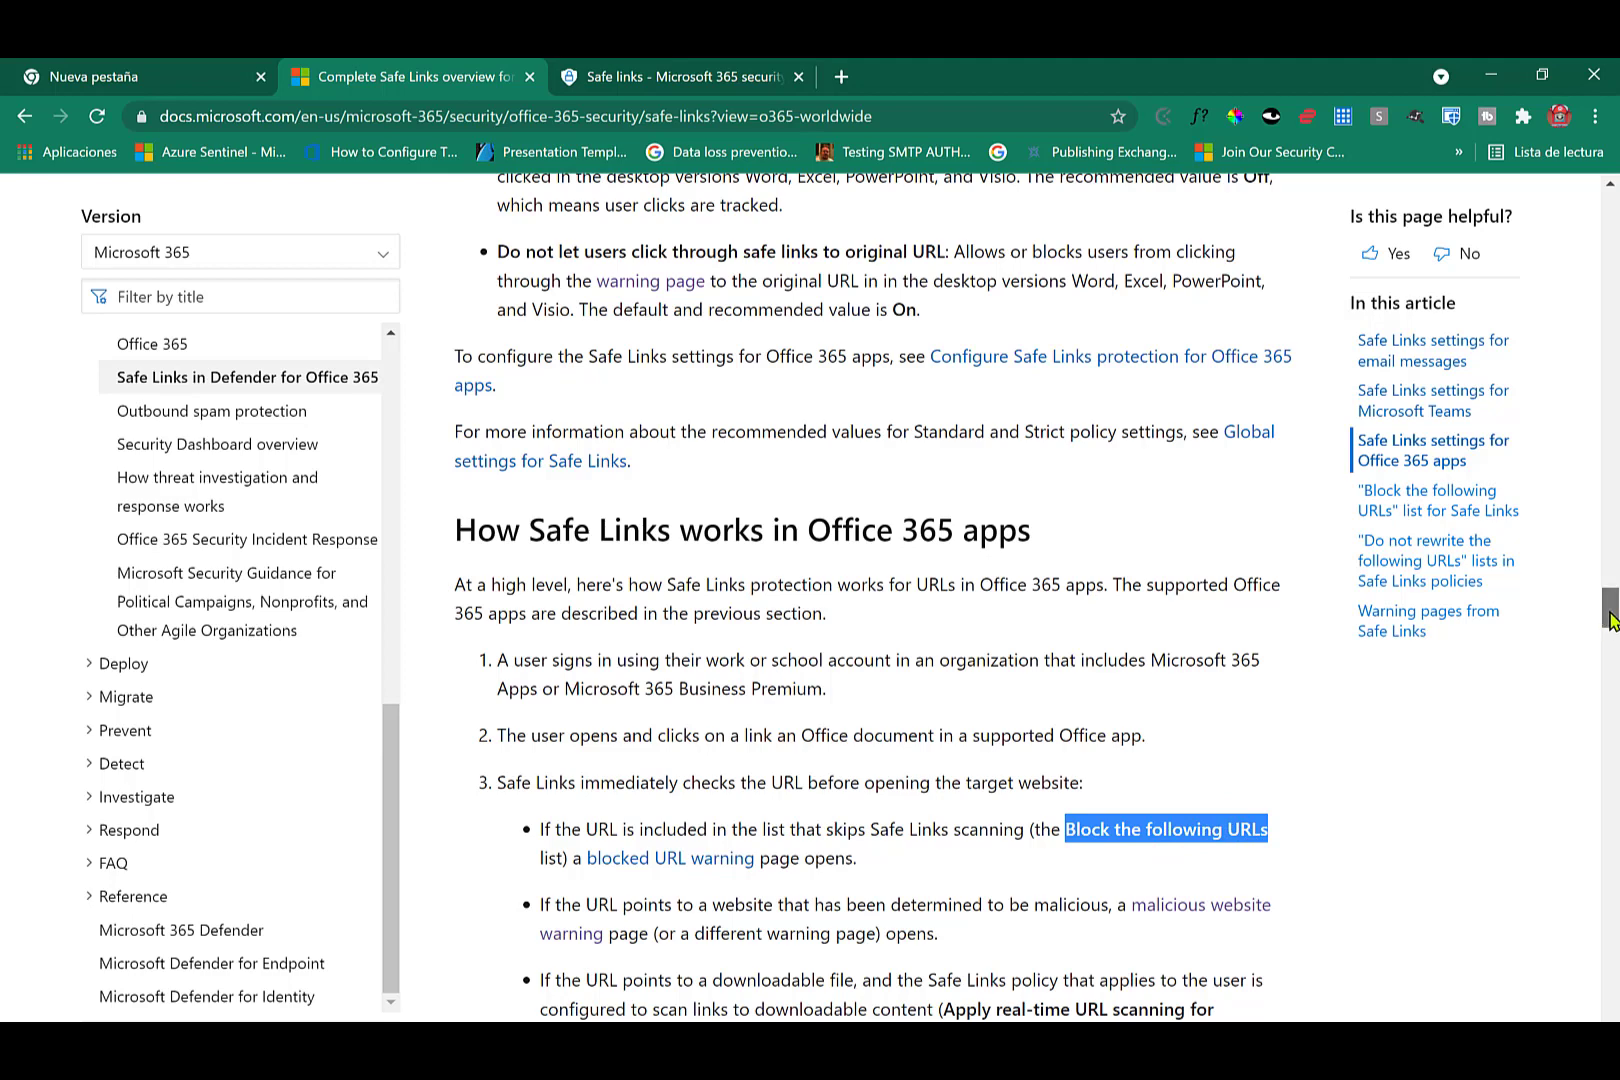
{"action": "scroll", "coordinate": [1610, 618], "scroll_direction": "down", "scroll_amount": 2}
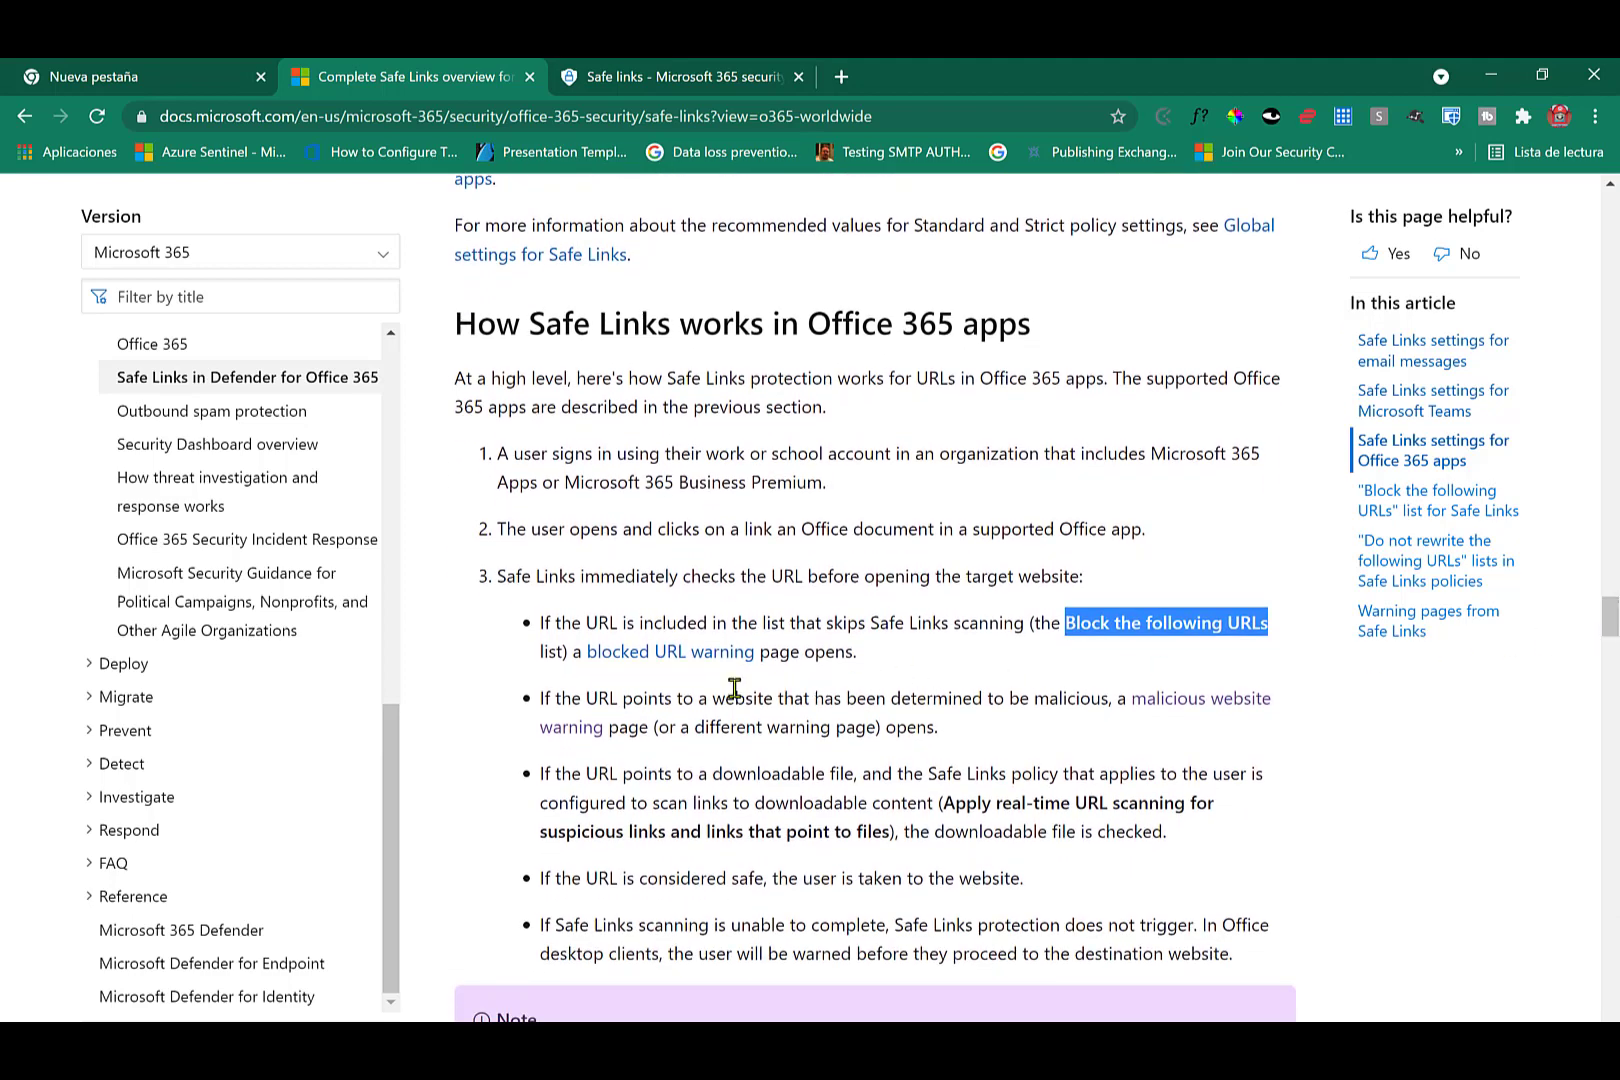
{"action": "left_click_drag", "start_coordinate": [711, 698], "coordinate": [1061, 693]}
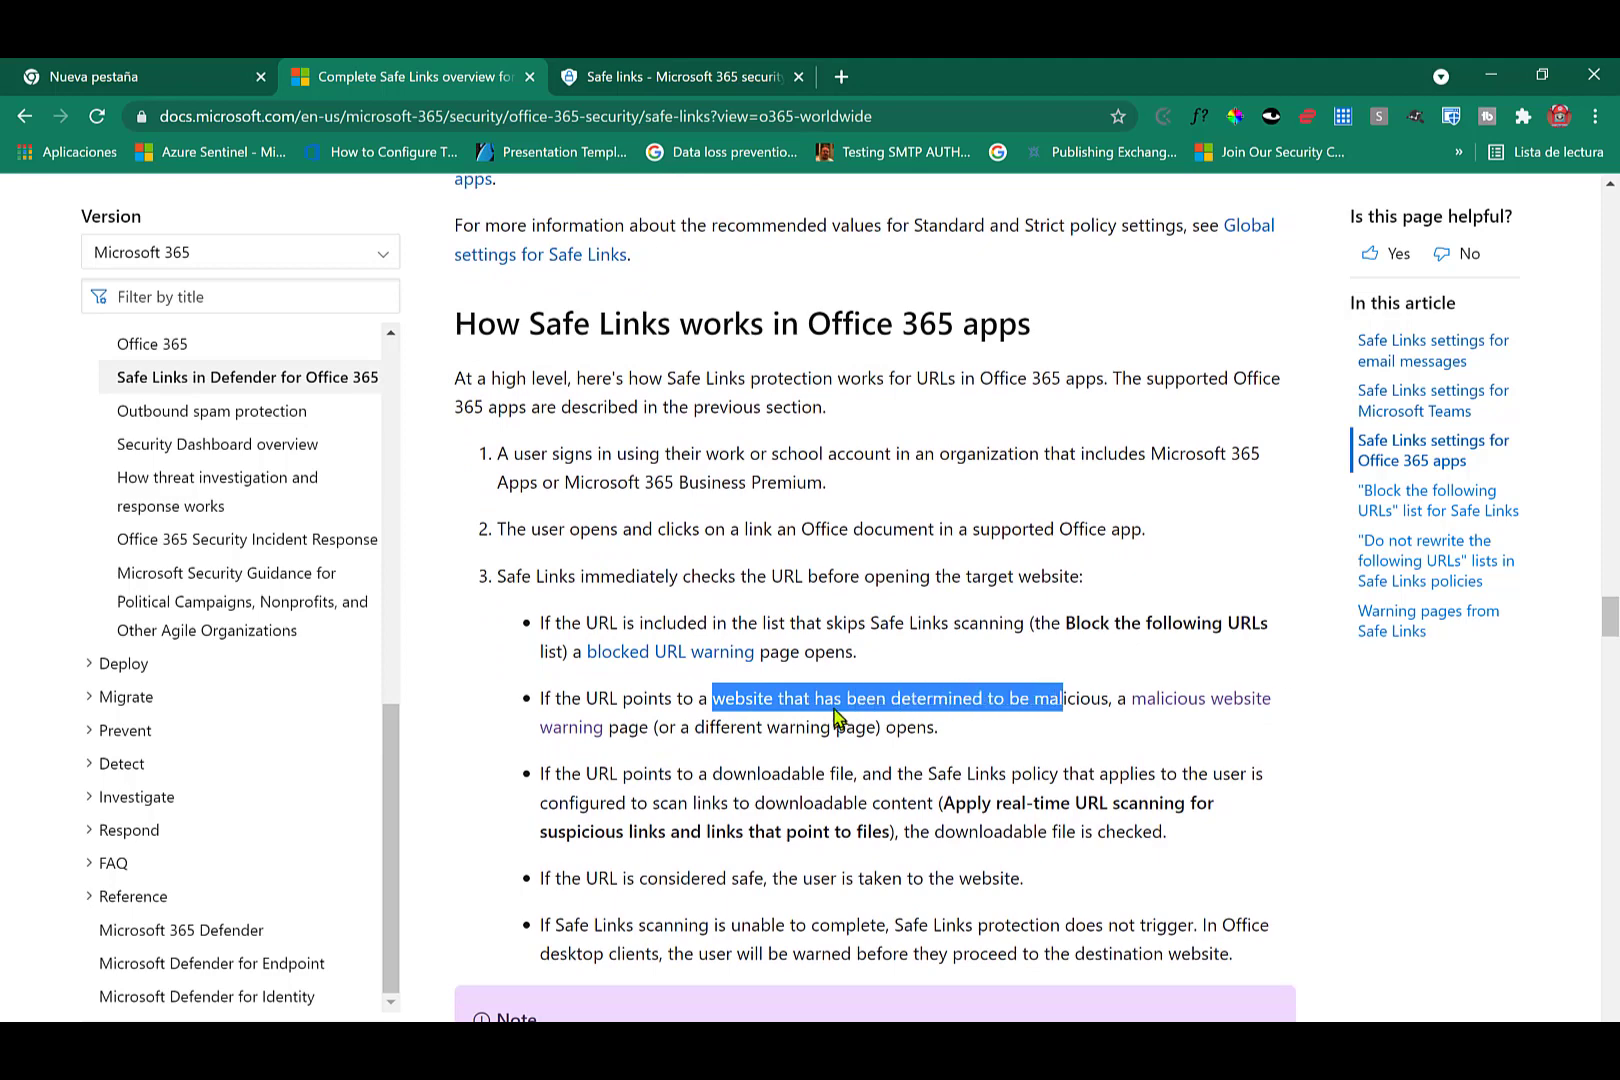
{"action": "left_click_drag", "start_coordinate": [1612, 630], "coordinate": [1612, 643]}
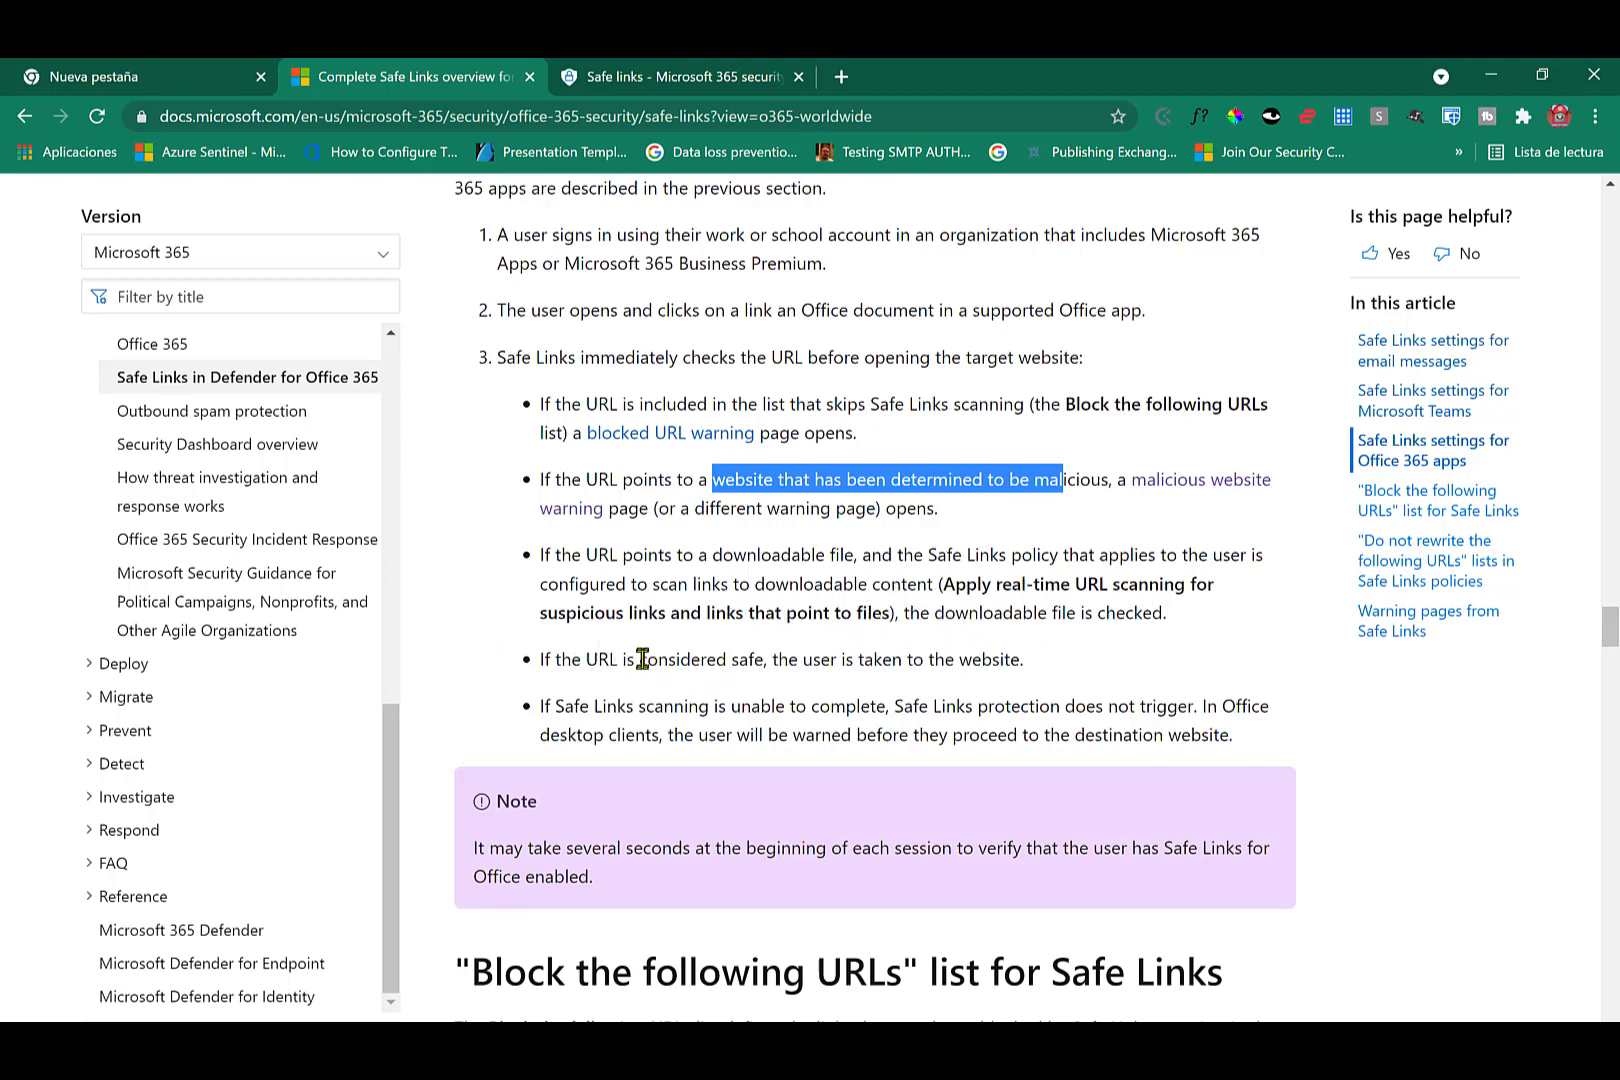
{"action": "left_click_drag", "start_coordinate": [637, 660], "coordinate": [706, 660]}
{"action": "left_click", "coordinate": [1514, 646]}
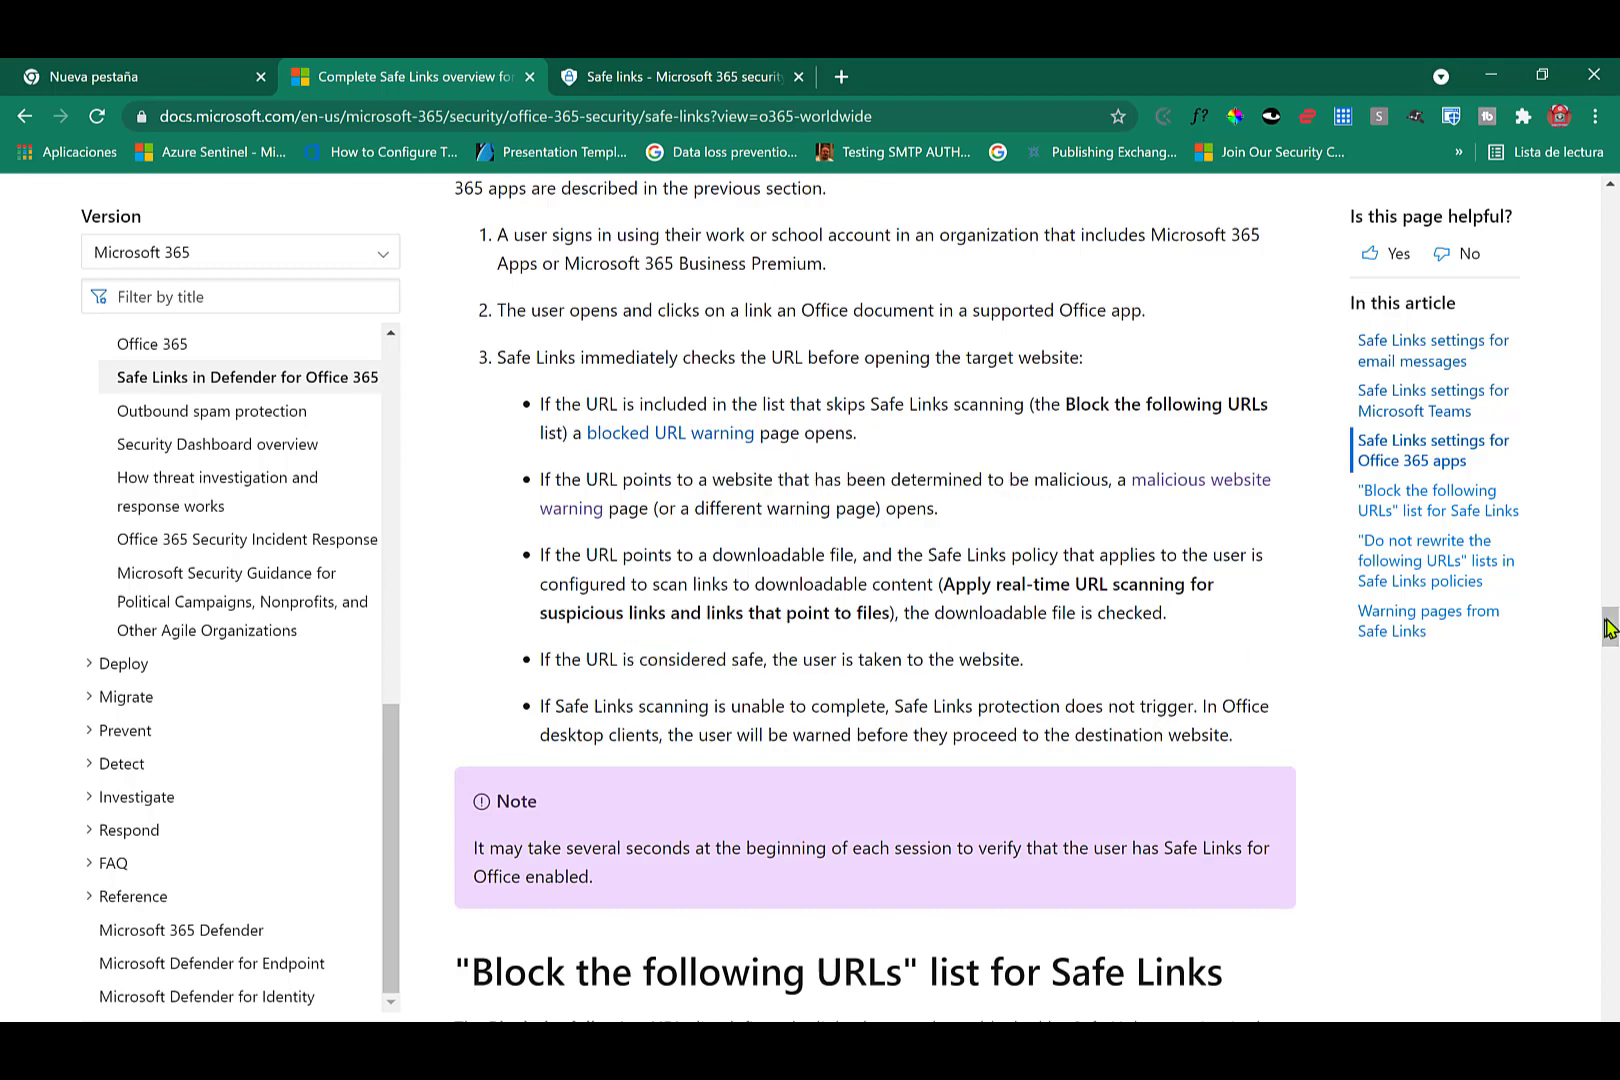
- View the remaining Office 365 apps notes down to the "Block the following URLs" section, then return to the article's beginning
{"action": "left_click_drag", "start_coordinate": [1607, 625], "coordinate": [1612, 630]}
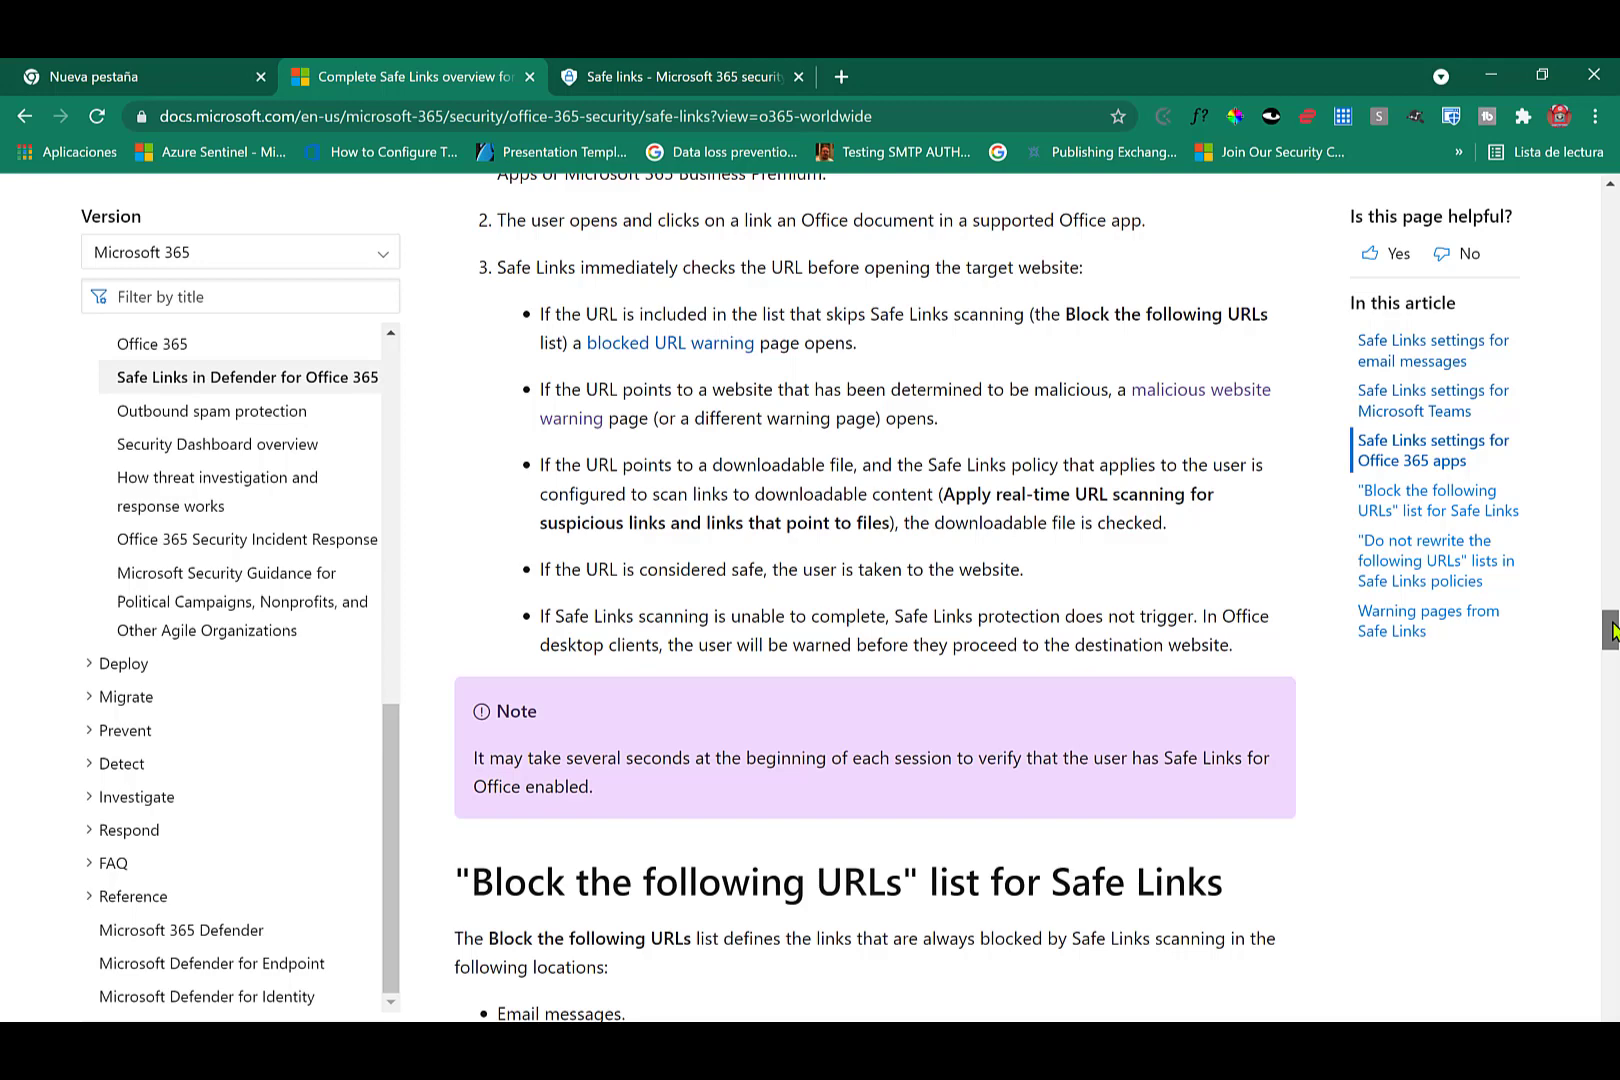
{"action": "left_click_drag", "start_coordinate": [1612, 630], "coordinate": [1612, 632]}
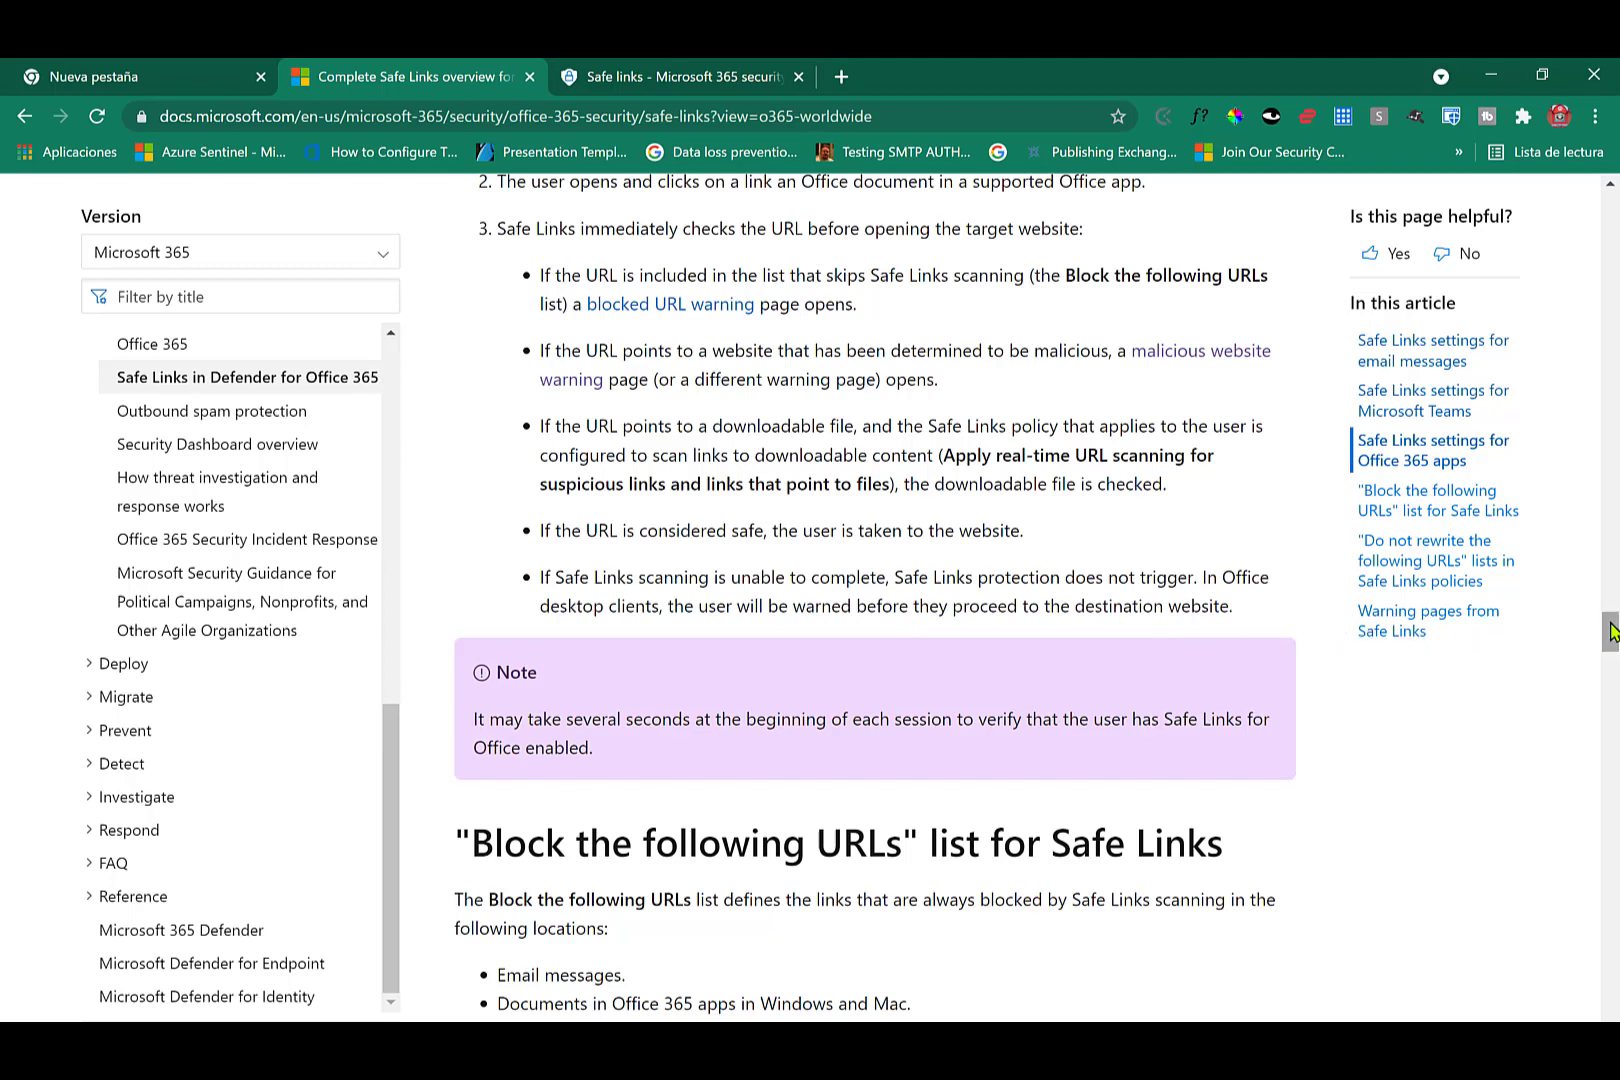
{"action": "left_click_drag", "start_coordinate": [1613, 640], "coordinate": [1567, 215]}
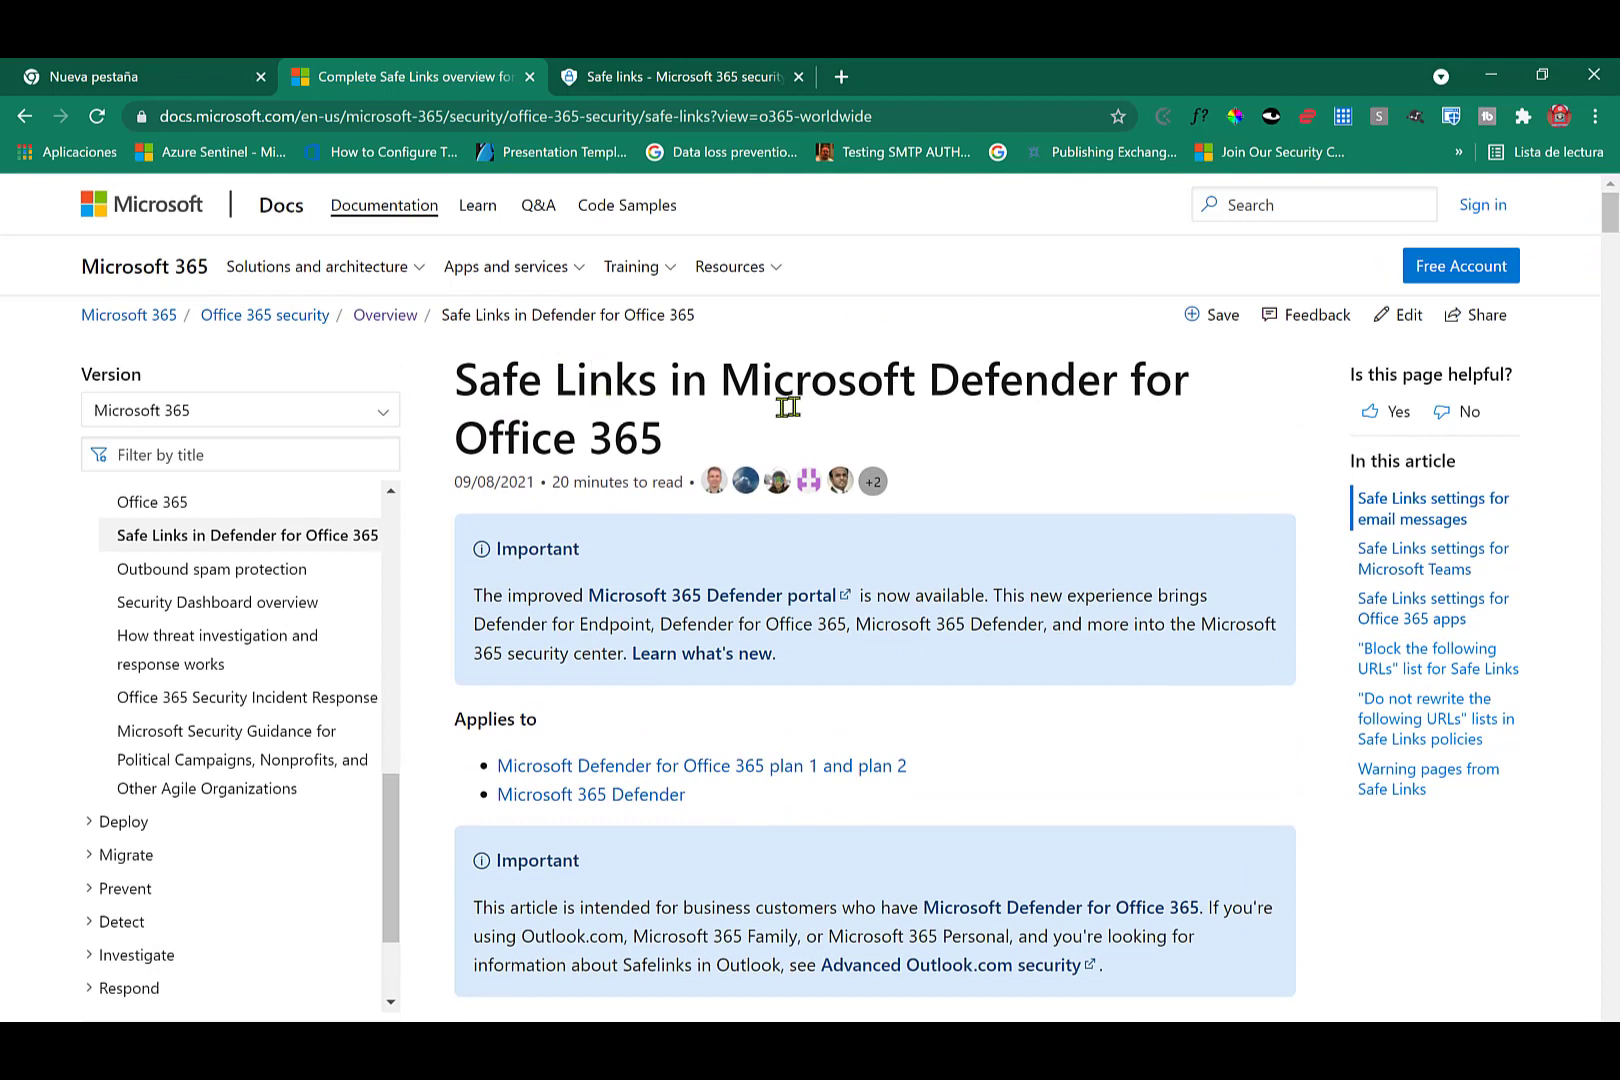